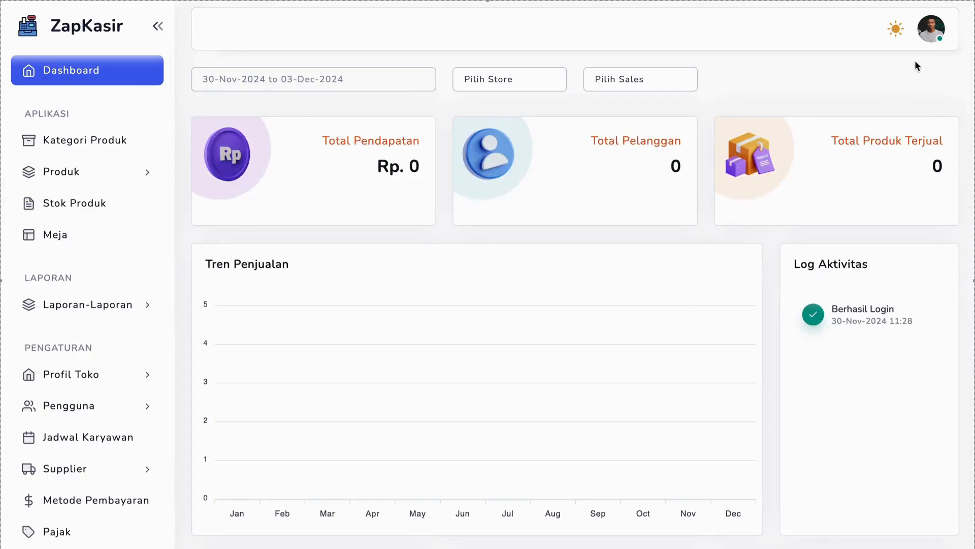
Examine the account menu, the dashboard's sales summary and trend chart, and the available navigation sections
click(931, 29)
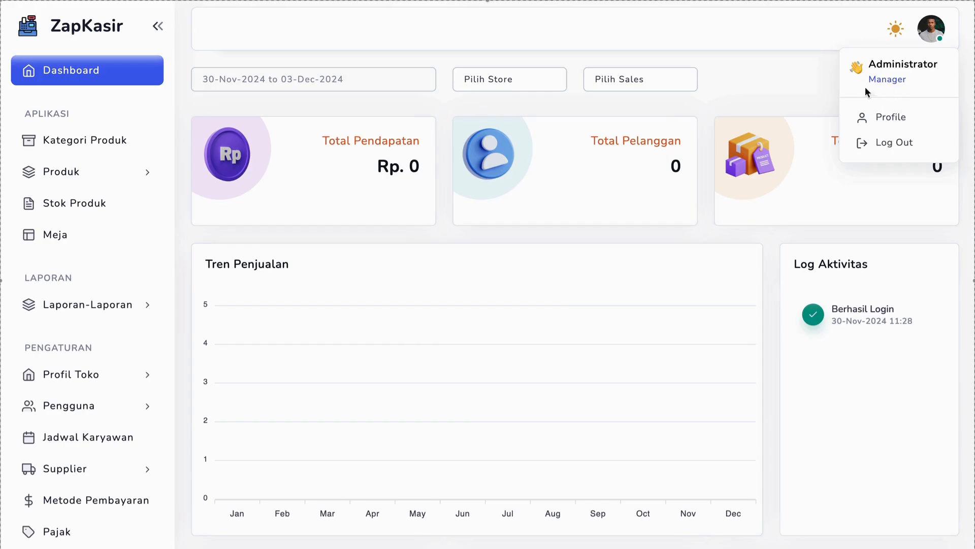
click(552, 131)
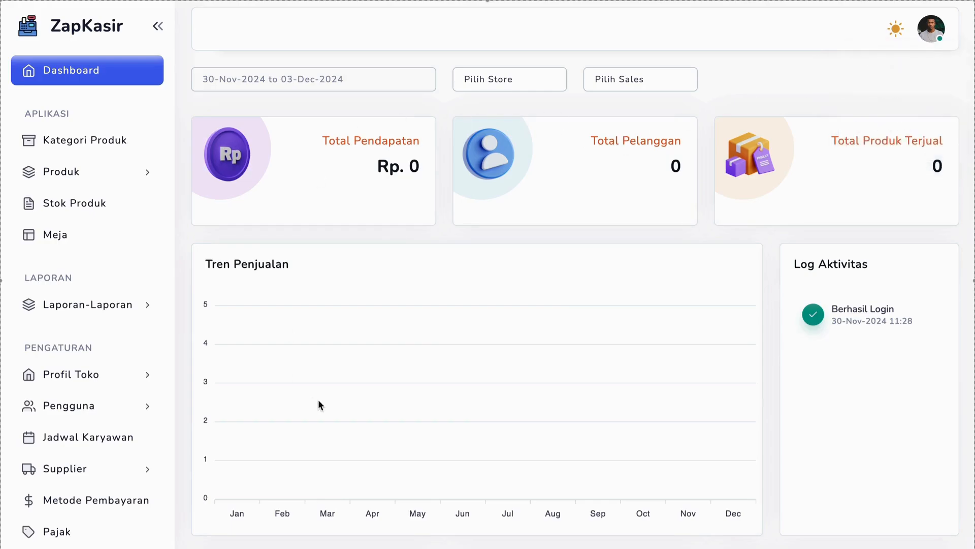
scroll(318, 401, down, 7)
scroll(318, 399, up, 7)
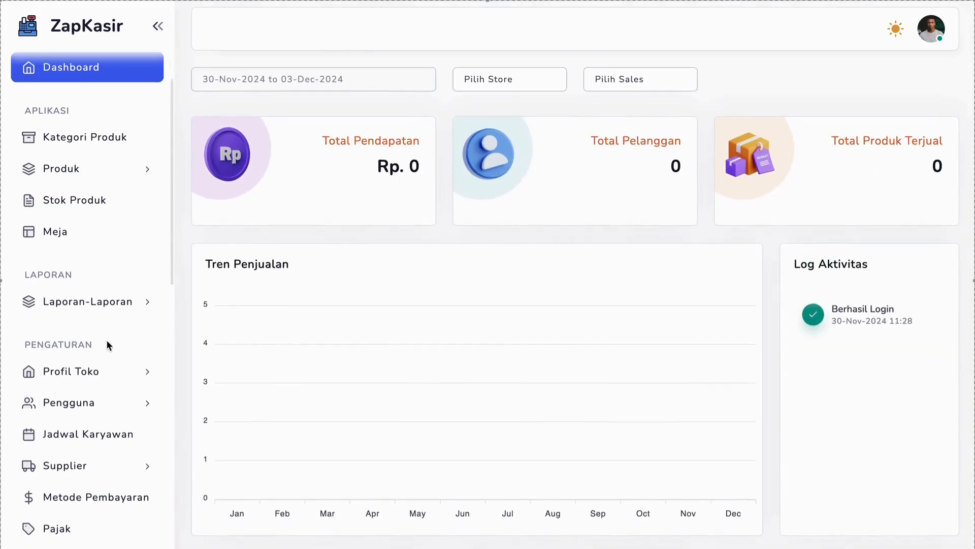
scroll(106, 340, down, 1)
scroll(106, 339, up, 1)
scroll(107, 344, up, 1)
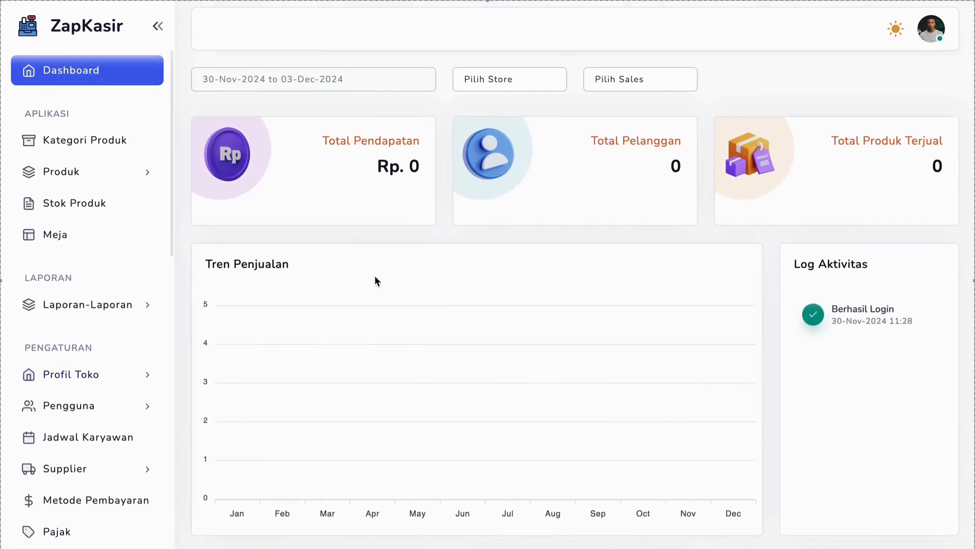
scroll(375, 255, down, 8)
scroll(374, 254, up, 8)
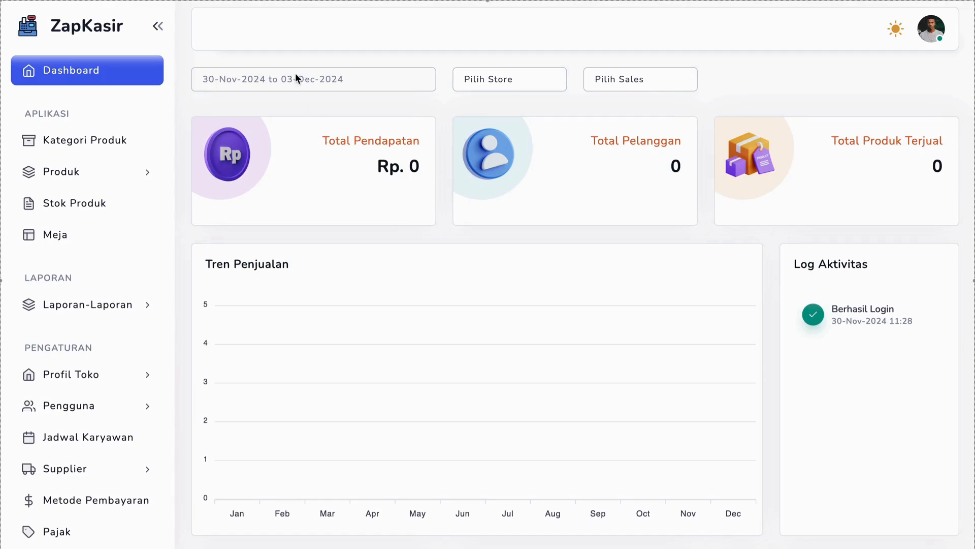
Open the product management list showing all product data
click(78, 170)
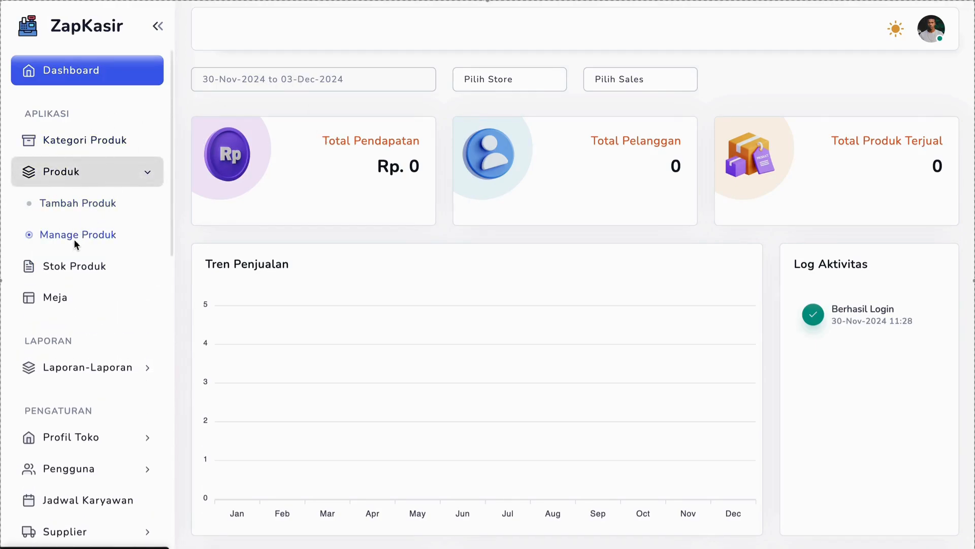
click(72, 239)
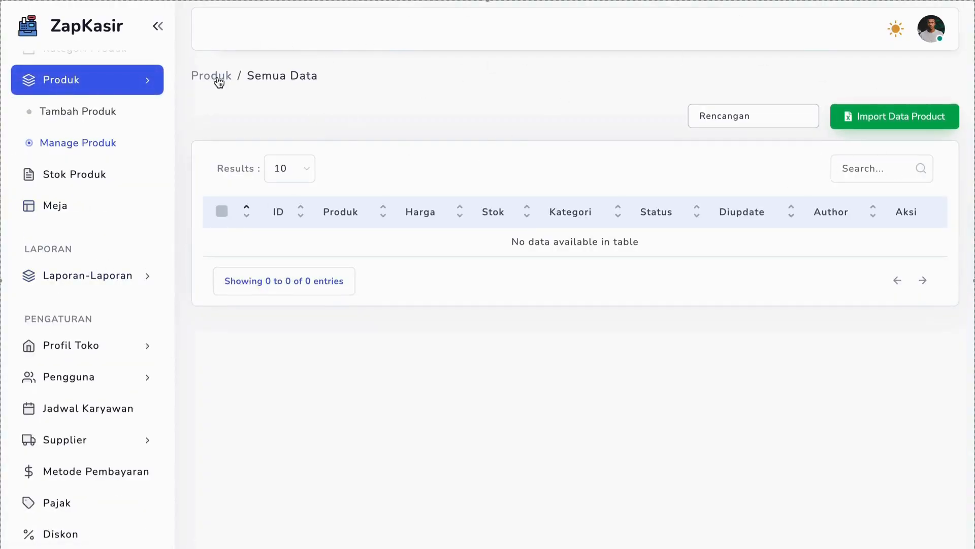
Open the add-product form, try adding two extra product entry rows, and remove both added rows
click(103, 113)
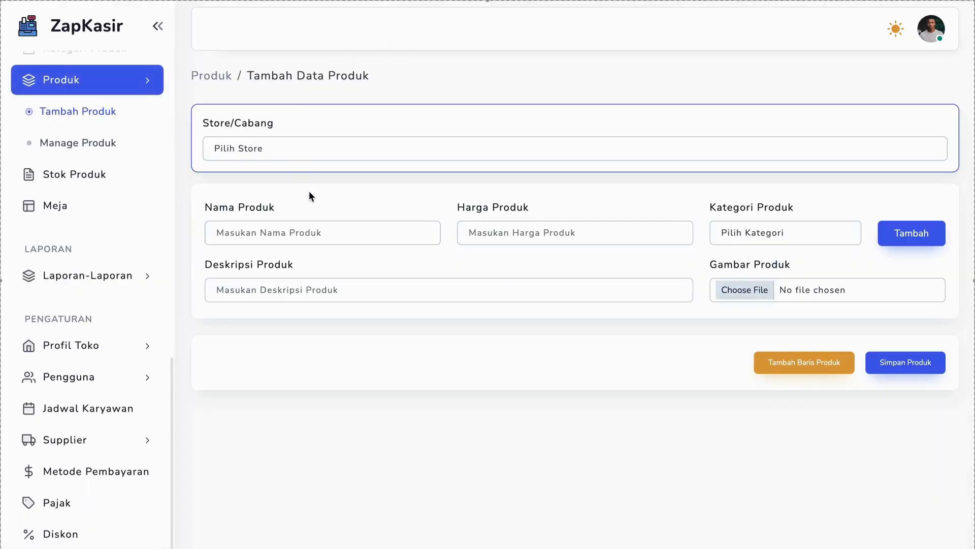
click(833, 363)
click(785, 504)
scroll(784, 501, down, 4)
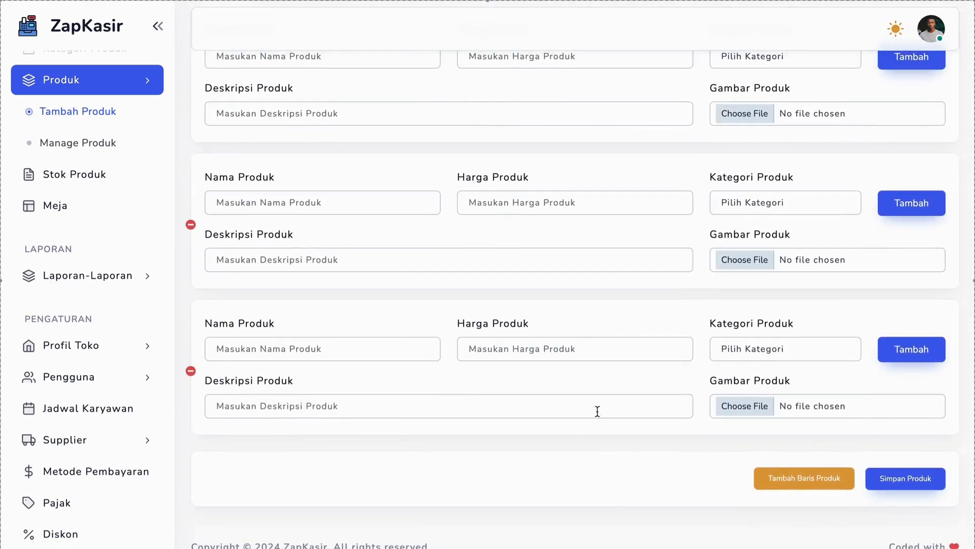
click(191, 370)
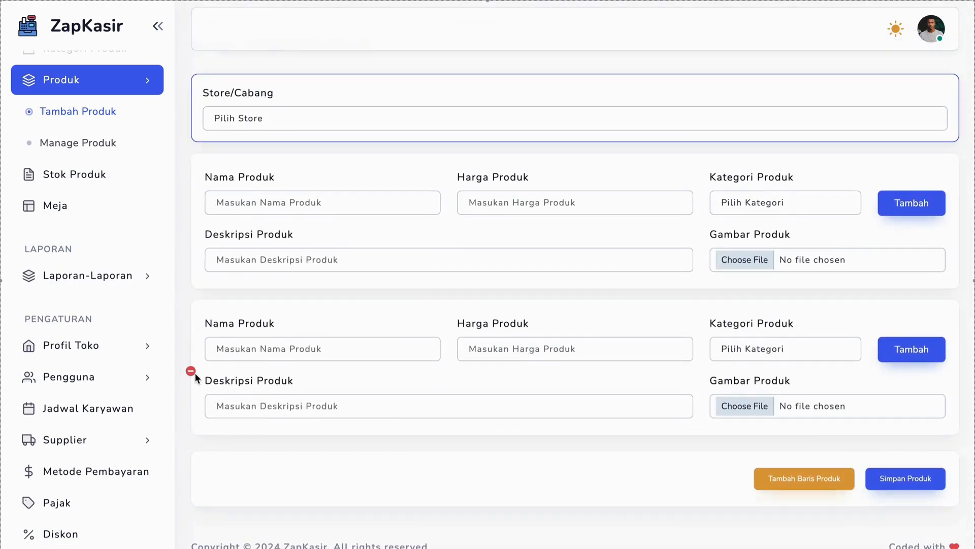
click(192, 372)
scroll(197, 208, up, 1)
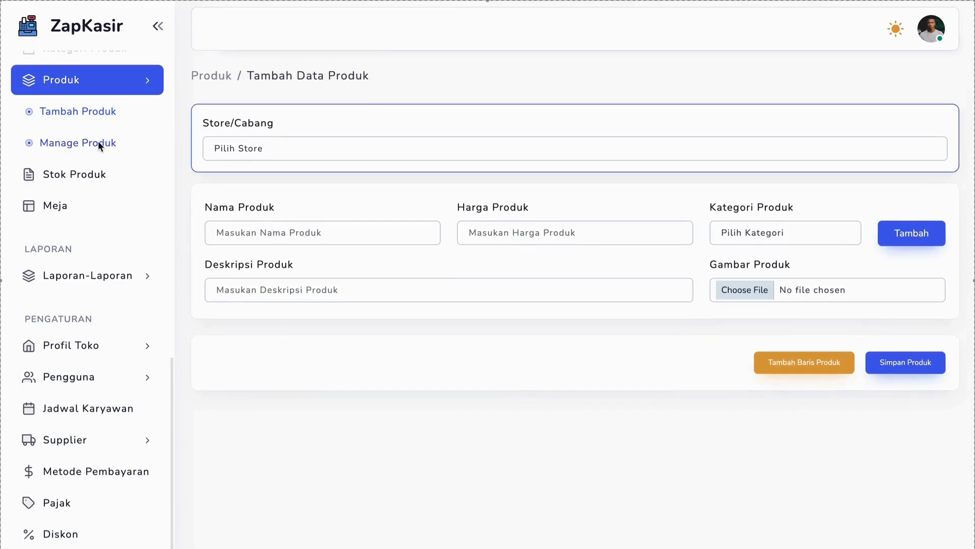
Start a product data import from the product management list and choose product_data_import_format.xlsx as the Excel file
click(100, 146)
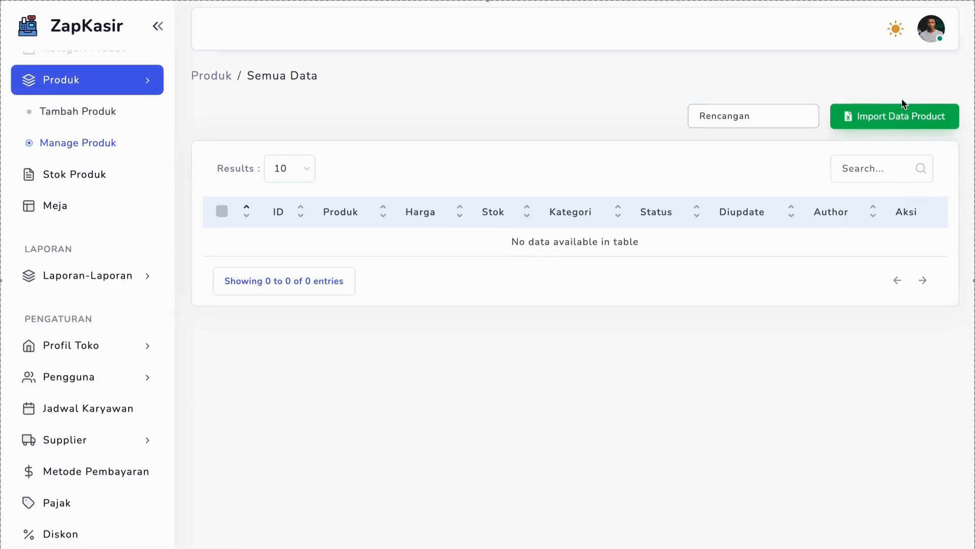
click(892, 117)
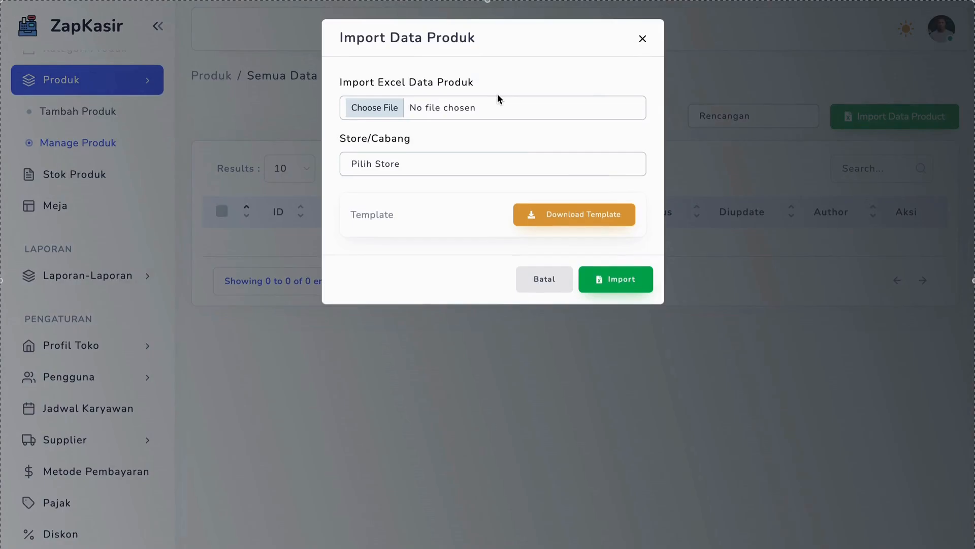
click(392, 107)
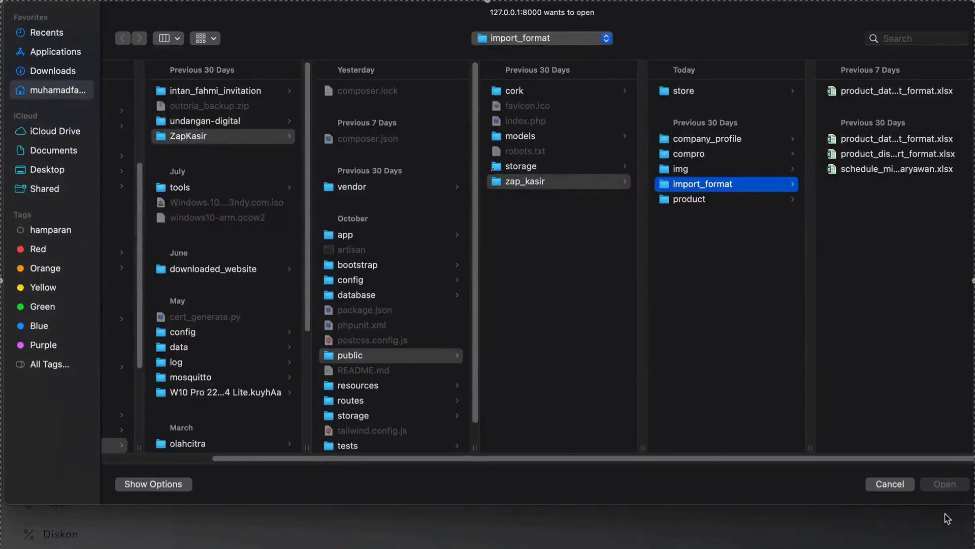
click(890, 484)
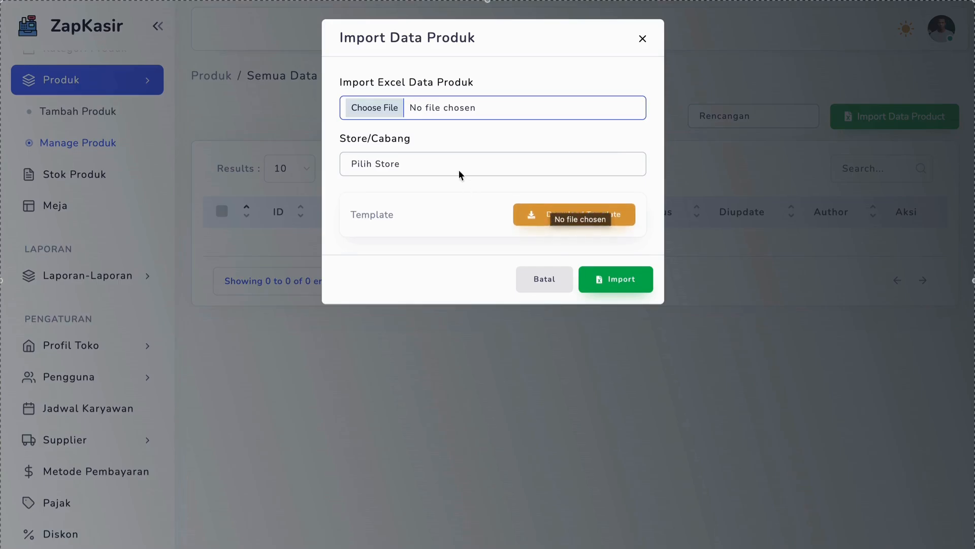
click(379, 103)
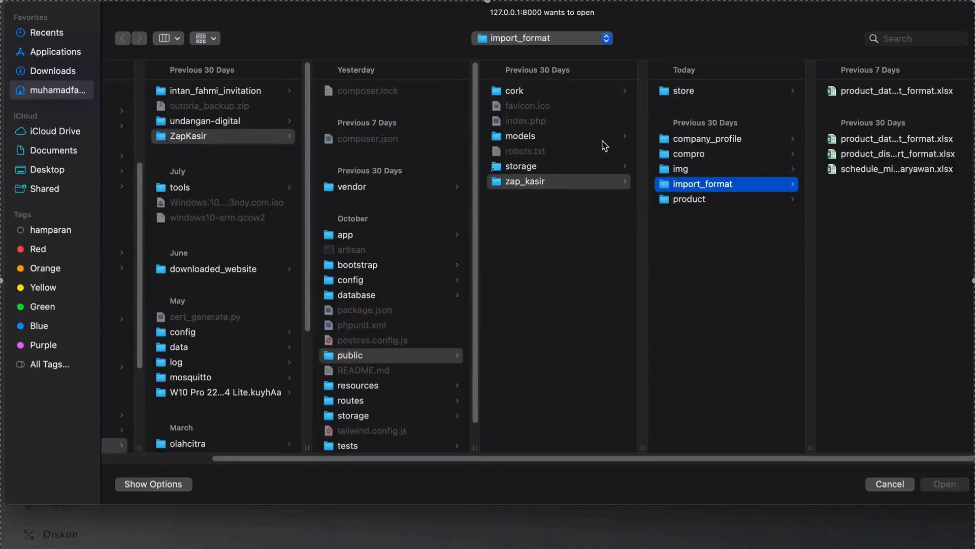
click(867, 140)
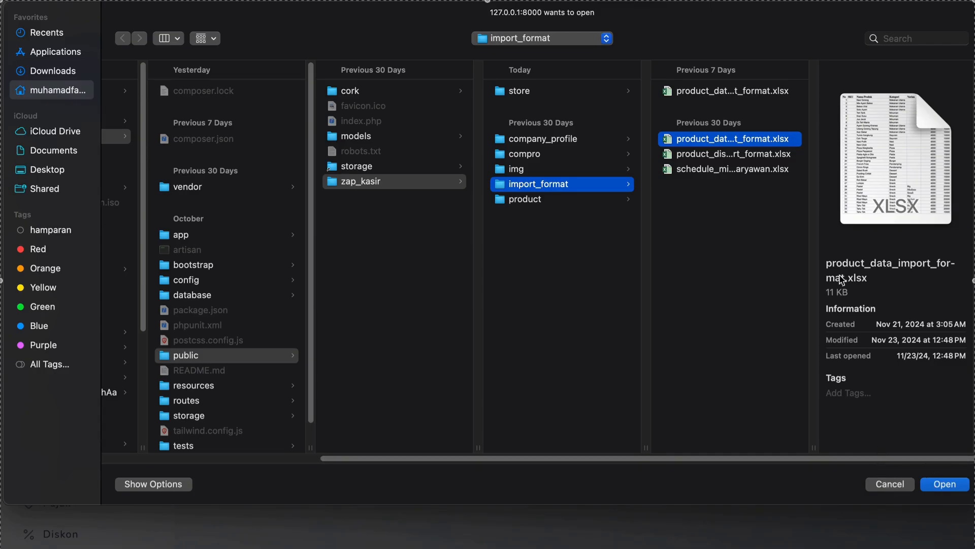
click(936, 484)
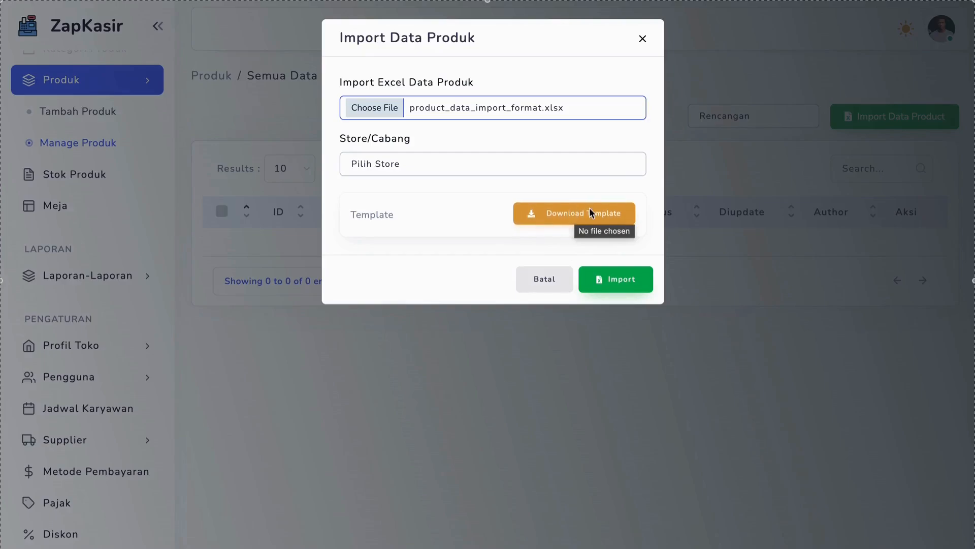
Set the import's store to Rencangan and import the product data
click(399, 164)
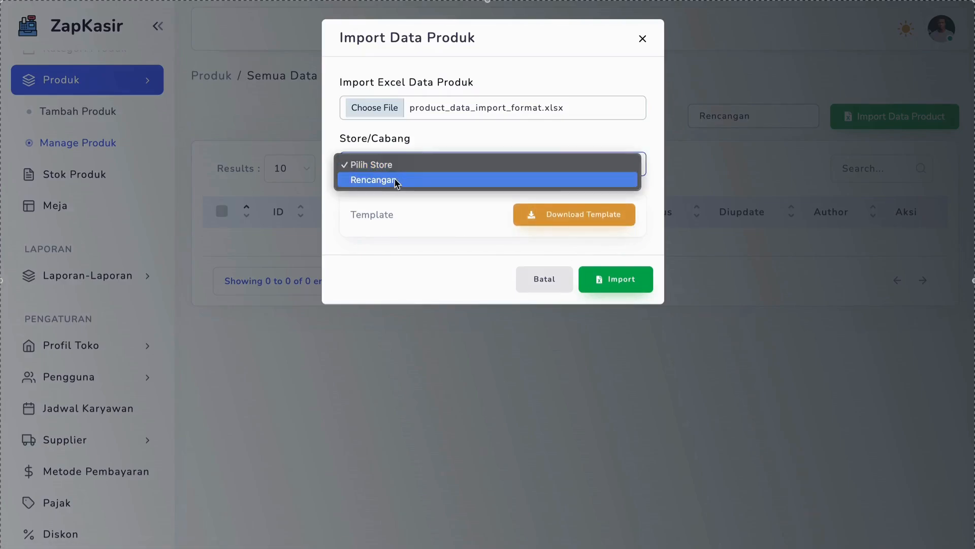
click(377, 181)
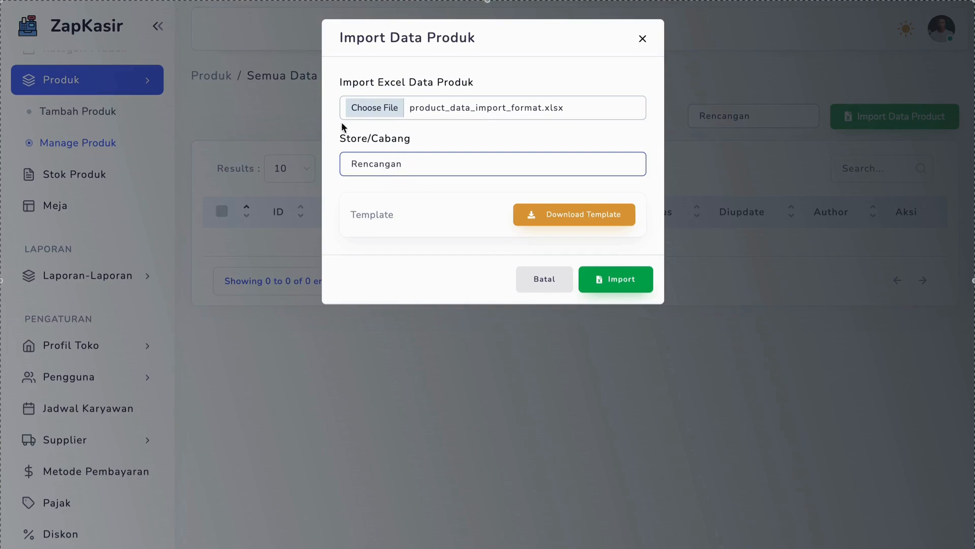
click(624, 276)
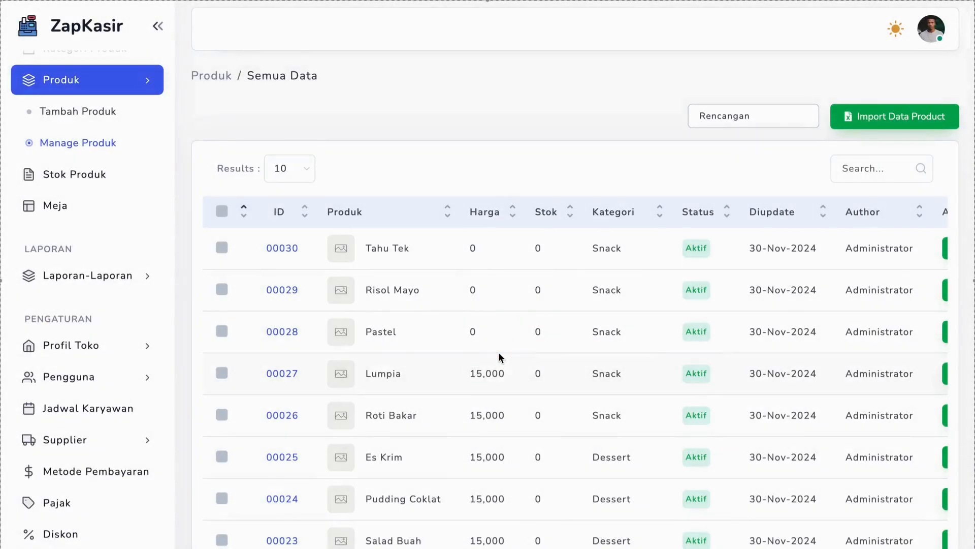
double_click(498, 357)
Show 50 results per page in the product table and look through the imported products' prices, stock and categories
scroll(342, 305, down, 4)
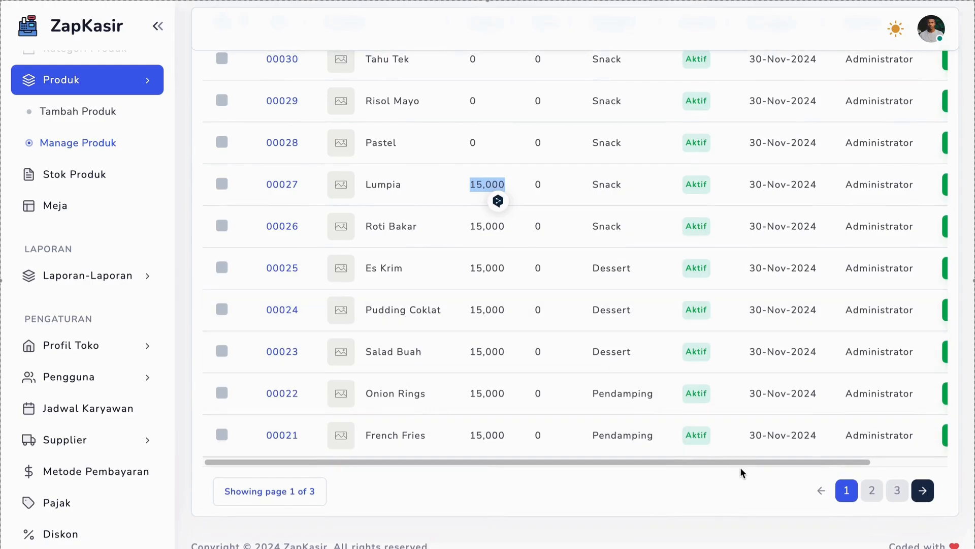
drag(854, 466, 766, 476)
scroll(747, 470, up, 4)
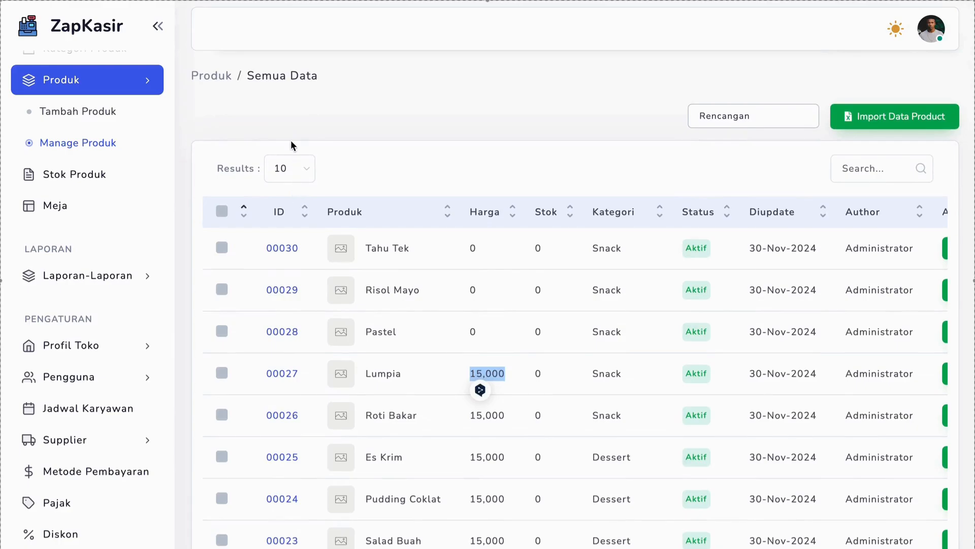
click(292, 169)
click(292, 192)
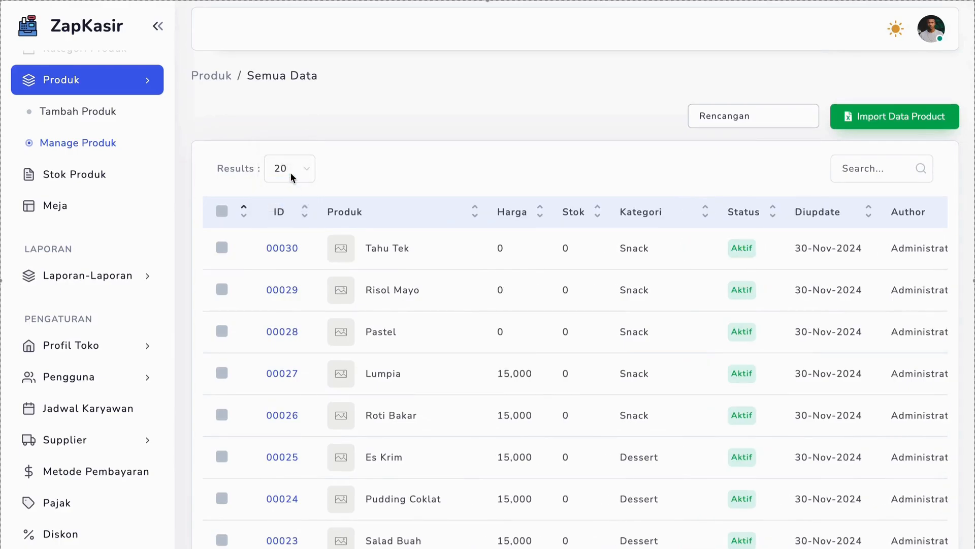
click(290, 172)
click(284, 185)
scroll(494, 381, down, 20)
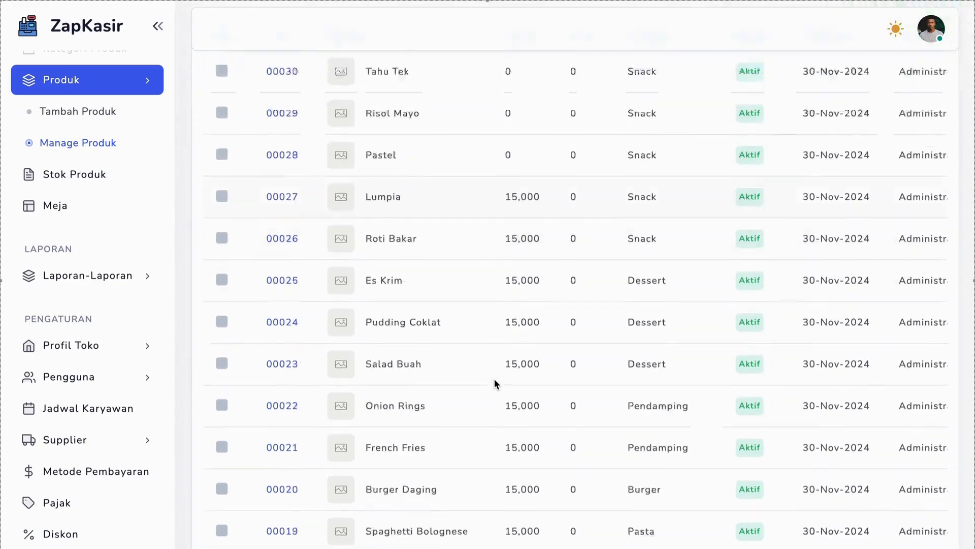
scroll(494, 379, up, 20)
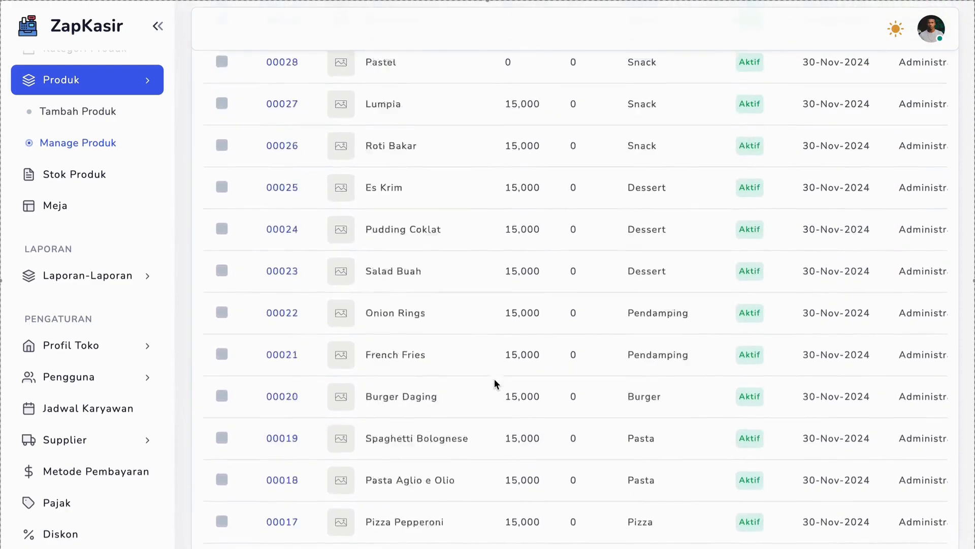
scroll(604, 329, down, 7)
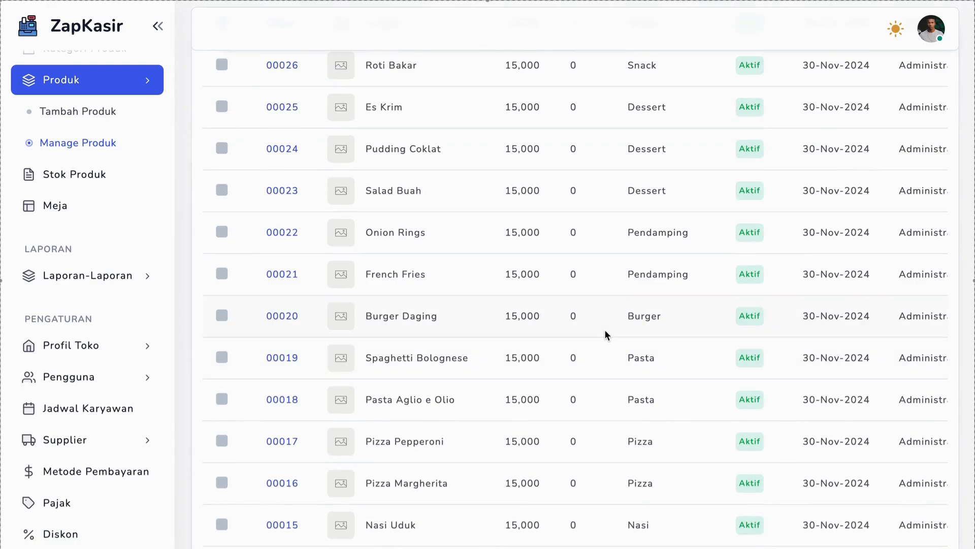
scroll(605, 329, up, 8)
scroll(605, 329, down, 1)
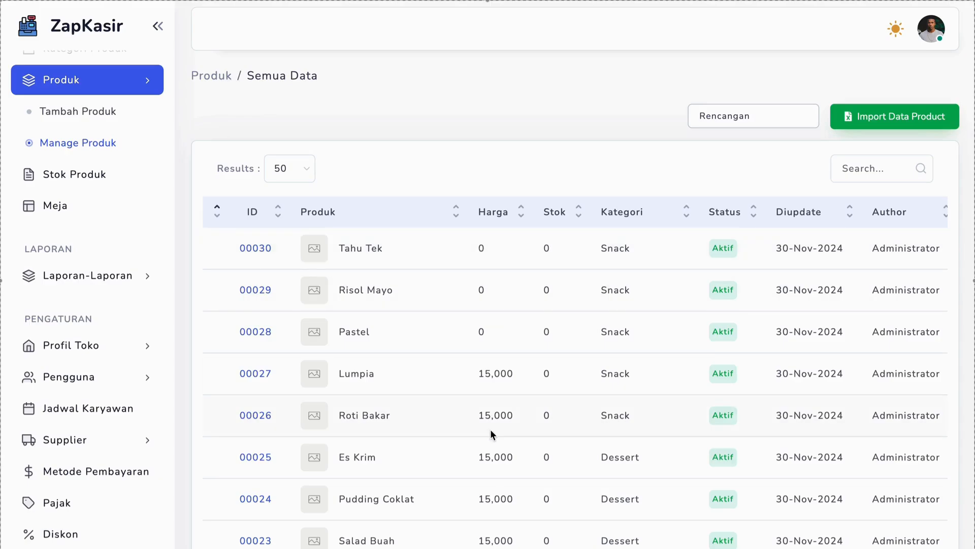
Switch to Finder, locate product_data_import_format.xlsx in the import_format folder, and bring it up in Excel
mouse_move(561, 536)
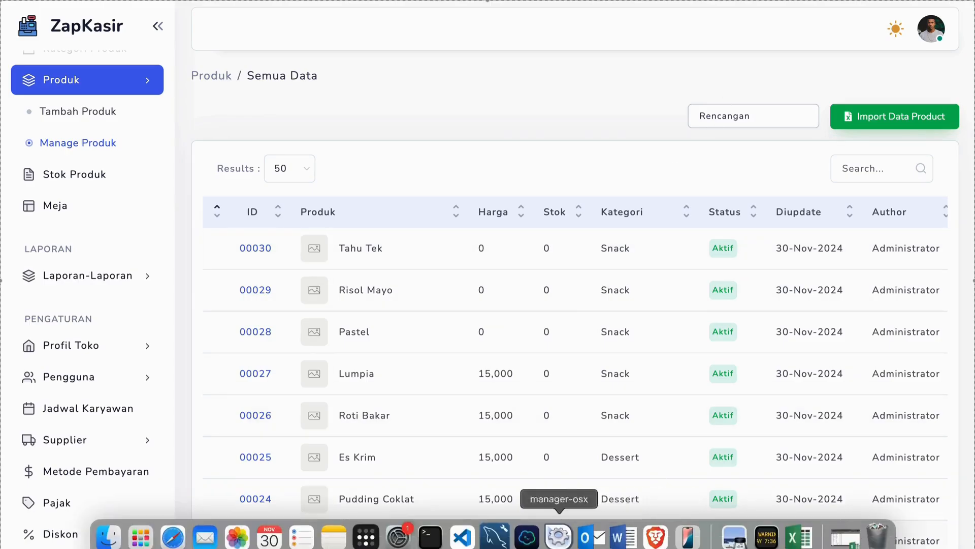
click(111, 542)
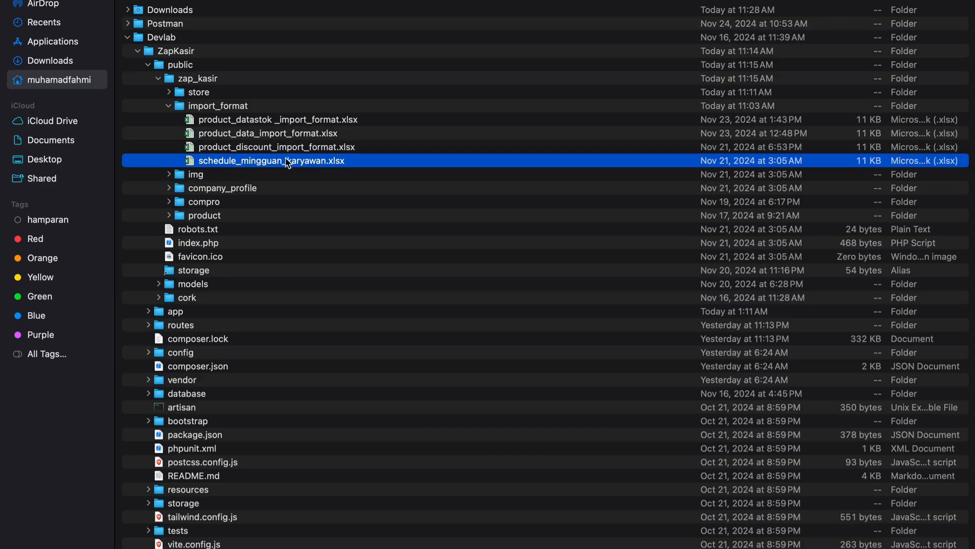
click(274, 133)
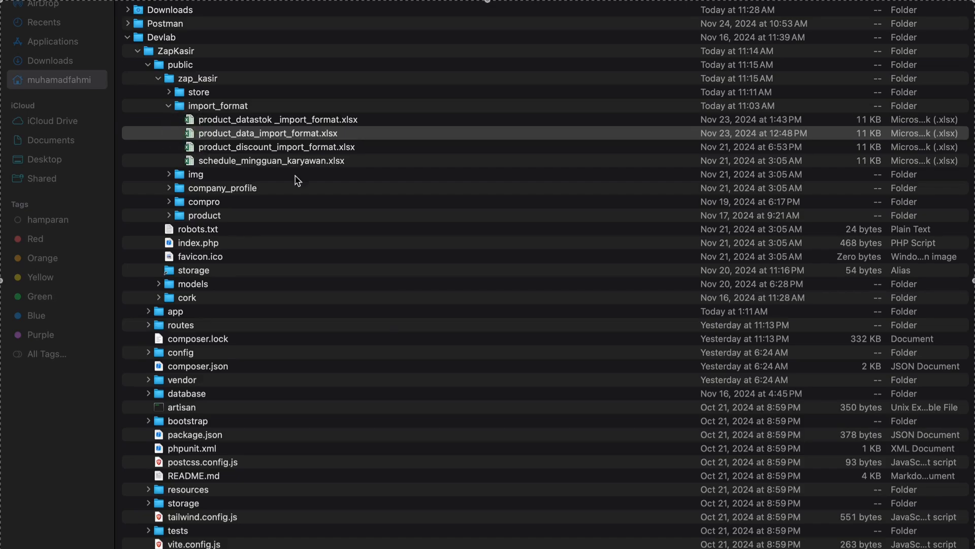
key(ctrl+Up)
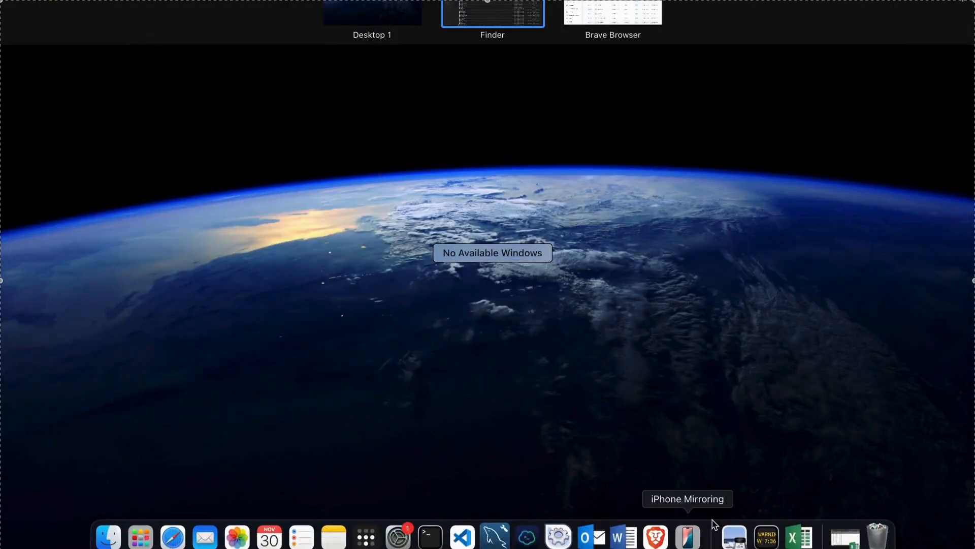
click(837, 535)
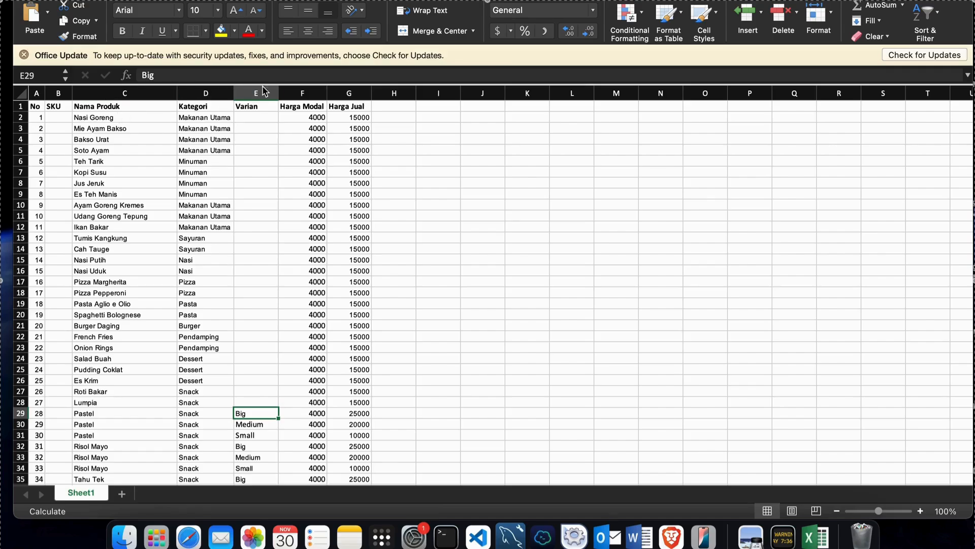
Review the Varian column in the product sheet and select the Pastel rows for Big, Medium and Small, C29:G31
click(262, 106)
scroll(243, 285, down, 3)
scroll(243, 285, down, 5)
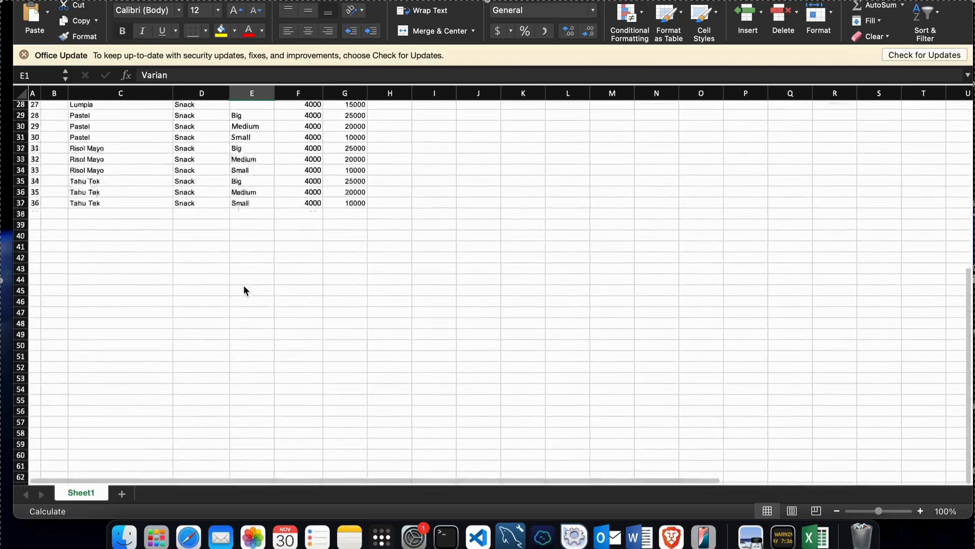
scroll(239, 295, up, 5)
drag(106, 357, 340, 380)
scroll(339, 381, up, 5)
scroll(339, 380, down, 4)
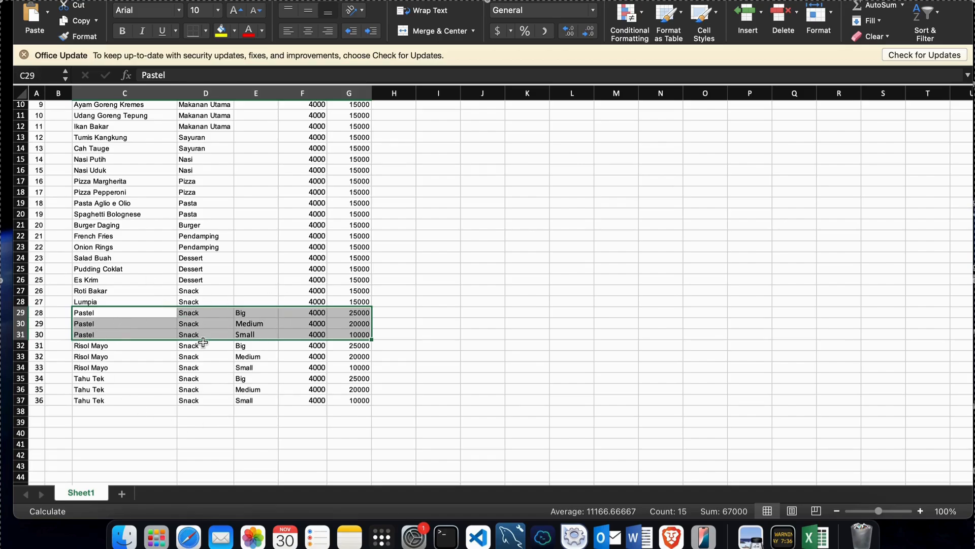
Switch from Excel to ZapKasir in Brave Browser and compare the product list's names, prices and categories with the sheet
scroll(325, 330, up, 5)
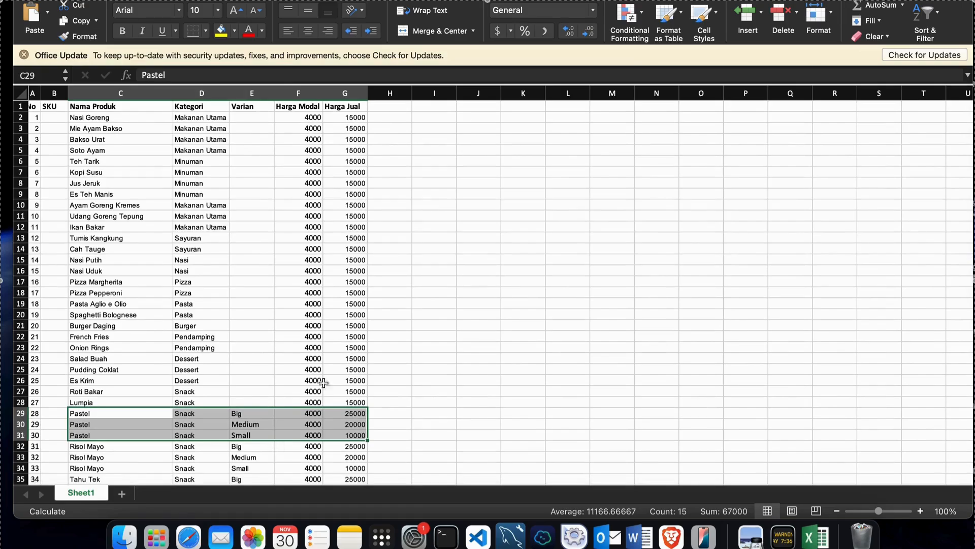
click(285, 414)
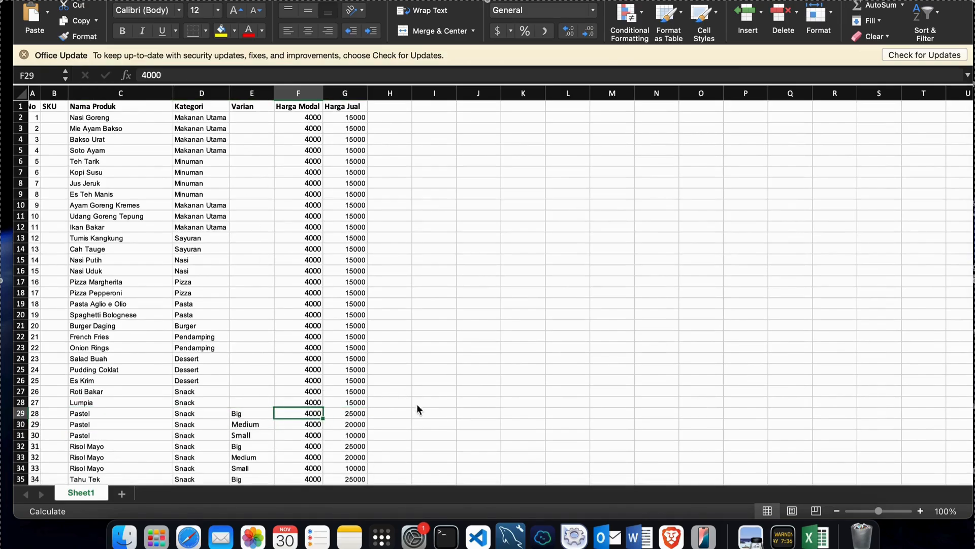
click(672, 537)
scroll(496, 255, down, 3)
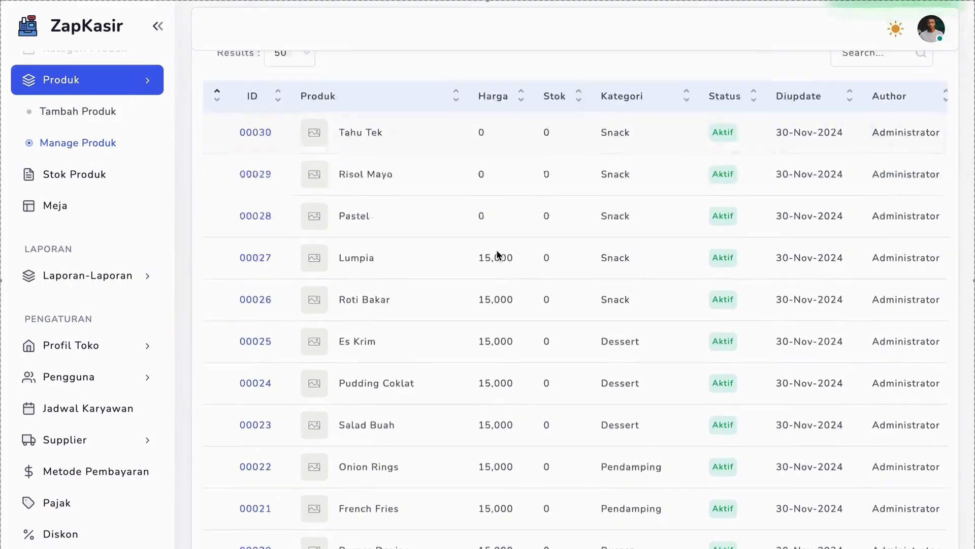
scroll(497, 254, down, 6)
scroll(472, 284, up, 8)
scroll(426, 342, down, 4)
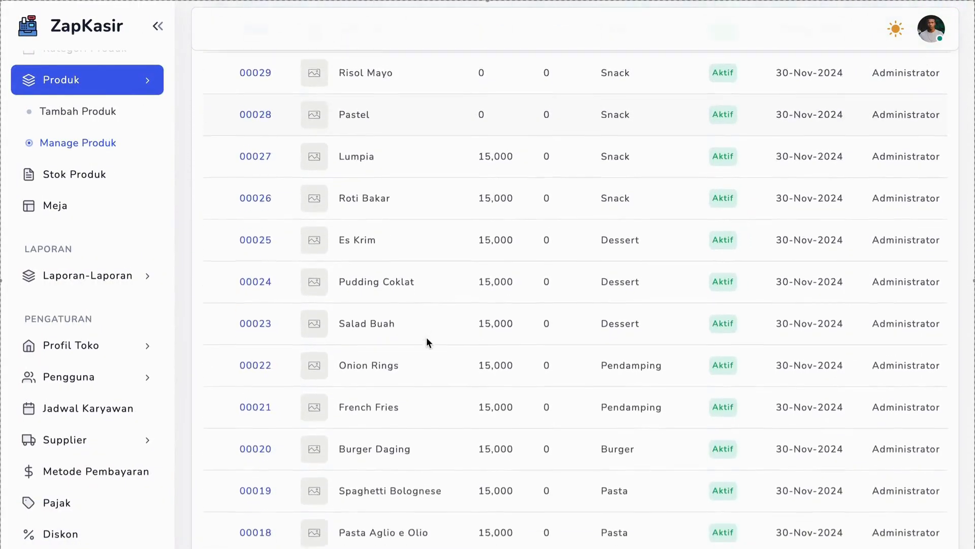
scroll(426, 337, down, 1)
scroll(355, 366, up, 5)
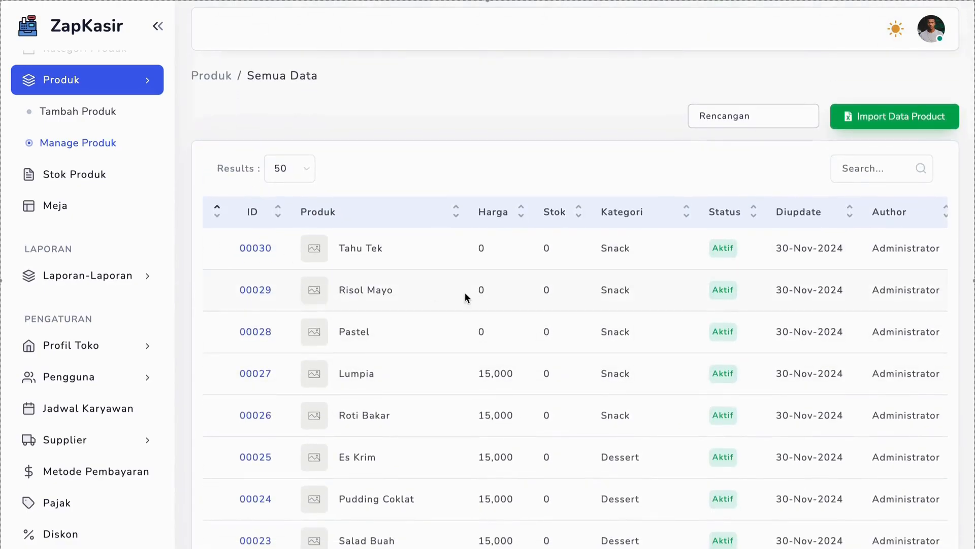
Examine all columns of the product table, from the ID to the actions available for each product
scroll(465, 291, right, 4)
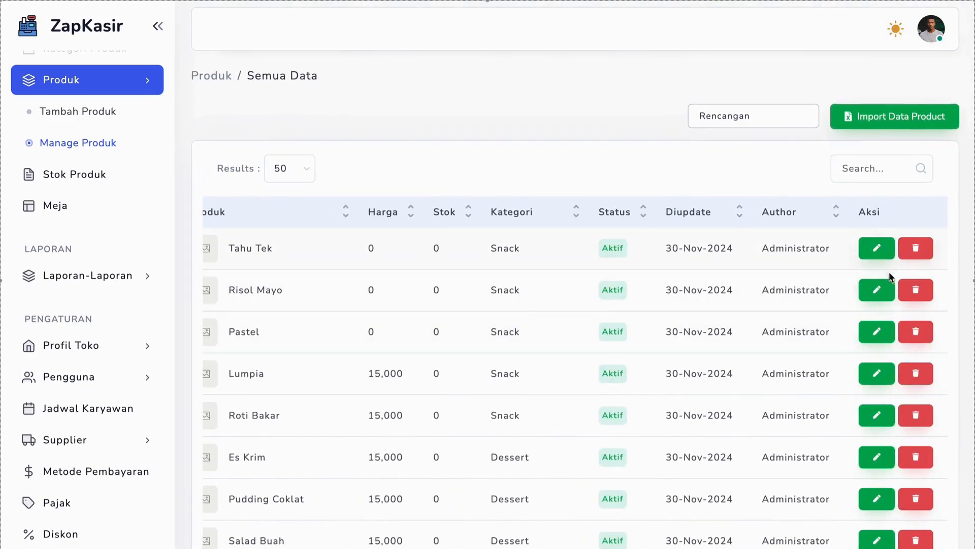
scroll(694, 291, left, 4)
scroll(505, 283, right, 4)
scroll(507, 285, left, 4)
scroll(507, 284, right, 4)
scroll(506, 285, left, 4)
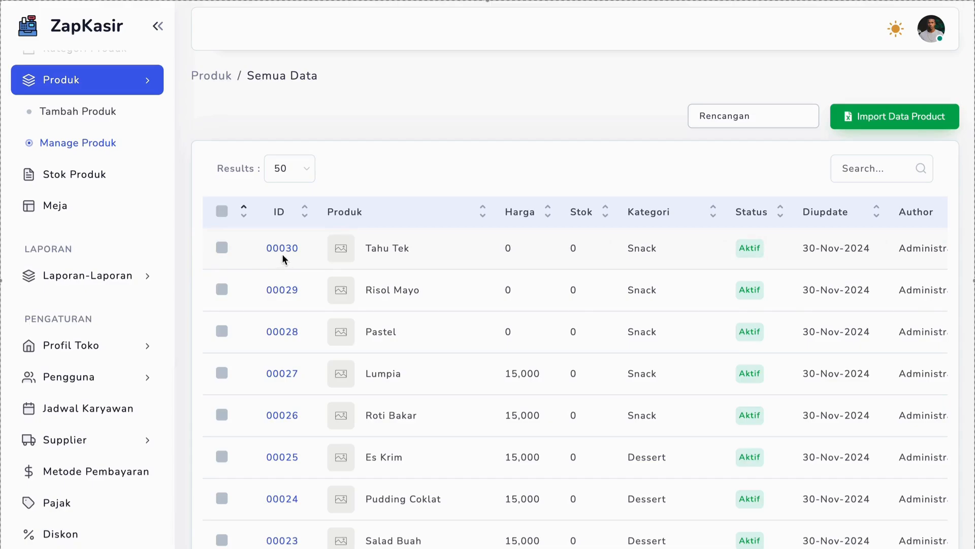
Bring up the edit and delete actions for Tahu Tek and dismiss each without changing the product
scroll(589, 285, right, 3)
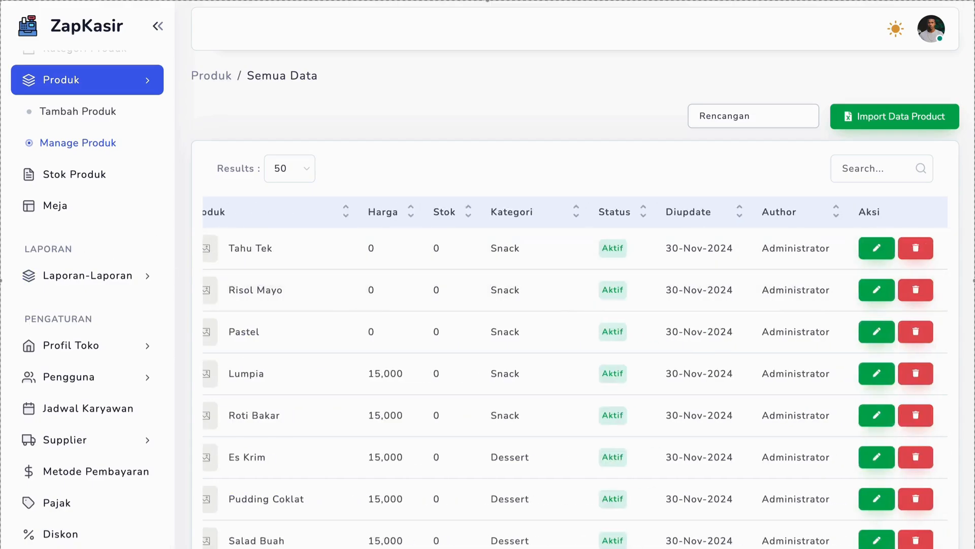
click(887, 249)
click(763, 357)
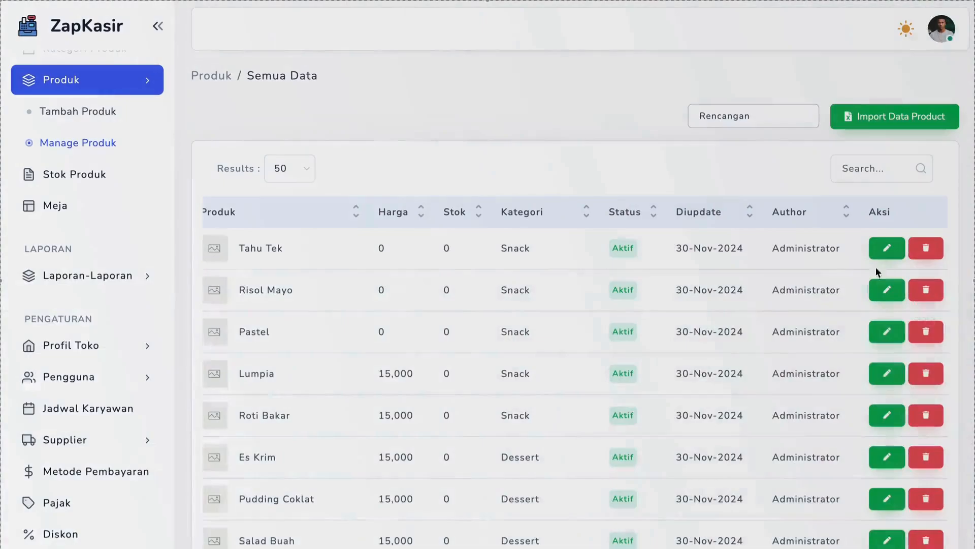
click(926, 248)
click(610, 338)
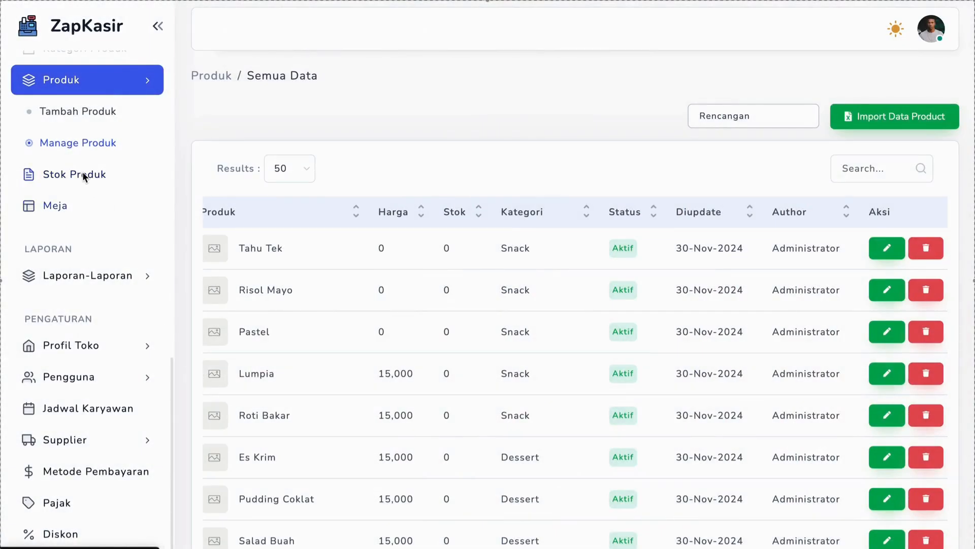
Open the add-product form, add two extra product rows, and remove both rows again
click(84, 112)
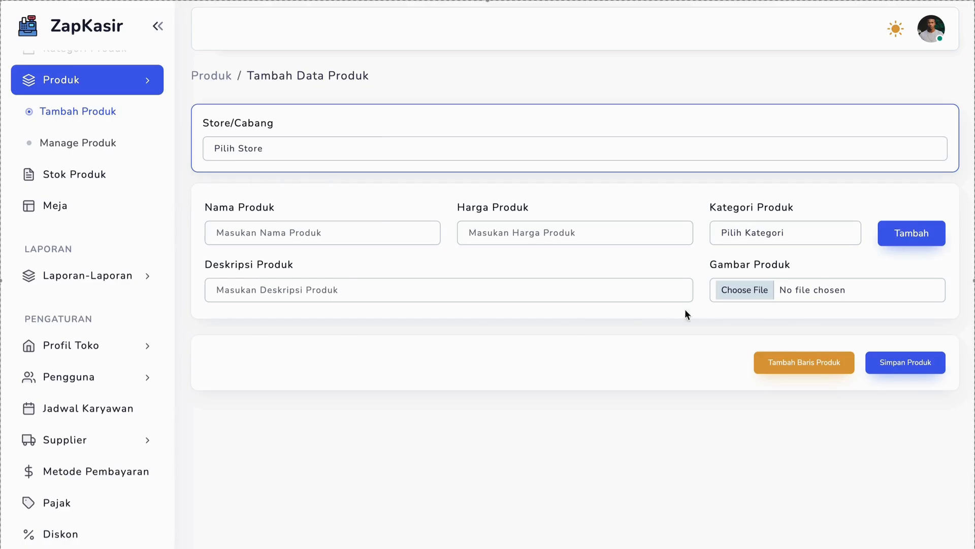
click(790, 361)
click(791, 508)
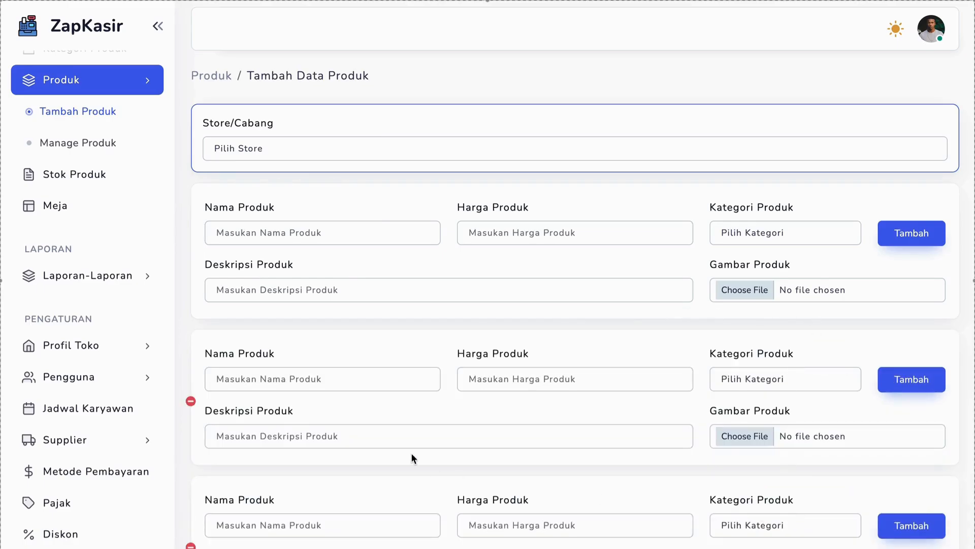
click(191, 546)
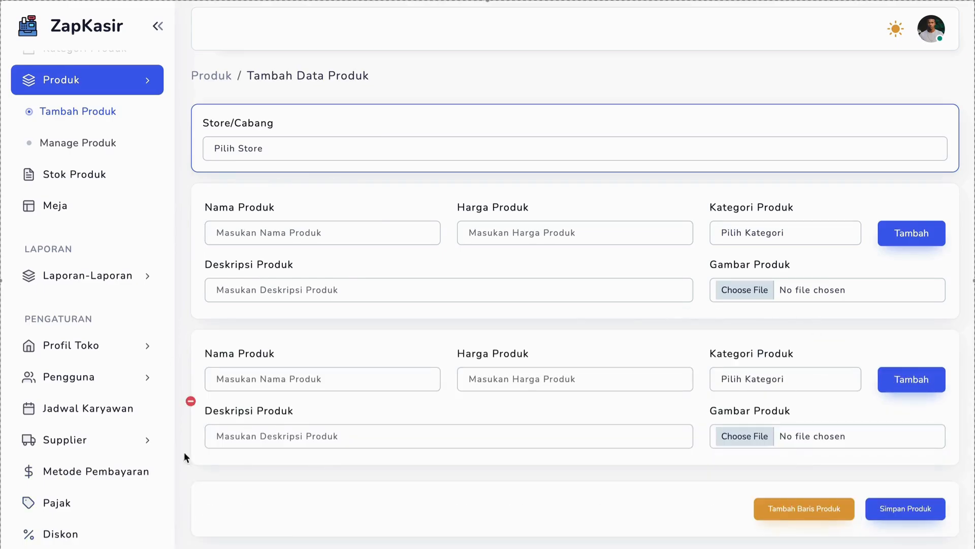
click(190, 400)
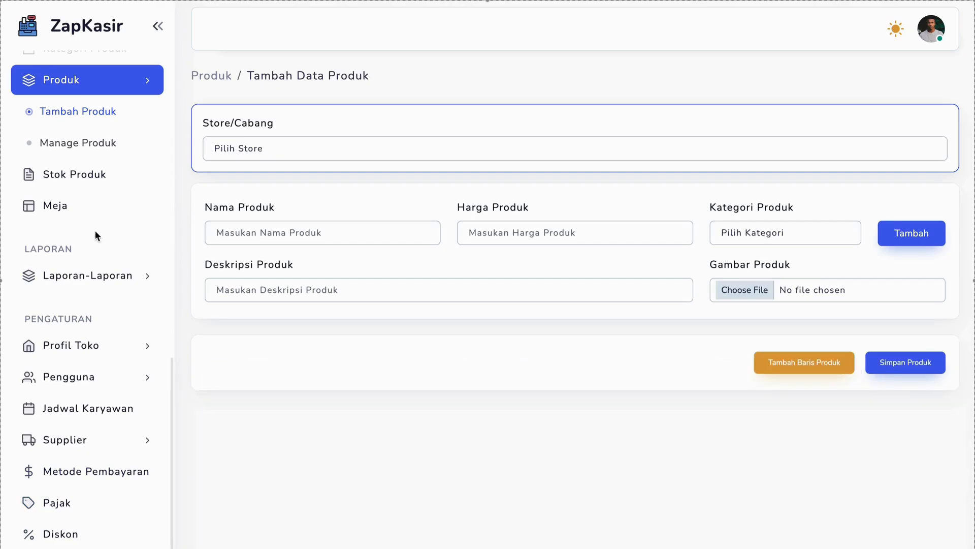
Start a stock data import from the Stok Produk page and set its store to Rencangan
click(85, 184)
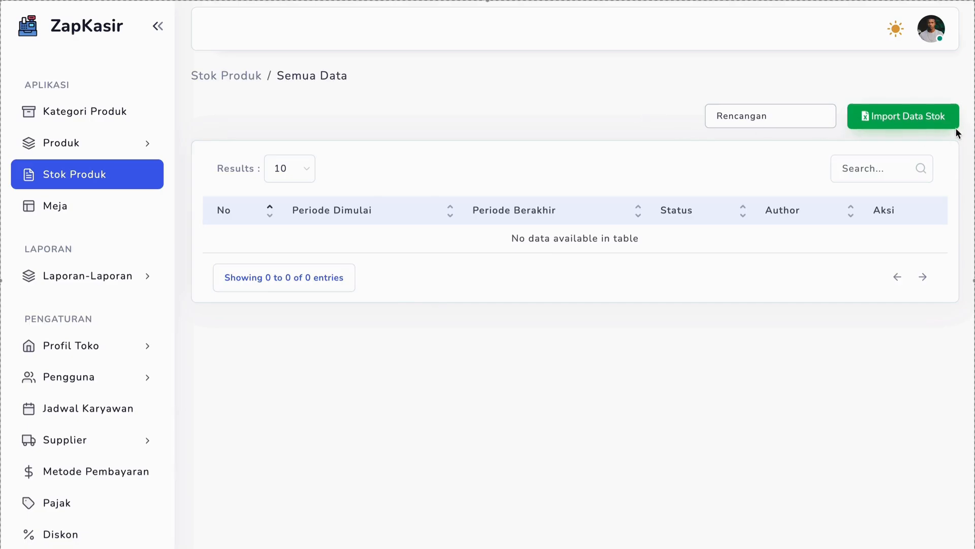
click(884, 116)
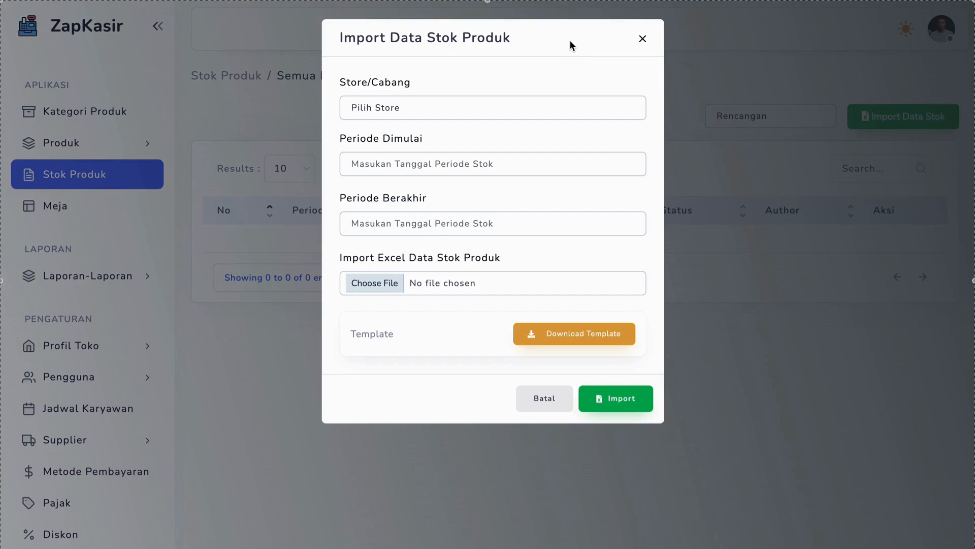
click(472, 118)
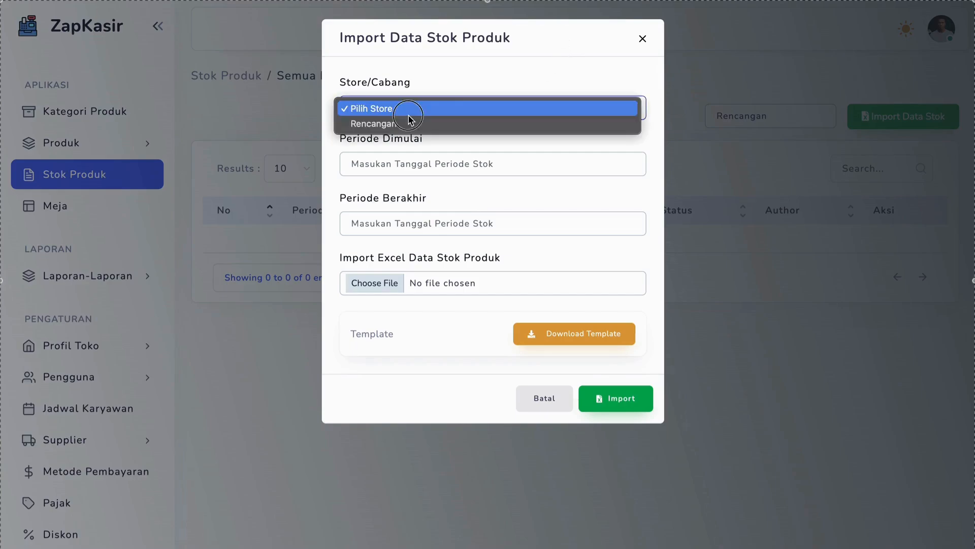
click(355, 132)
key(Down)
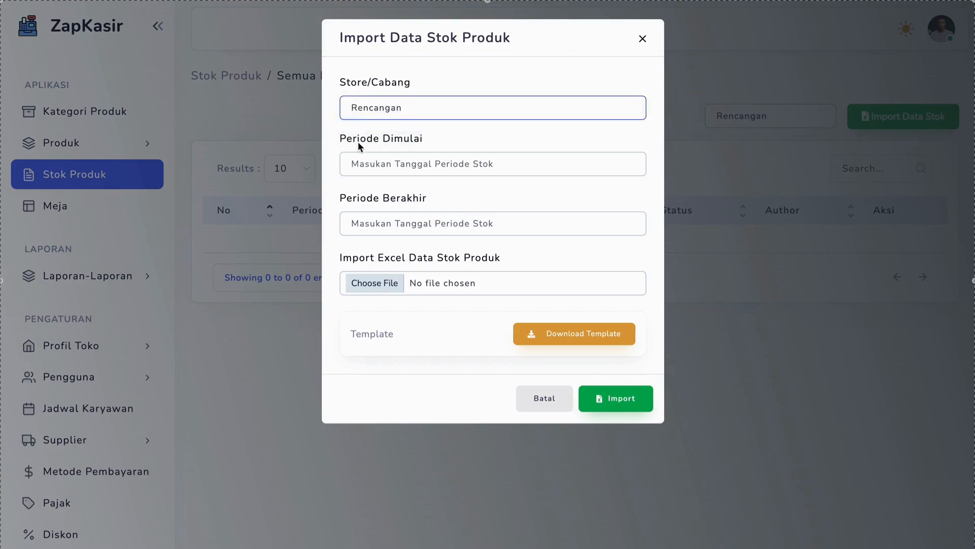
Set the stock period to start on 30-Nov-2024 and end on 31-Dec-2024
click(354, 162)
click(546, 382)
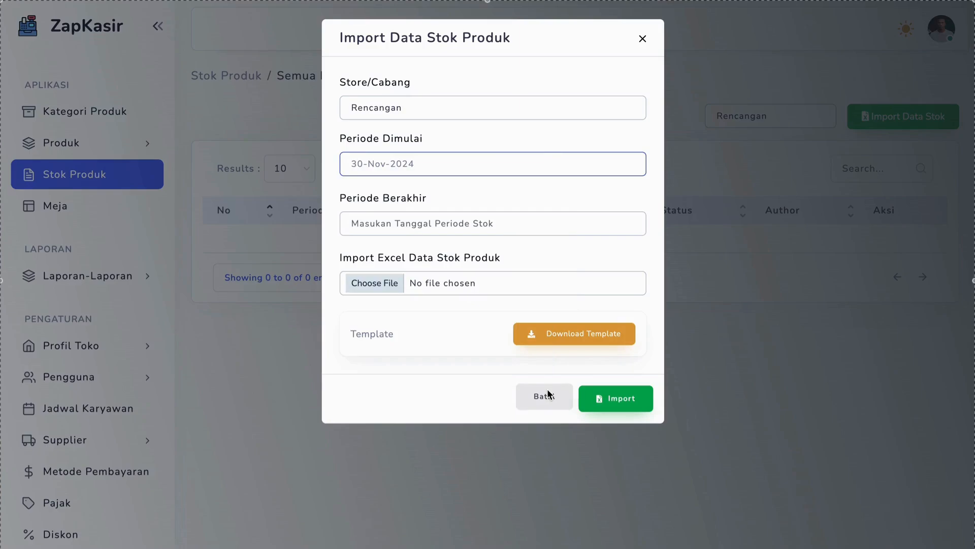
click(386, 213)
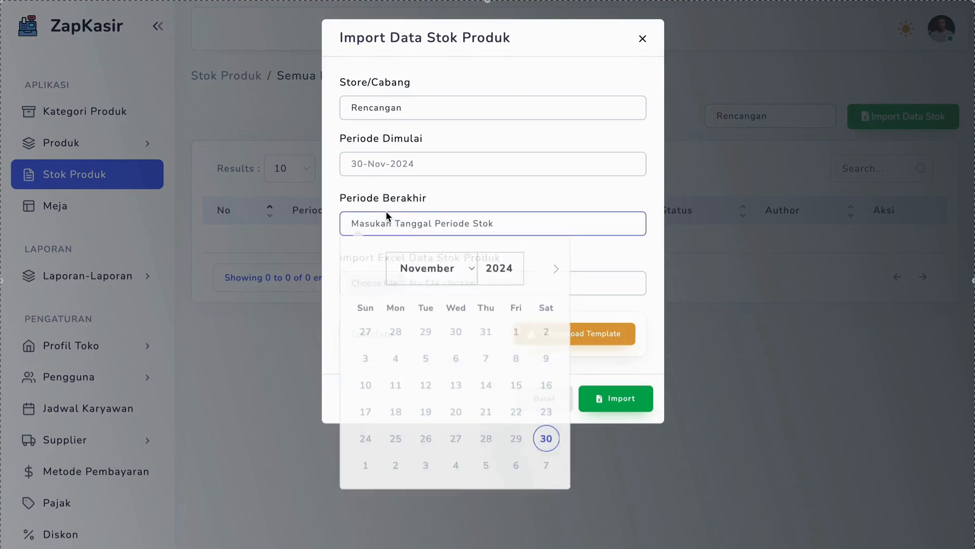
click(550, 270)
click(424, 435)
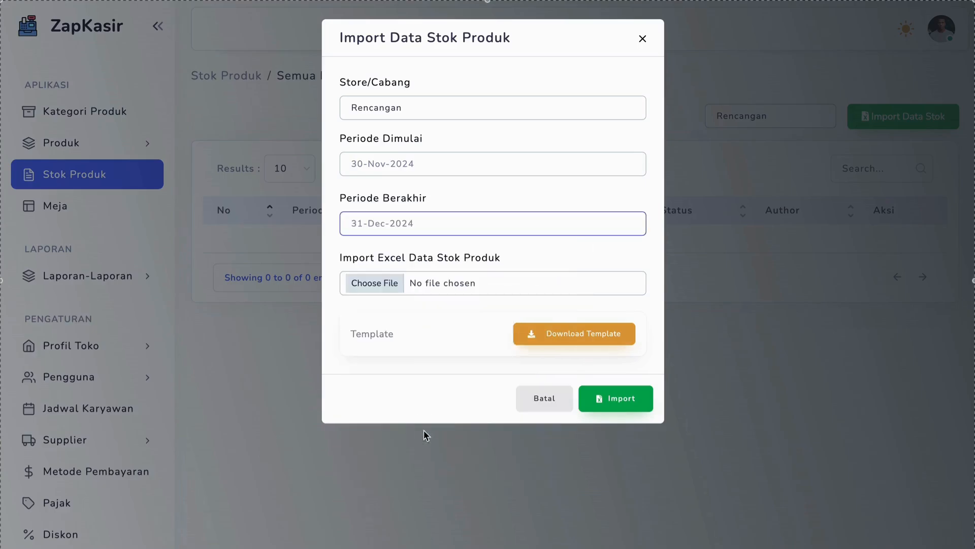
Attach product_datastok _import_format.xlsx from the import_format folder and import the stock data
click(381, 282)
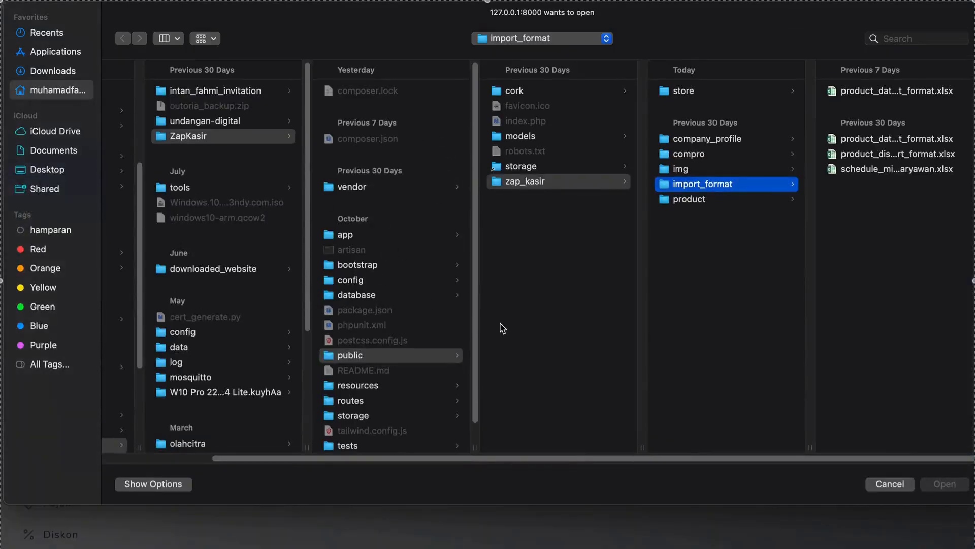
click(835, 95)
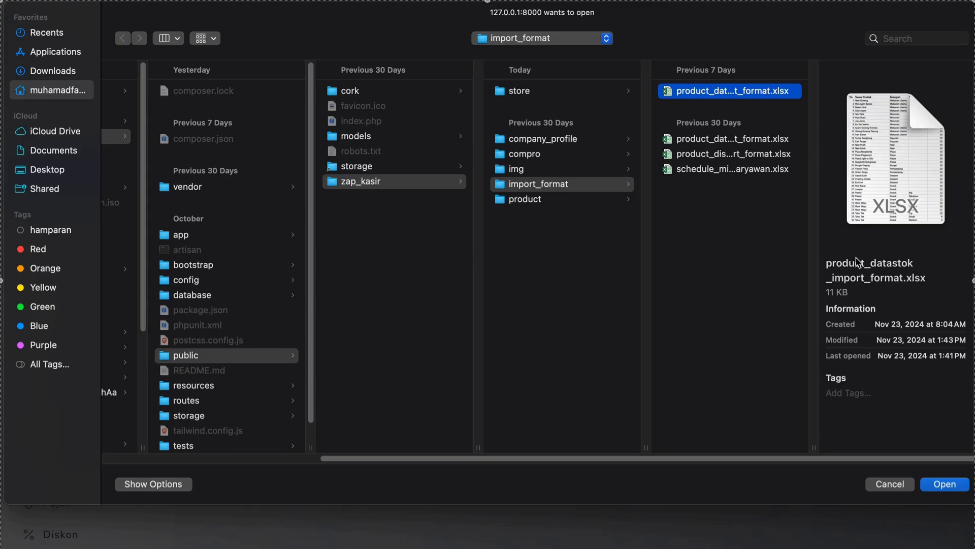
click(942, 485)
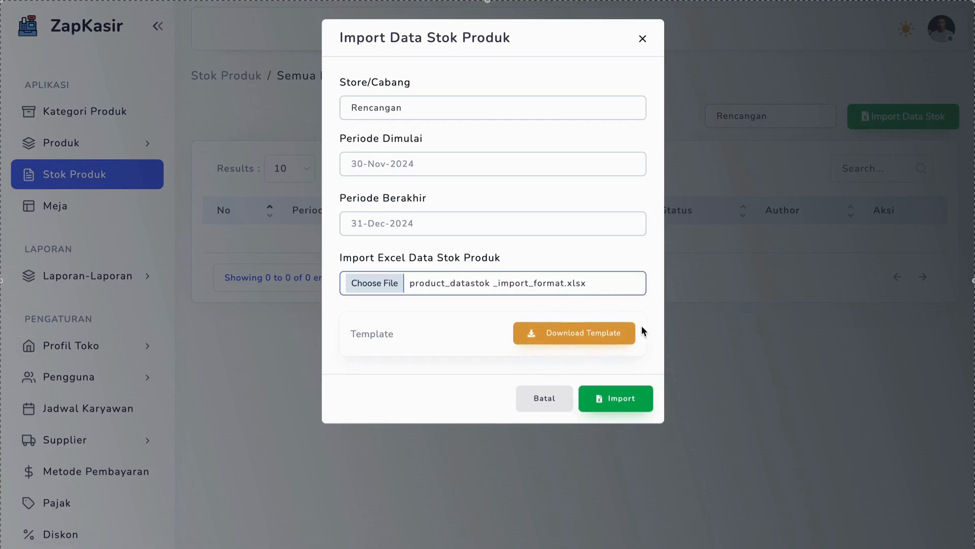
click(626, 400)
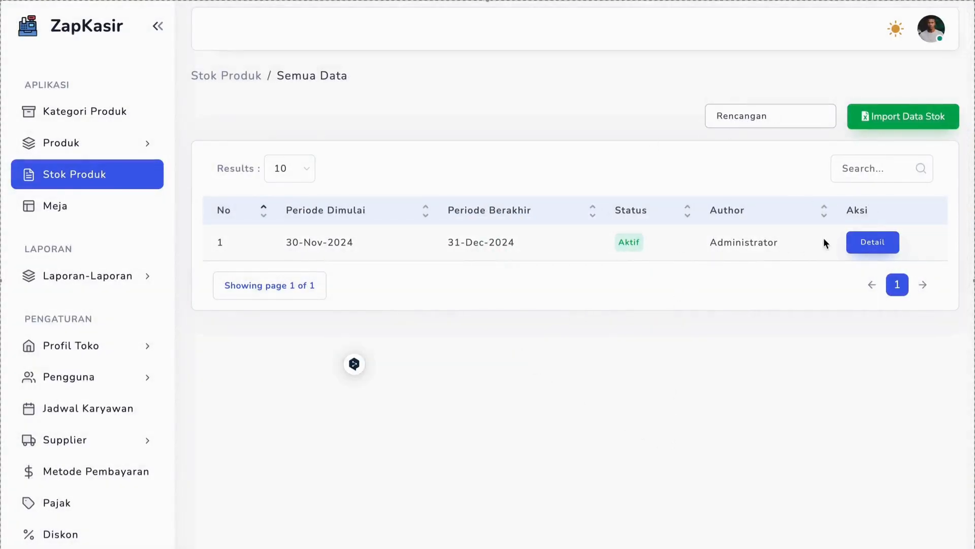
Check the store filter, then open the imported stock period's details and look through the products' stock
click(767, 116)
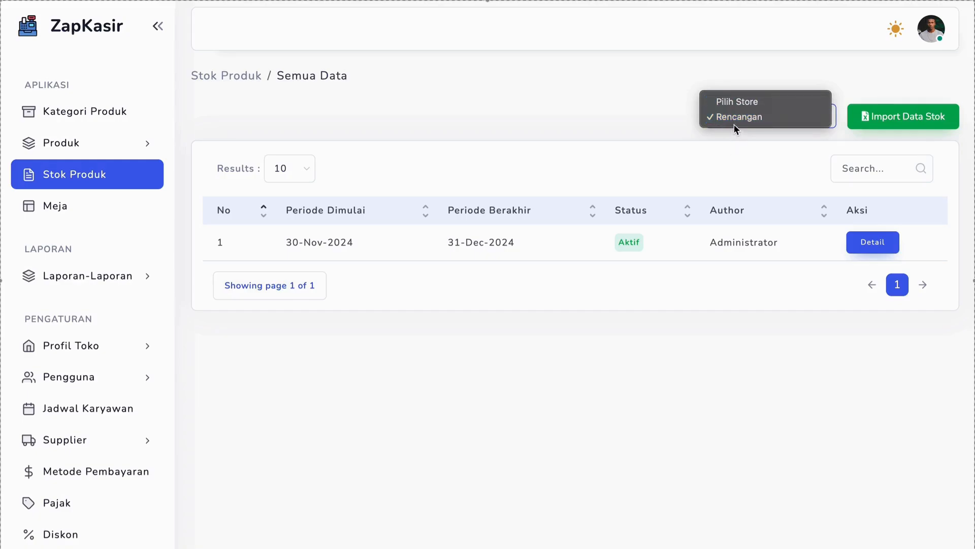
click(883, 248)
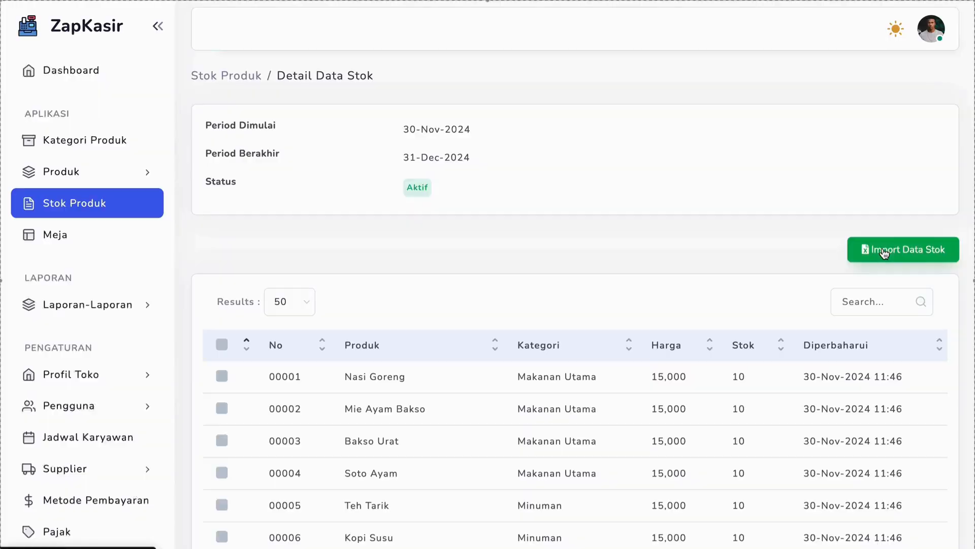
scroll(772, 401, down, 10)
scroll(772, 401, up, 9)
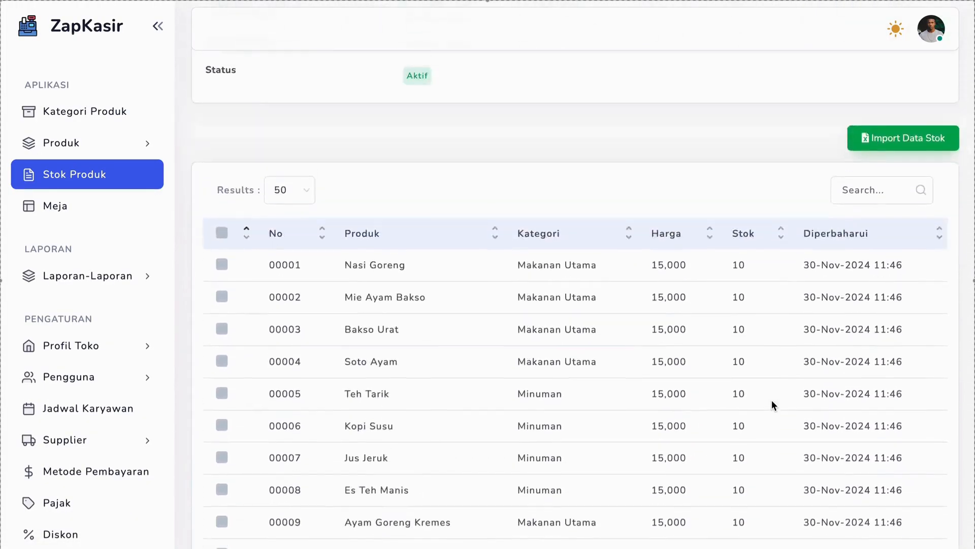
scroll(772, 401, down, 15)
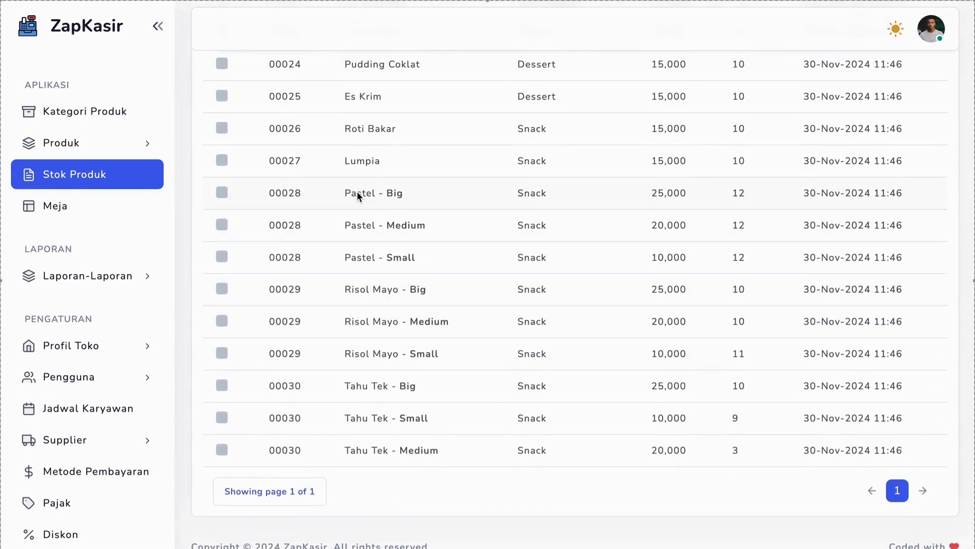
Examine the Pastel variants' names, prices and stock in the stock detail table
drag(351, 193, 428, 233)
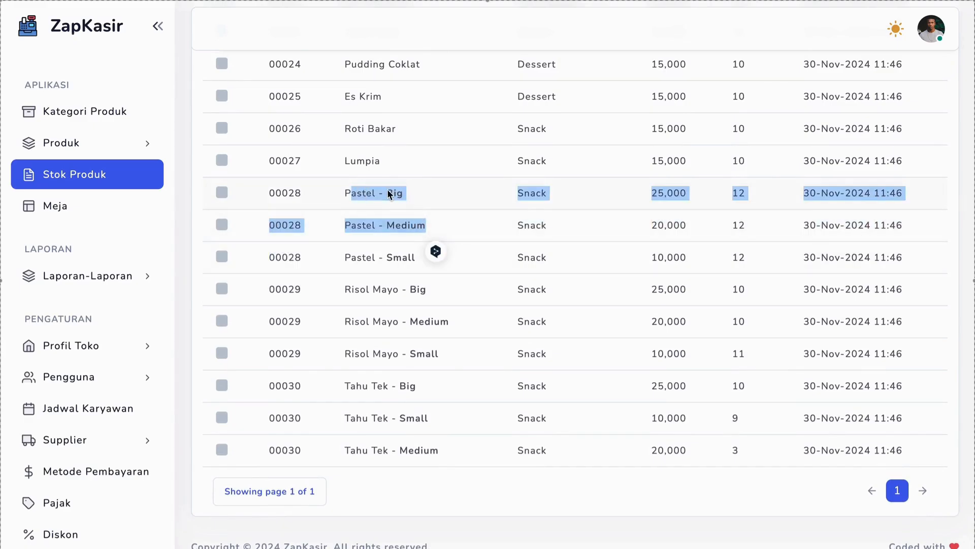
click(379, 192)
drag(375, 195, 346, 196)
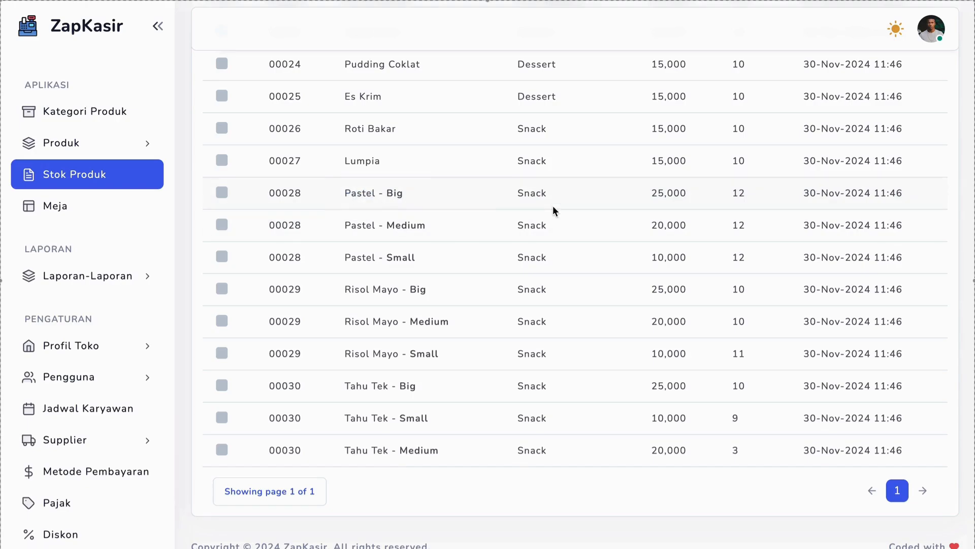
double_click(662, 194)
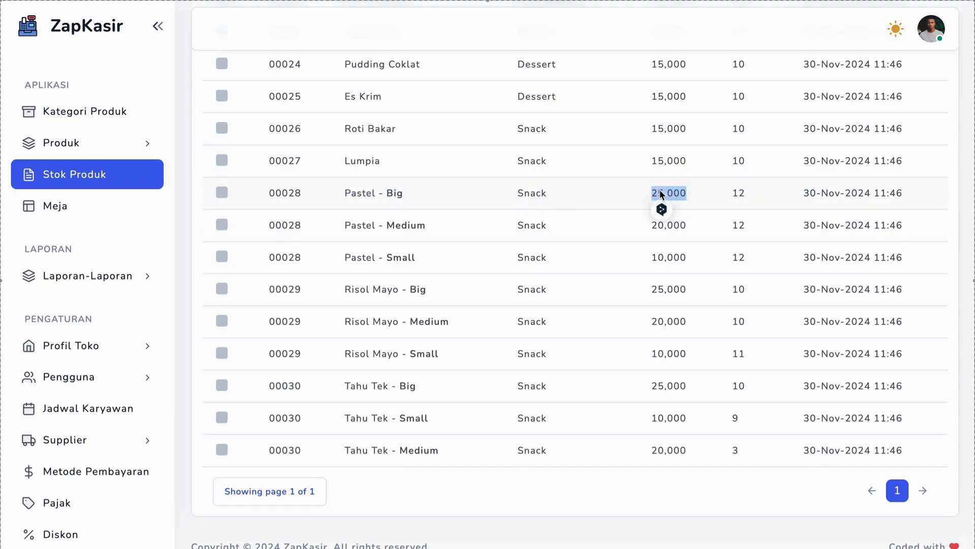
click(744, 195)
Finish looking over the stock details and open the Meja data page
scroll(744, 195, up, 20)
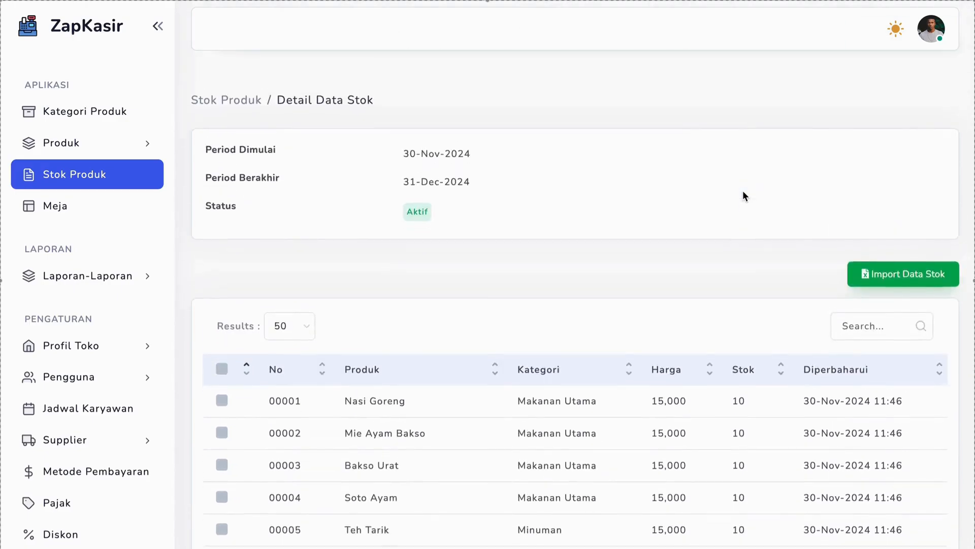
scroll(744, 196, down, 20)
scroll(743, 196, up, 20)
scroll(742, 195, down, 1)
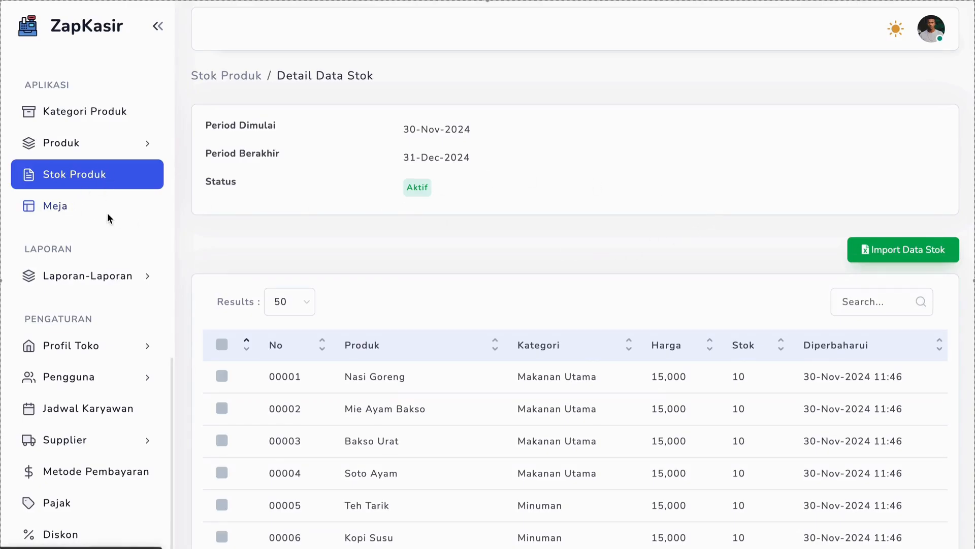
click(56, 205)
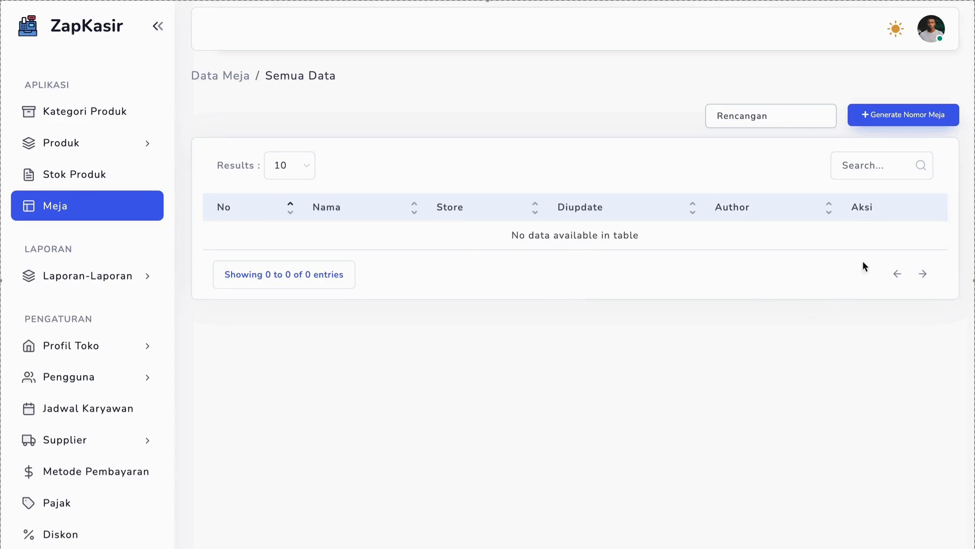
Generate 10 table numbers with 3 digits each for the Rencangan store and check the resulting table list
click(886, 115)
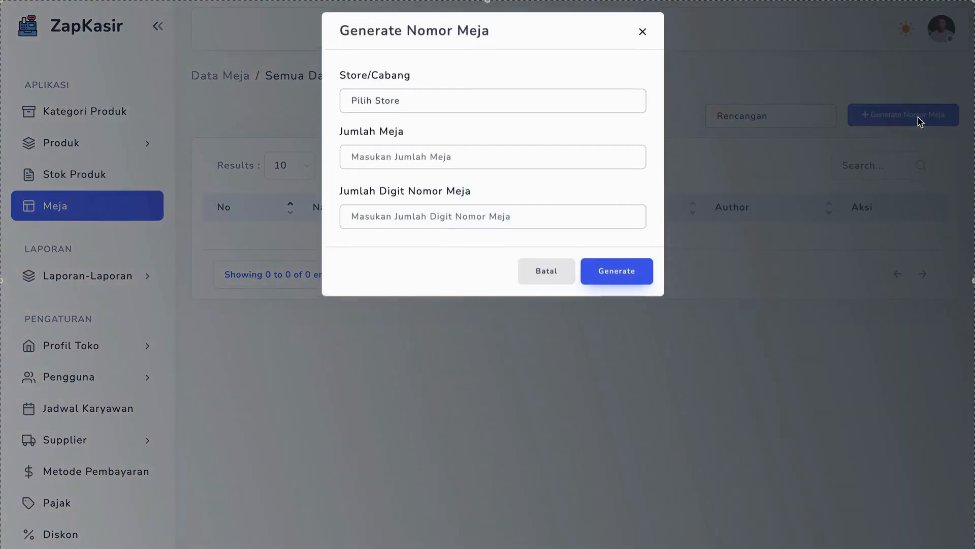
click(421, 111)
click(412, 122)
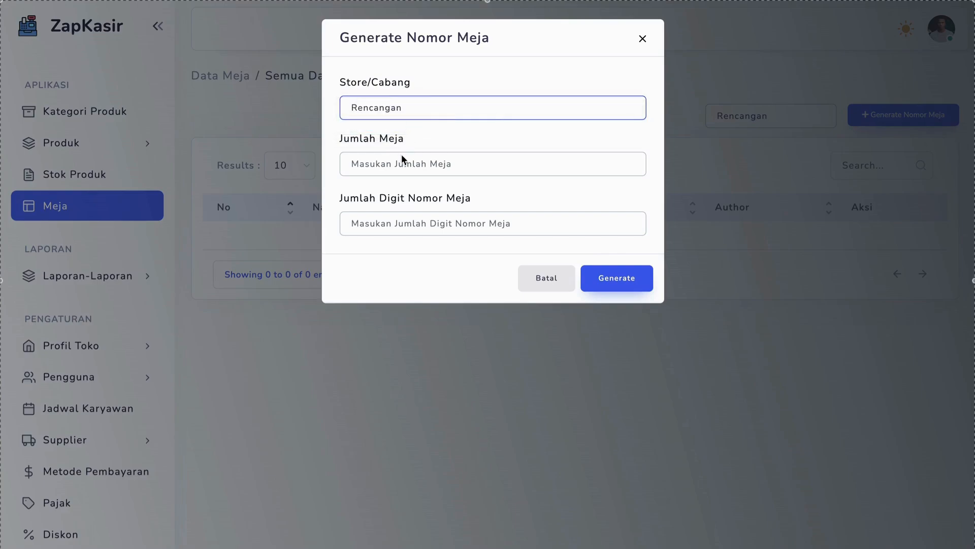
click(400, 162)
text(10)
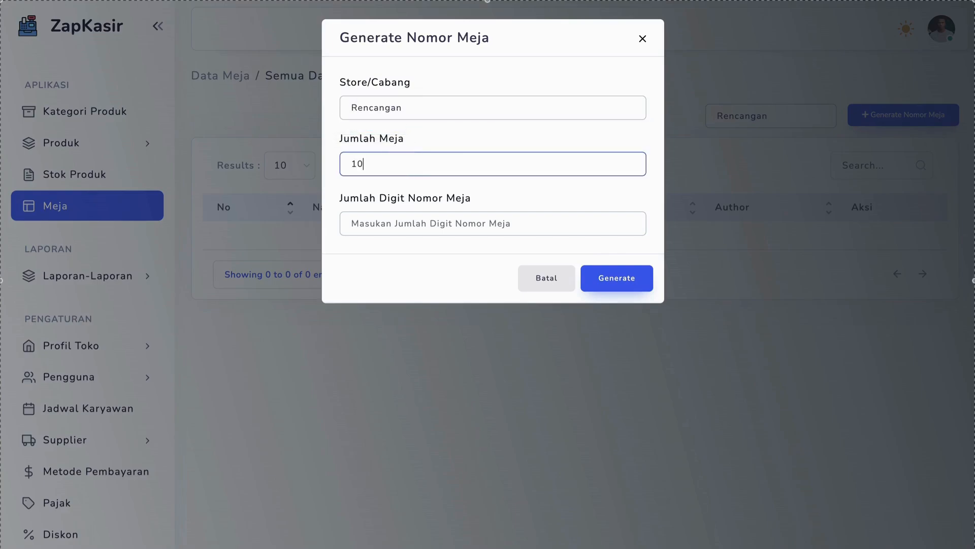
click(377, 213)
triple_click(354, 200)
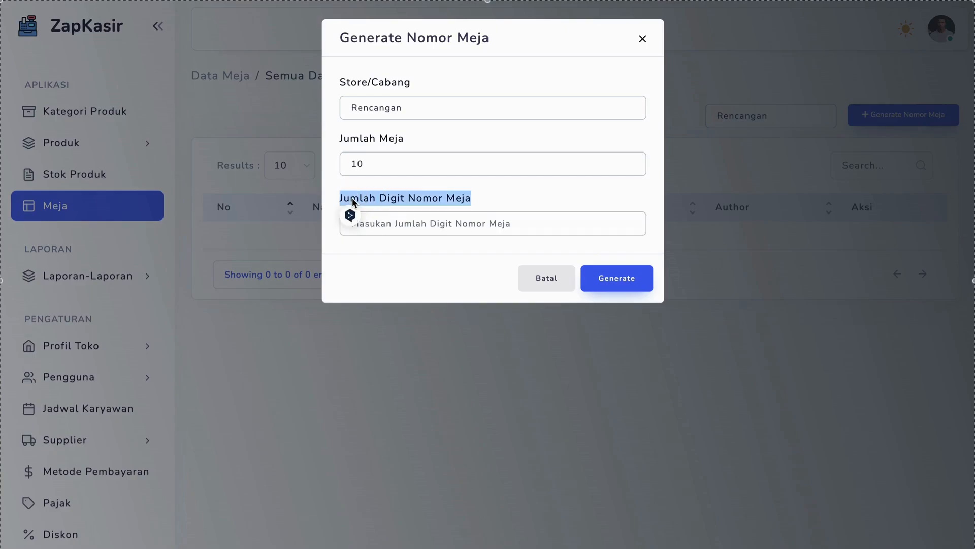
click(376, 222)
text(3)
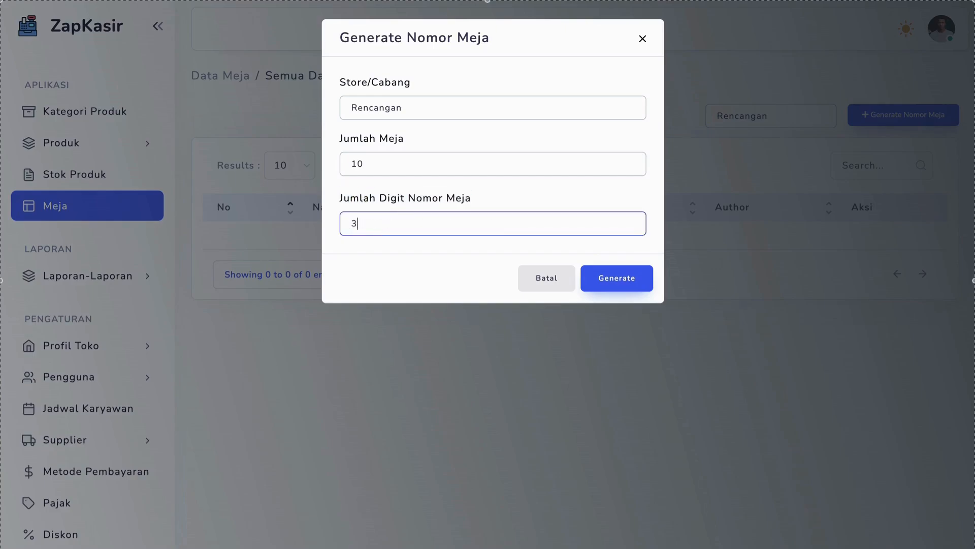
click(615, 277)
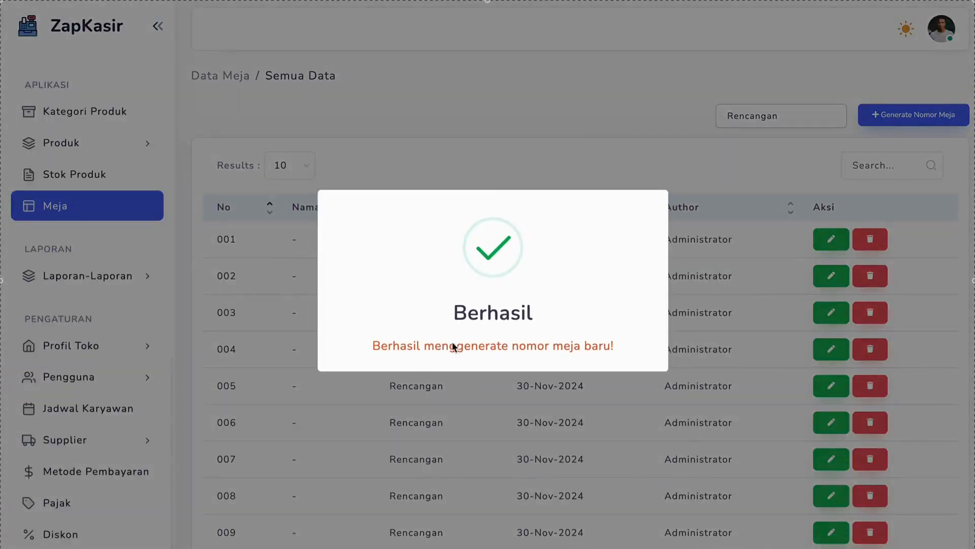
double_click(452, 345)
scroll(599, 254, down, 3)
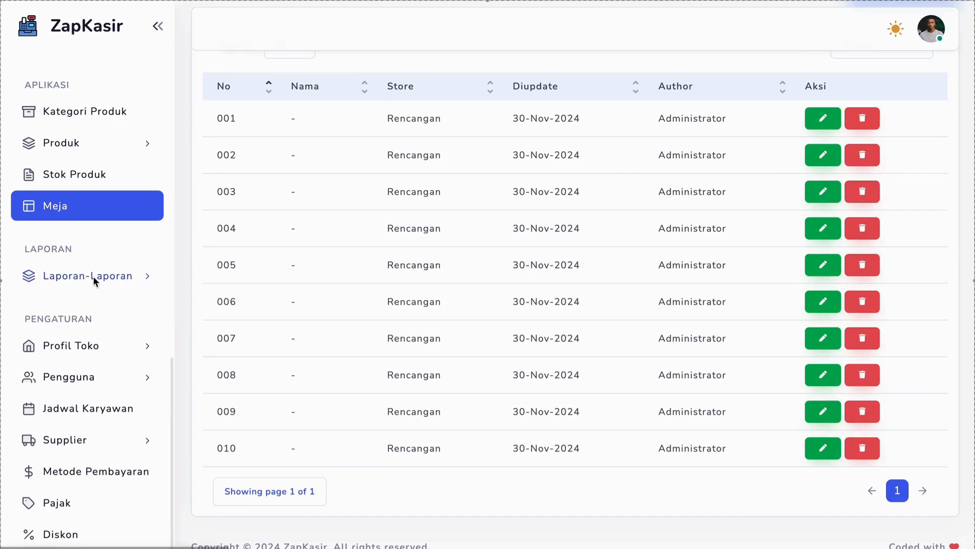
Open the store management list, check the Rencangan store's entry and open its profile for editing
click(96, 348)
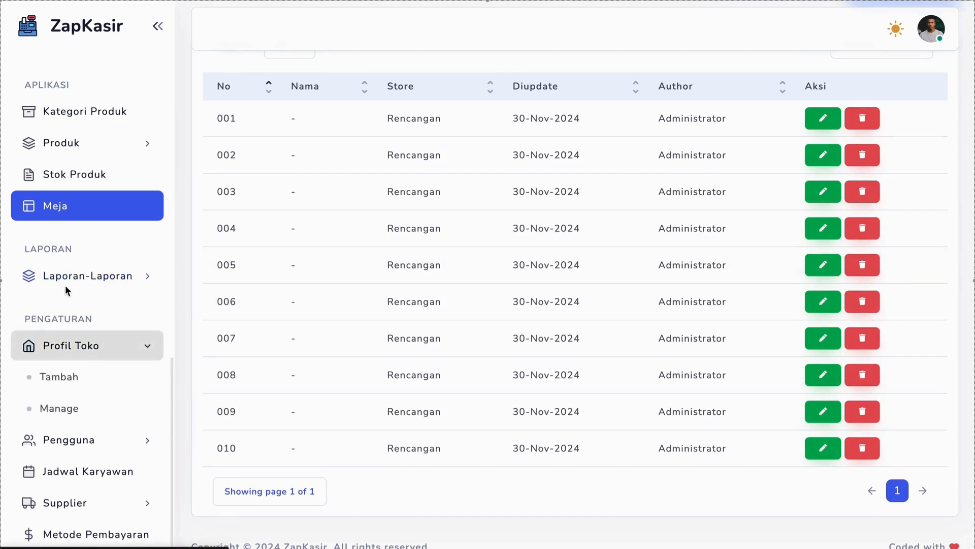
click(65, 408)
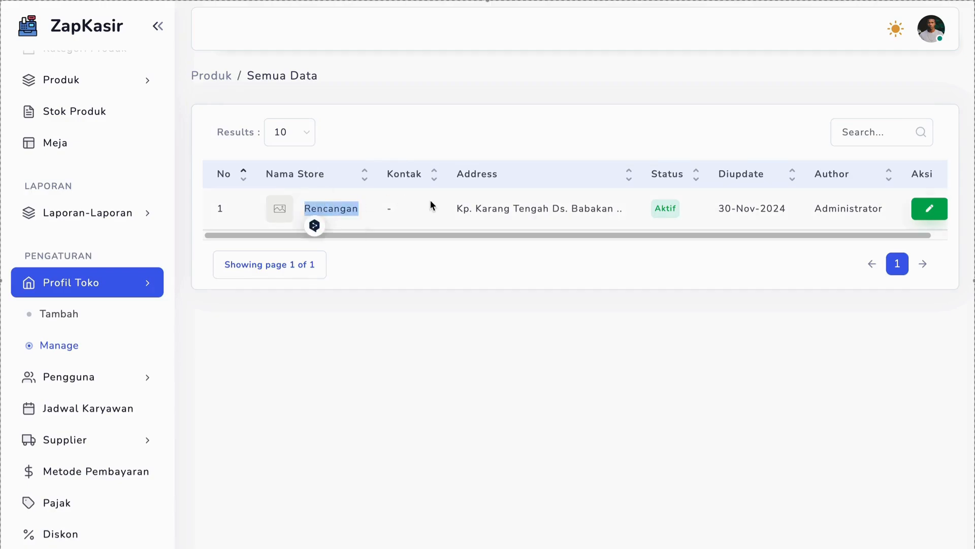
triple_click(472, 206)
scroll(471, 205, right, 1)
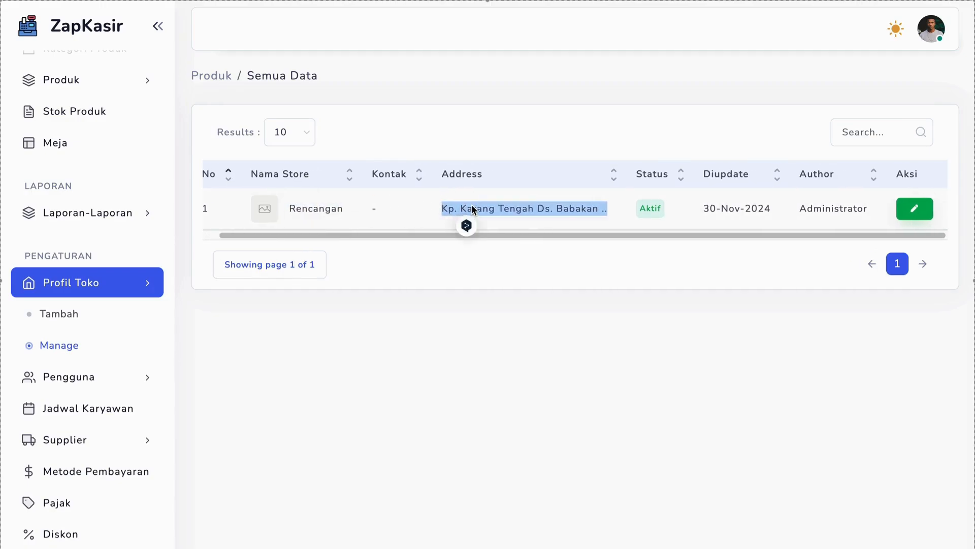
double_click(314, 210)
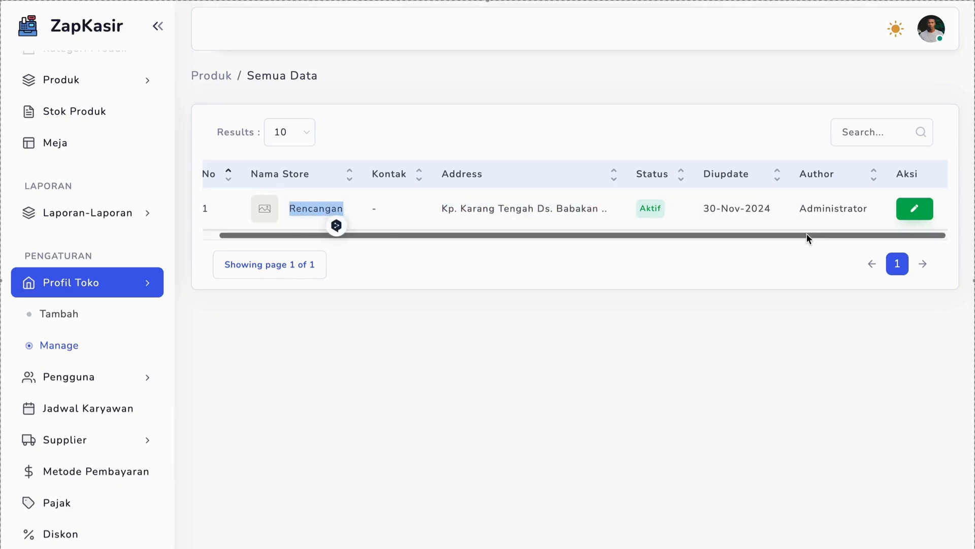
drag(807, 235, 760, 239)
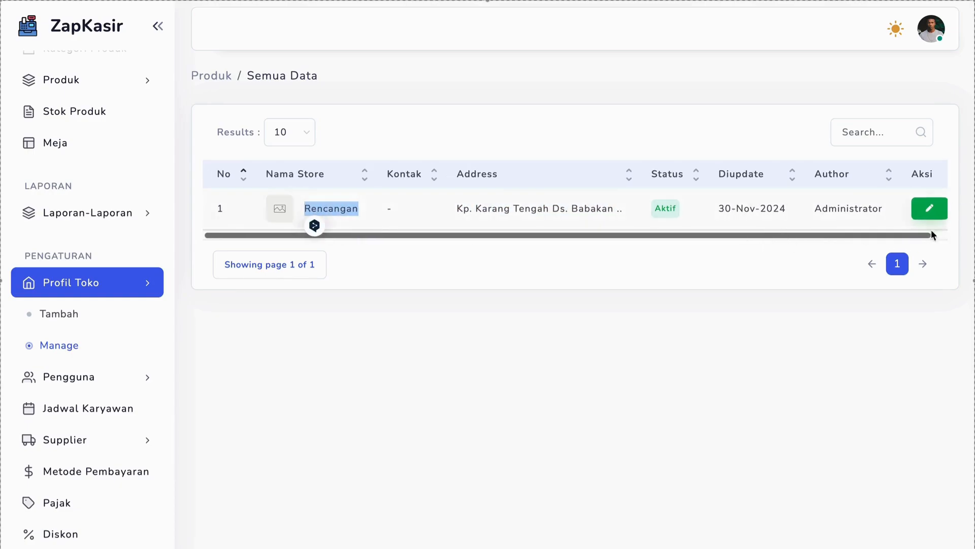
click(927, 208)
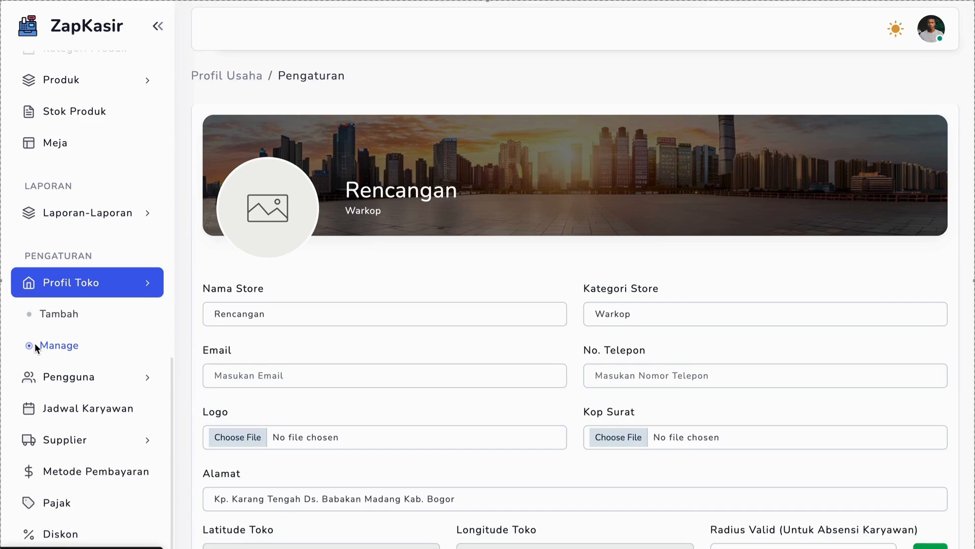
Start choosing a file for the store's logo and browse to the cork/src/assets/img folder
scroll(261, 247, down, 3)
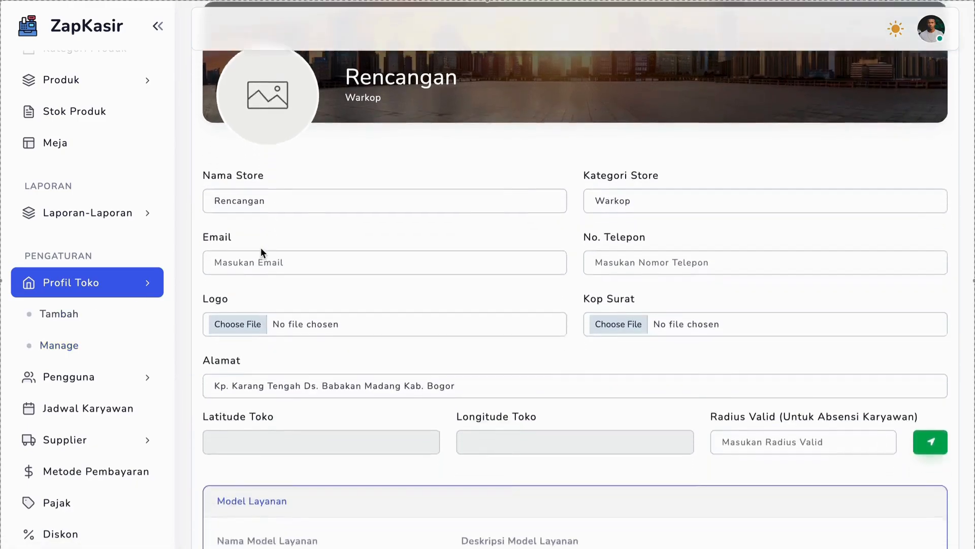
click(252, 288)
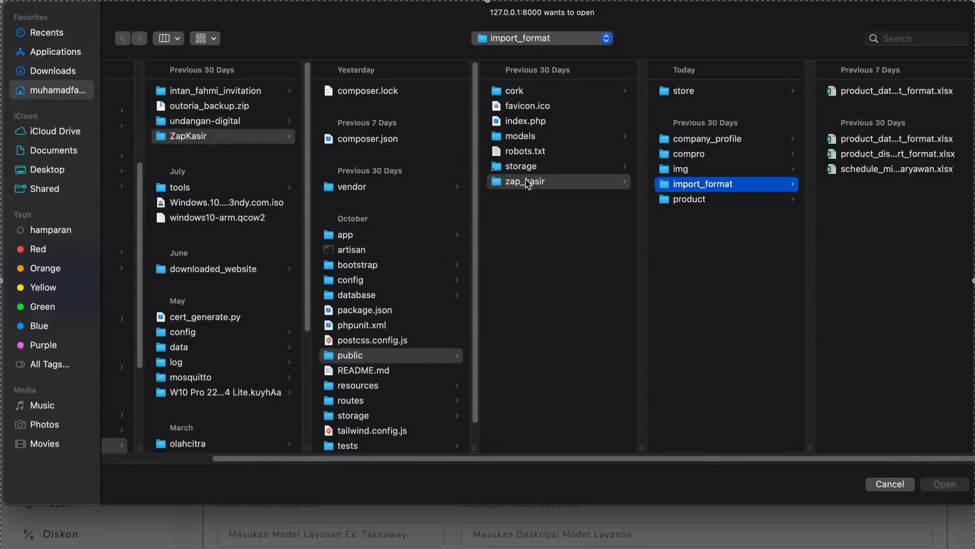
click(538, 93)
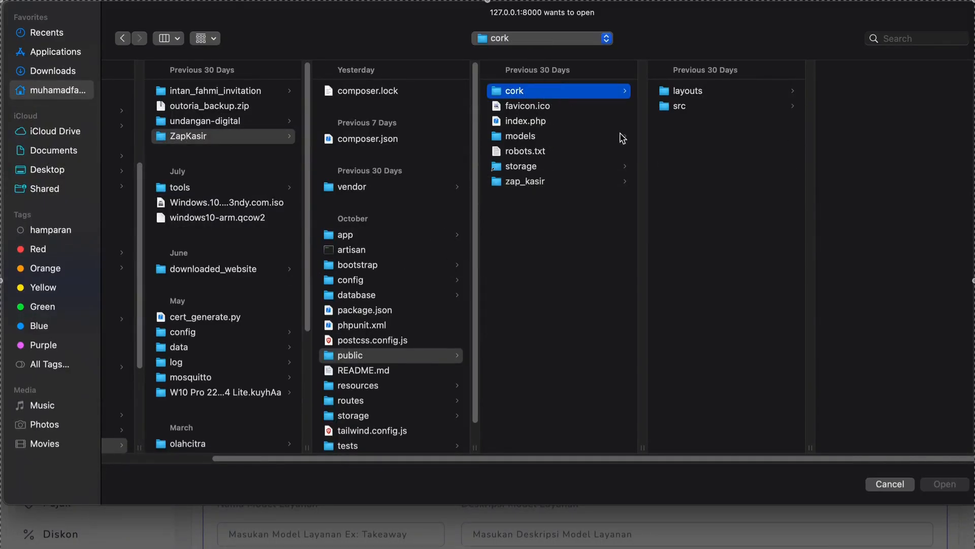
click(676, 107)
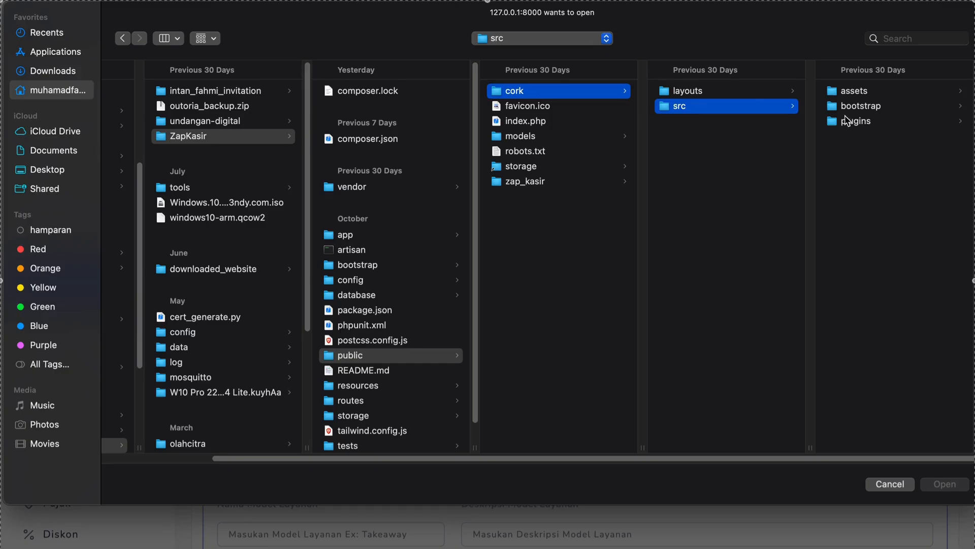
click(844, 94)
click(844, 107)
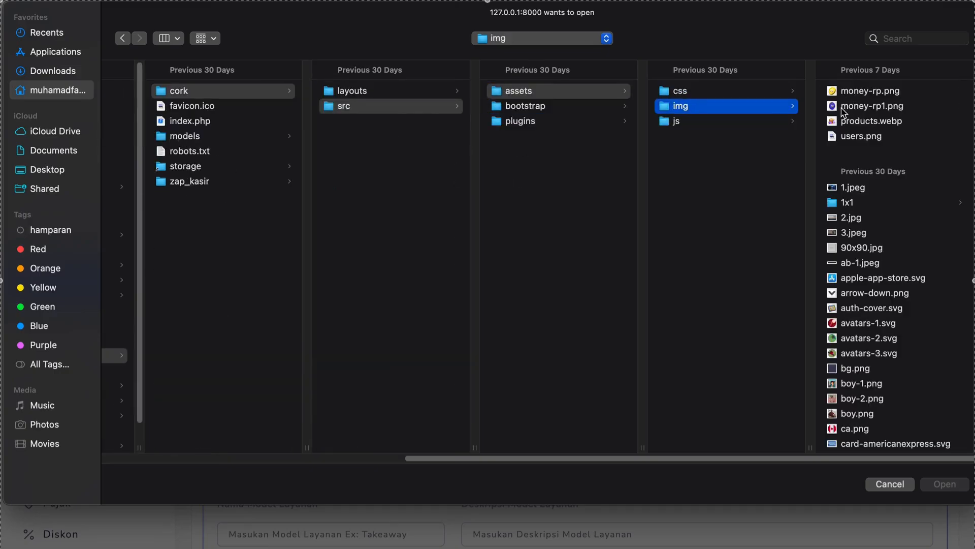
Find logo.png among the images and attach it as the store's logo
scroll(870, 242, down, 10)
scroll(870, 243, down, 15)
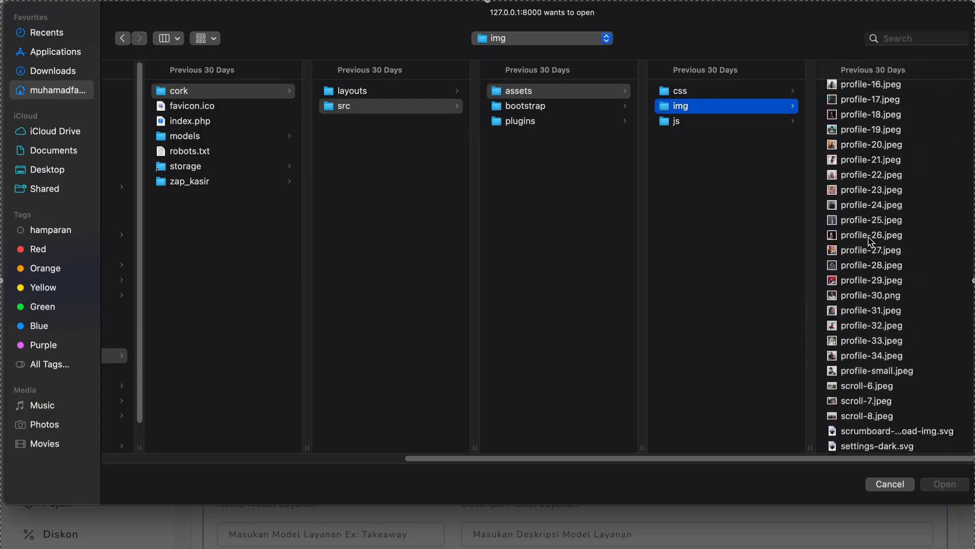
scroll(869, 243, up, 10)
scroll(870, 242, up, 8)
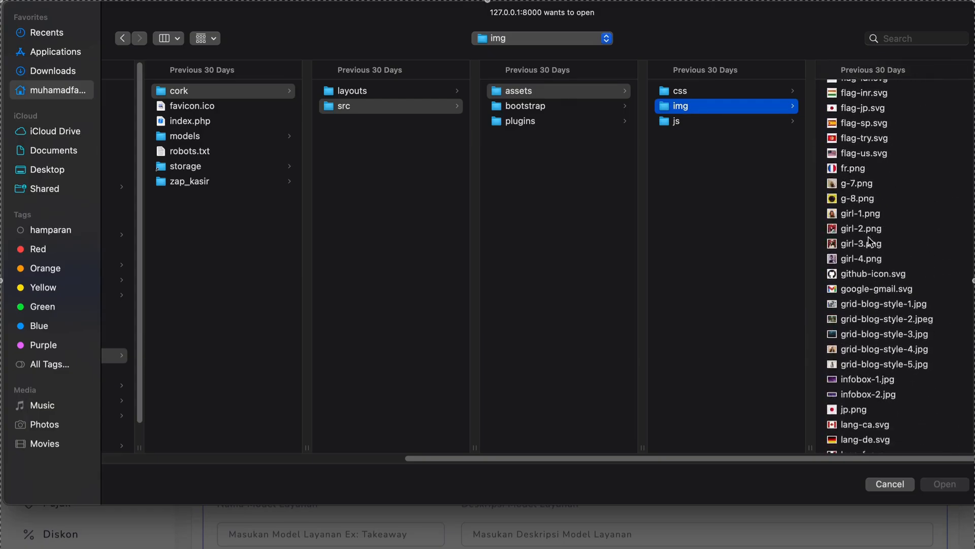
scroll(895, 322, down, 5)
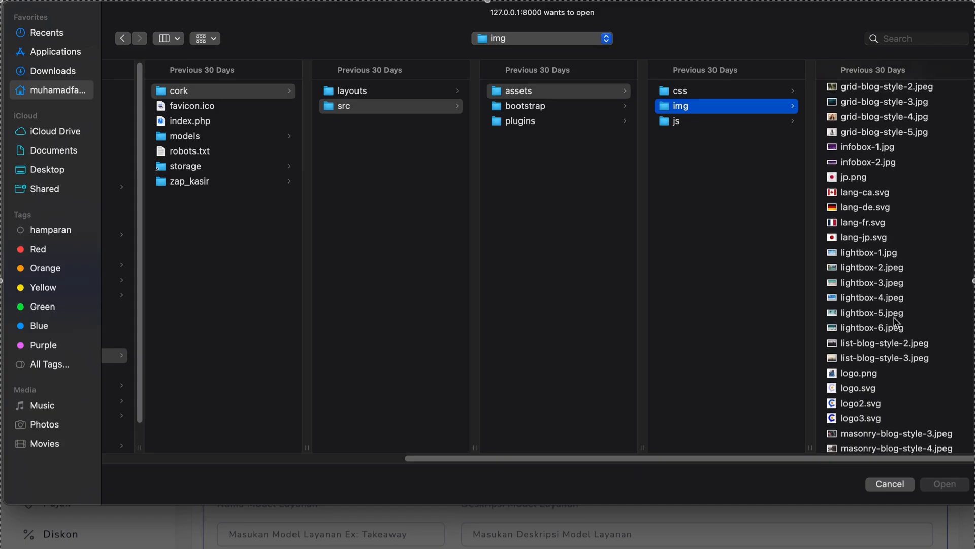
click(877, 377)
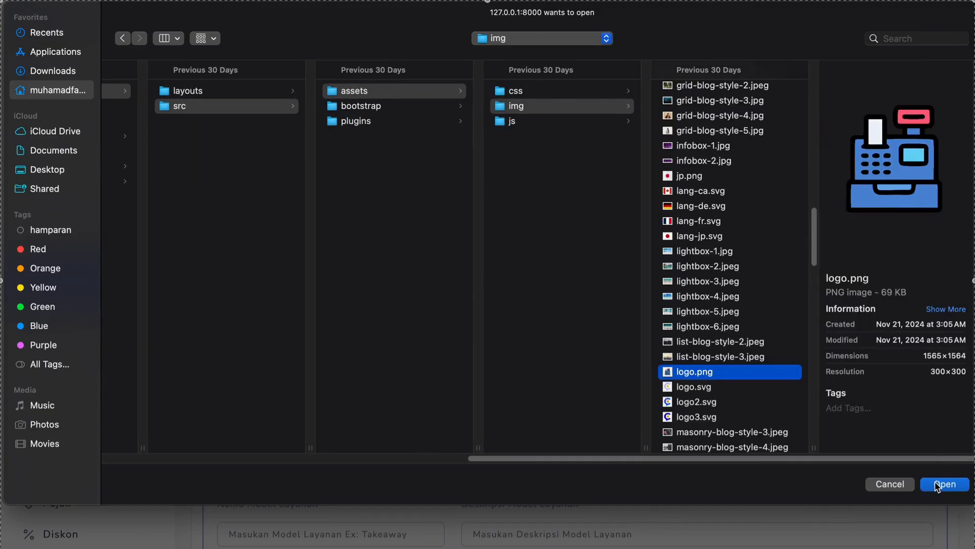
click(942, 483)
Examine the profile form's address, coordinate fields and Model Layanan section
scroll(434, 350, down, 1)
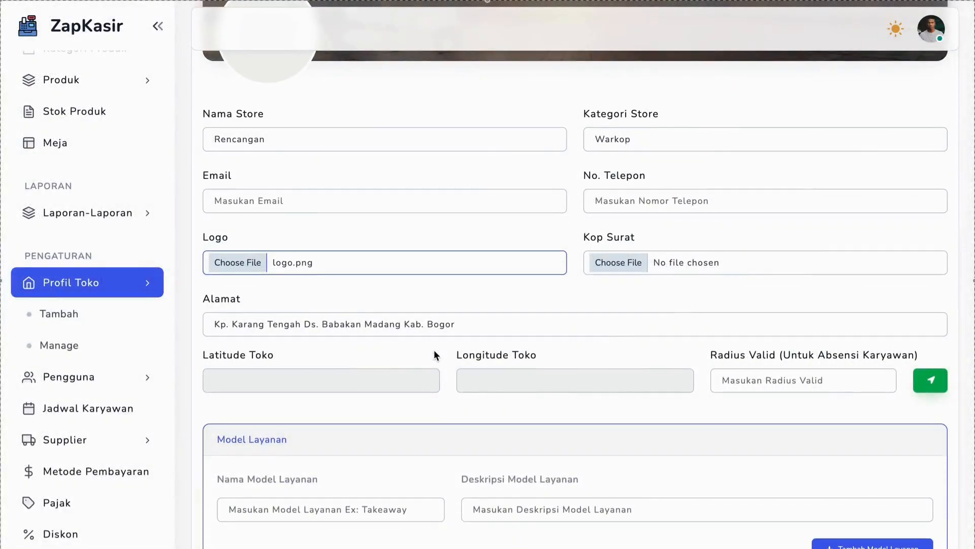
click(328, 327)
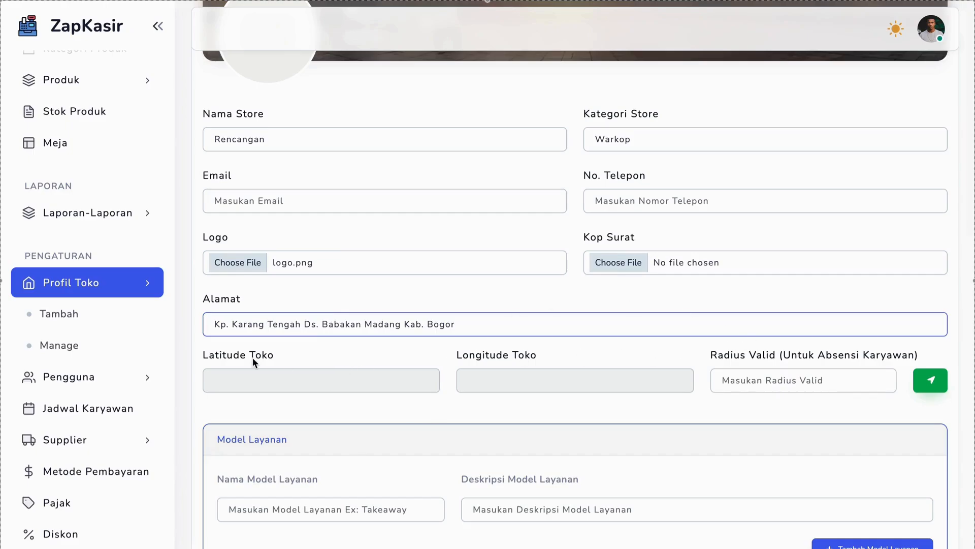
scroll(217, 351, down, 3)
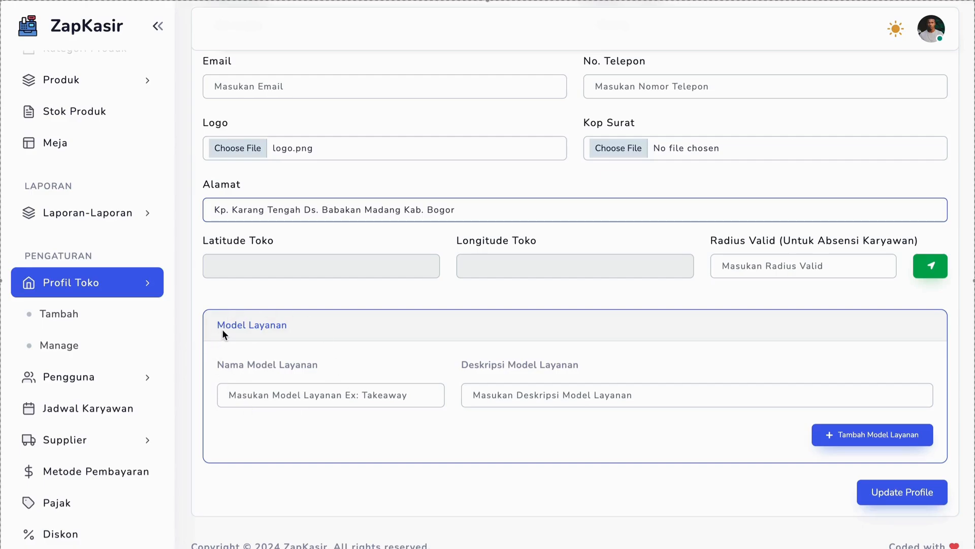
drag(222, 329, 318, 320)
click(318, 320)
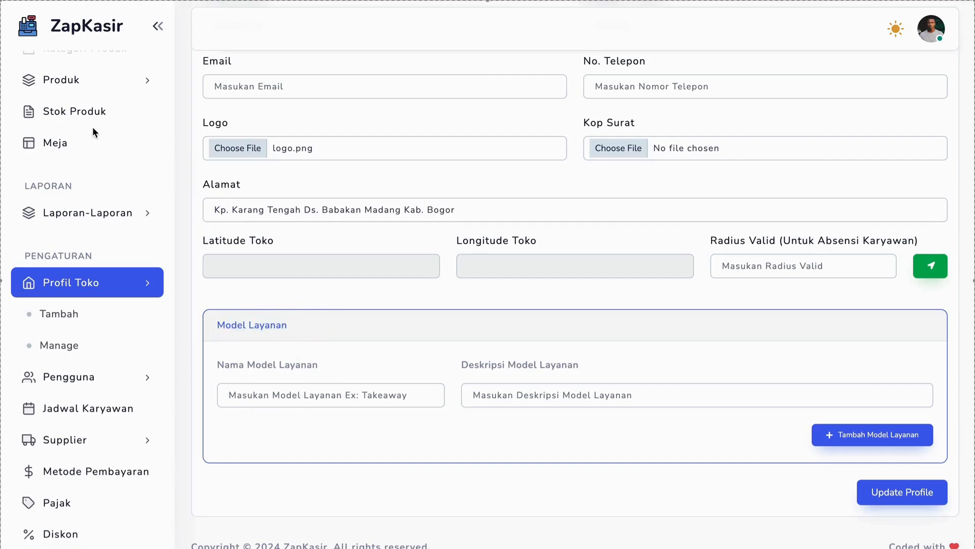
scroll(81, 112, up, 2)
scroll(83, 117, down, 2)
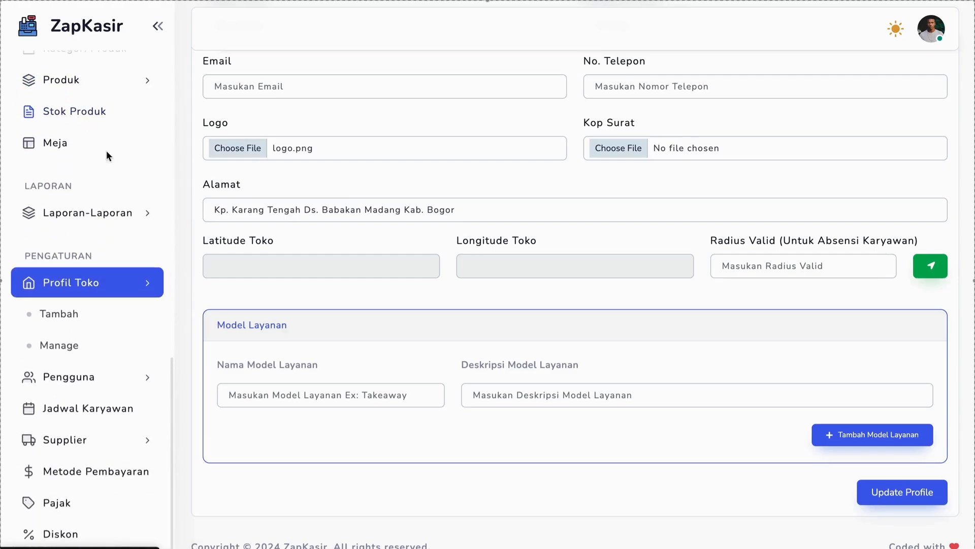
Enter Dine-In as the first service model and add a second one named Takeaway
click(324, 398)
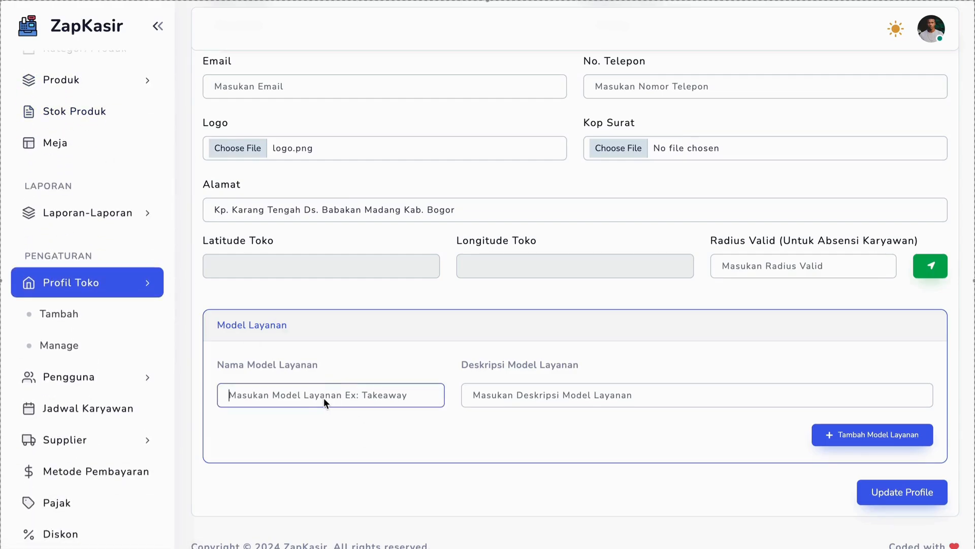
text(Dine)
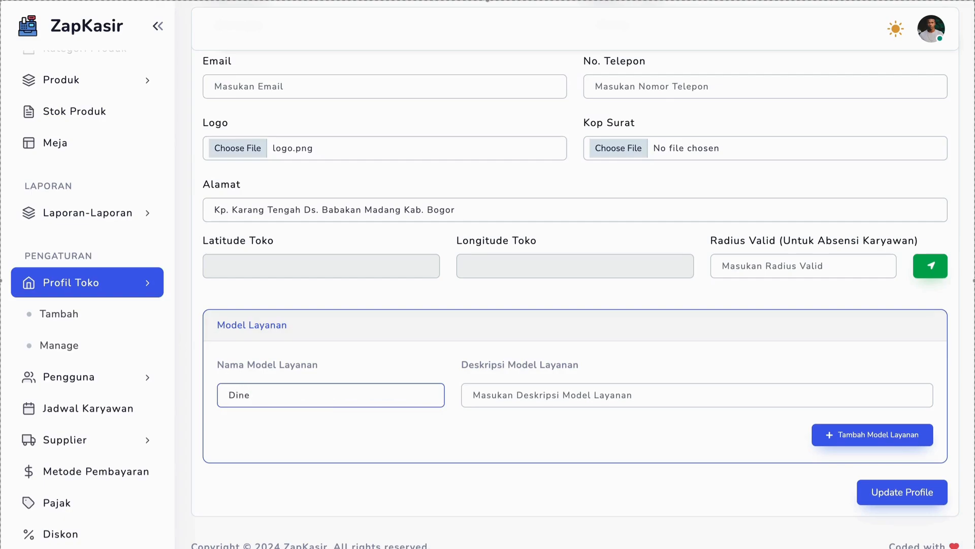
text(-In)
click(843, 434)
click(324, 432)
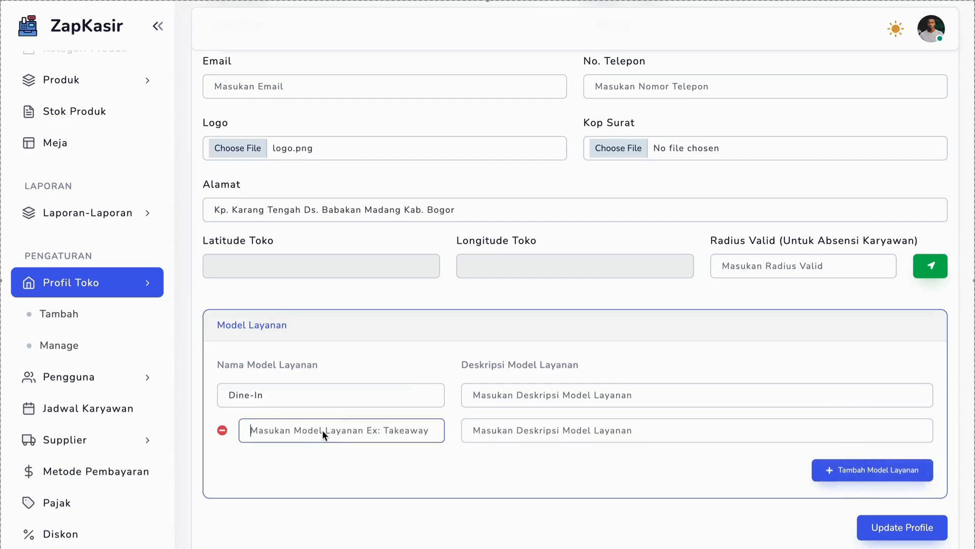
text(ta)
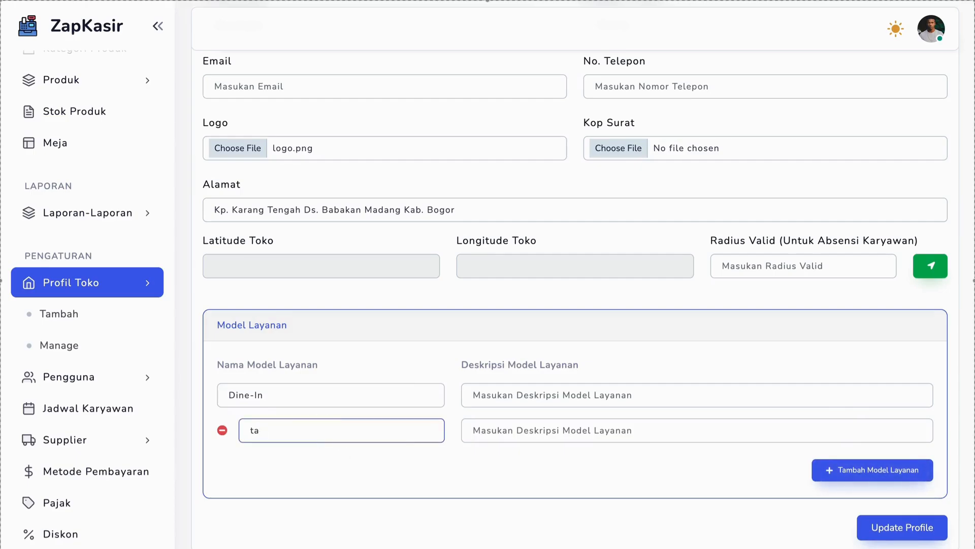
key(BackSpace)
key(BackSpace)
text(Take)
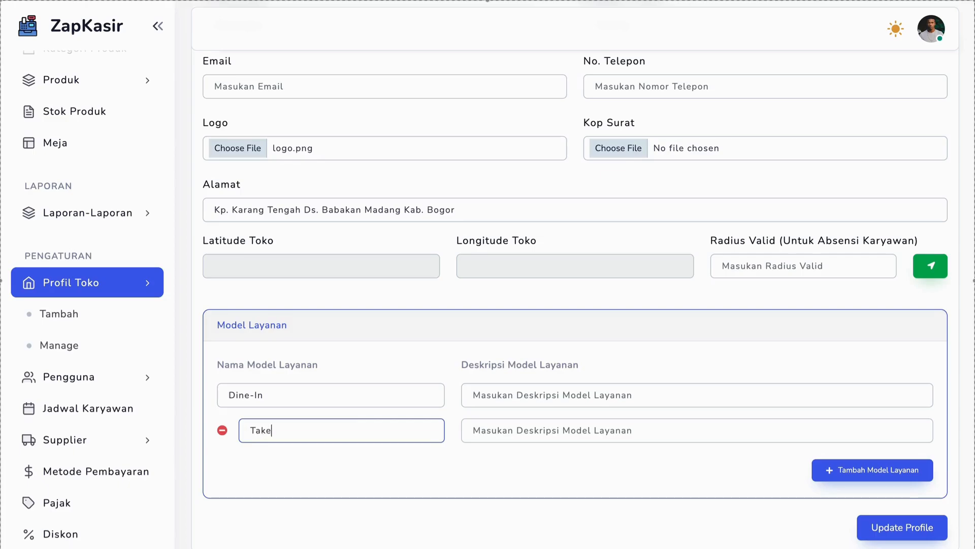
text(away)
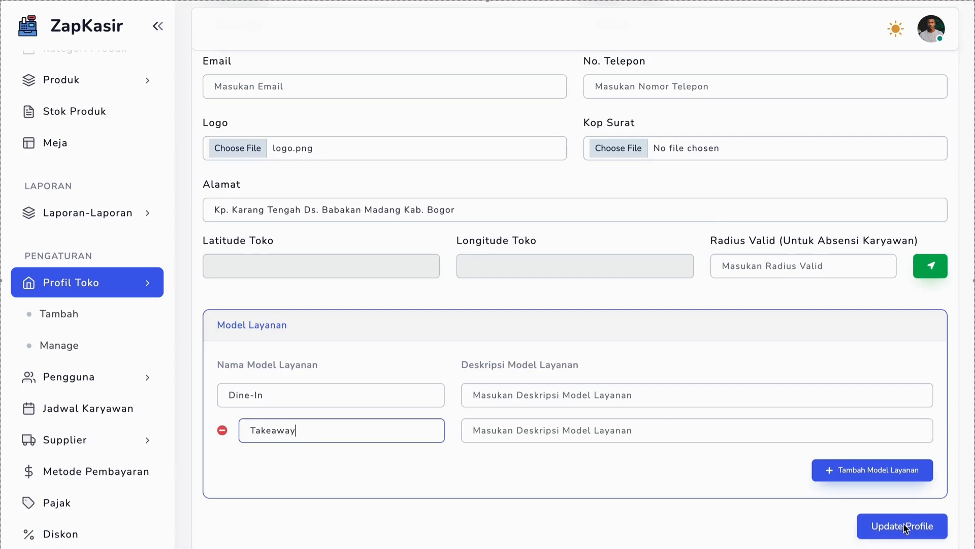
Review the store's latitude, longitude and valid attendance radius fields
drag(206, 243, 921, 241)
click(321, 239)
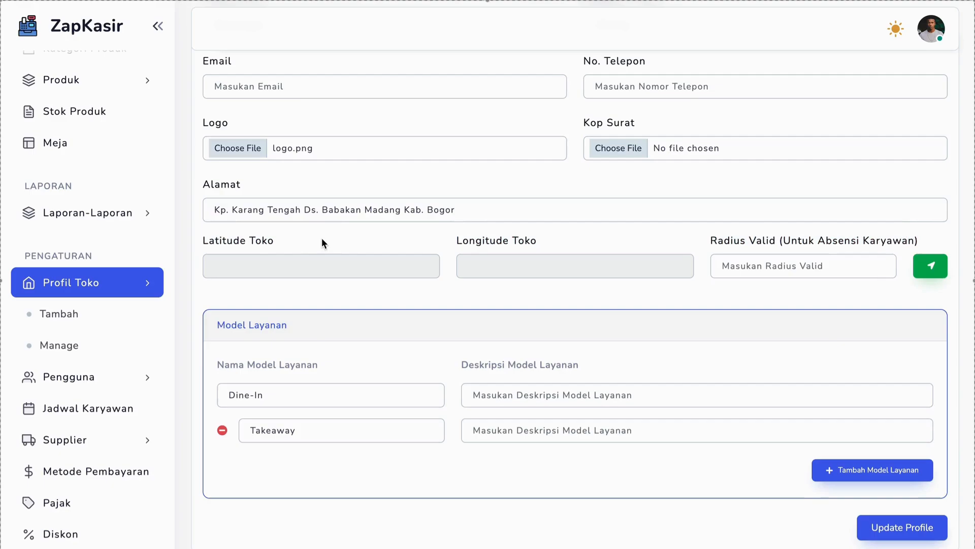
double_click(229, 242)
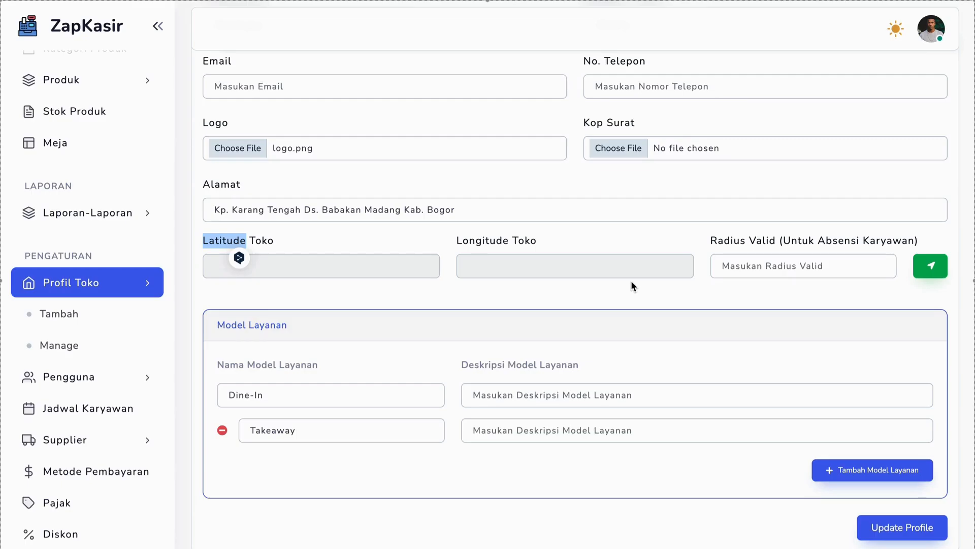
Fill in the store's latitude and longitude from the current location and check both coordinate fields
scroll(127, 206, up, 3)
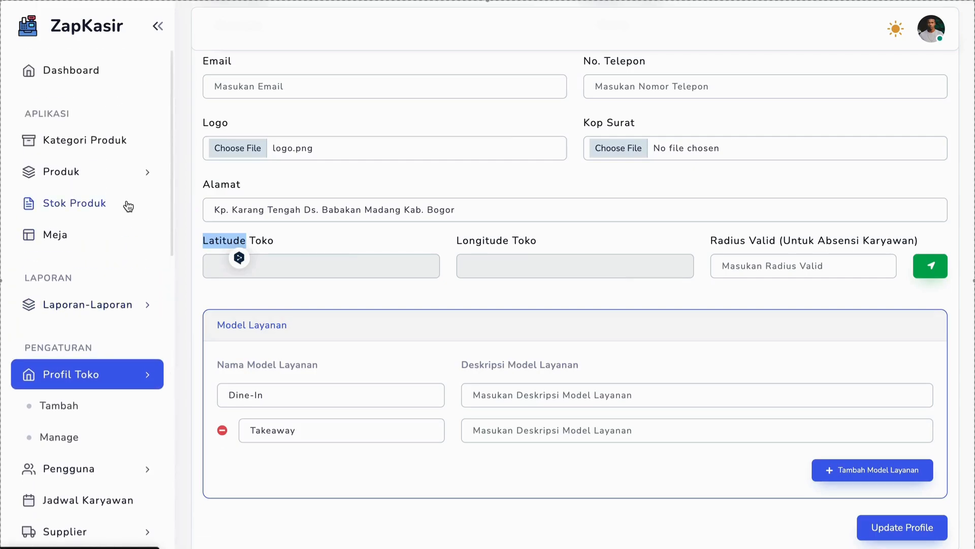
scroll(129, 206, down, 3)
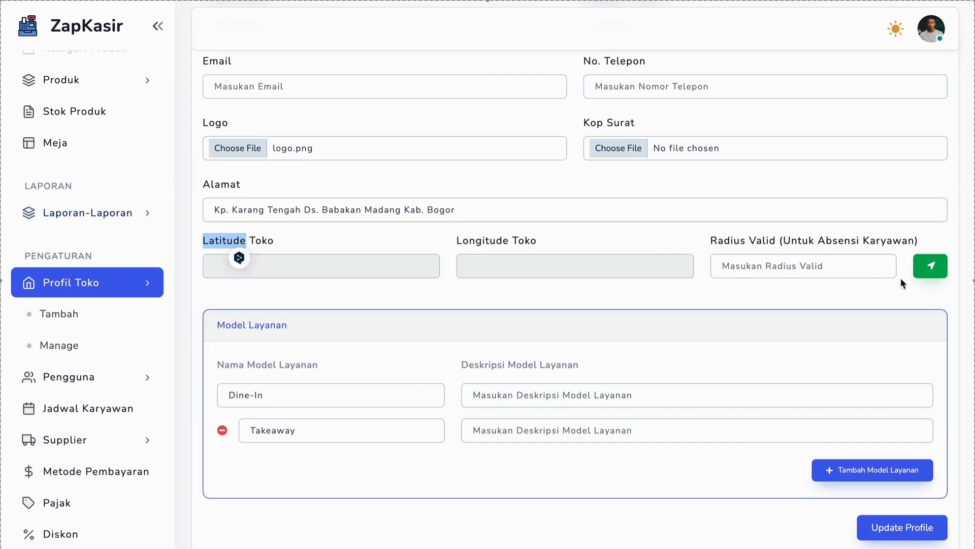
click(922, 264)
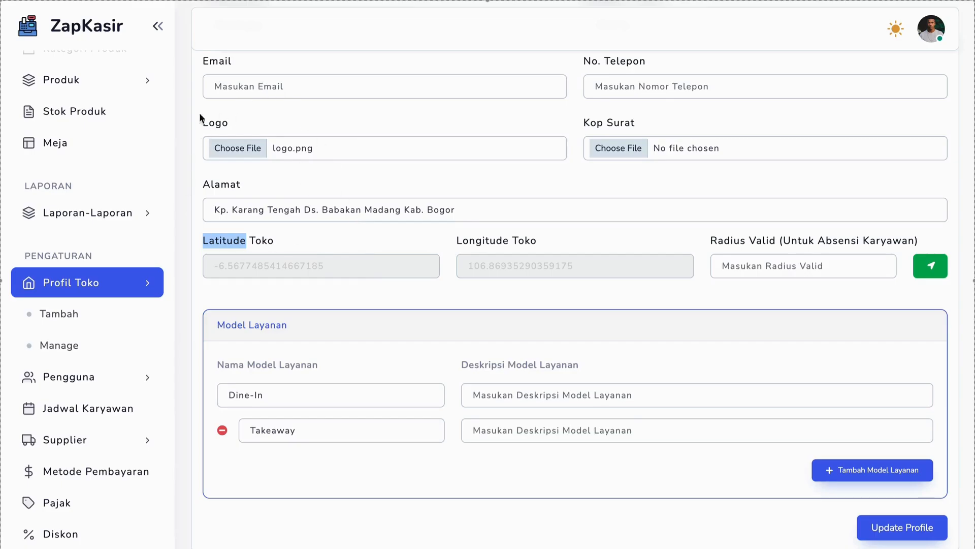
triple_click(236, 274)
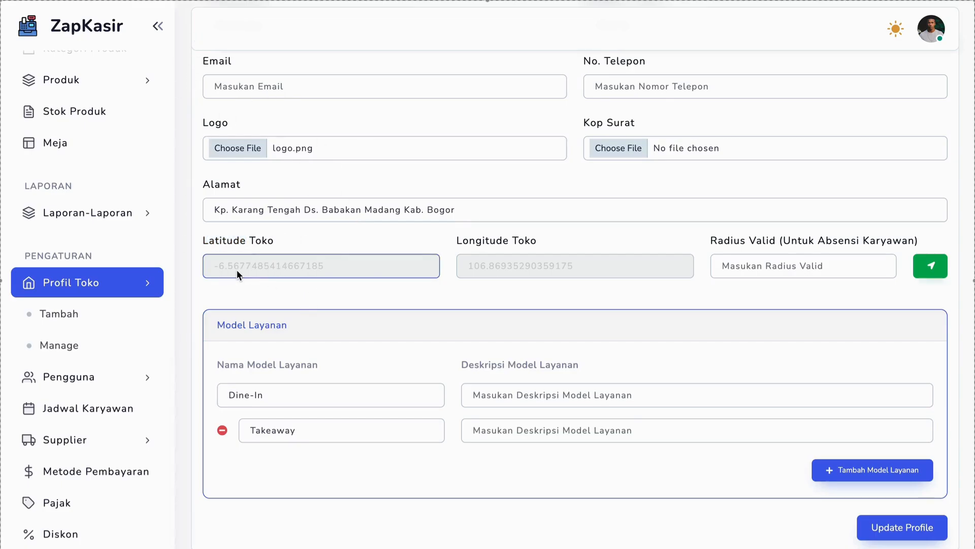
triple_click(516, 261)
Set the store's valid attendance radius to 0.5 and recheck its latitude and longitude
click(740, 267)
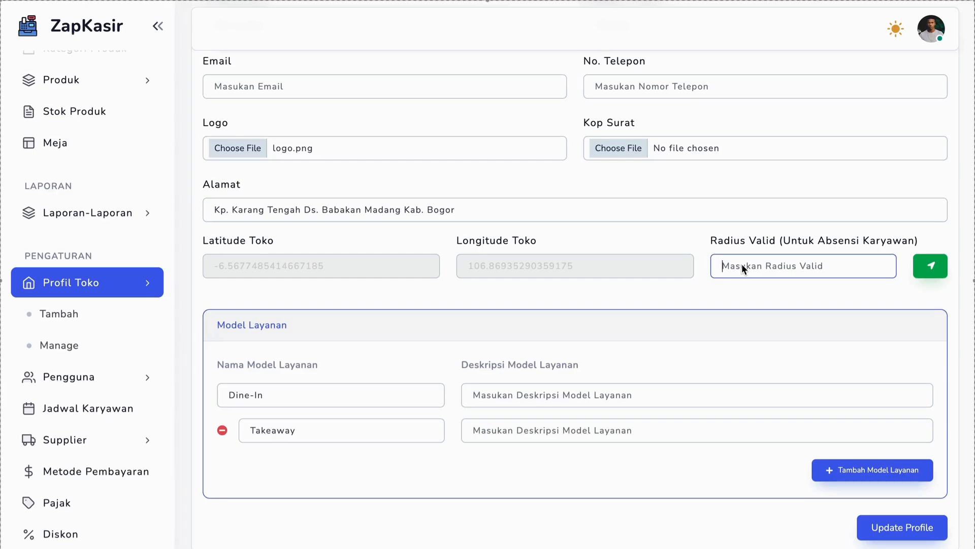
text(0.5)
triple_click(276, 267)
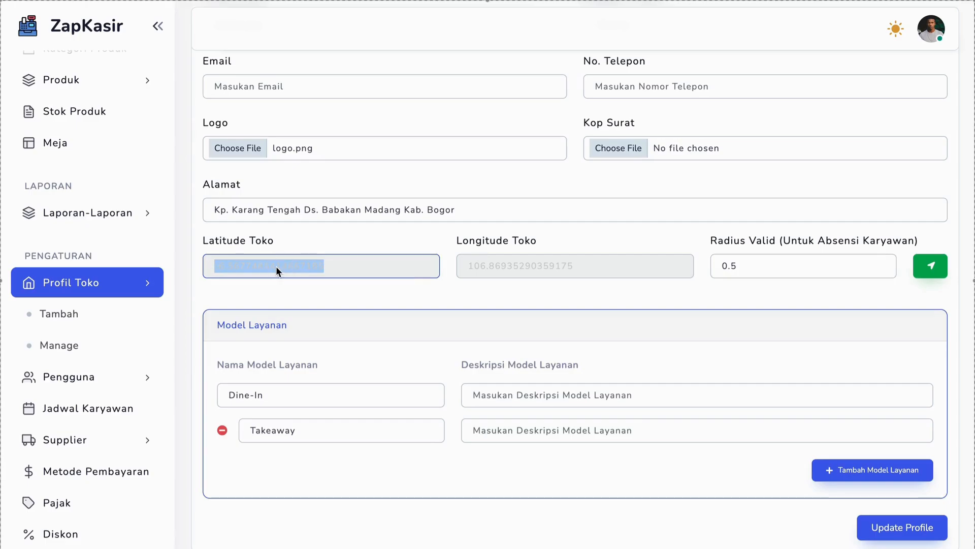
click(520, 271)
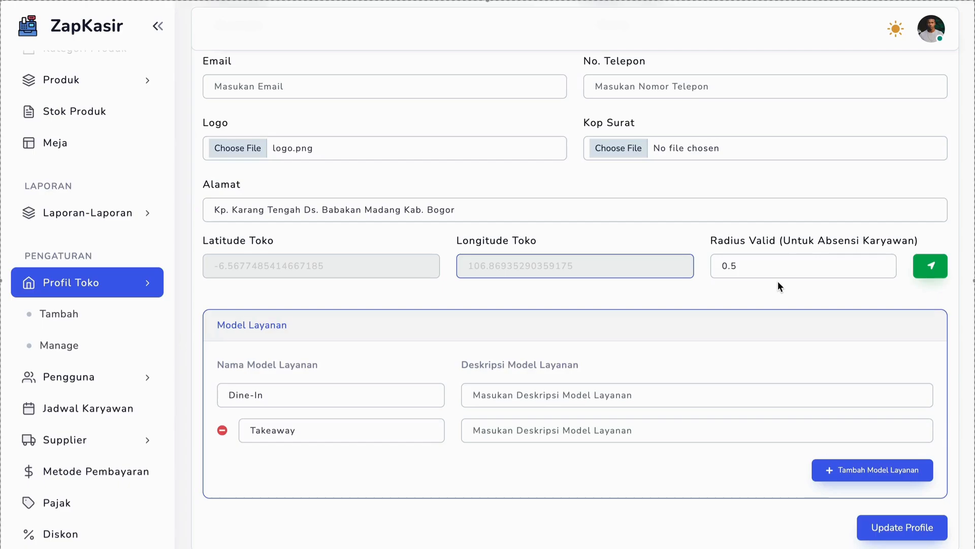
Save the updated store profile and open the Rencangan store's map location from the store list
click(887, 531)
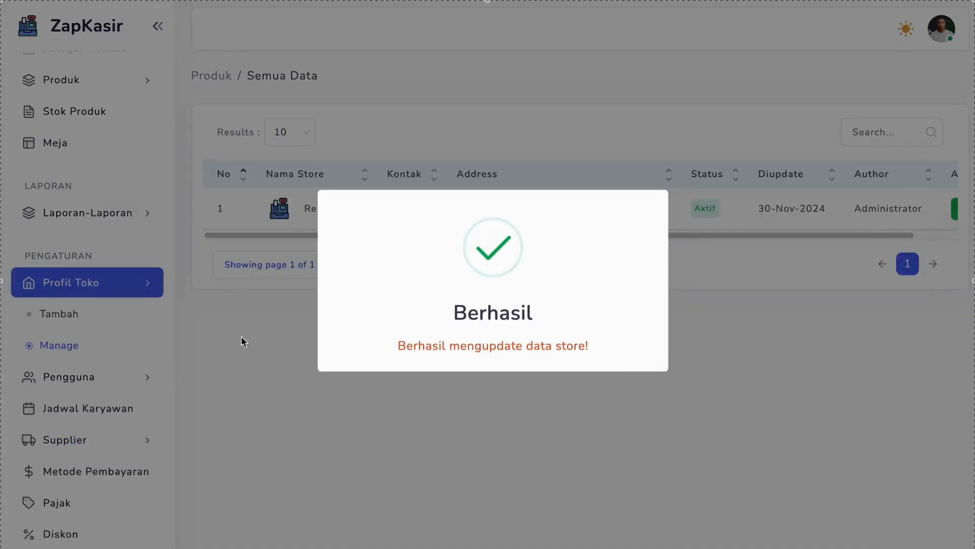
scroll(353, 244, right, 2)
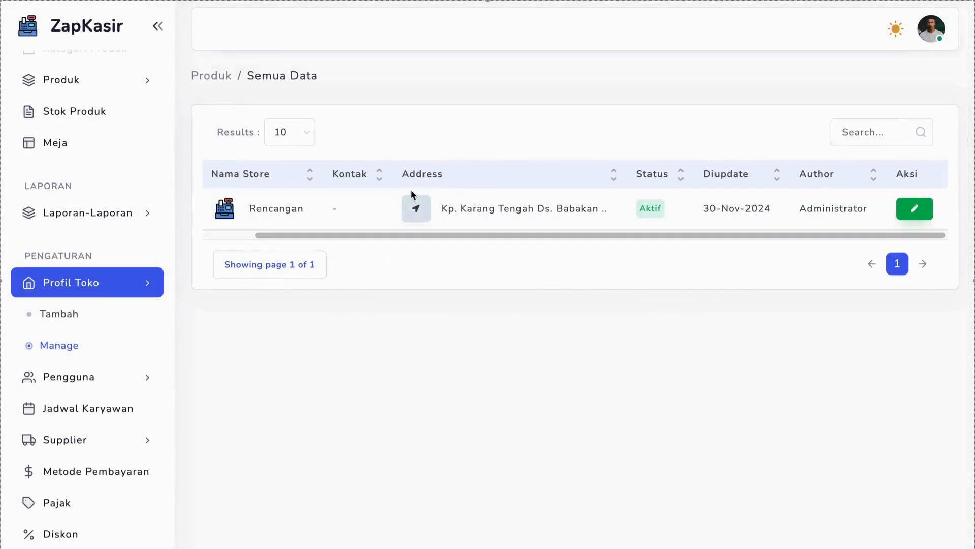
click(417, 220)
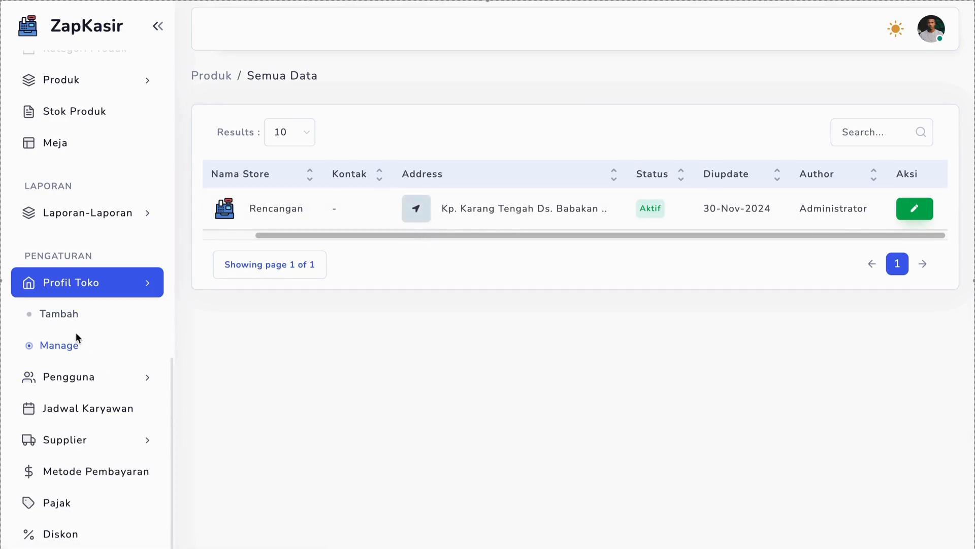
Start a new store profile named Angkrinet with the business category Angkringan
click(68, 315)
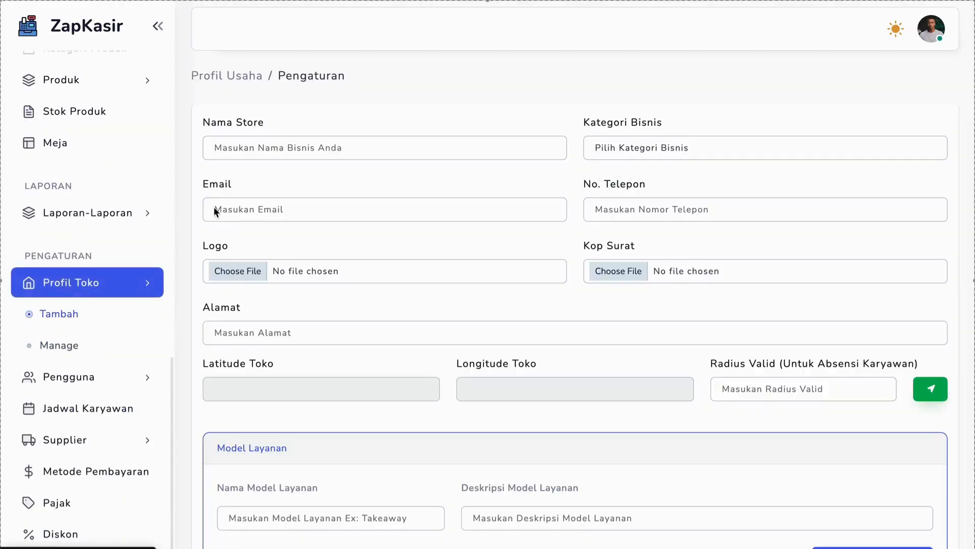
scroll(335, 394, down, 3)
scroll(335, 395, up, 3)
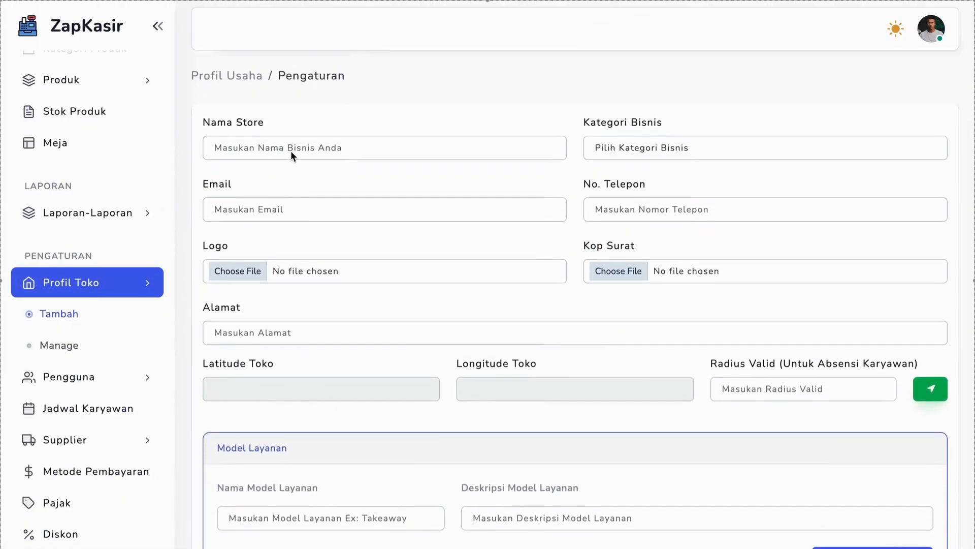
click(291, 151)
text(Angkrinet)
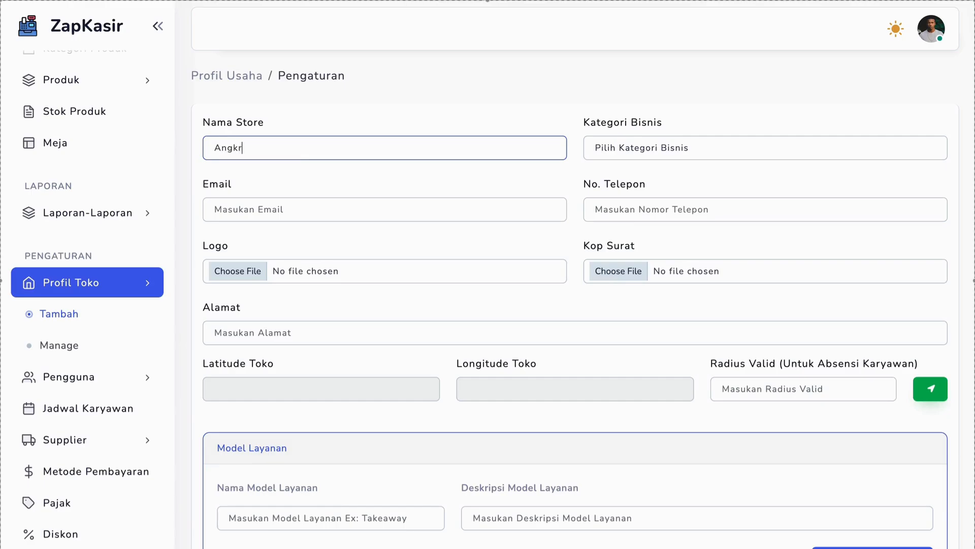
click(613, 151)
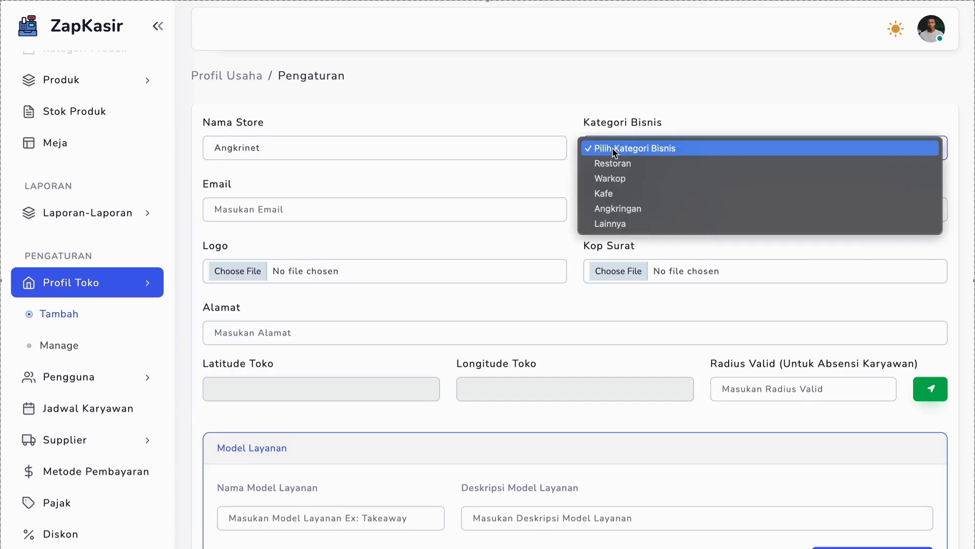
click(393, 240)
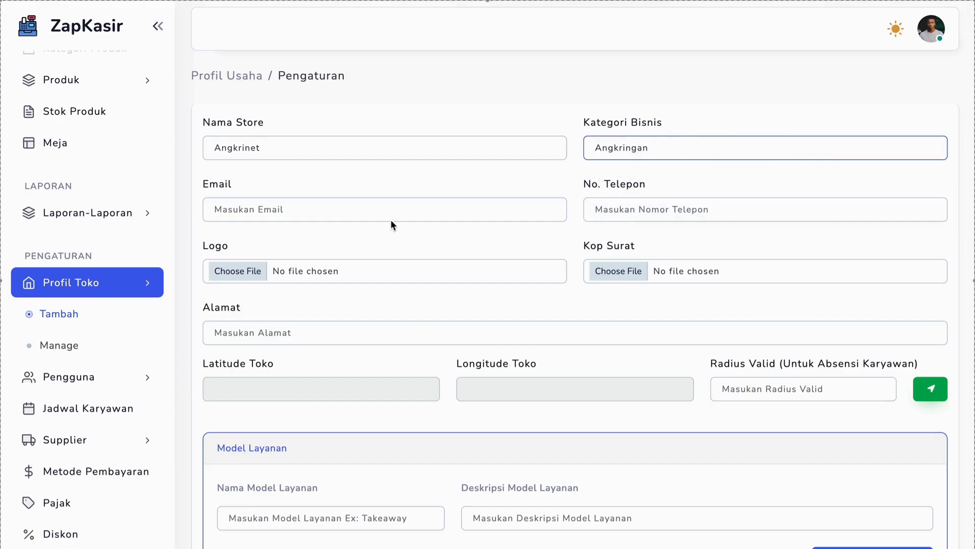
Enter the phone number of the new Angkrinet store
click(611, 216)
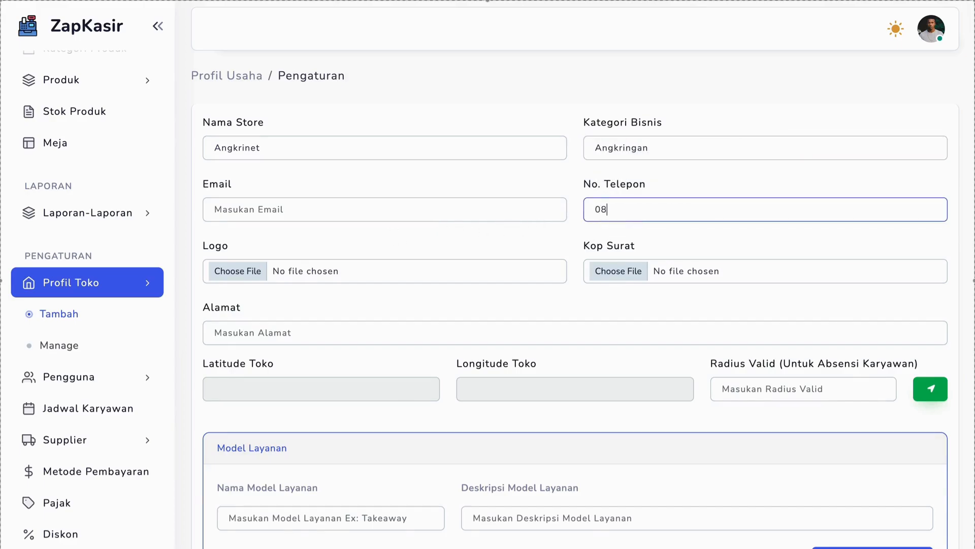
Attach logo.png from the img folder as the Angkrinet store's logo
click(285, 274)
scroll(866, 257, down, 10)
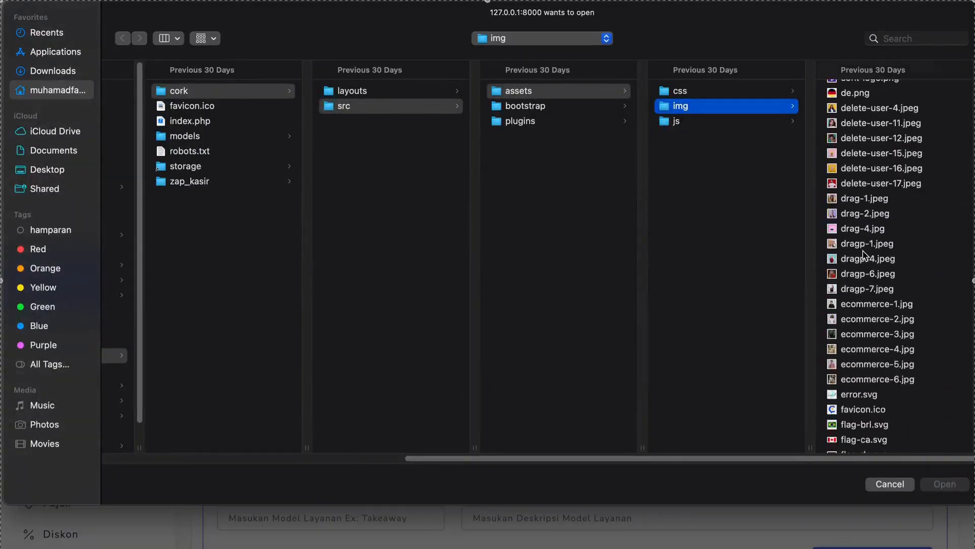
scroll(865, 255, down, 15)
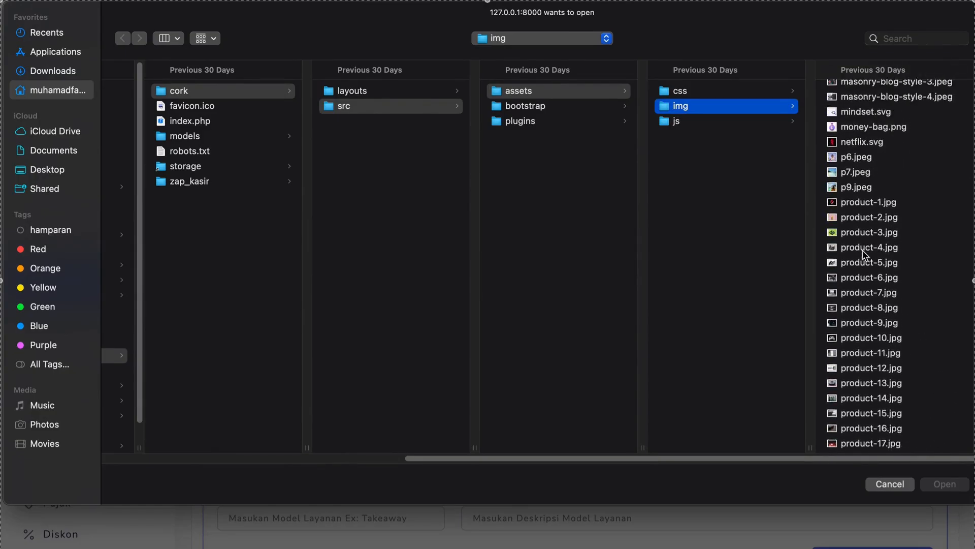
scroll(851, 139, up, 2)
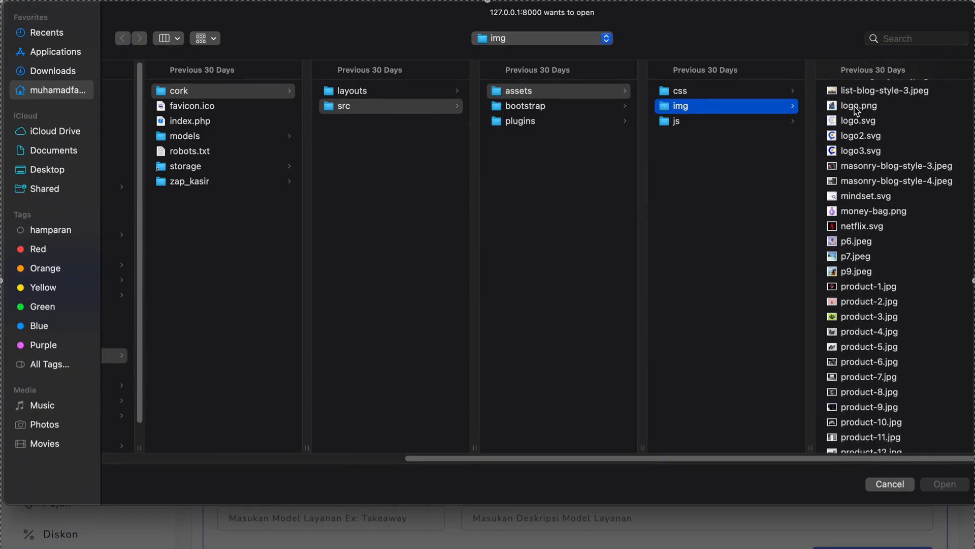
double_click(856, 107)
Enter the Angkrinet store's address including its postal code
click(404, 342)
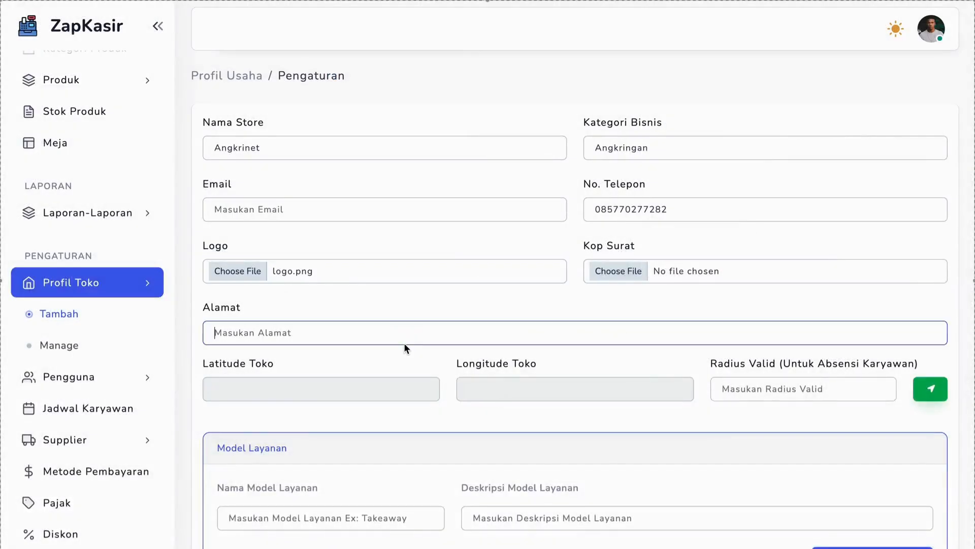
text(Babakan Madang Kab. BOgor)
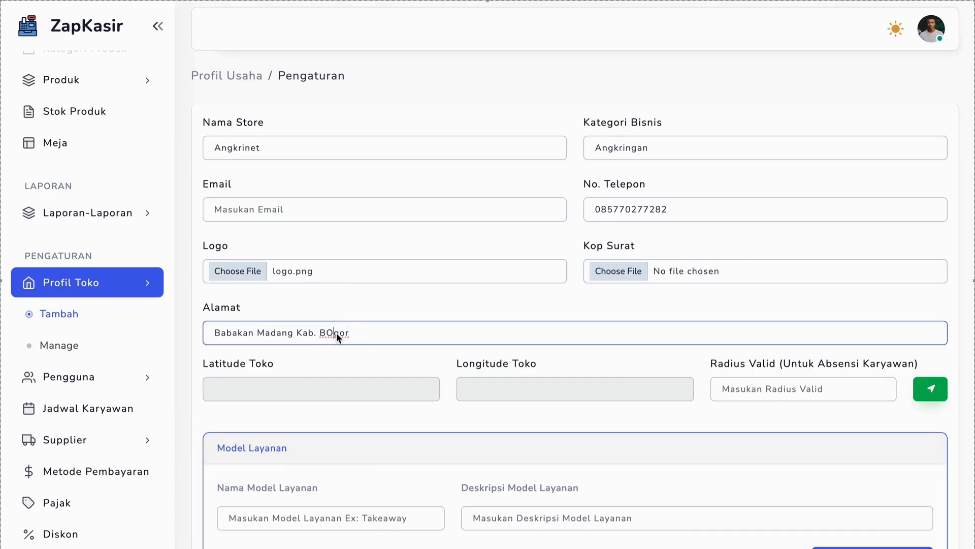
key(BackSpace)
text(ogor)
click(402, 333)
text(16810)
Fill in the new store's coordinates from the current location and set its valid attendance radius to 0.4
click(929, 389)
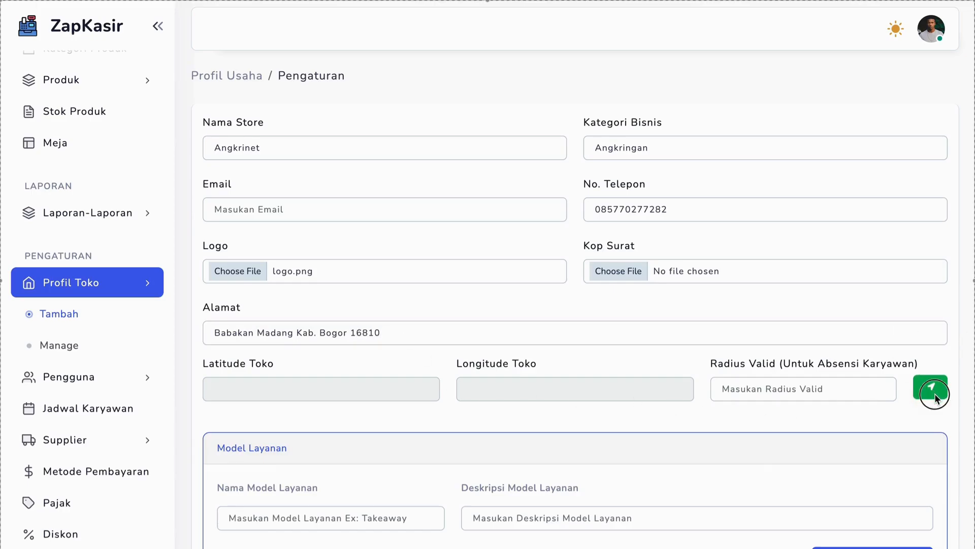
click(738, 392)
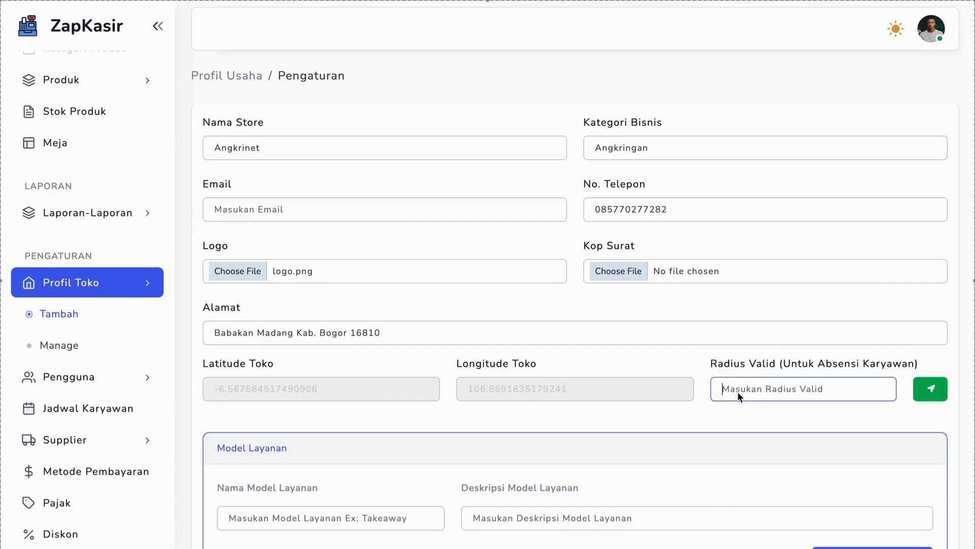
double_click(485, 392)
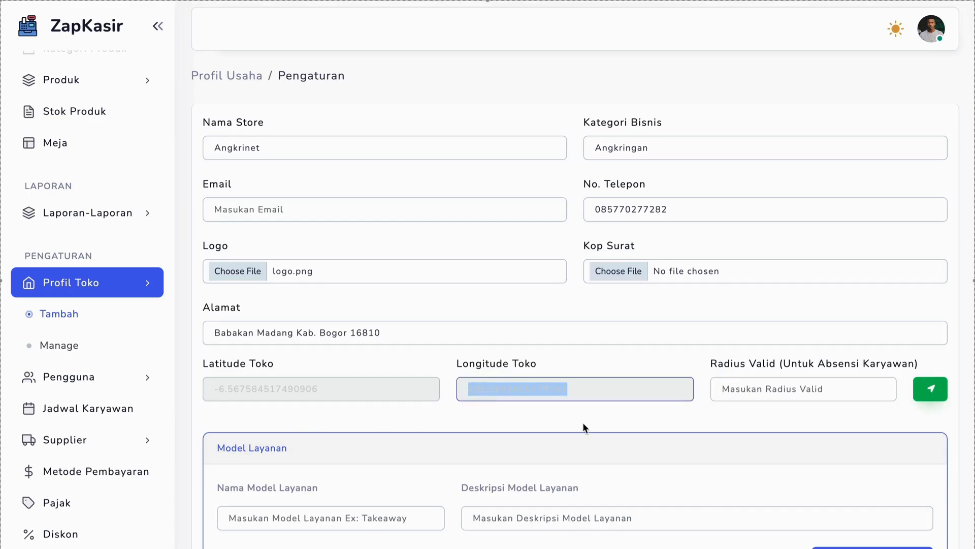
click(748, 389)
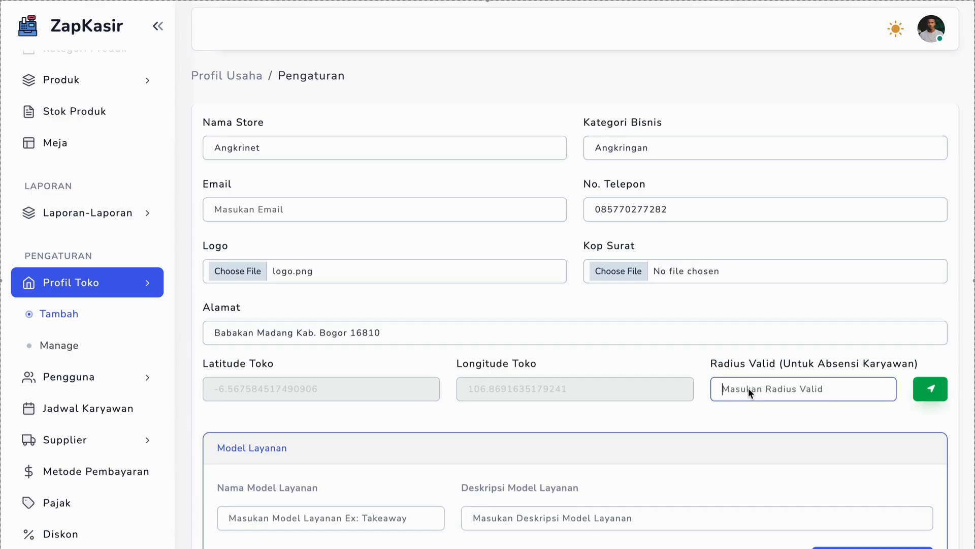
text(0.4)
Enter Dine-In and Takeaway as the new store's service models and submit the store
scroll(723, 399, down, 3)
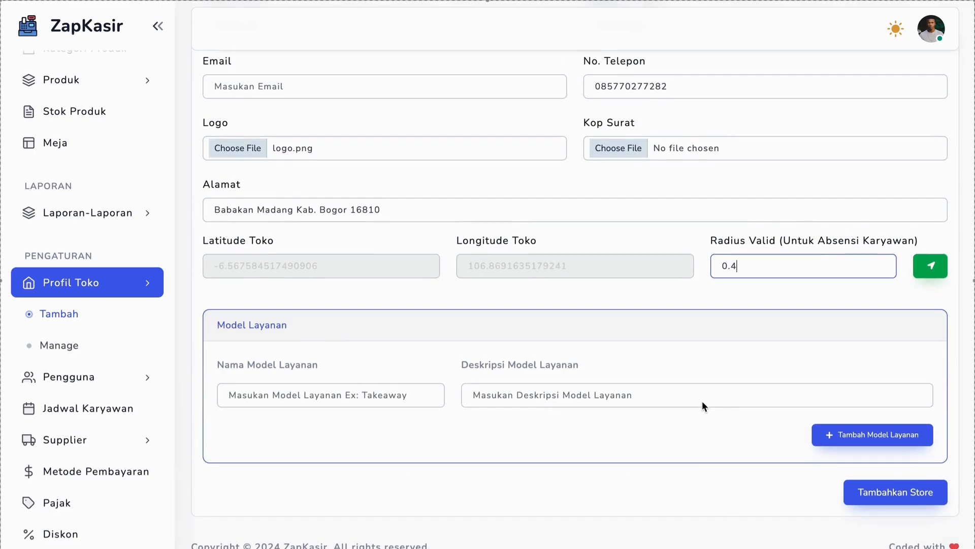
click(376, 405)
text(Dine-)
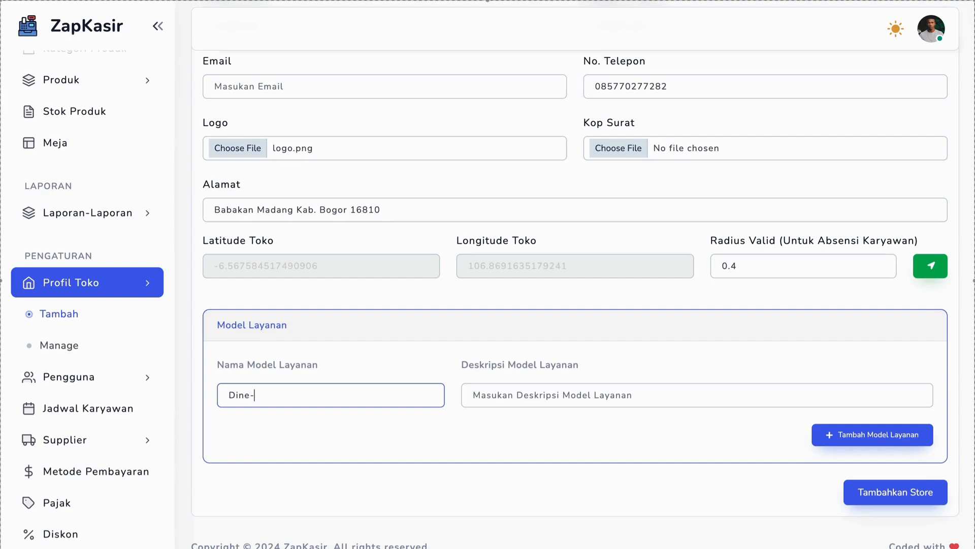
text(i)
key(BackSpace)
text(In)
click(873, 435)
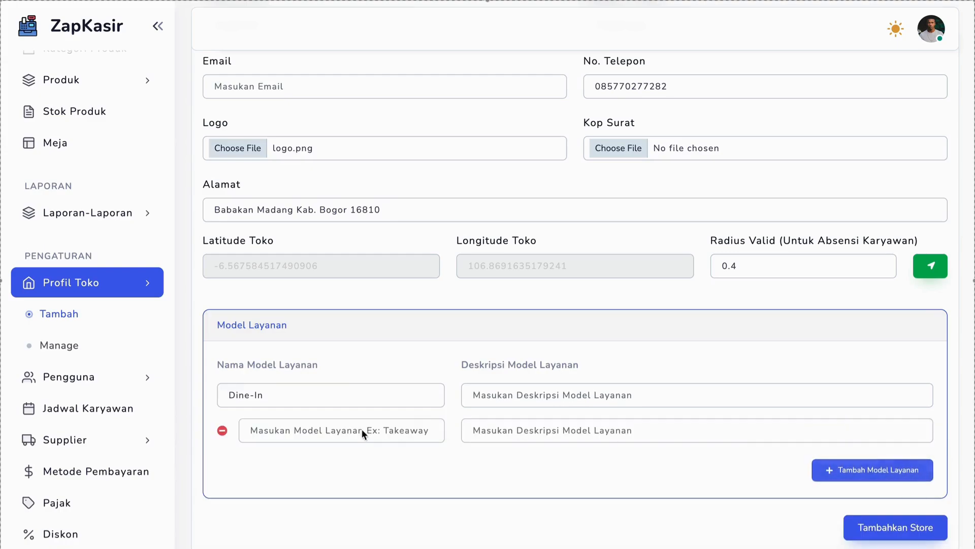
click(361, 430)
text(Takeaway)
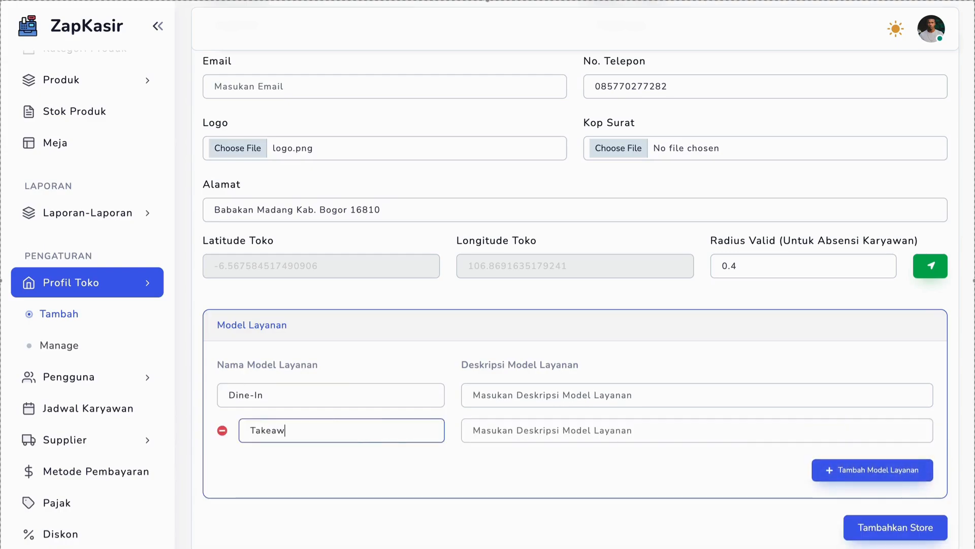
click(863, 528)
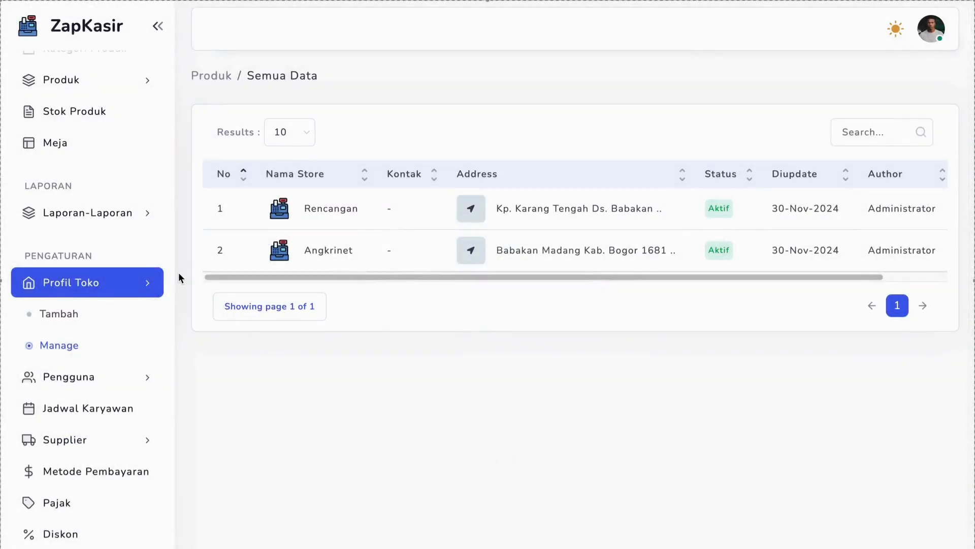
Open the list of all users and review its store, role and status columns
click(99, 294)
click(98, 319)
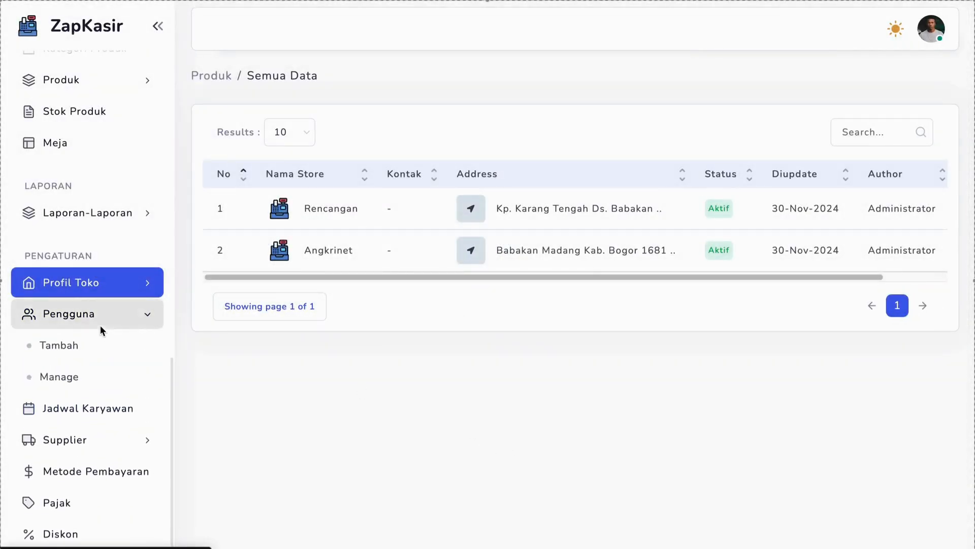
click(56, 382)
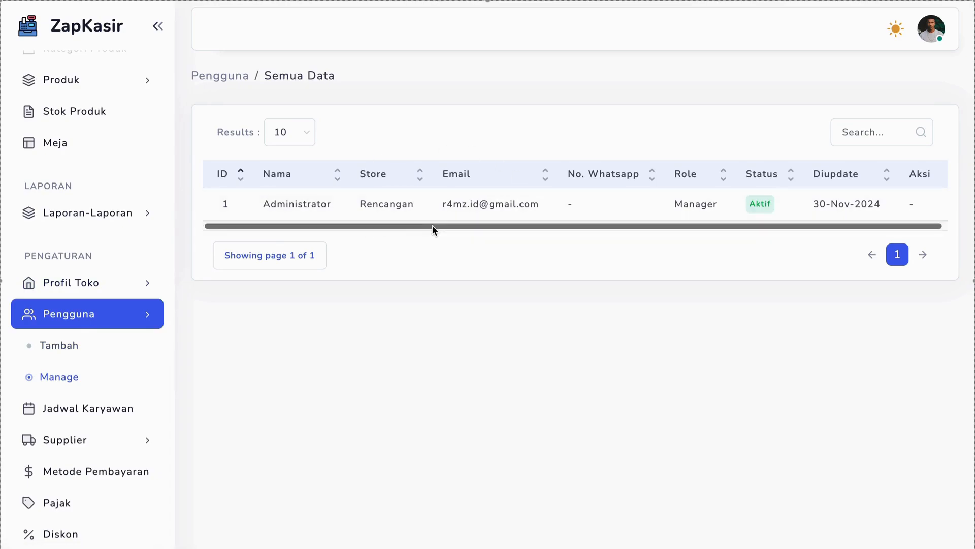
drag(432, 225, 385, 241)
Open the registration form for a new user and enter the user's name
click(138, 355)
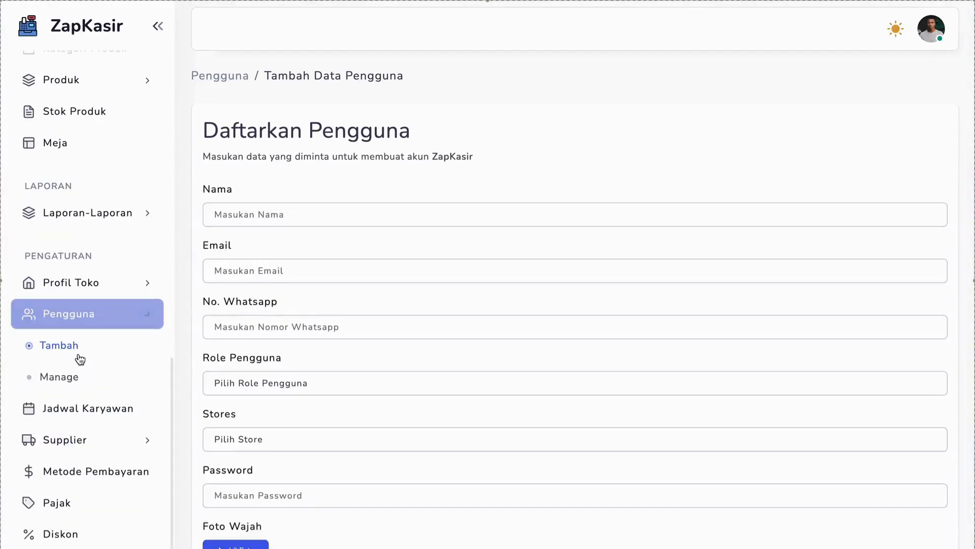
click(274, 217)
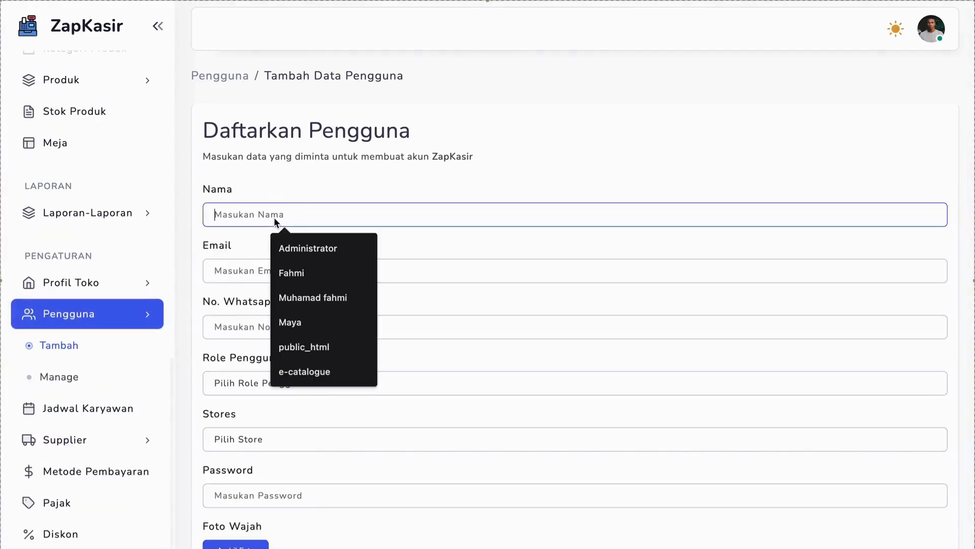
text(Fahmi)
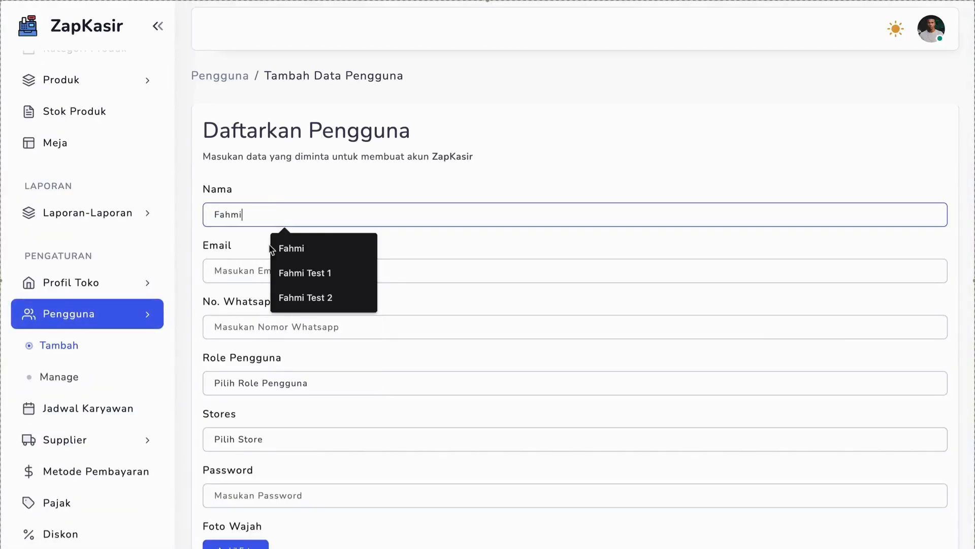
Fill in the new user's e-mail address with the saved suggestion
click(248, 261)
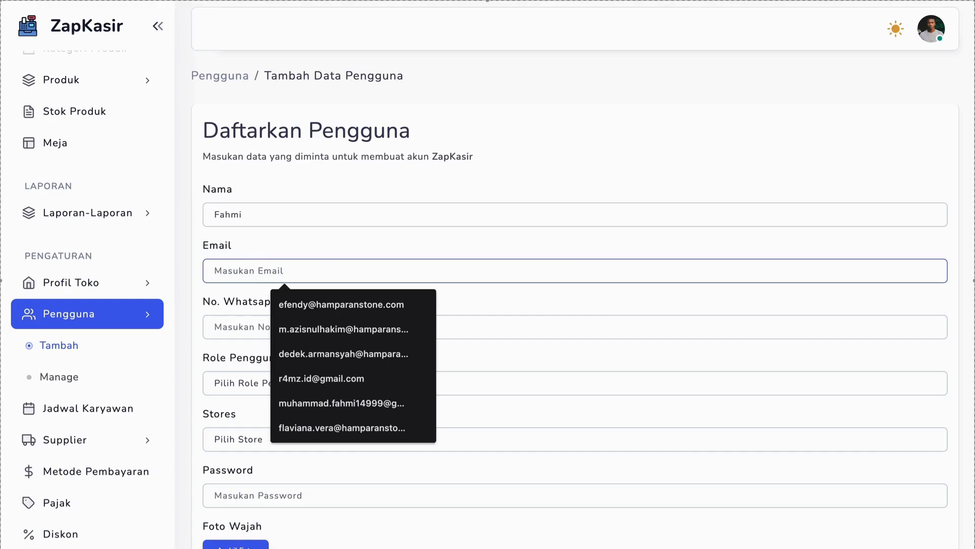
text(muhamm)
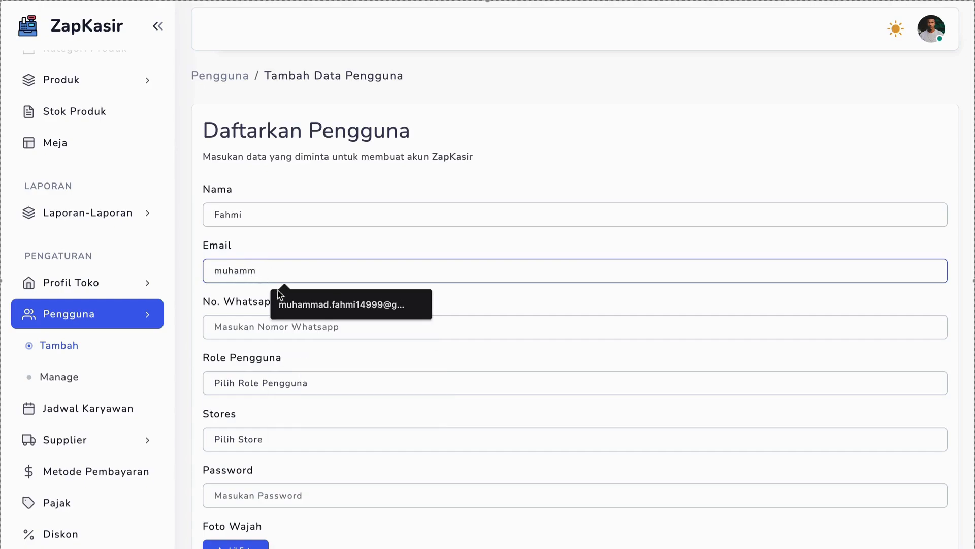
click(315, 303)
click(260, 326)
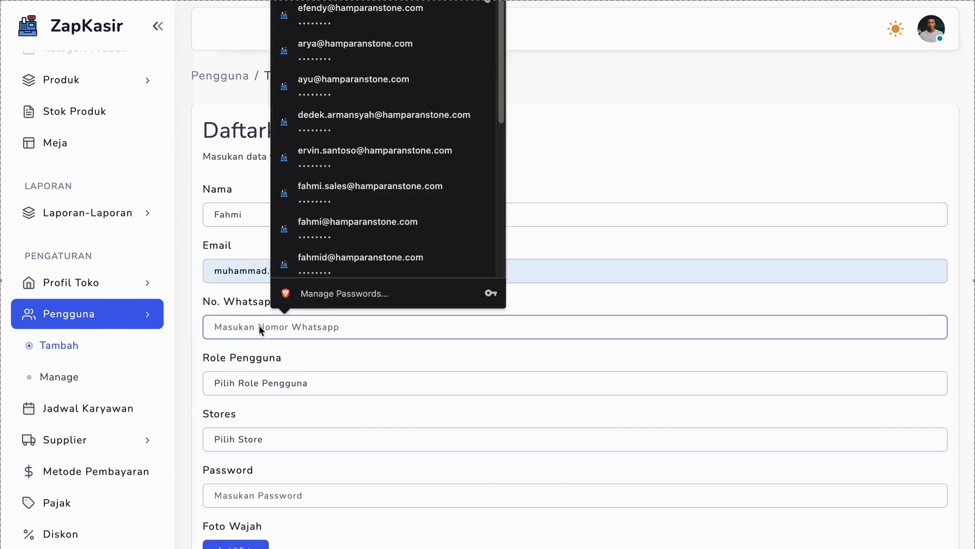
text(0812)
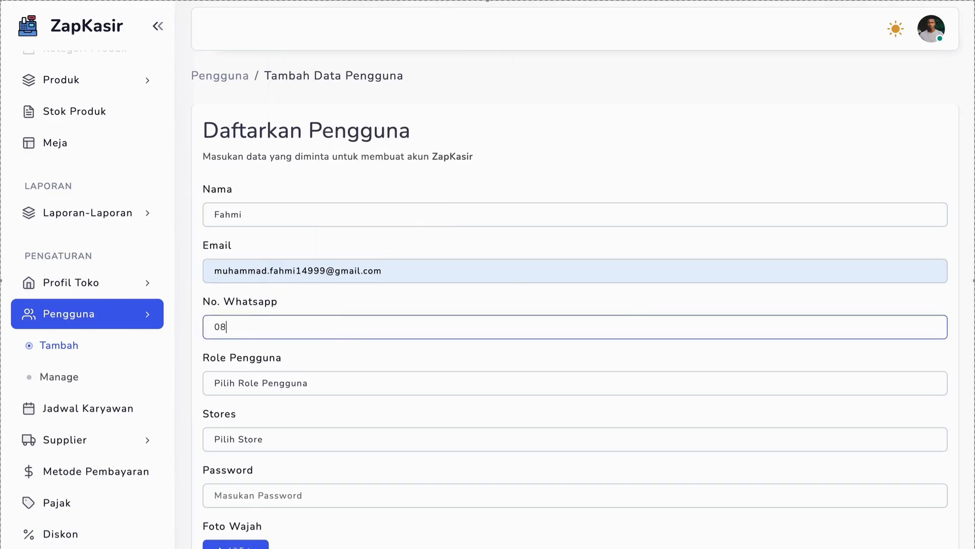
key(BackSpace)
key(BackSpace)
key(BackSpace)
key(BackSpace)
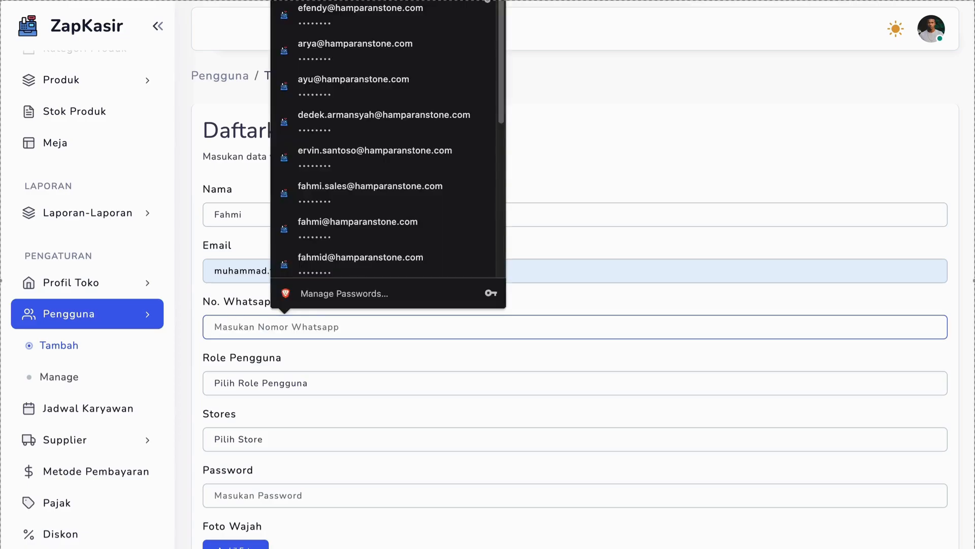
Assign the new user the kasir role and the Rencangan store, and enter the account password
click(235, 383)
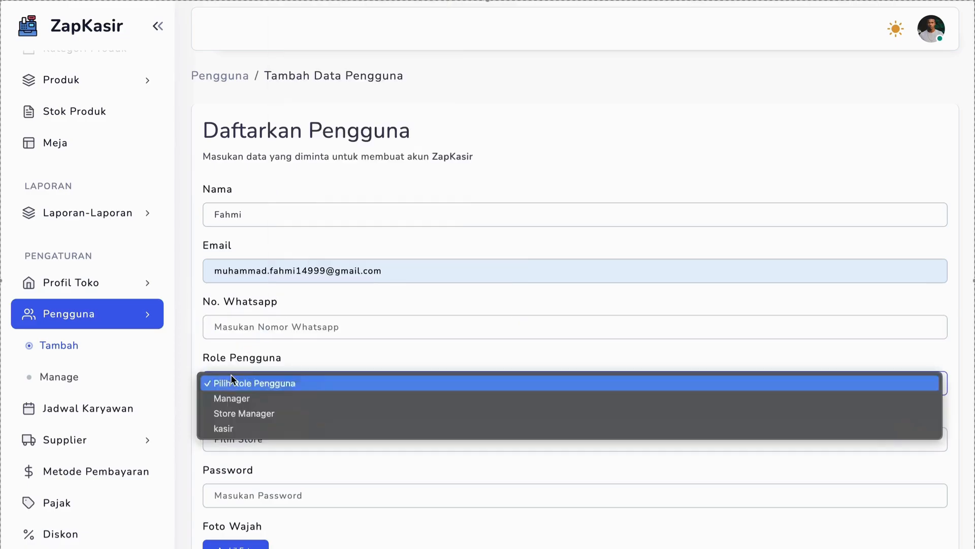
click(235, 427)
click(233, 439)
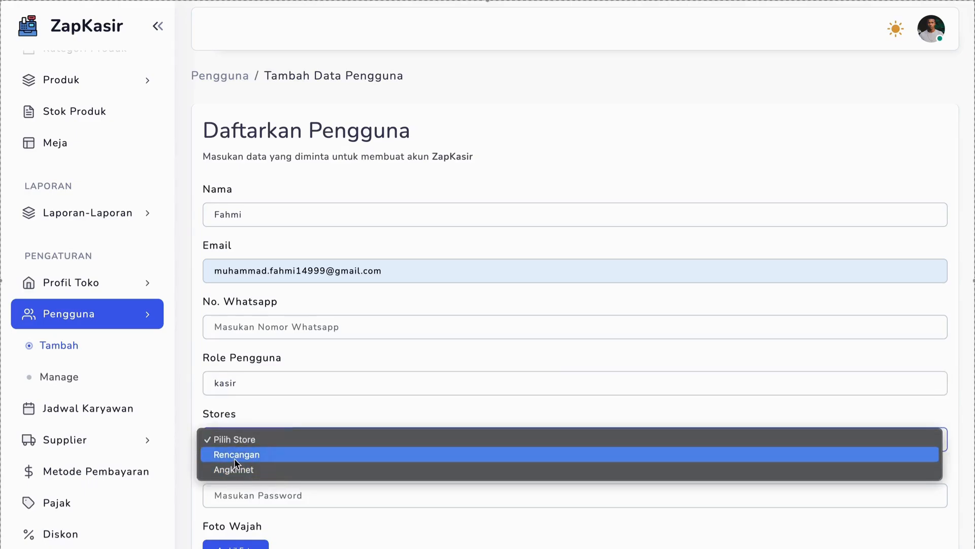
click(234, 458)
click(233, 495)
text(123)
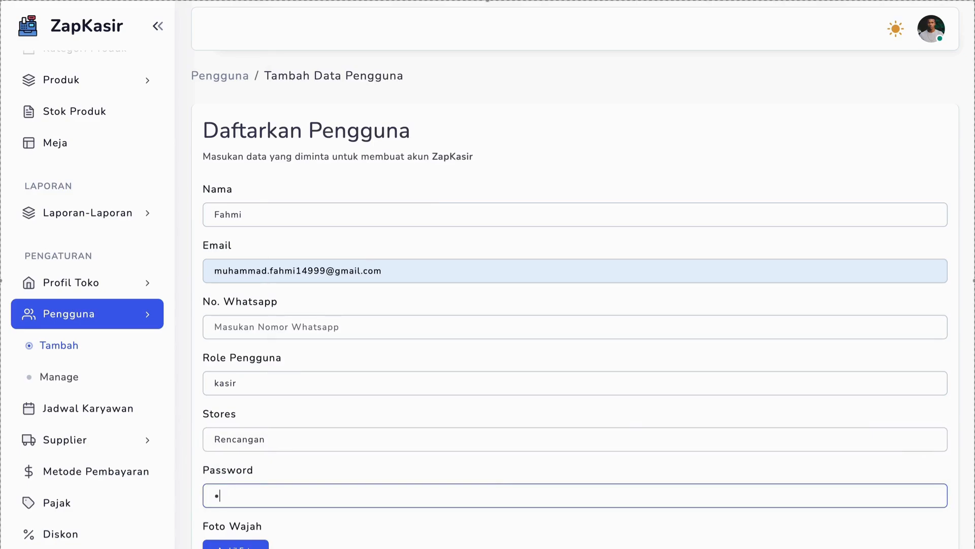
text(45678)
Capture the new user's face photo with the camera and save the user data
scroll(233, 479, down, 3)
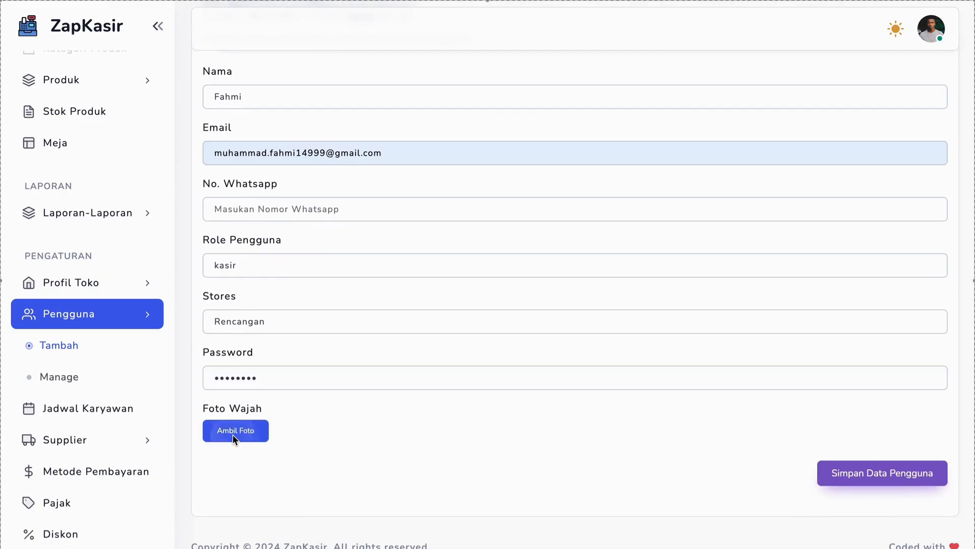
click(232, 435)
click(459, 507)
double_click(212, 411)
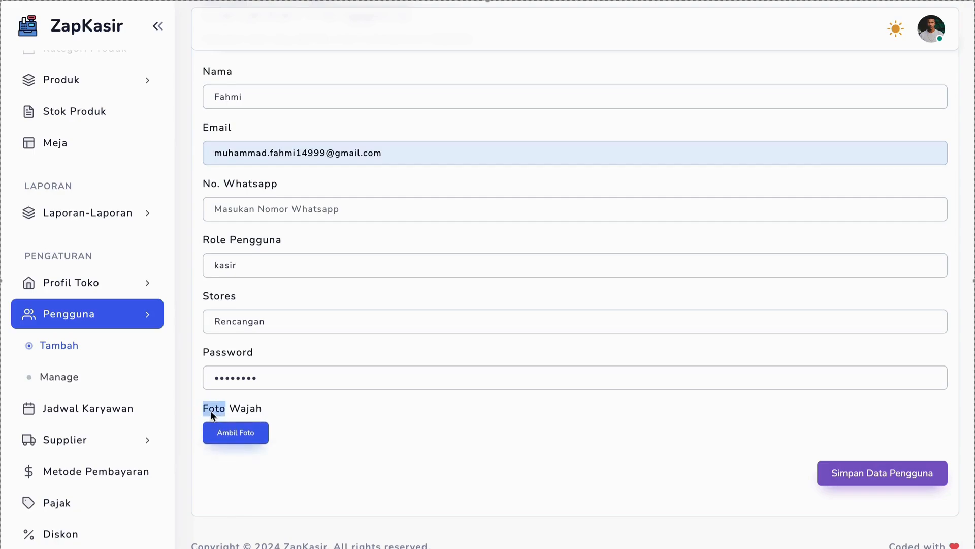
click(211, 410)
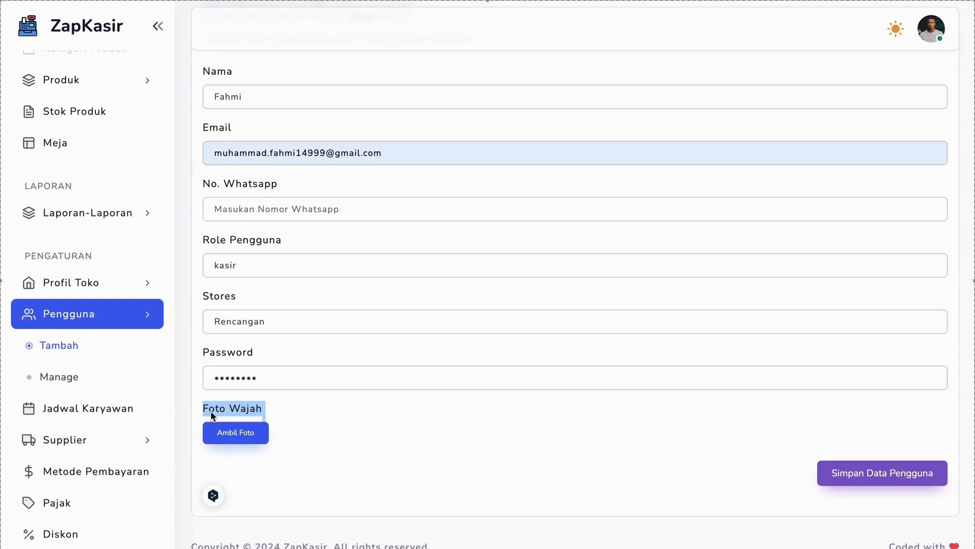
triple_click(218, 154)
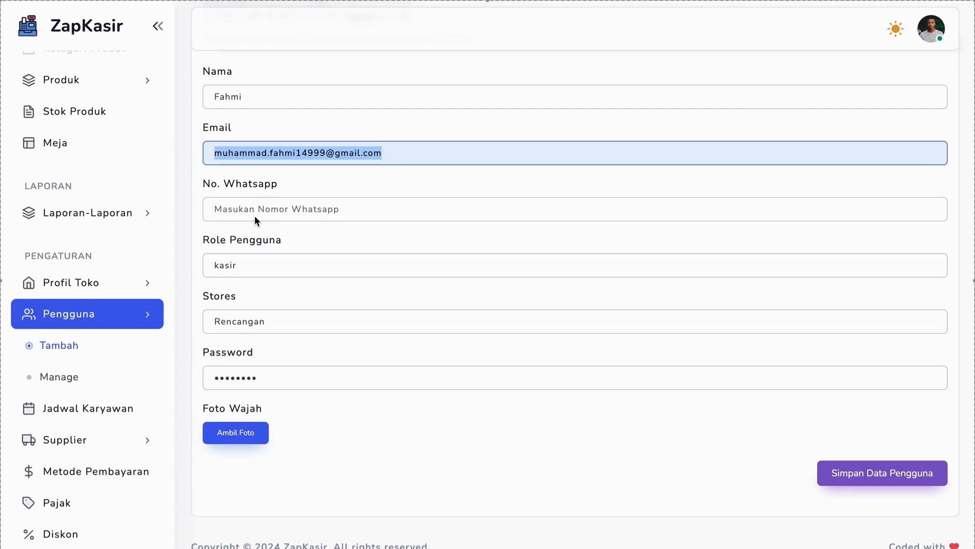
click(237, 431)
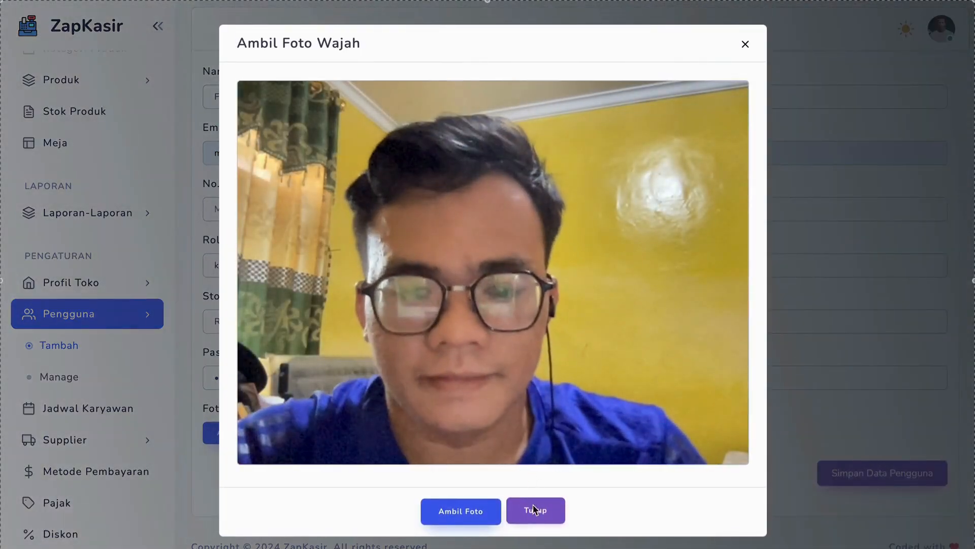
click(479, 514)
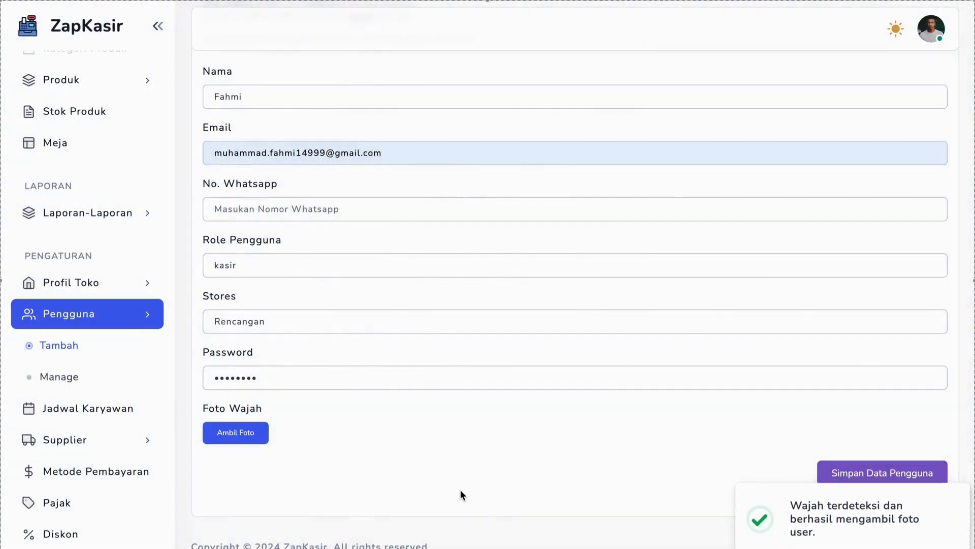
triple_click(827, 518)
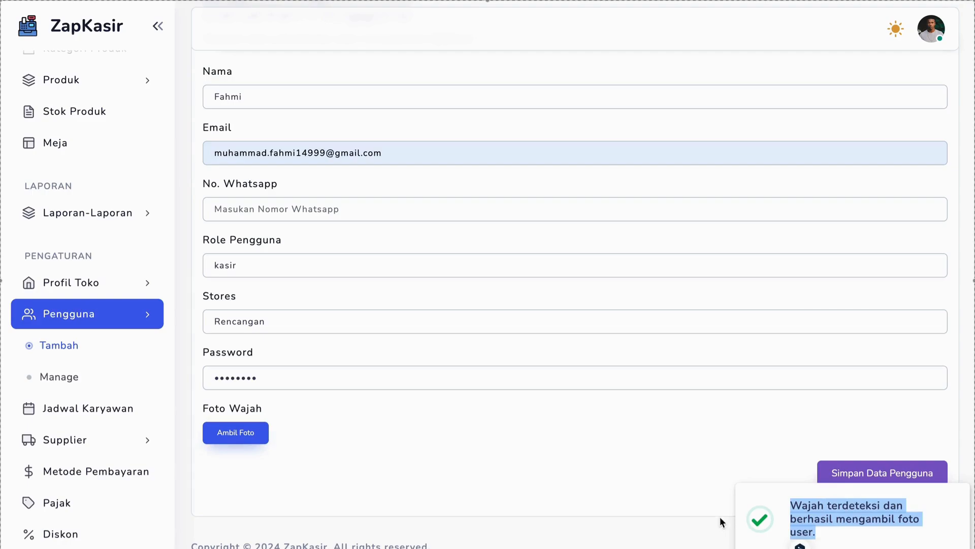
click(634, 466)
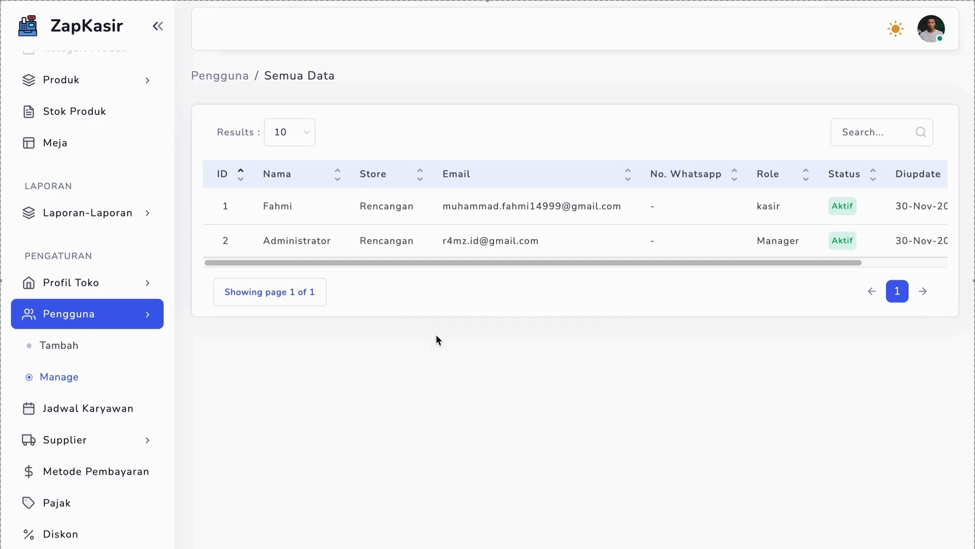
Switch to Gmail in a new browser tab, change to the new user's mail account and open ZapKasir's account verification message
key(super+t)
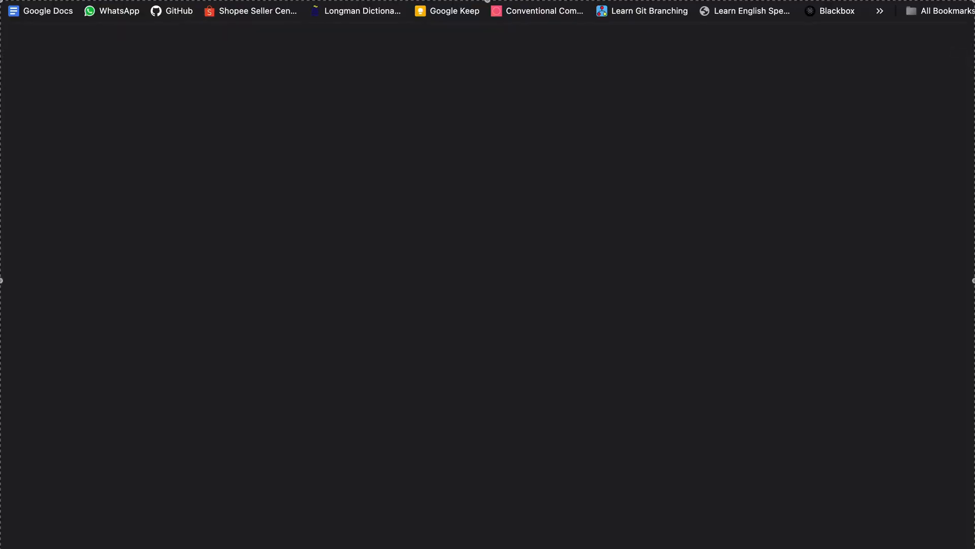
text(gmail)
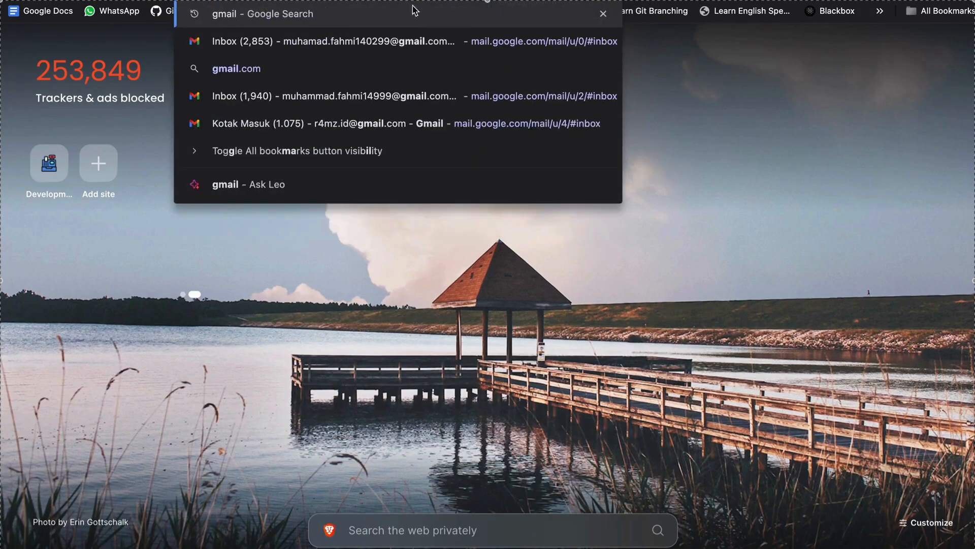
click(379, 40)
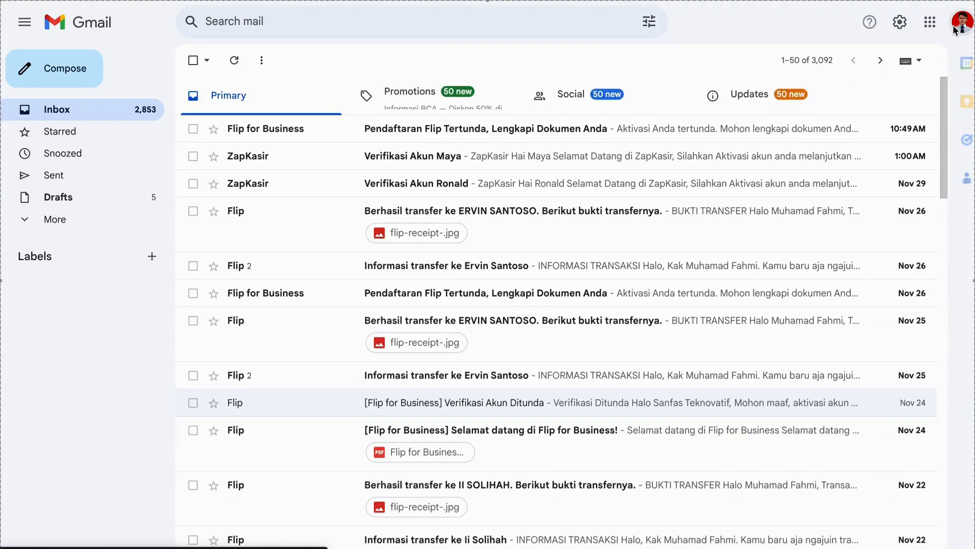
click(962, 22)
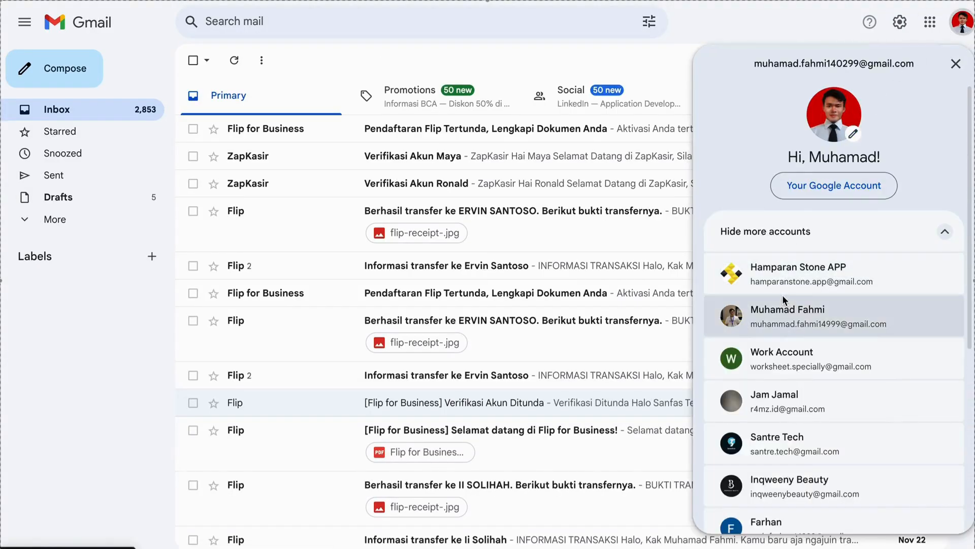
click(785, 311)
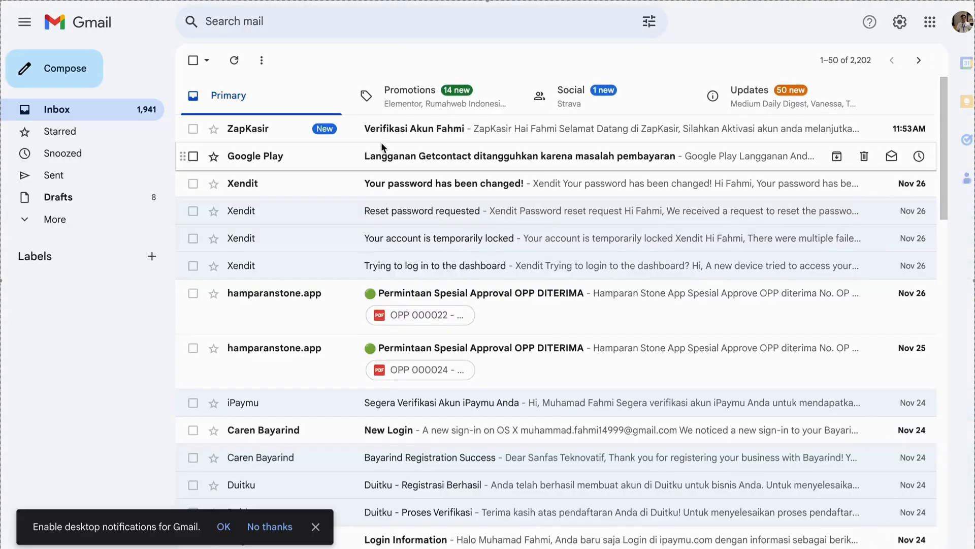
click(386, 134)
click(568, 325)
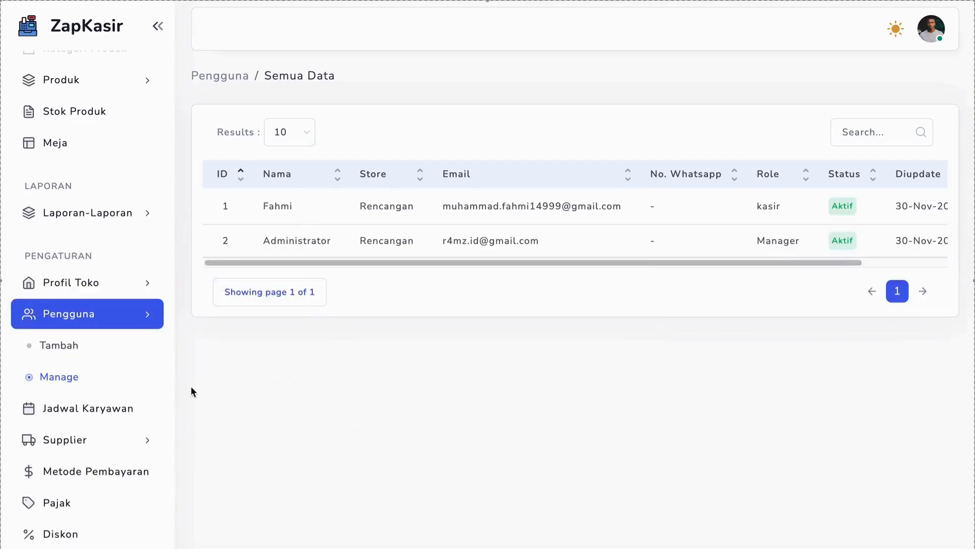
Return to ZapKasir and open the employee schedule page (Jadwal Karyawan)
click(111, 408)
click(93, 381)
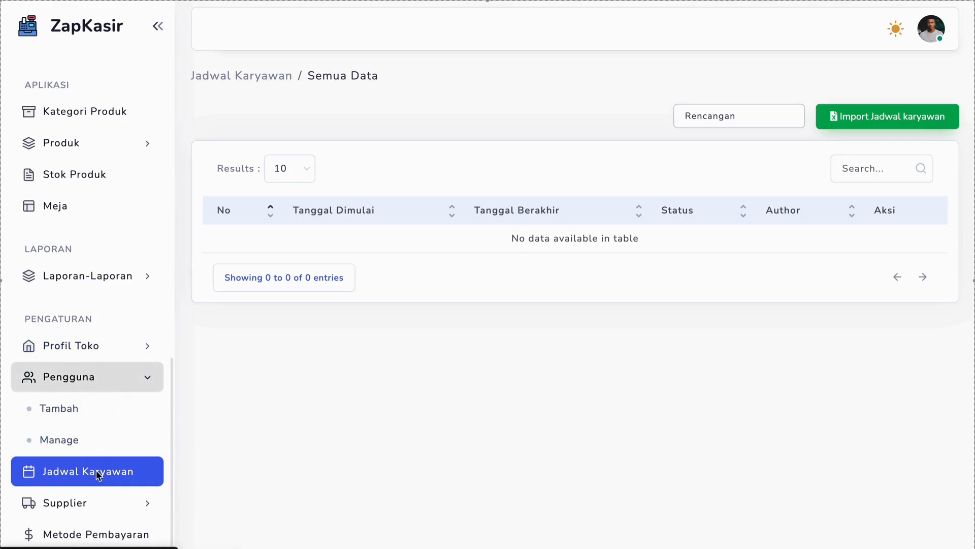
scroll(99, 475, down, 1)
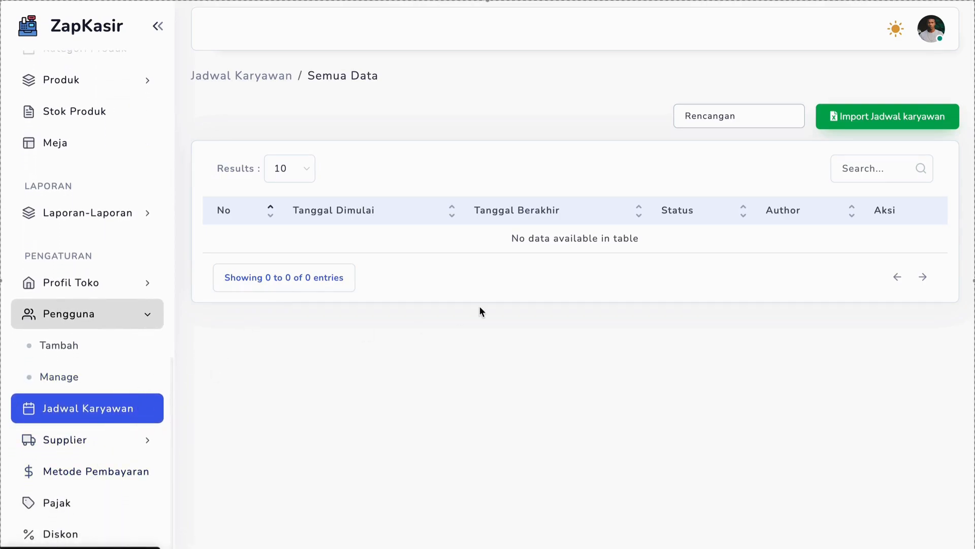
Start an employee schedule import for the Rencangan store with the period from 30-Nov-2024 to 06-Dec-2024
click(834, 122)
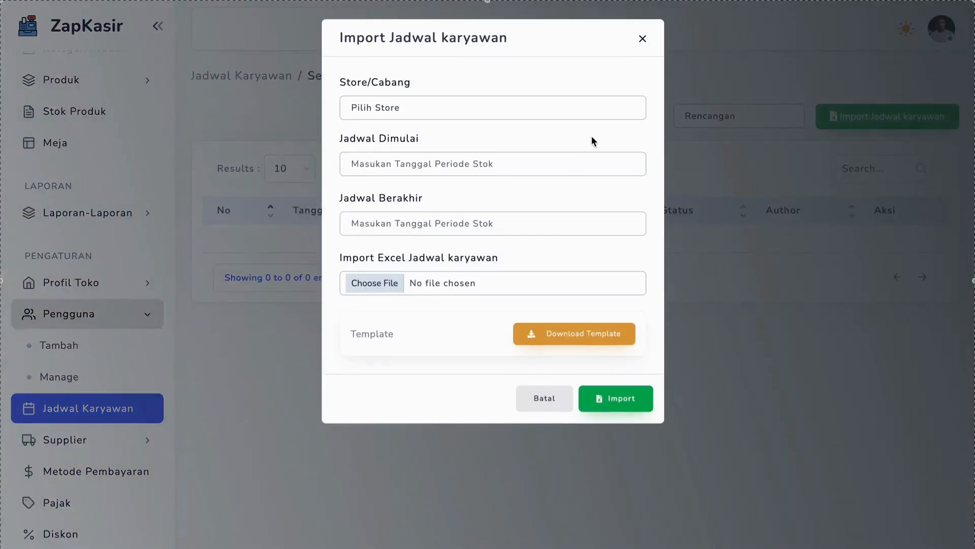
click(541, 113)
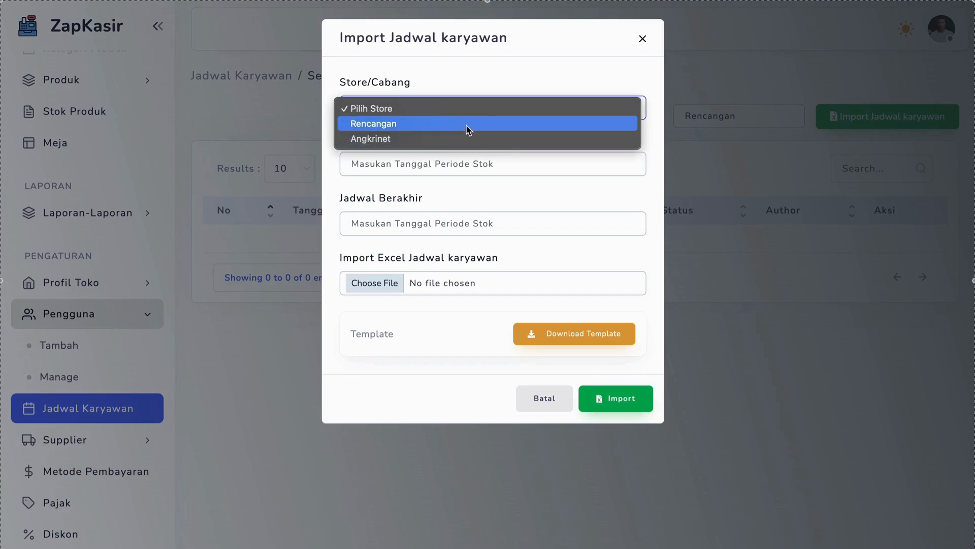
click(467, 126)
click(401, 163)
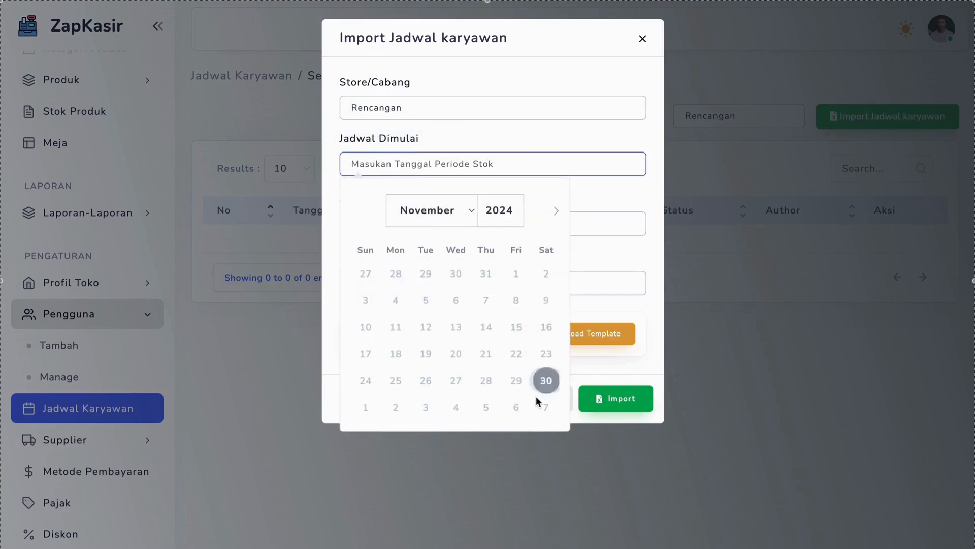
click(543, 382)
click(431, 223)
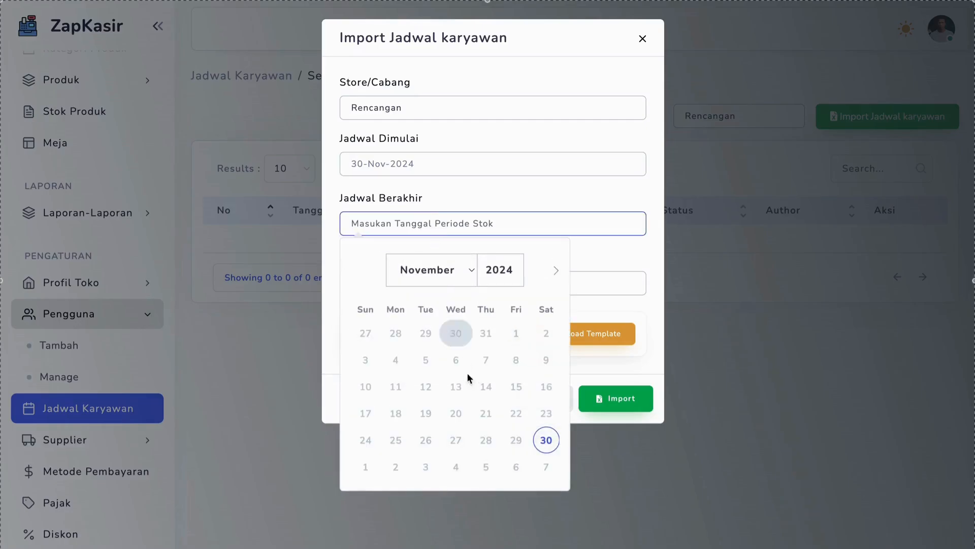
click(516, 467)
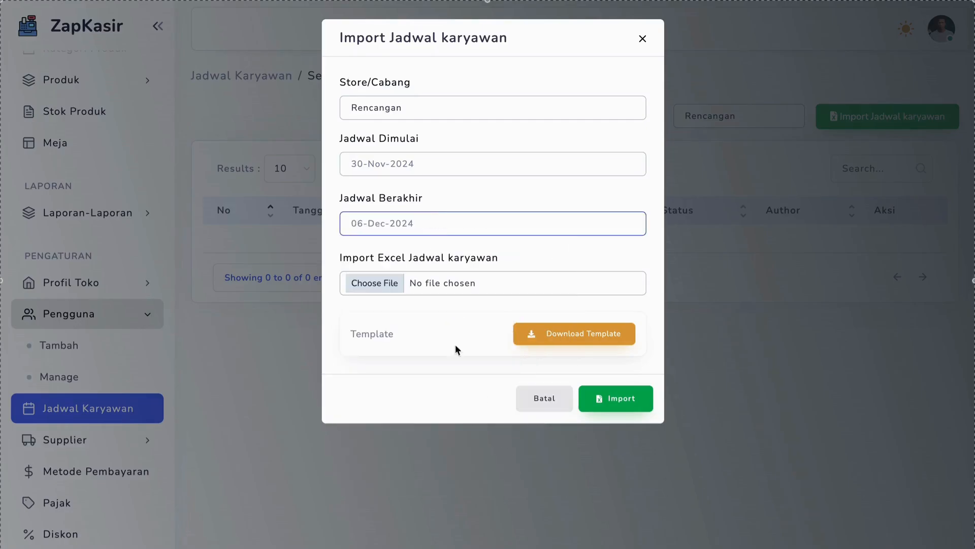
Attach schedule_mingguan_karyawan.xlsx from the zap_kasir import_format folder and import the schedule
click(389, 285)
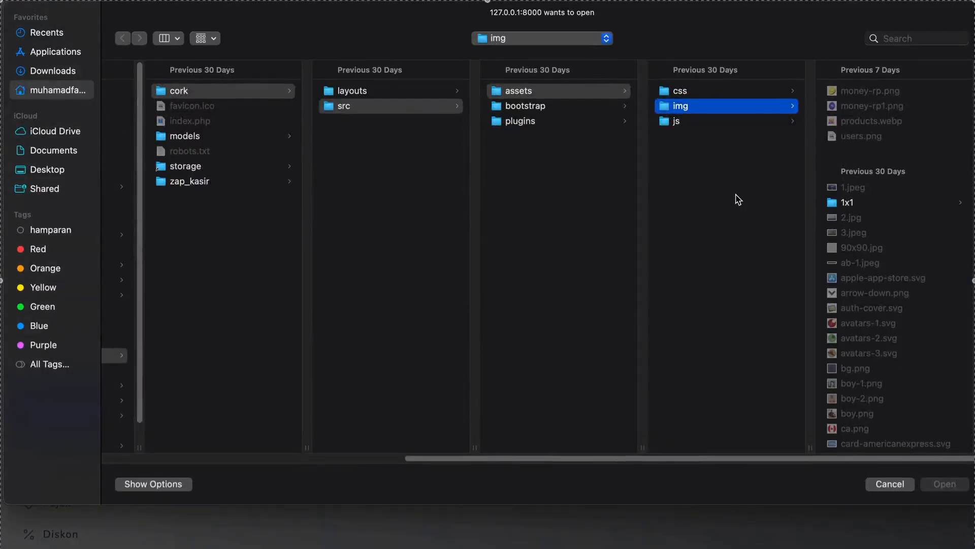
click(216, 181)
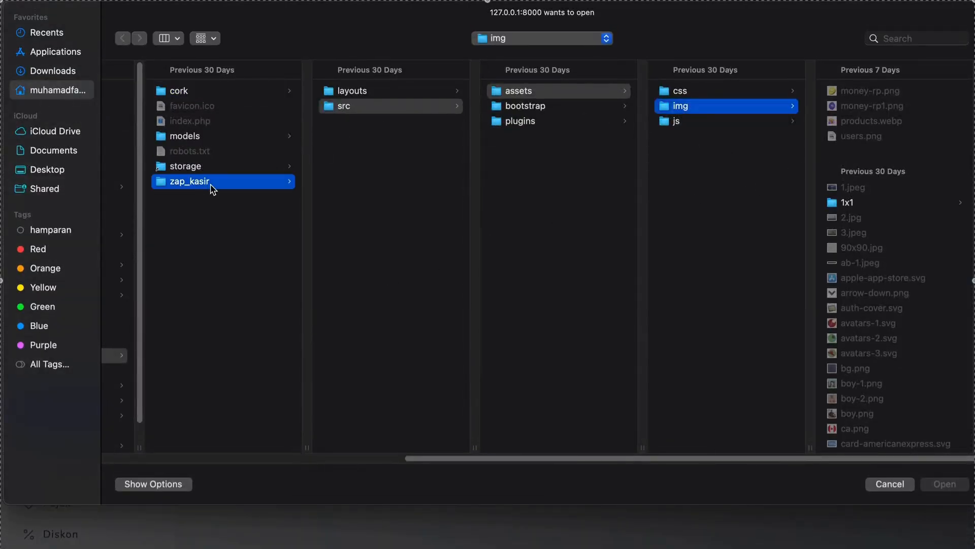
click(361, 184)
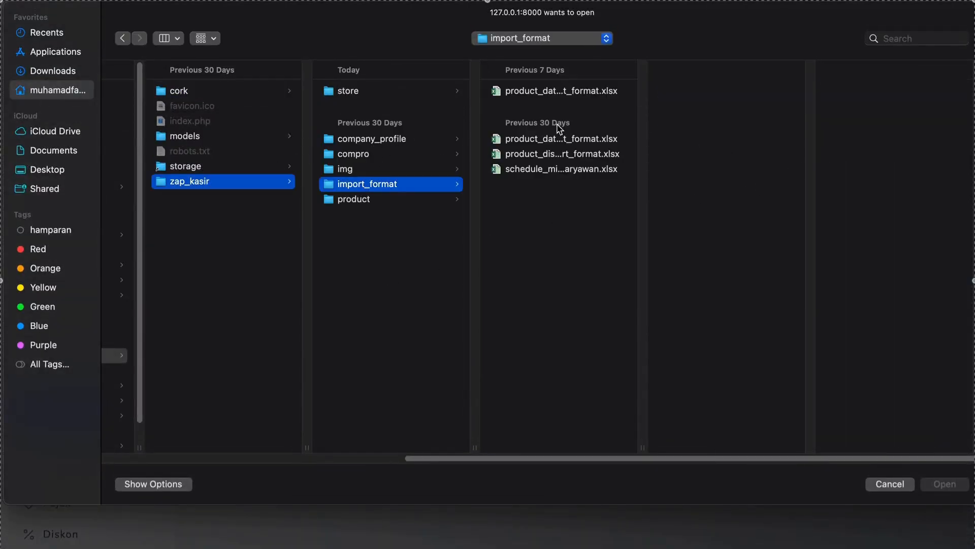
double_click(531, 171)
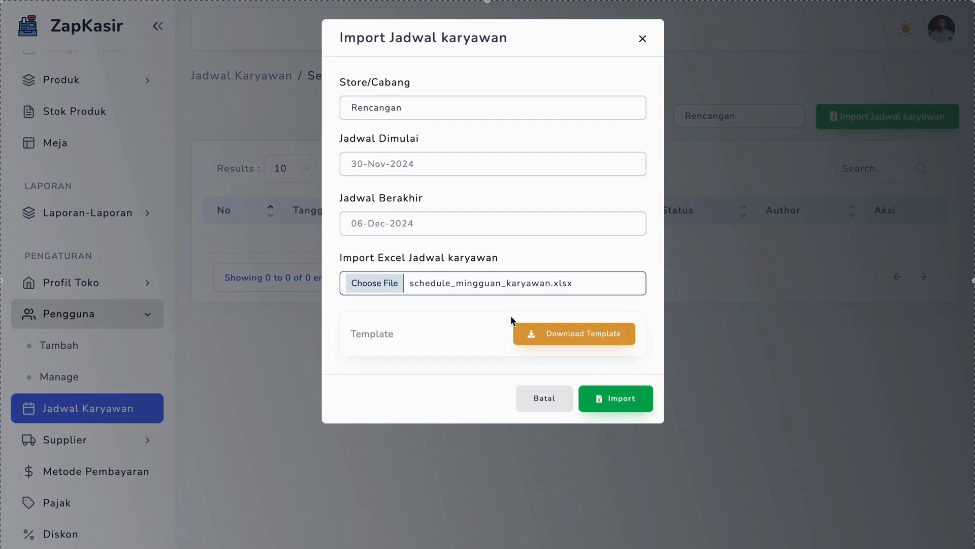
click(623, 398)
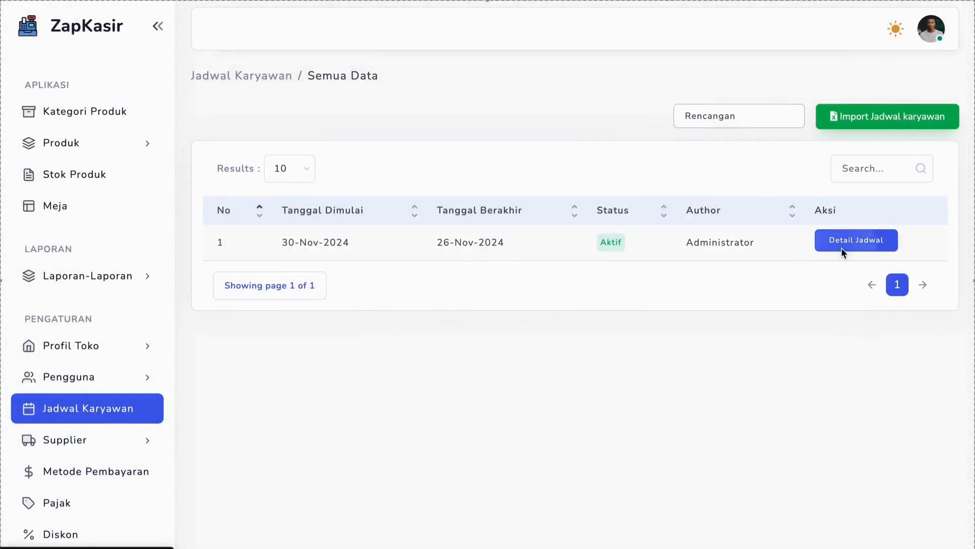
Open the imported schedule's details and review the employee's dates and shift start and end times
click(841, 247)
scroll(560, 399, down, 3)
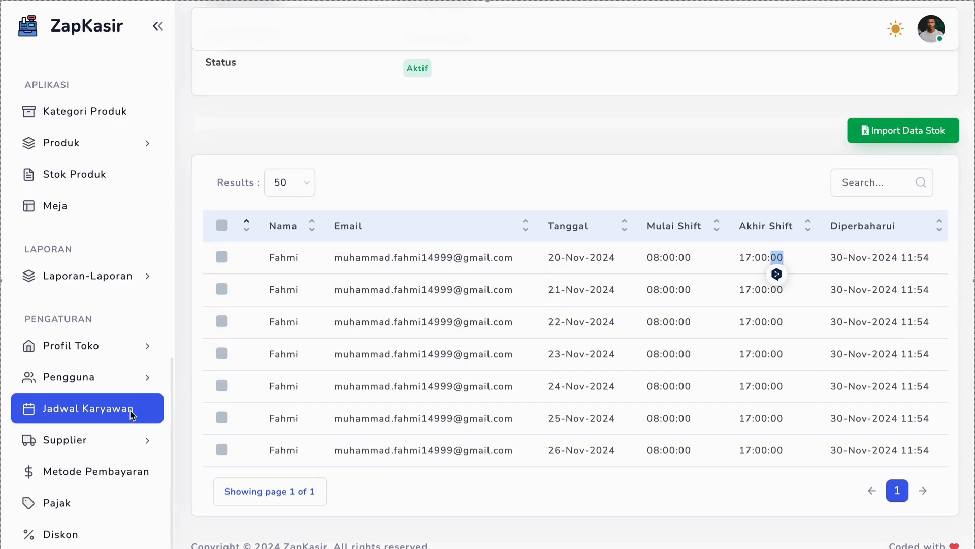
Open the supplier goods page (Barang Supplier), review the name, type and description fields for a new item, and close the form
click(108, 440)
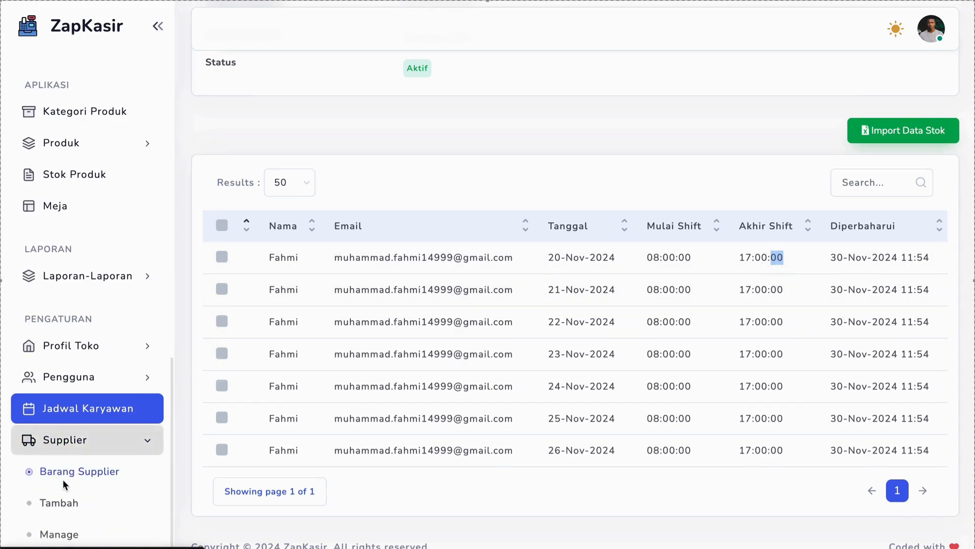
scroll(68, 490, down, 2)
click(81, 407)
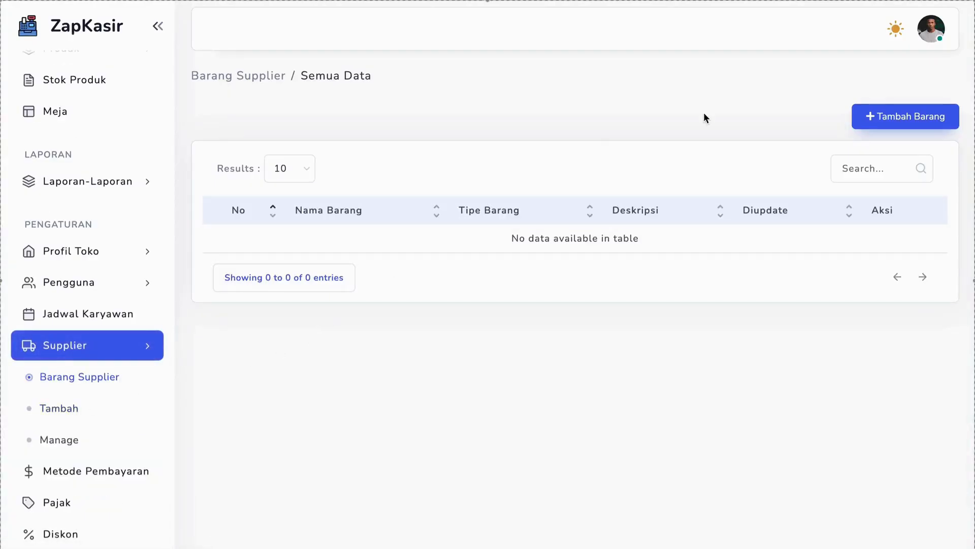
click(882, 112)
click(440, 120)
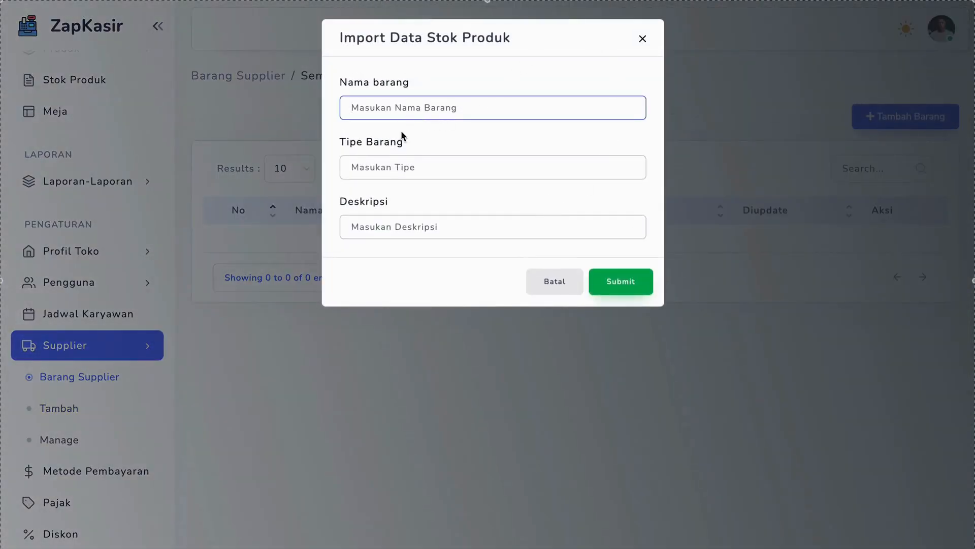
click(382, 166)
click(371, 224)
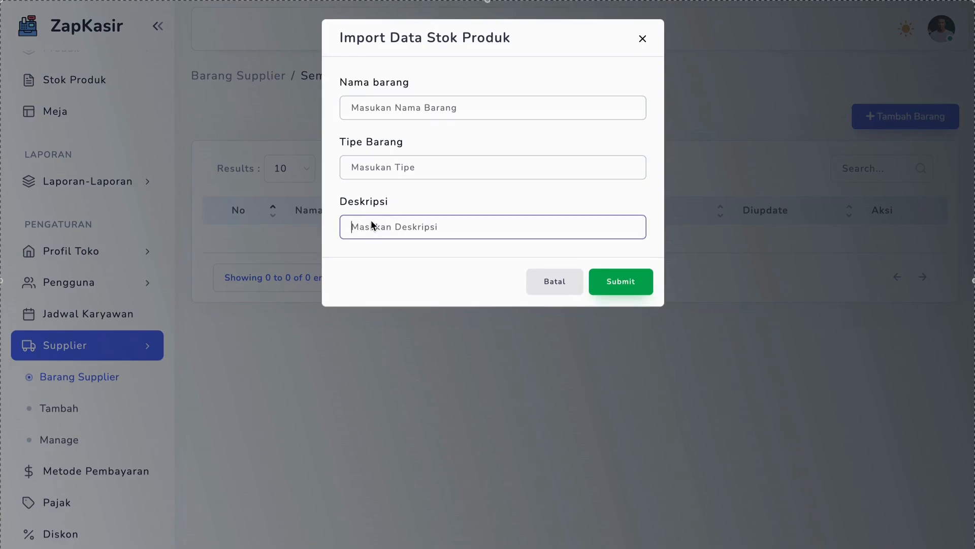
click(215, 427)
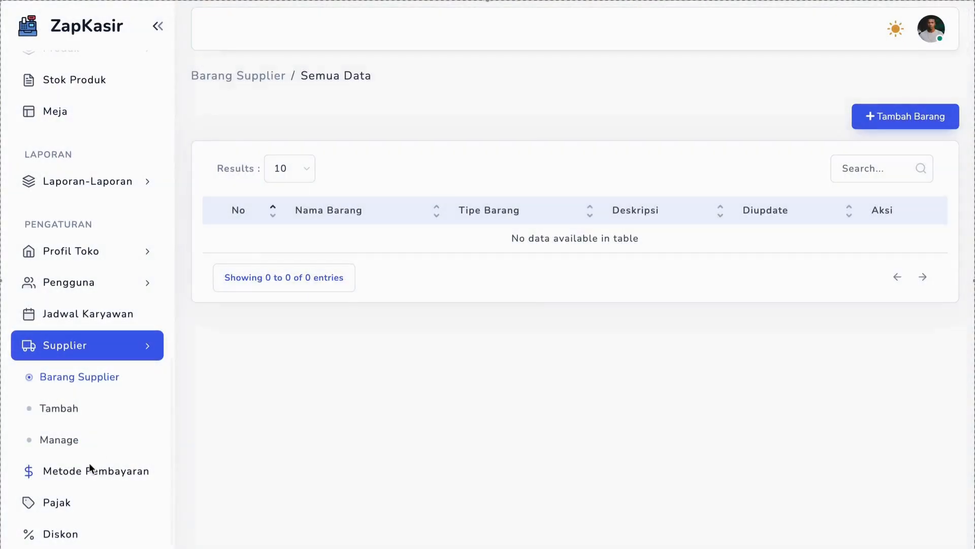
Review the form for adding a supplier and the supplier list, and return to the supplier goods page (Barang Supplier)
click(61, 412)
scroll(398, 306, down, 4)
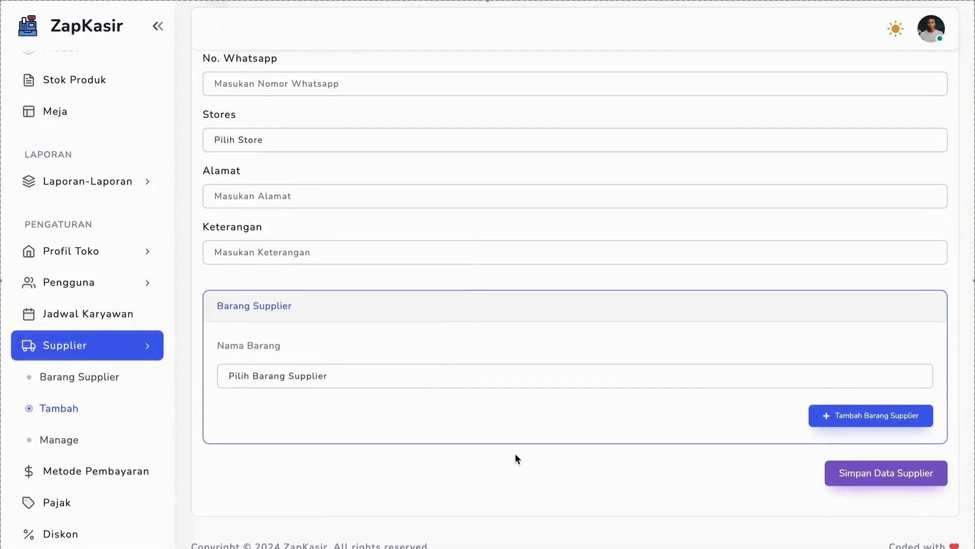
click(66, 440)
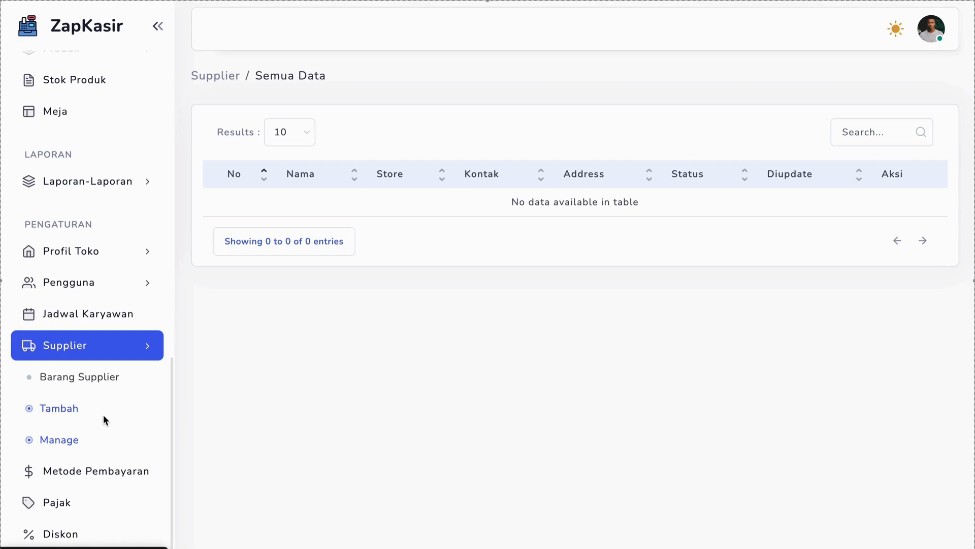
click(66, 352)
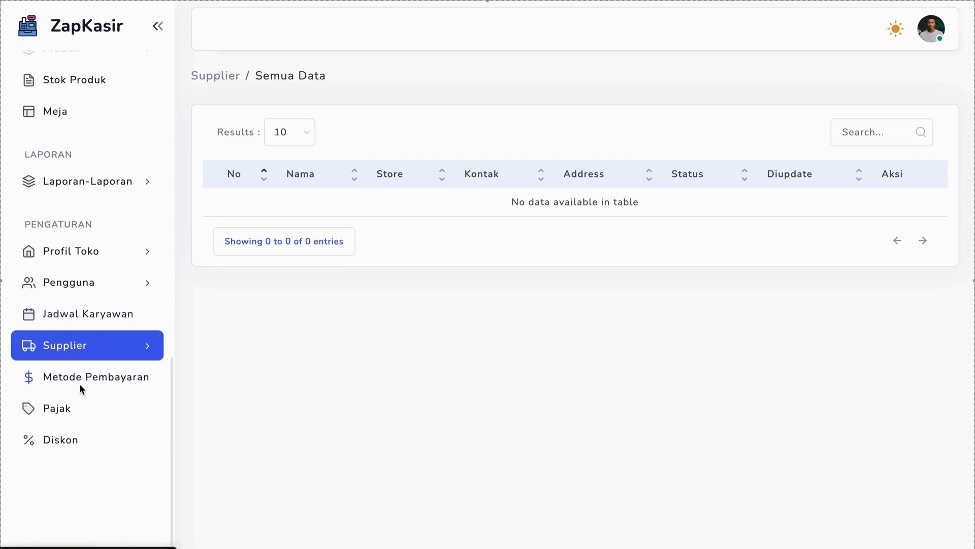
click(146, 350)
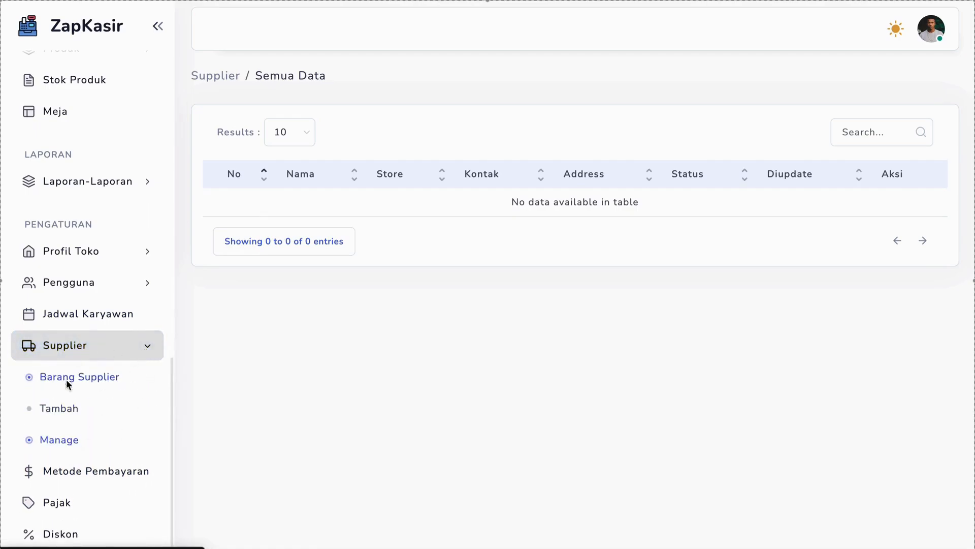
click(82, 378)
click(80, 349)
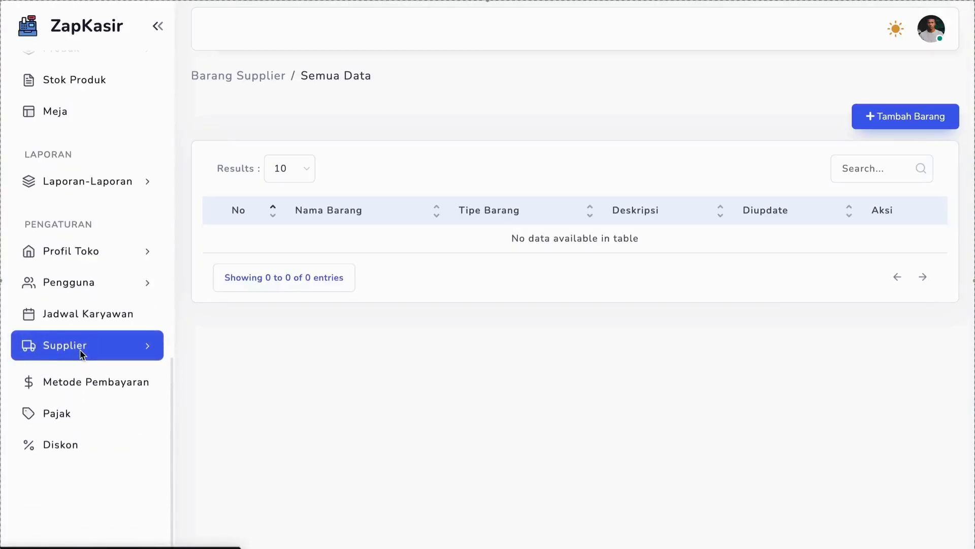
Open the payment methods page (Metode Pembayaran) and add Cash as a payment method for the Rencangan store
click(81, 374)
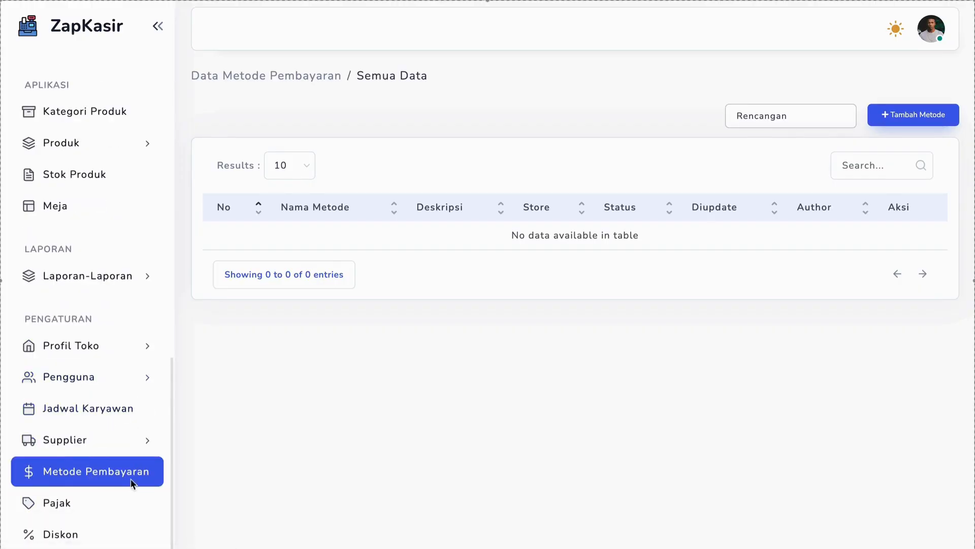
click(898, 113)
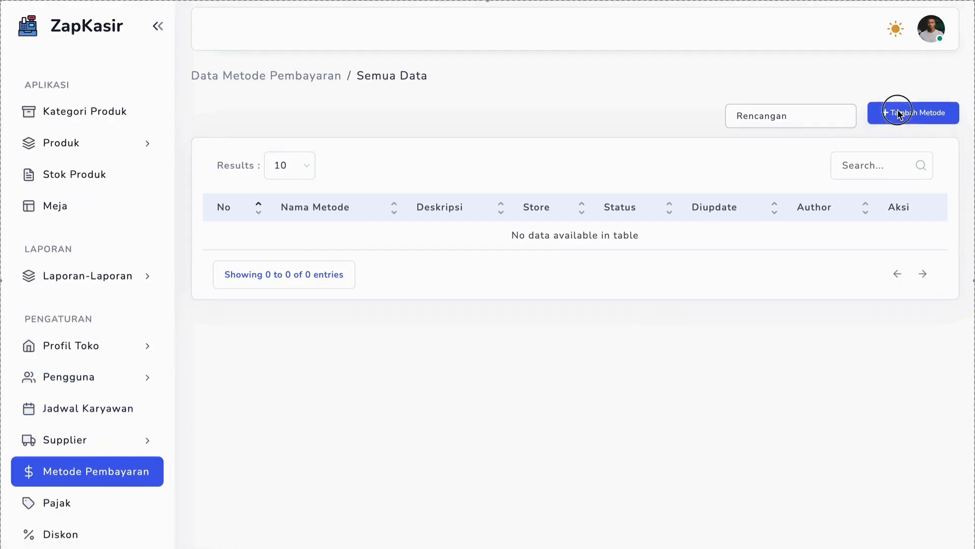
click(423, 118)
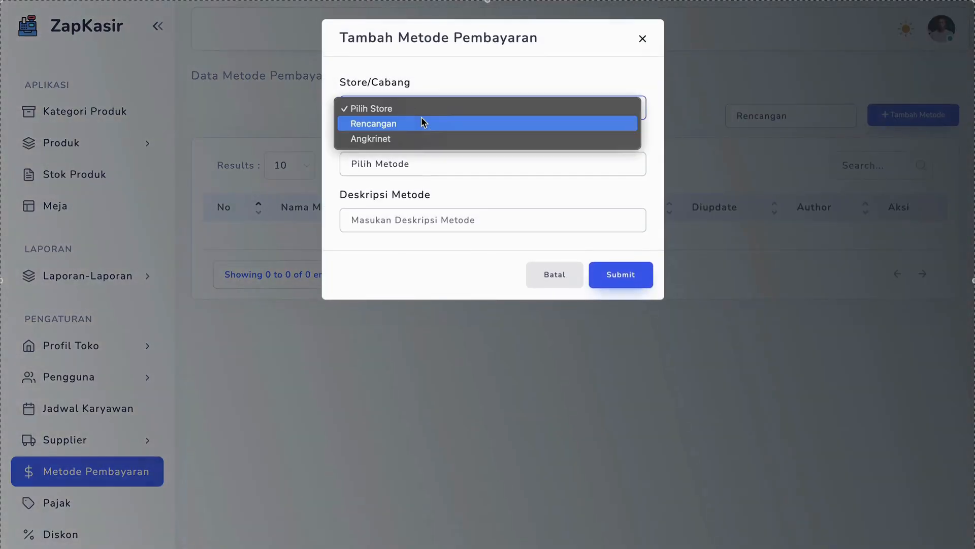
click(391, 127)
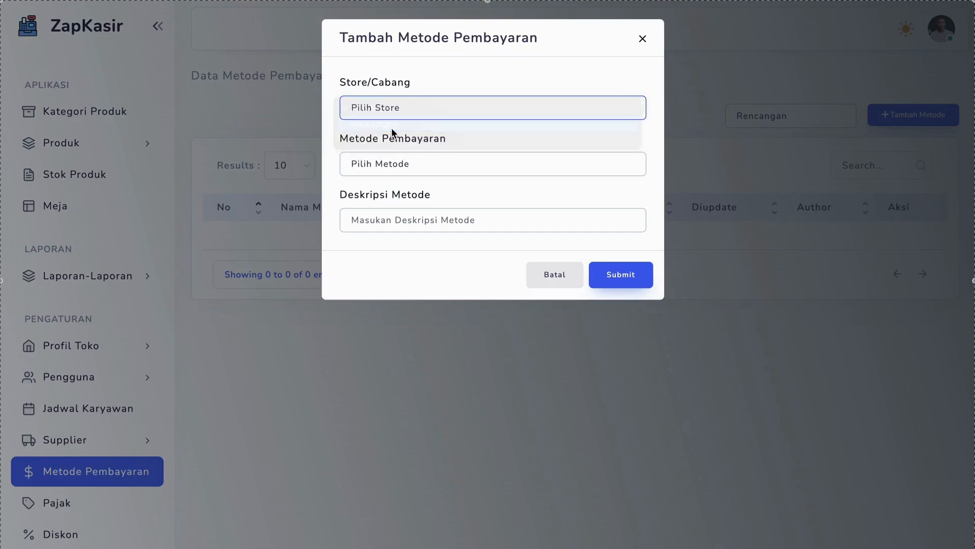
click(375, 164)
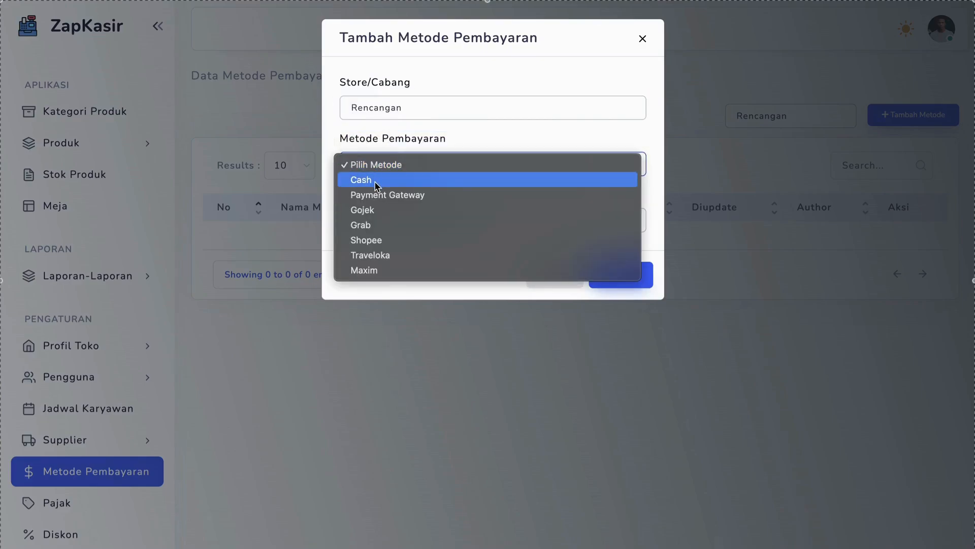
click(376, 182)
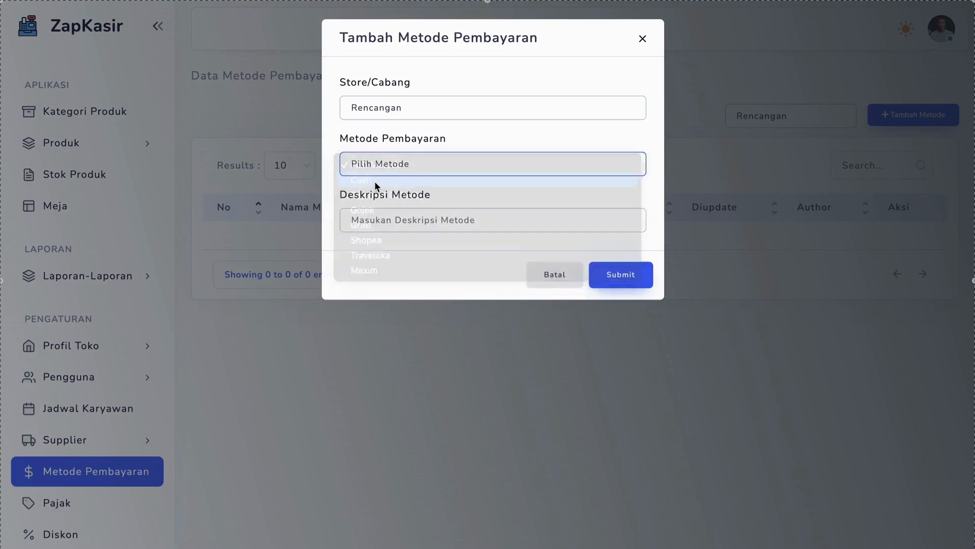
click(395, 221)
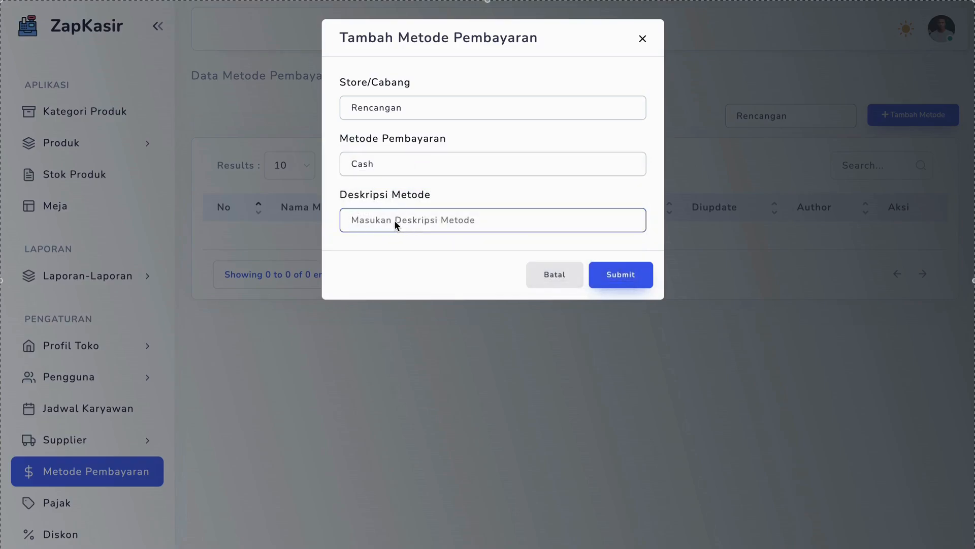
click(625, 276)
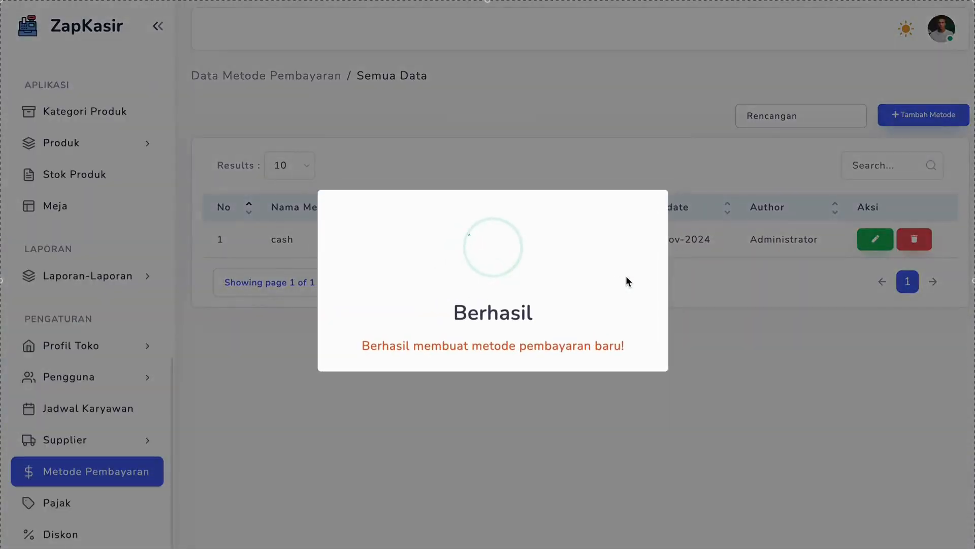
click(639, 418)
Add Payment Gateway as another payment method for the Rencangan store
click(896, 122)
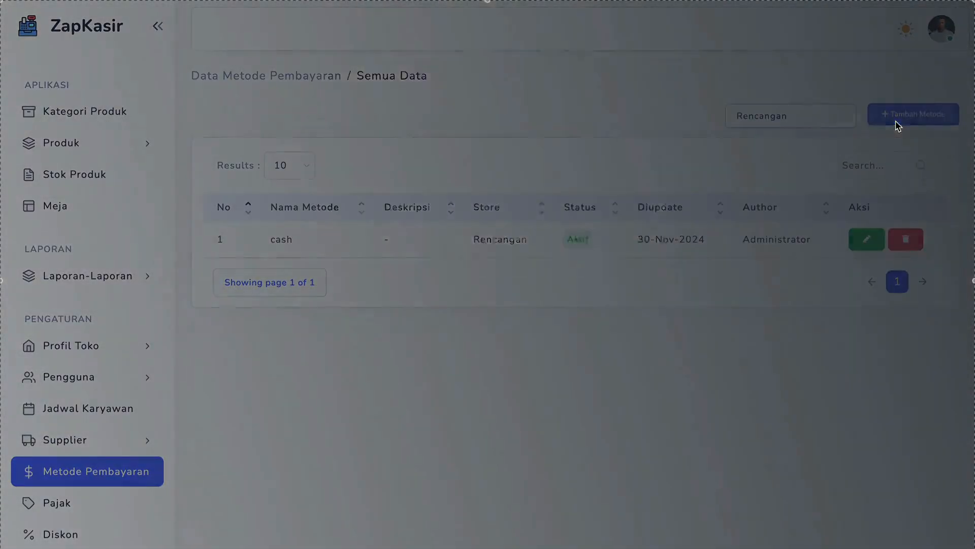
click(397, 113)
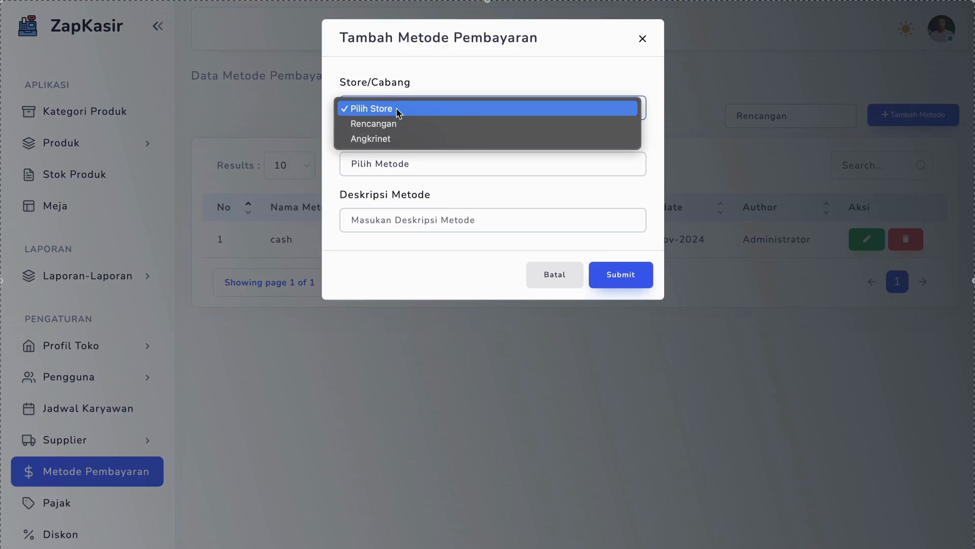
click(395, 127)
click(390, 161)
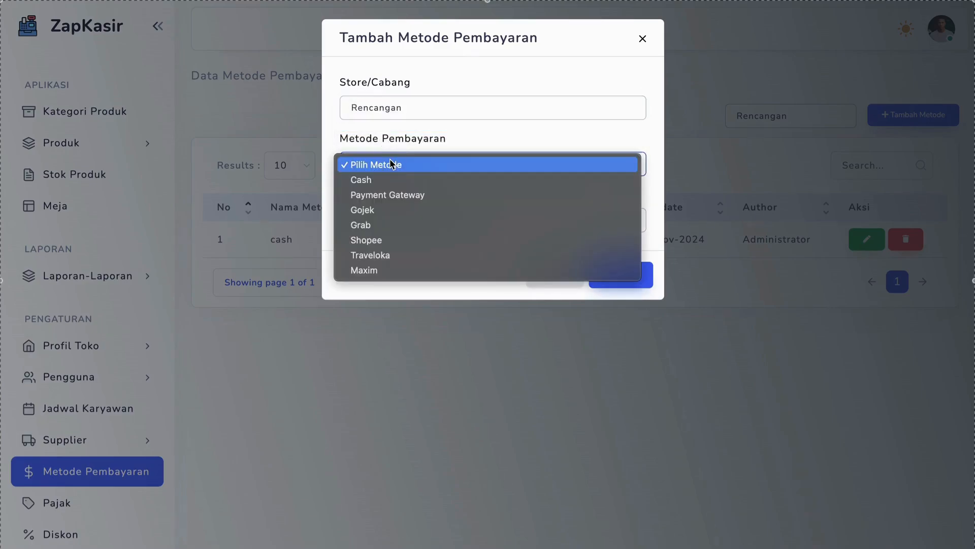
click(389, 198)
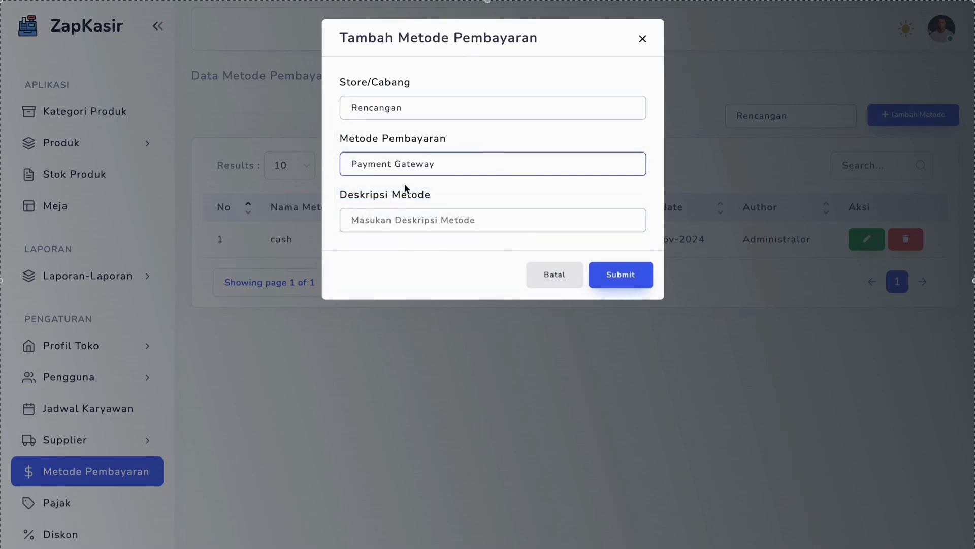
click(615, 280)
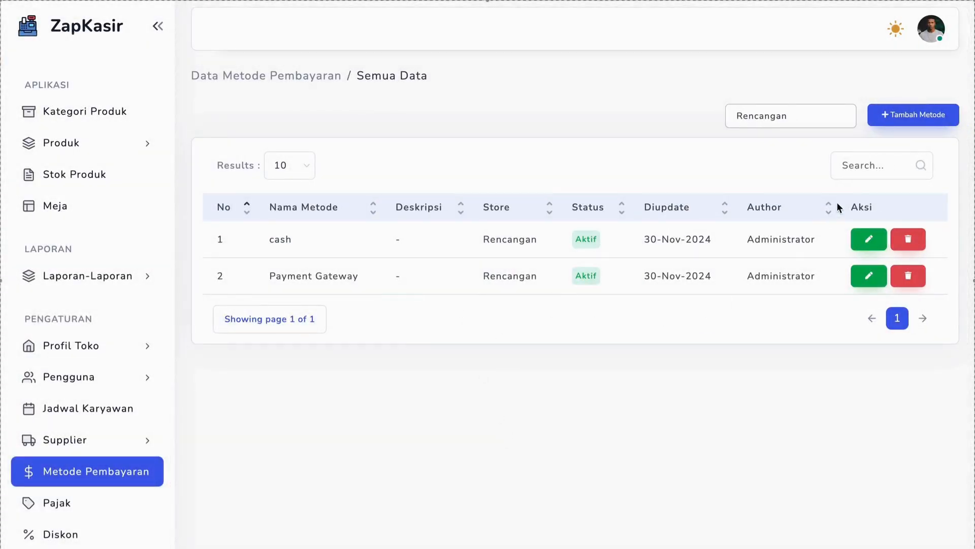
Review the payment method options offered for the Rencangan store in a new method form, and close it without saving
click(889, 121)
click(399, 112)
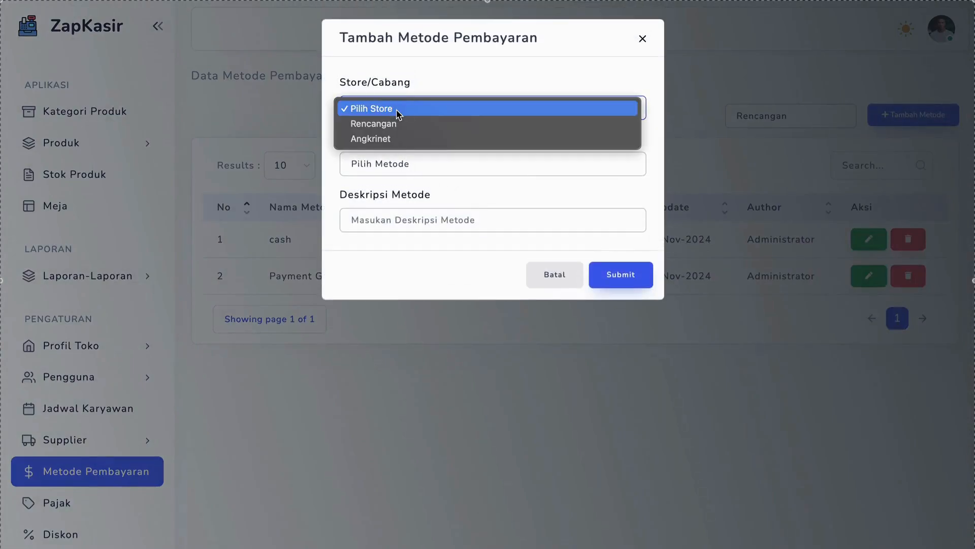
click(395, 123)
click(383, 163)
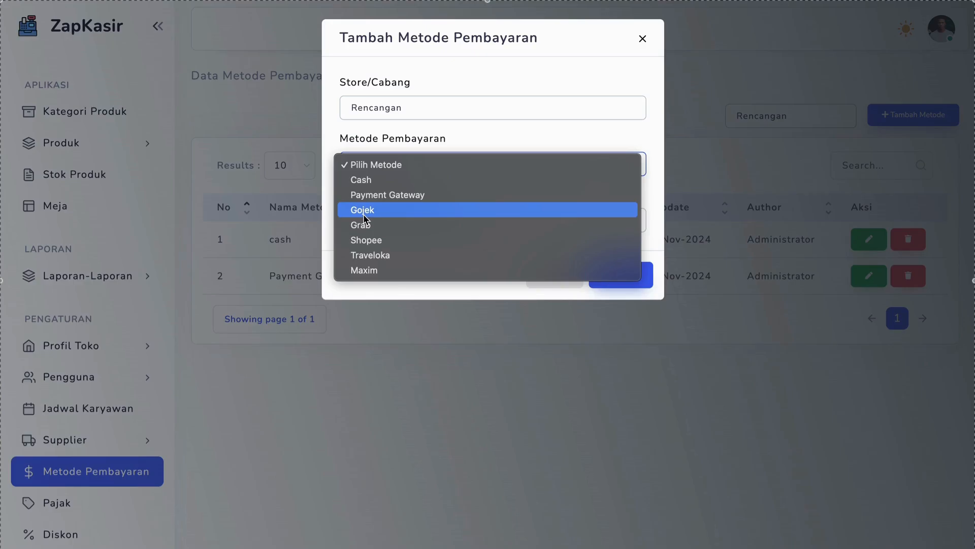
click(408, 297)
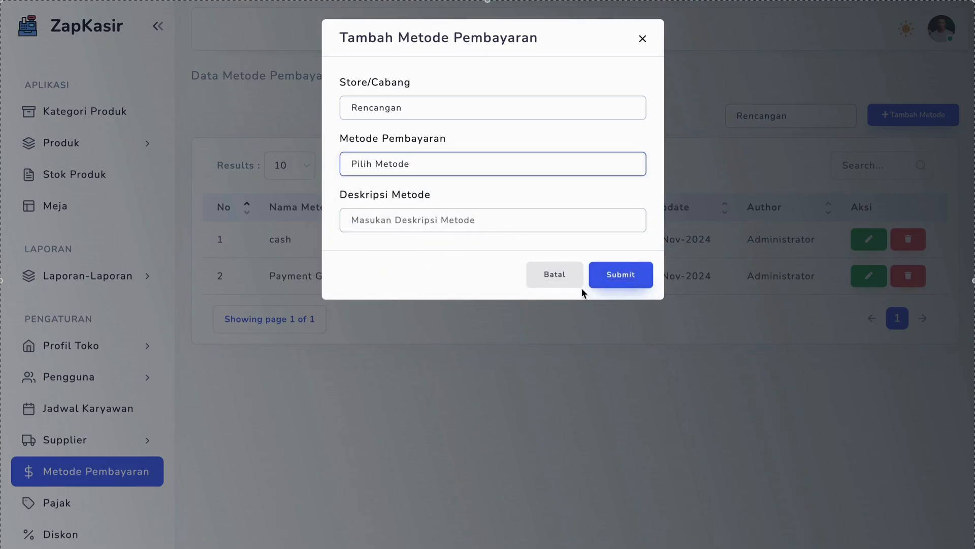
click(643, 39)
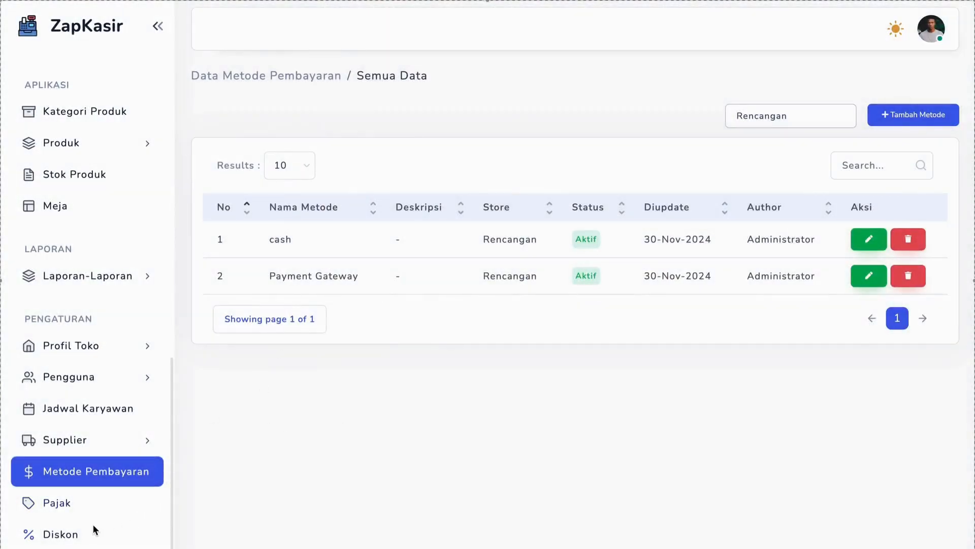
Open the tax page (Pajak), review the name and percentage fields for a new tax, and close the form
click(63, 501)
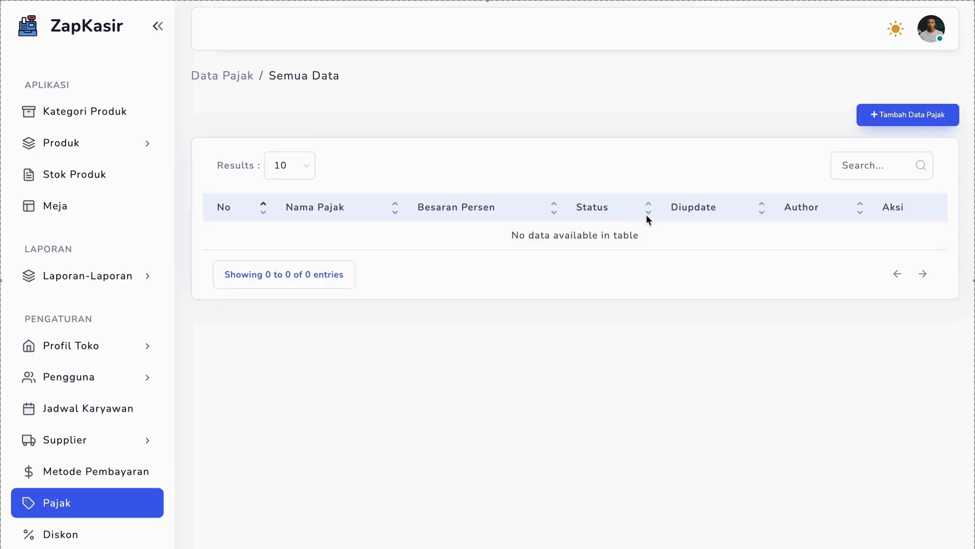
click(886, 110)
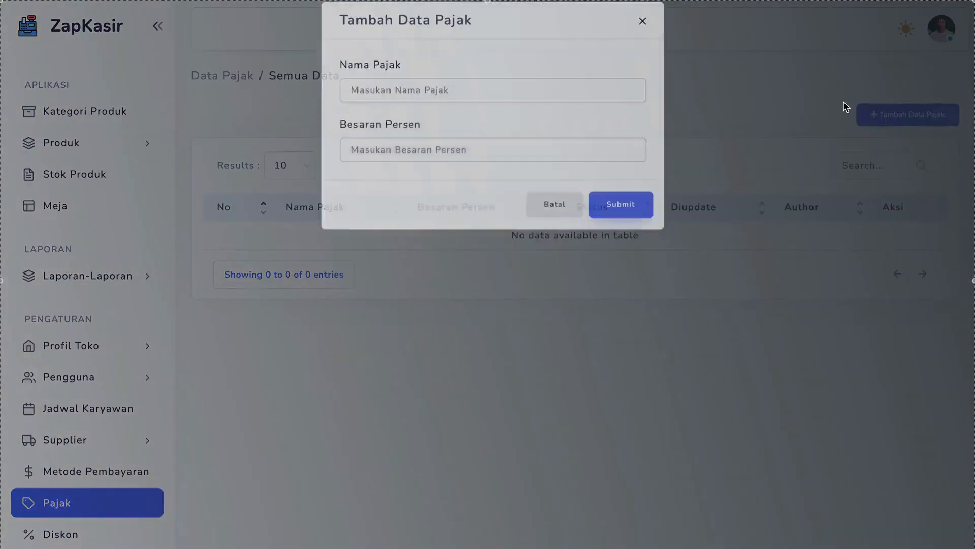
click(434, 106)
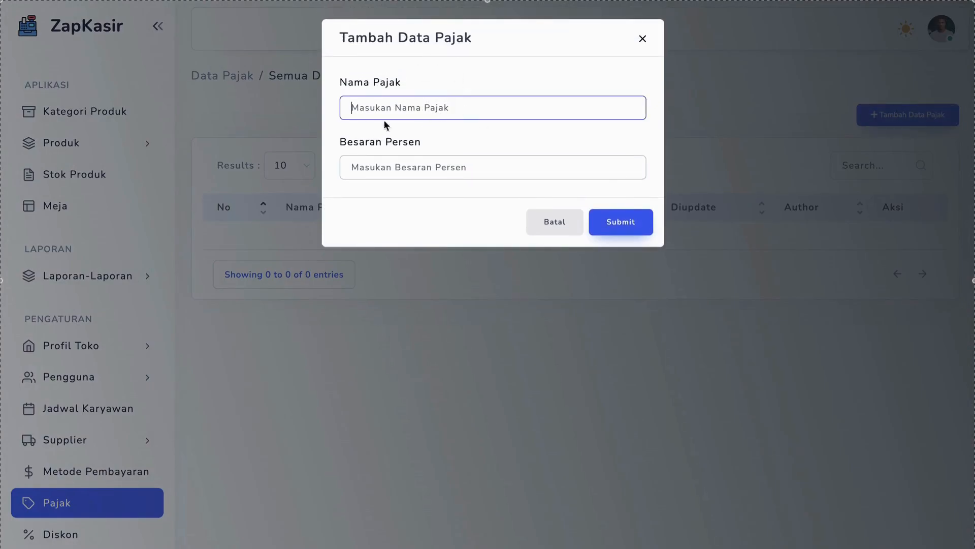
click(382, 173)
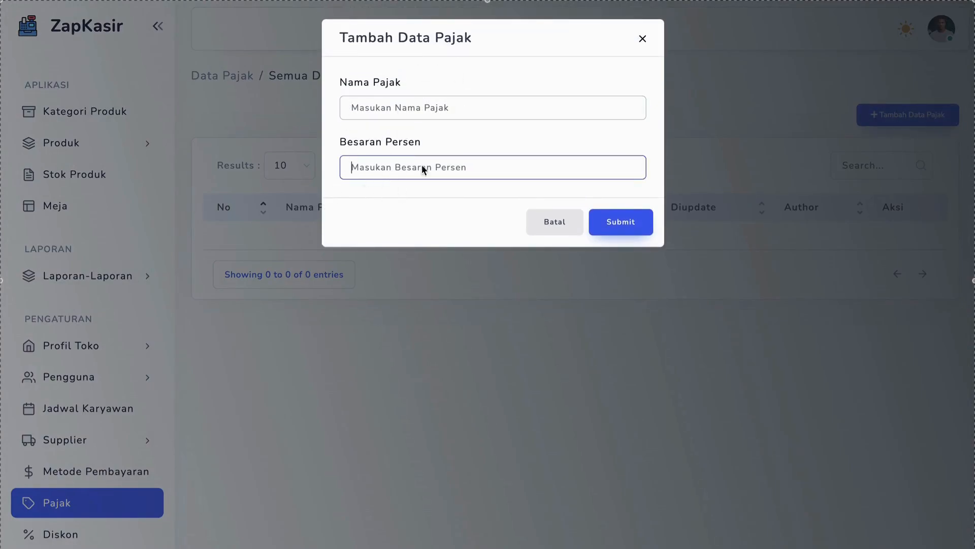
click(298, 291)
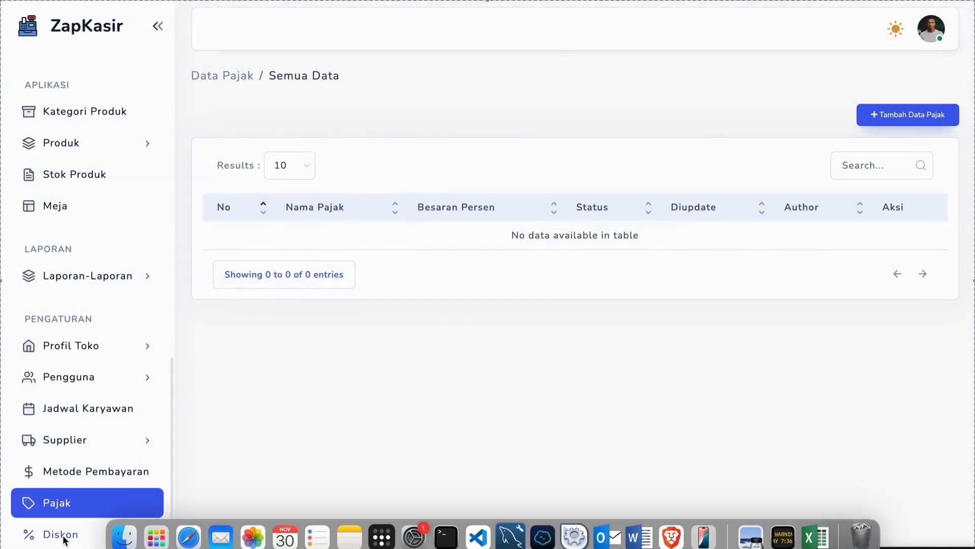
Open the discount page (Diskon) and check its store filter, keeping Rencangan selected
click(62, 534)
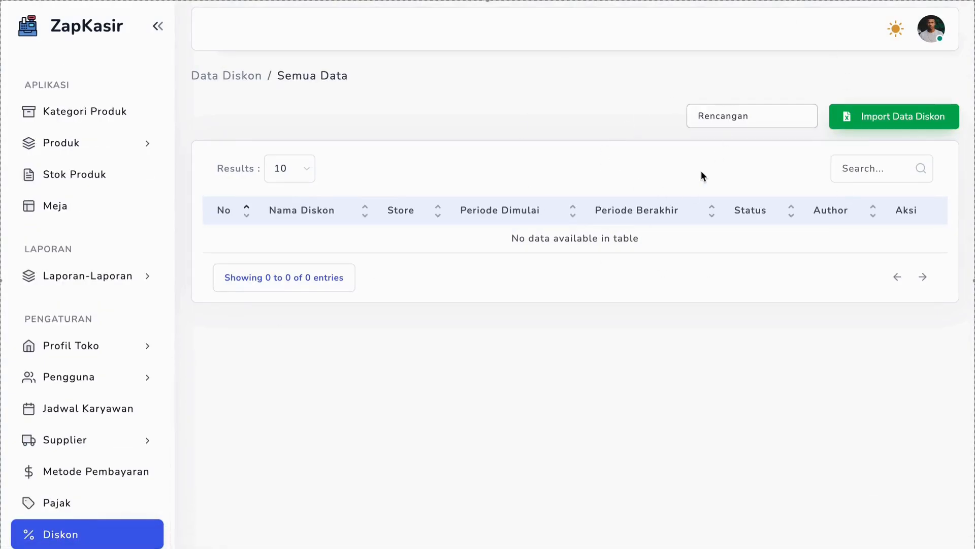
click(746, 117)
click(645, 144)
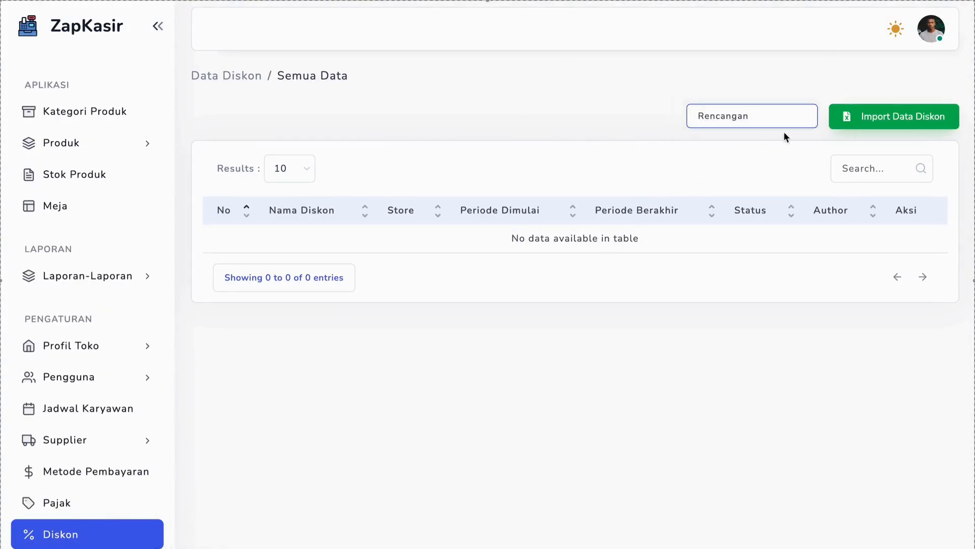
Review the discount name, store, period and Excel file fields of the product discount import form, and close it without importing
click(912, 120)
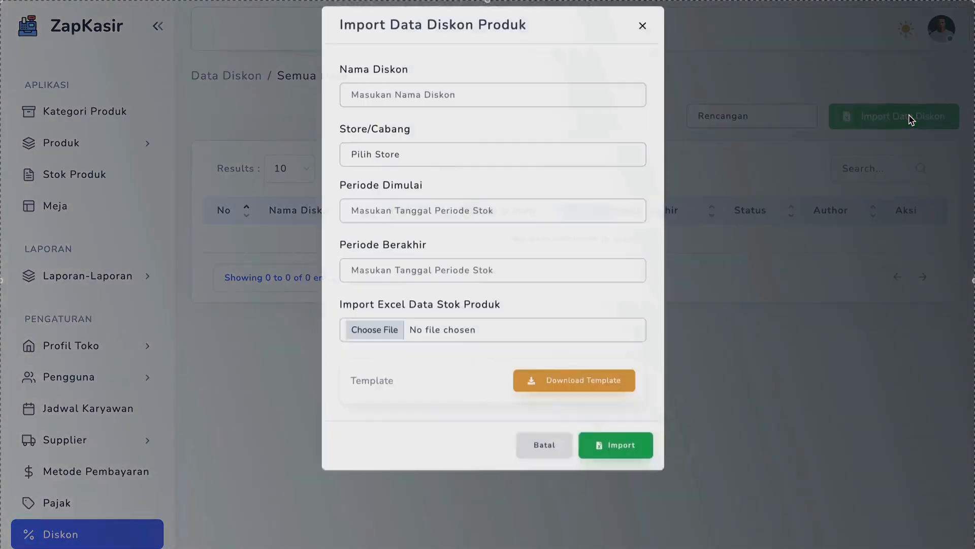
click(374, 105)
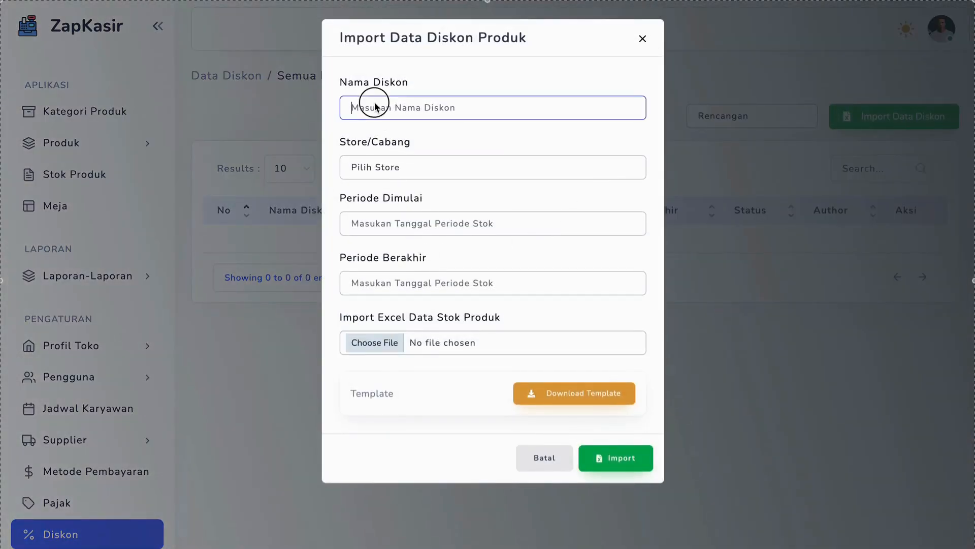
click(358, 171)
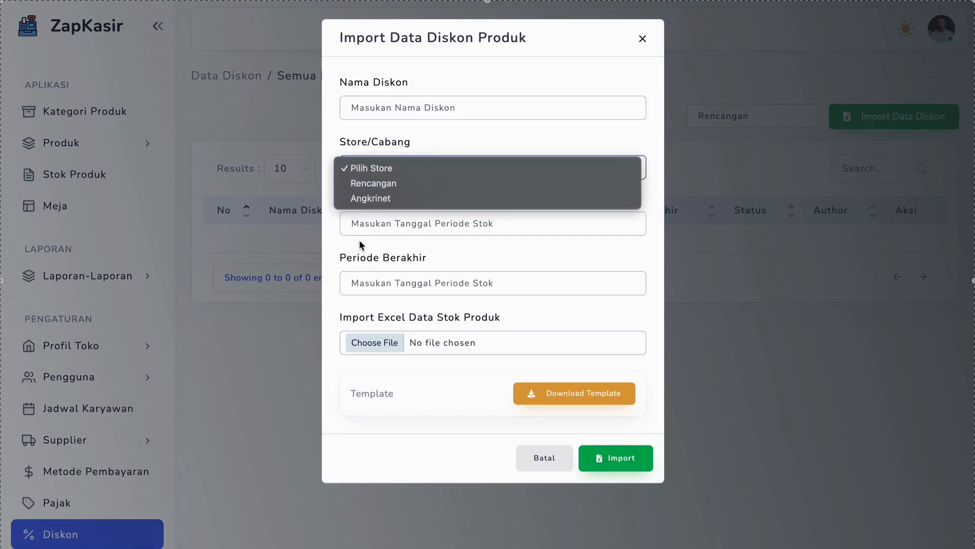
click(359, 239)
click(355, 168)
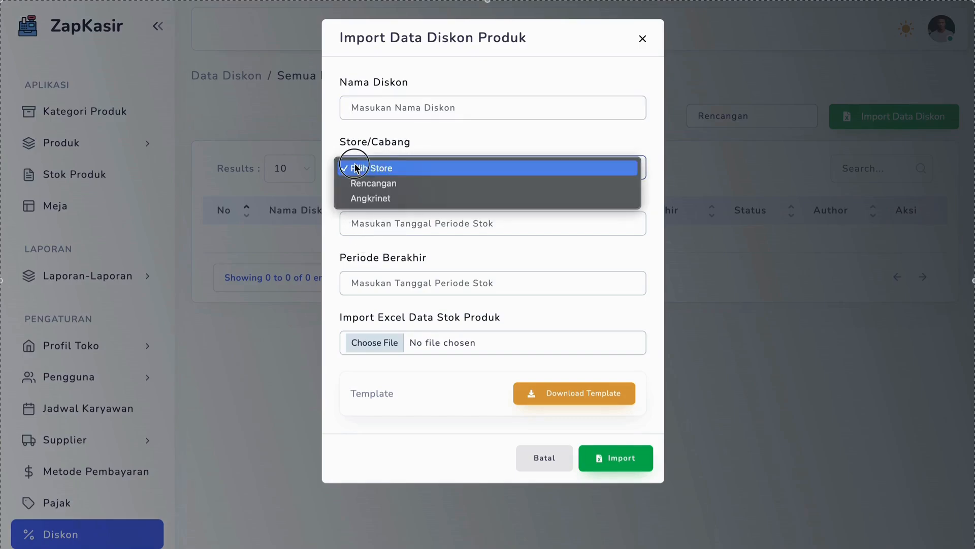
click(329, 235)
click(370, 233)
click(329, 210)
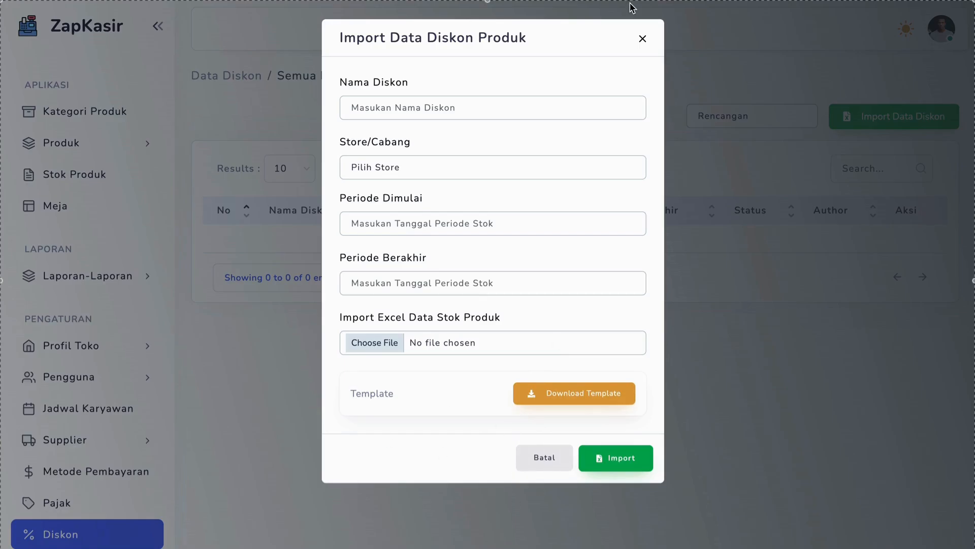
click(642, 38)
Return to the dashboard and log out of the admin account
scroll(102, 182, up, 1)
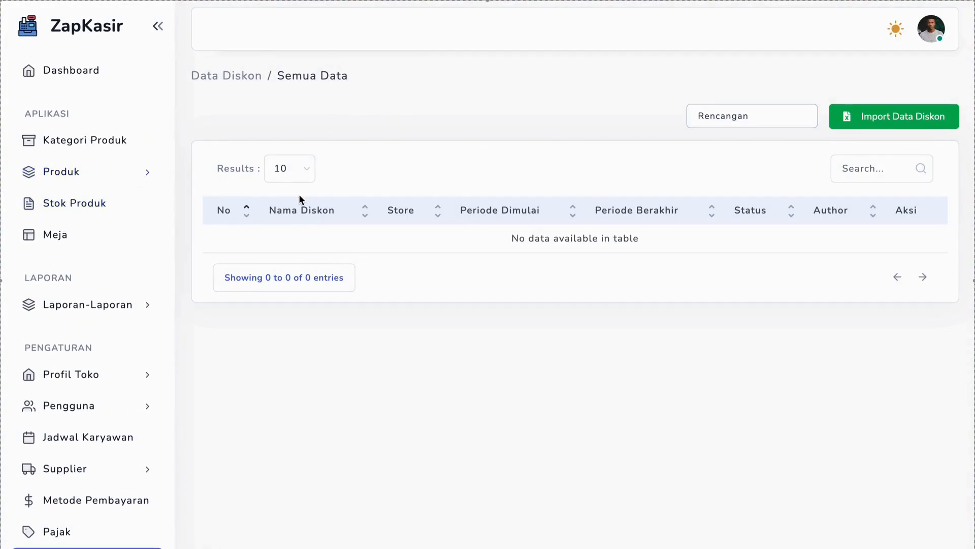
click(79, 80)
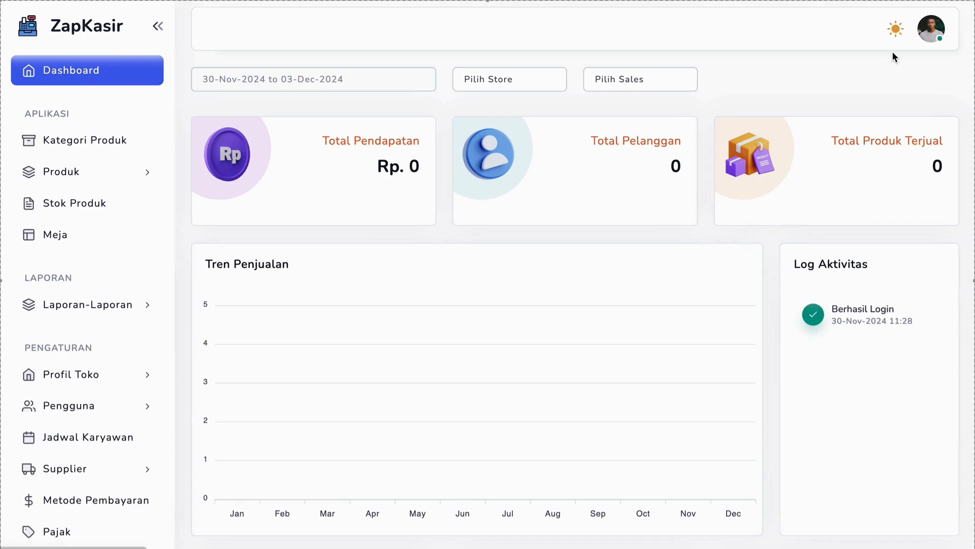
click(930, 41)
click(898, 138)
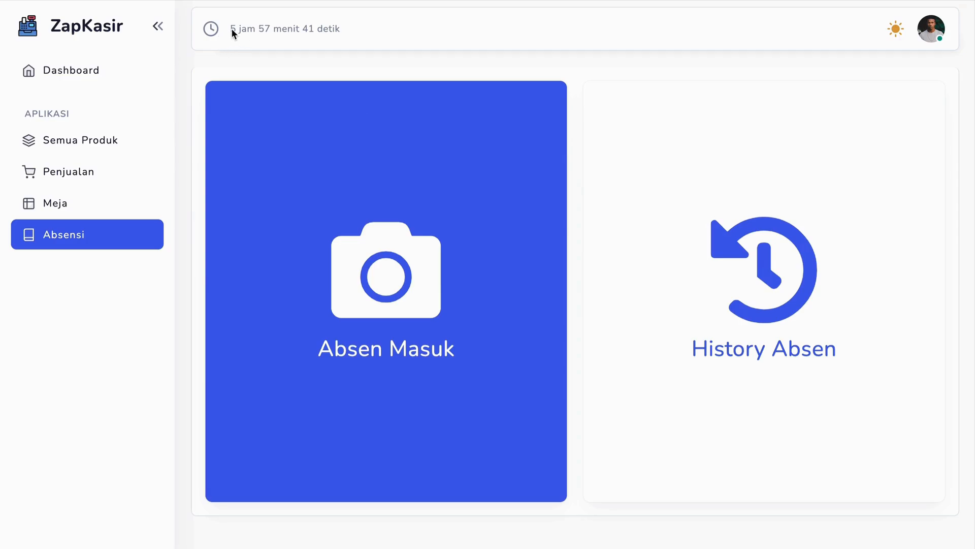
Examine the hours, minutes and seconds countdown shown above the employee attendance page (Absensi)
drag(230, 31, 335, 36)
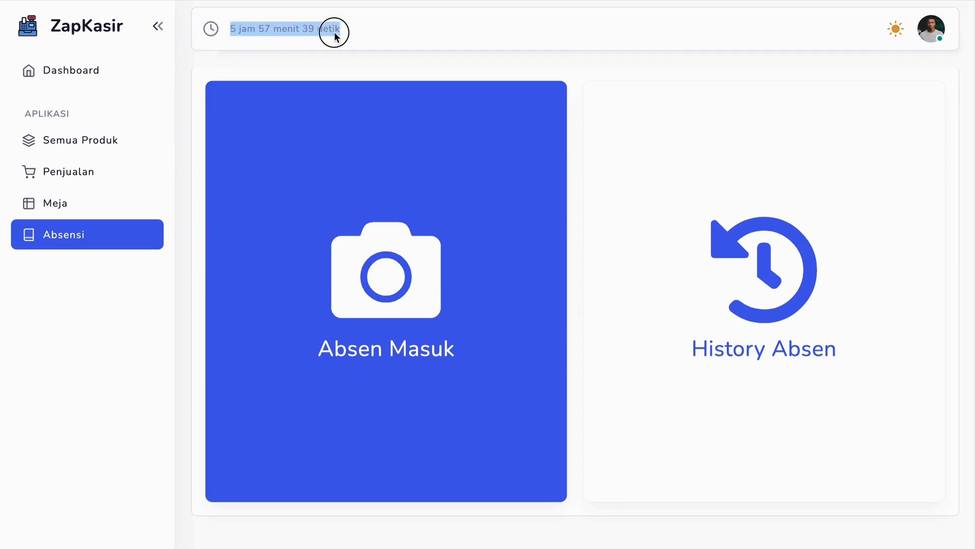
click(333, 32)
drag(234, 29, 270, 27)
click(336, 29)
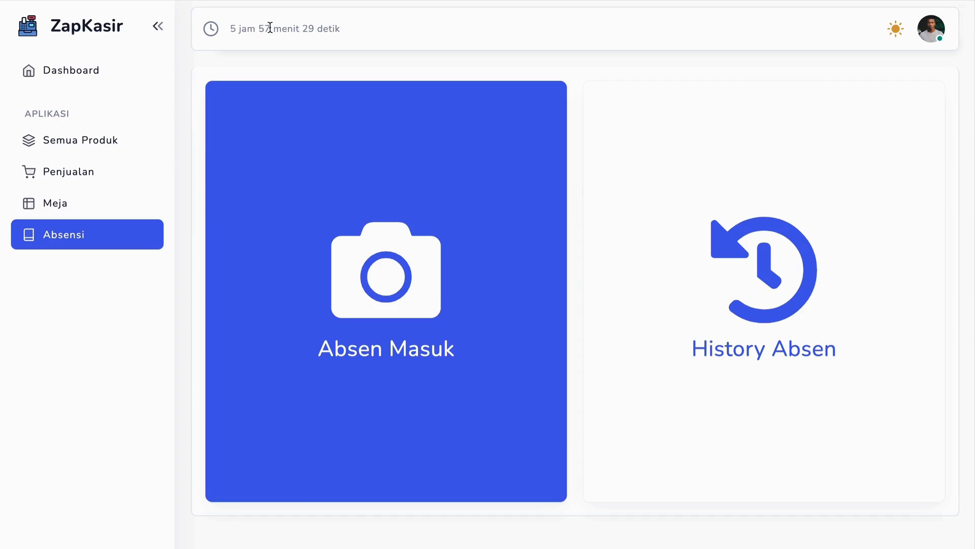
triple_click(305, 33)
Record the employee's clock-in (Absen Masuk) by taking a face photo
click(408, 237)
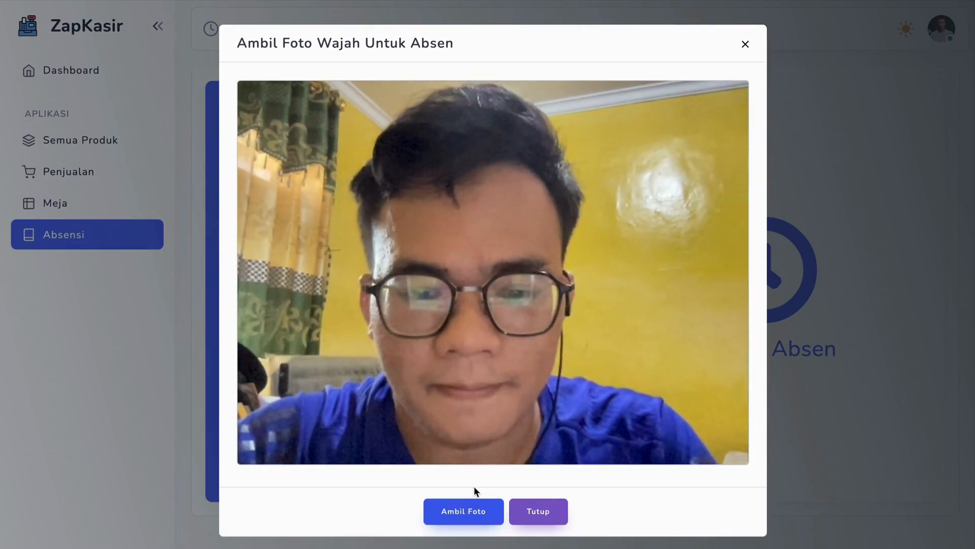
click(462, 509)
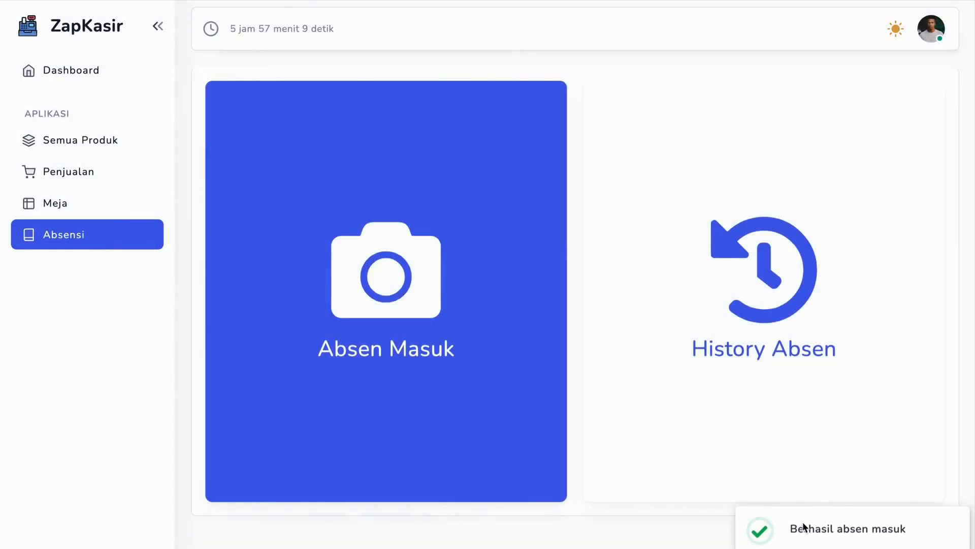
triple_click(804, 529)
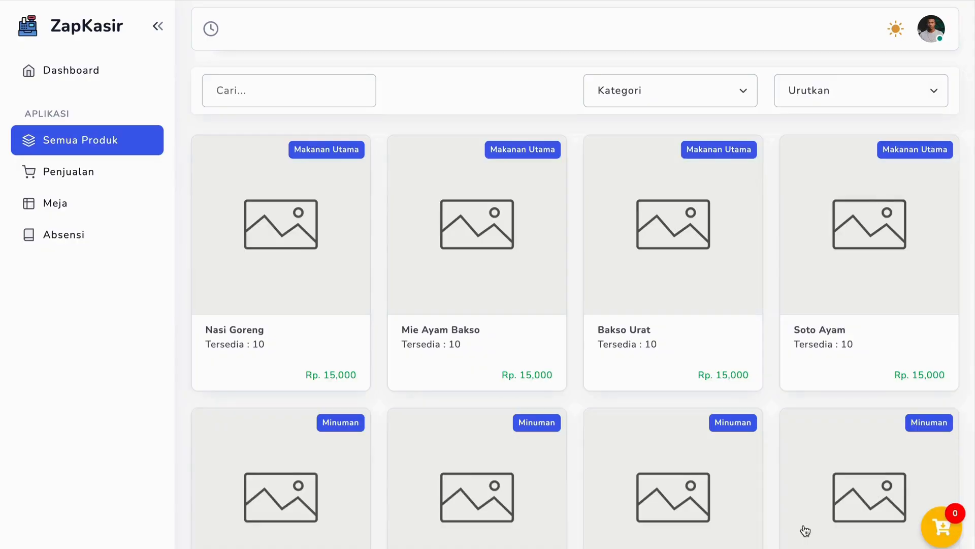
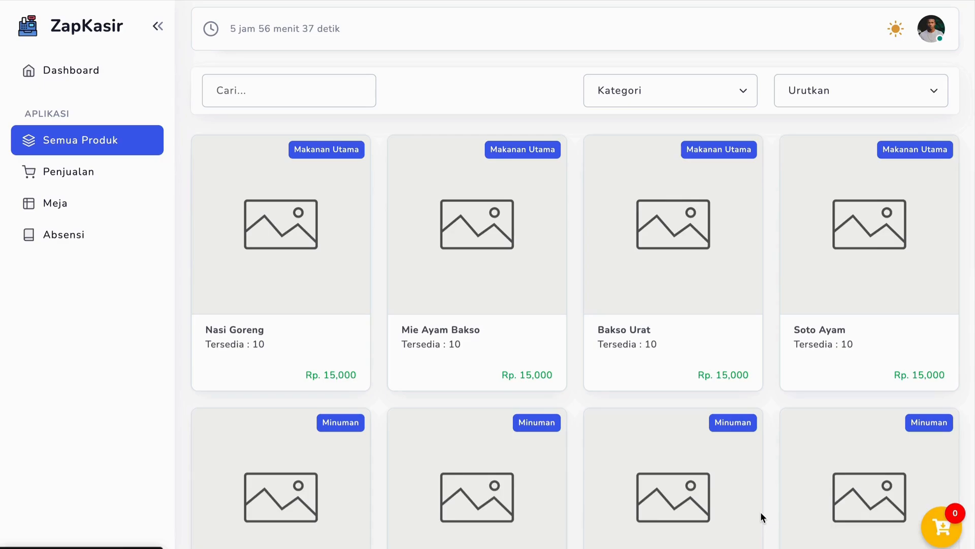
Examine the names, categories, stock and prices of the items across the employee's product list
scroll(605, 306, down, 3)
scroll(605, 306, up, 3)
scroll(257, 235, down, 5)
scroll(257, 235, down, 2)
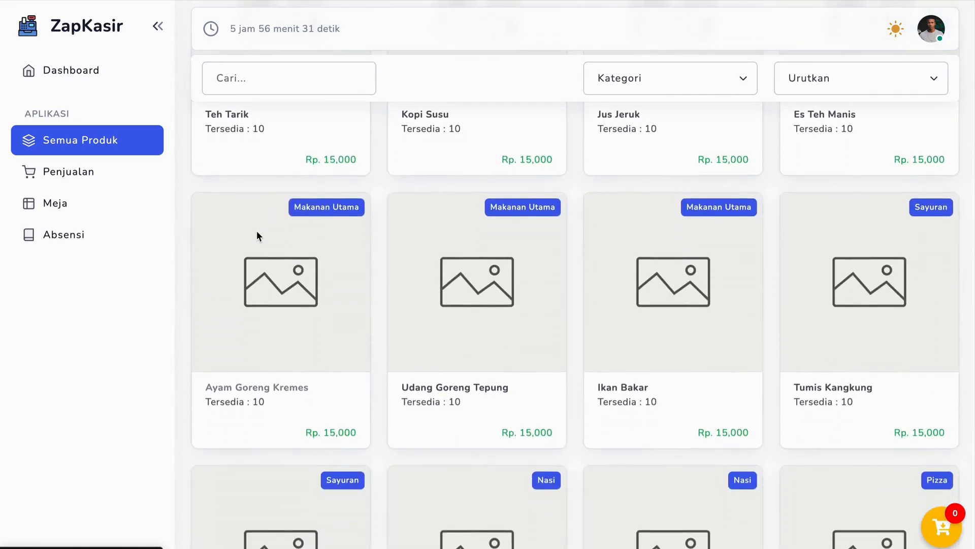
scroll(257, 235, up, 6)
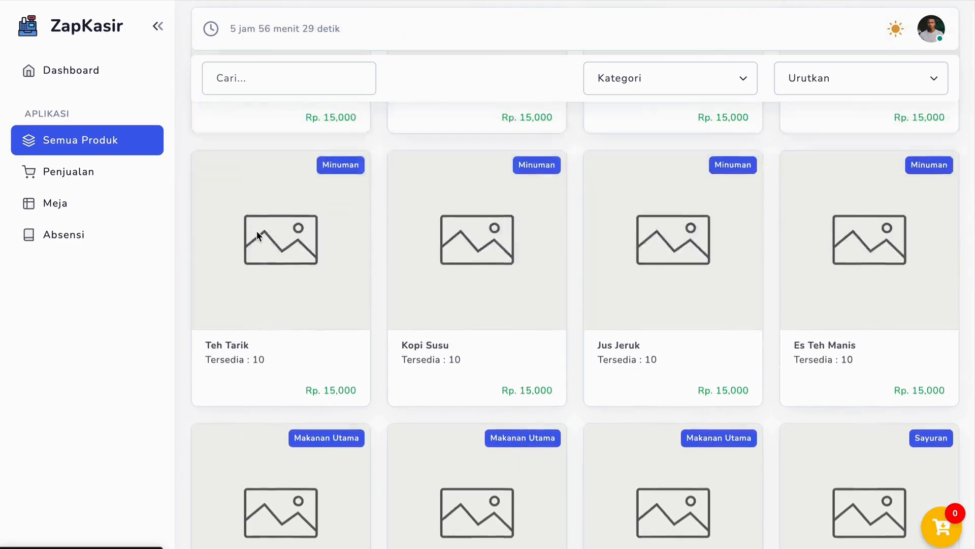
scroll(257, 234, down, 8)
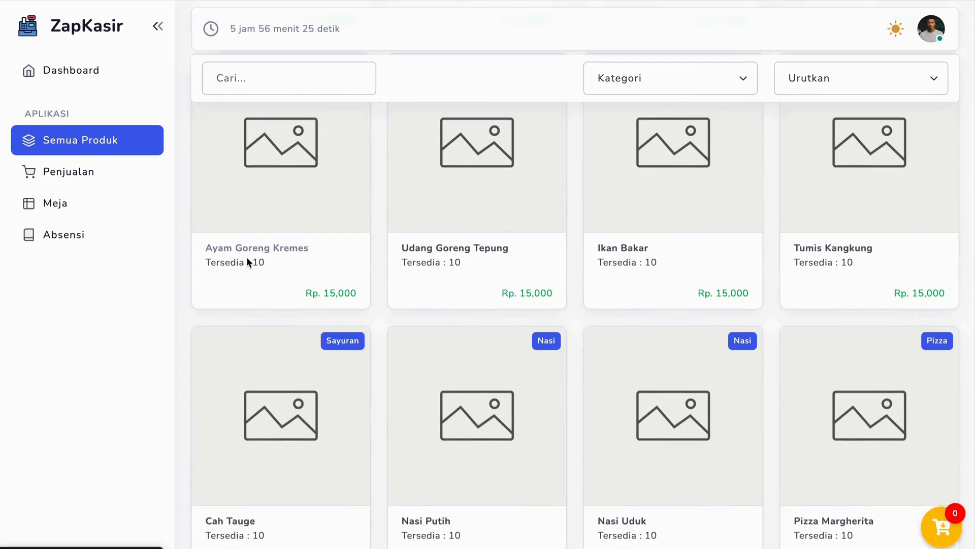
scroll(331, 277, down, 15)
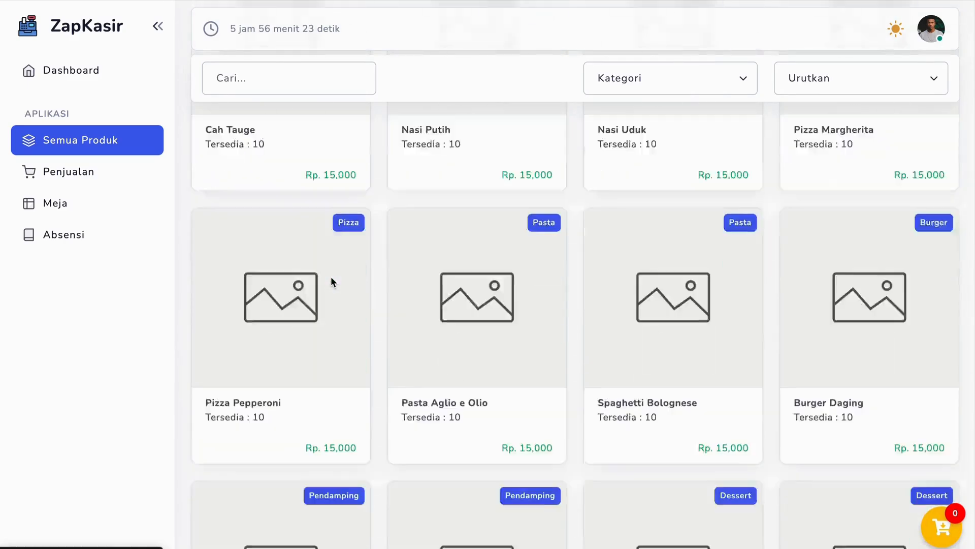
scroll(331, 277, up, 20)
scroll(330, 276, up, 3)
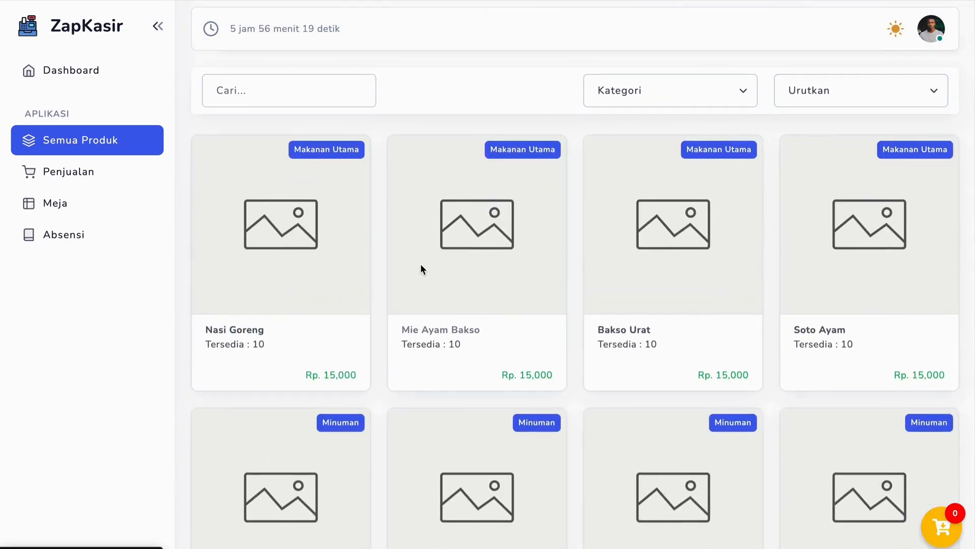
Open the employee dashboard and review its summary cards, sales trend chart, activity log and category charts
click(88, 69)
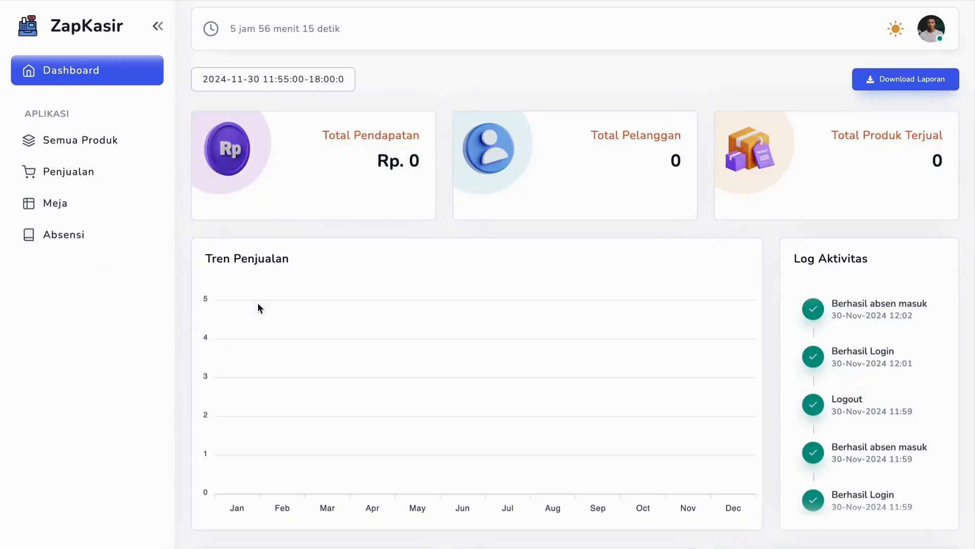
scroll(274, 274, down, 6)
scroll(274, 275, up, 6)
scroll(298, 335, down, 6)
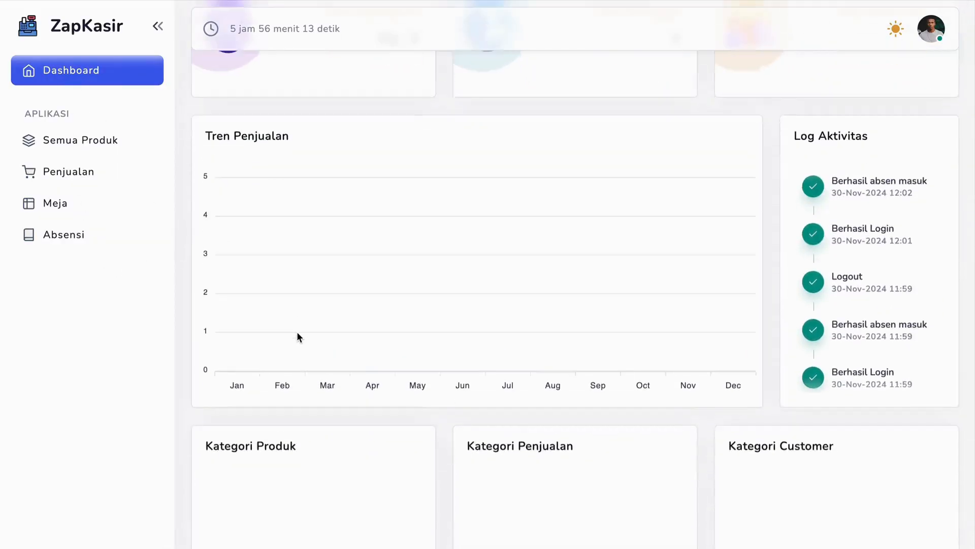
scroll(298, 335, up, 3)
scroll(297, 330, up, 3)
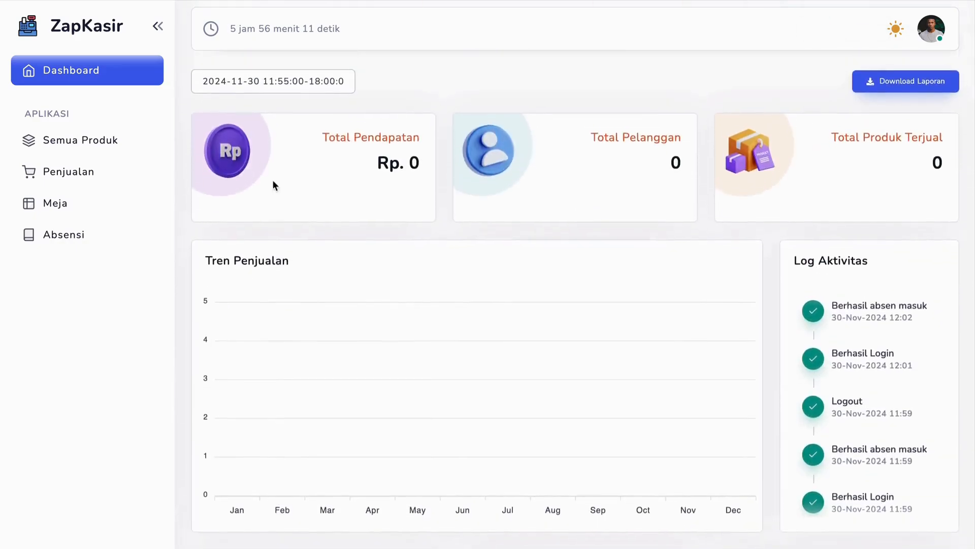
Return to the product list, filter it by the Burger category and add 2 Burger Daging to the cart
click(70, 140)
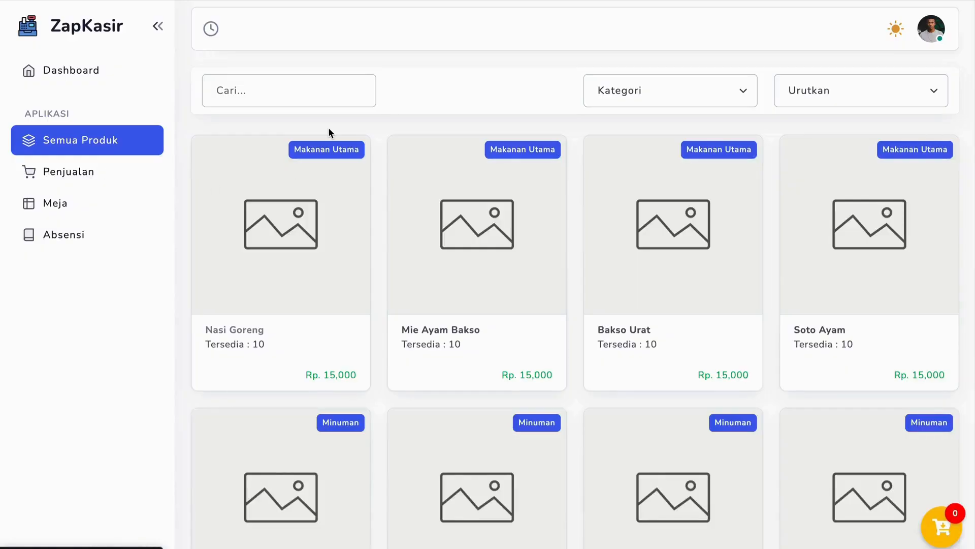
click(322, 95)
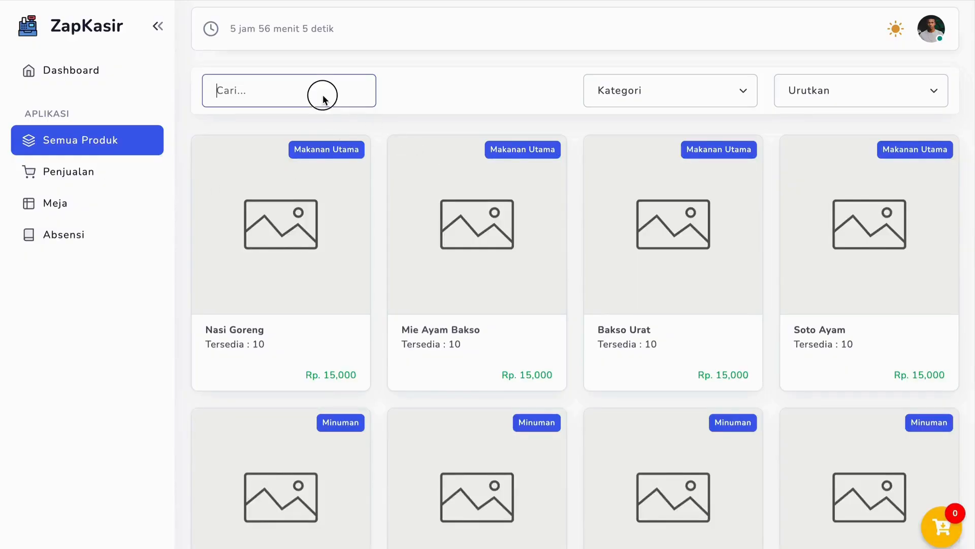
click(632, 89)
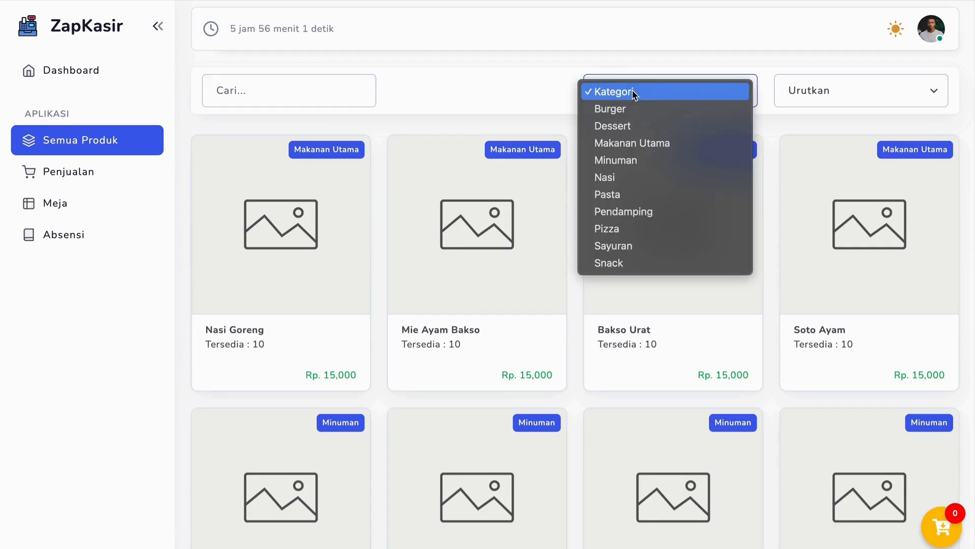
click(633, 117)
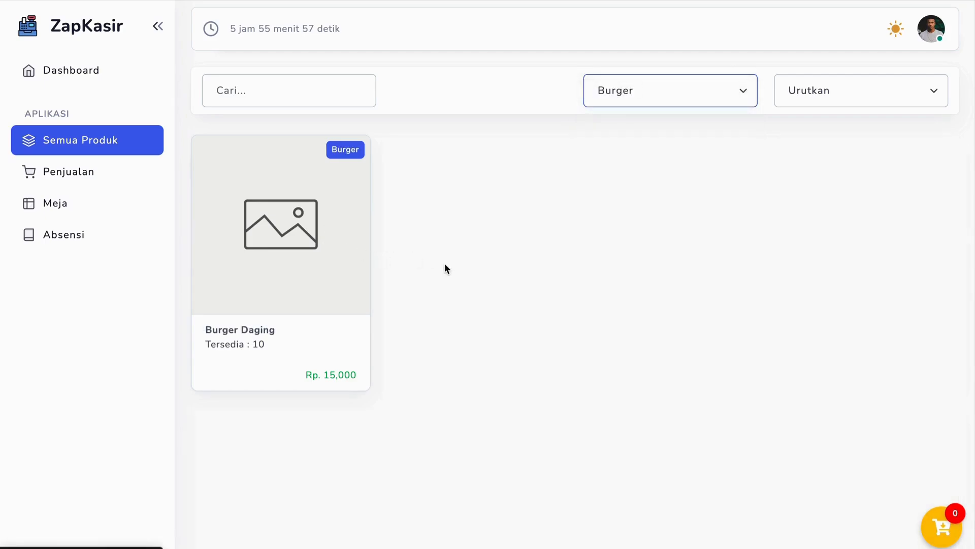
click(293, 273)
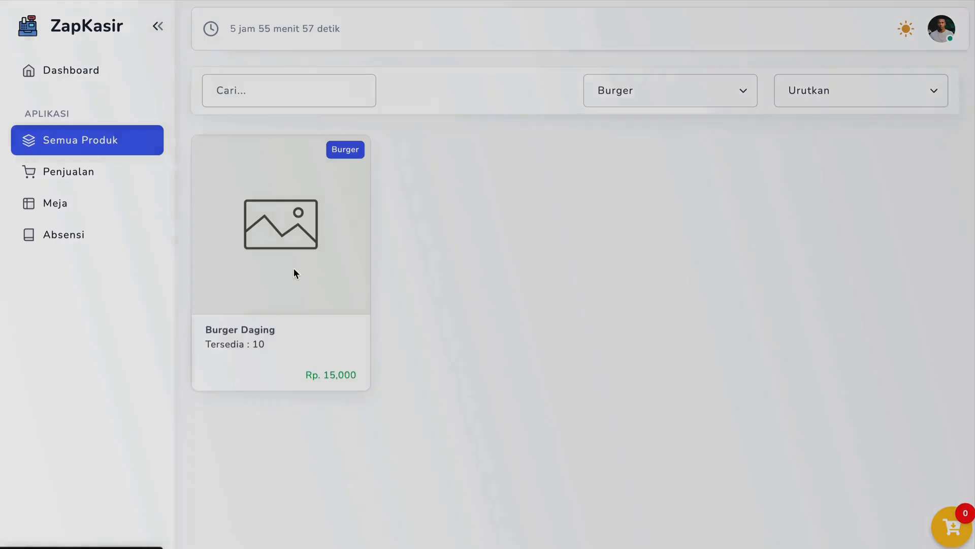
click(837, 297)
click(837, 297)
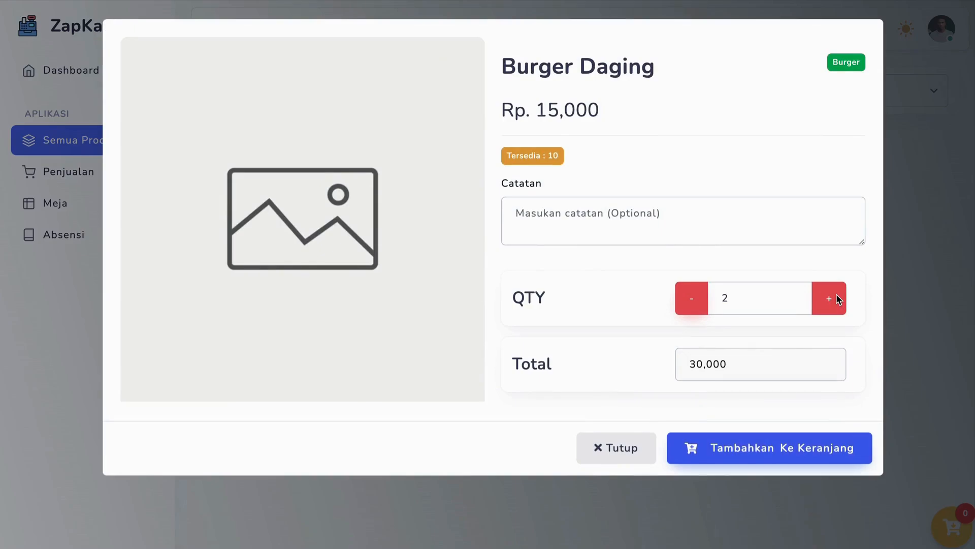
click(731, 453)
Filter the products by the Minuman category and add 1 Es Teh Manis to the cart
click(701, 92)
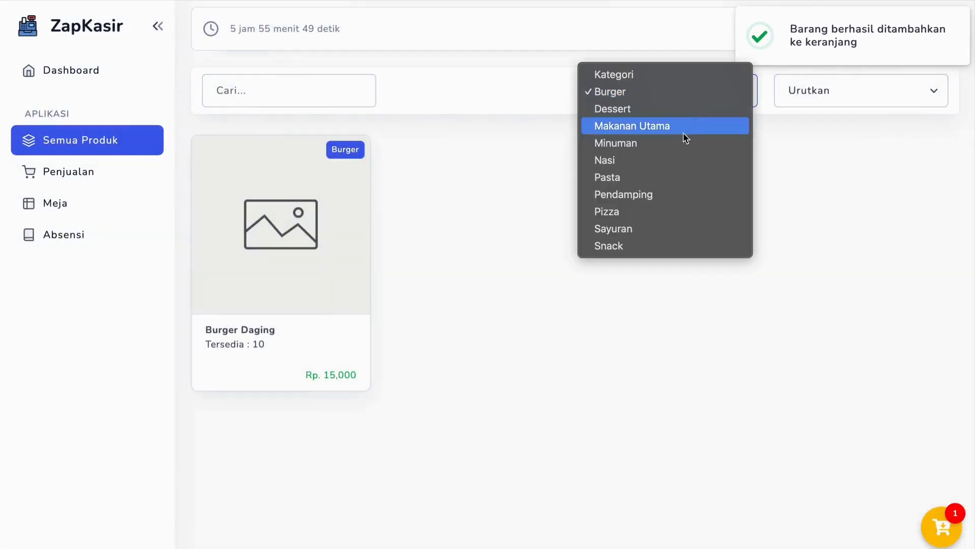
click(653, 142)
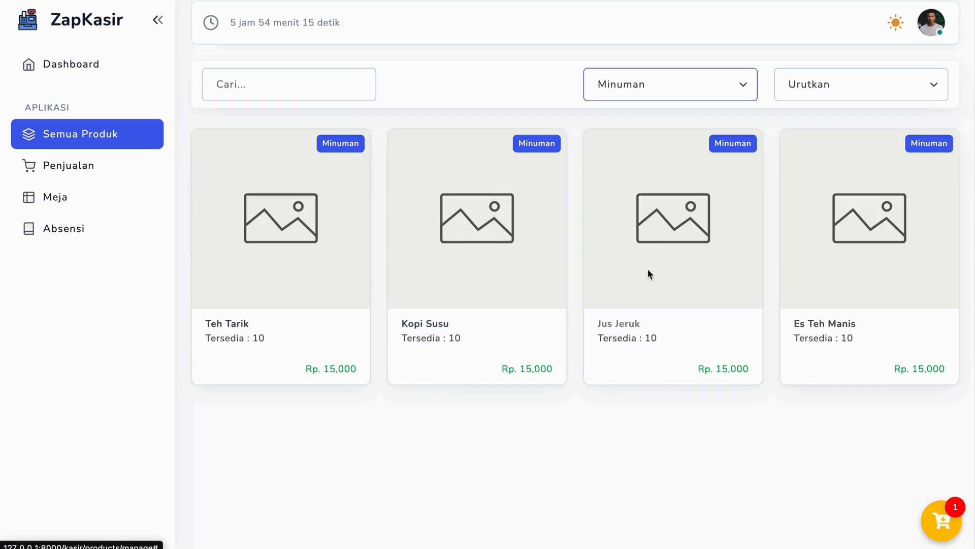
click(828, 224)
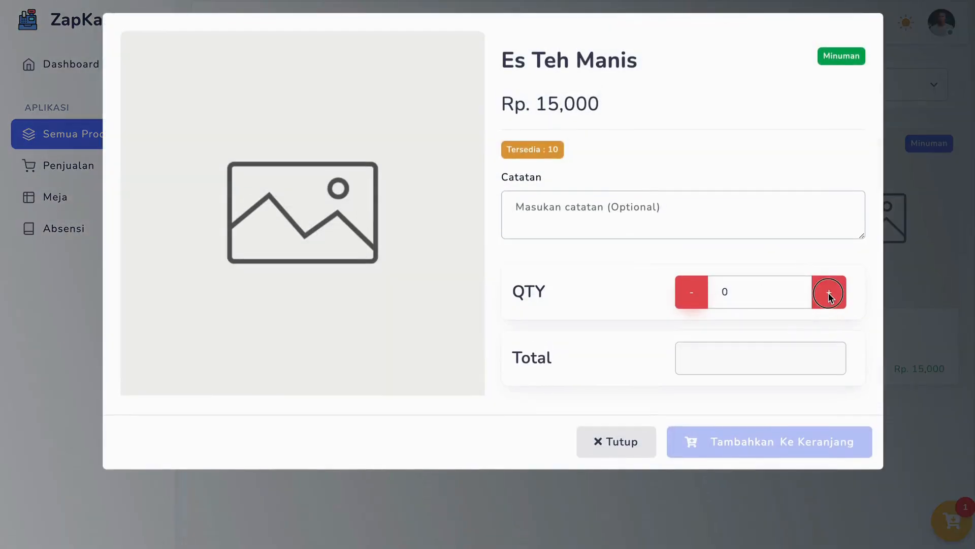
click(829, 293)
click(787, 448)
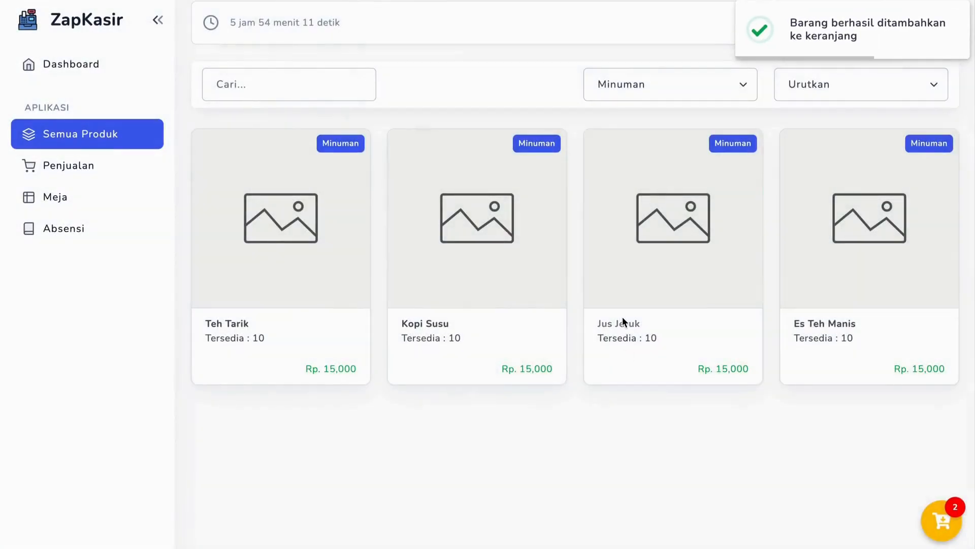
Add 1 Jus Jeruk to the cart
click(624, 321)
click(831, 290)
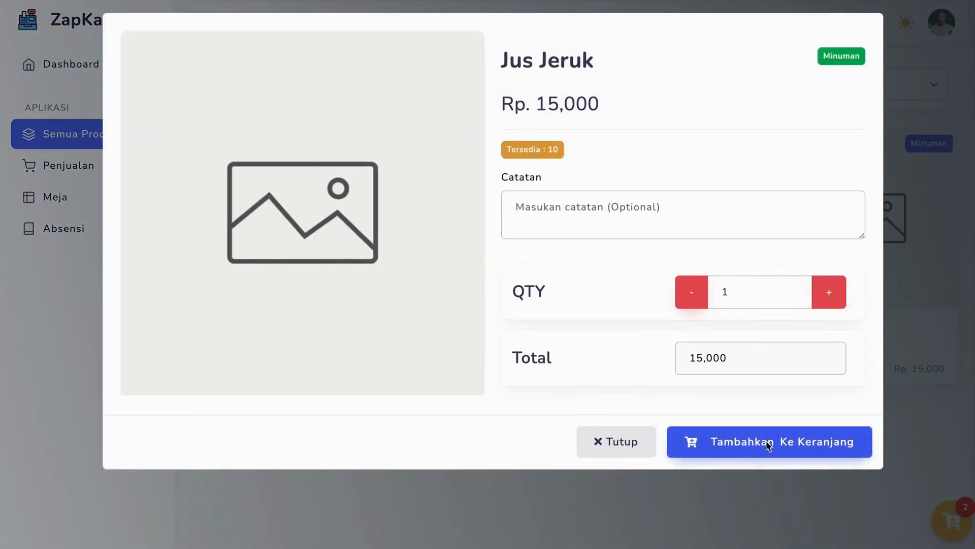
click(746, 447)
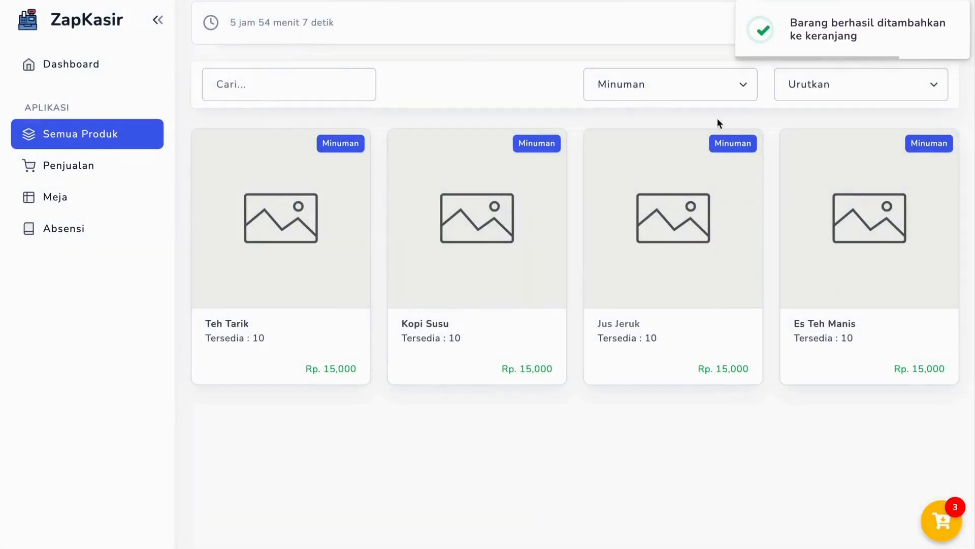
Filter the products by the Pendamping category and add 2 French Fries to the cart
click(711, 85)
click(697, 136)
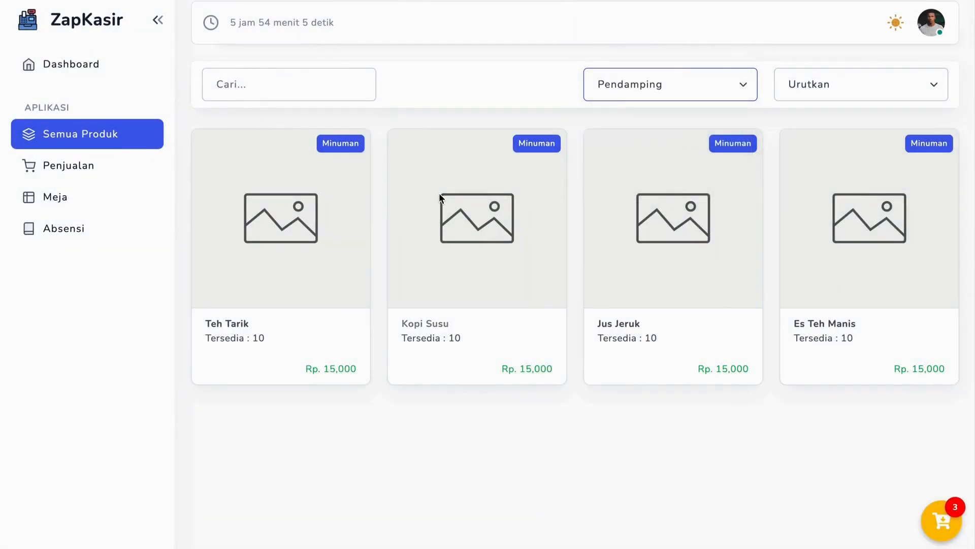
click(326, 242)
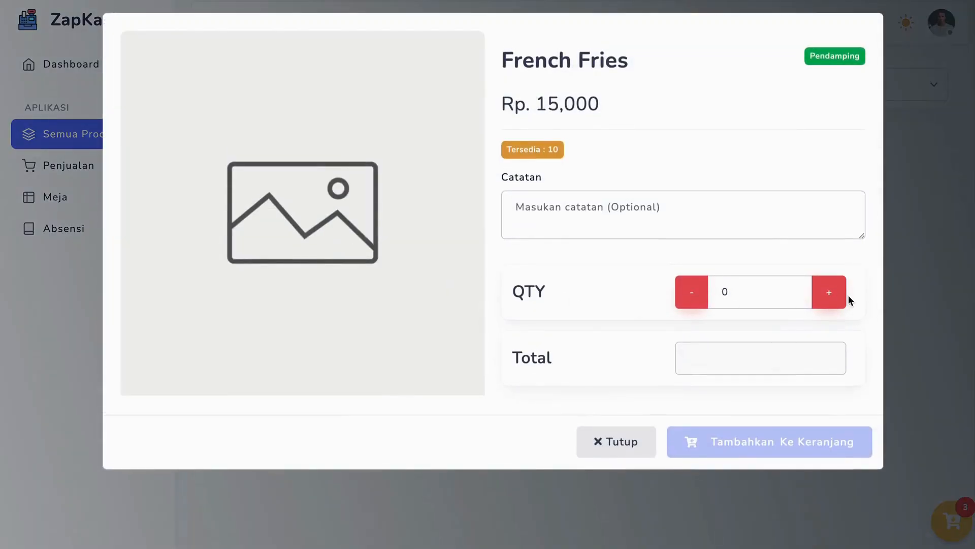
click(841, 291)
click(841, 290)
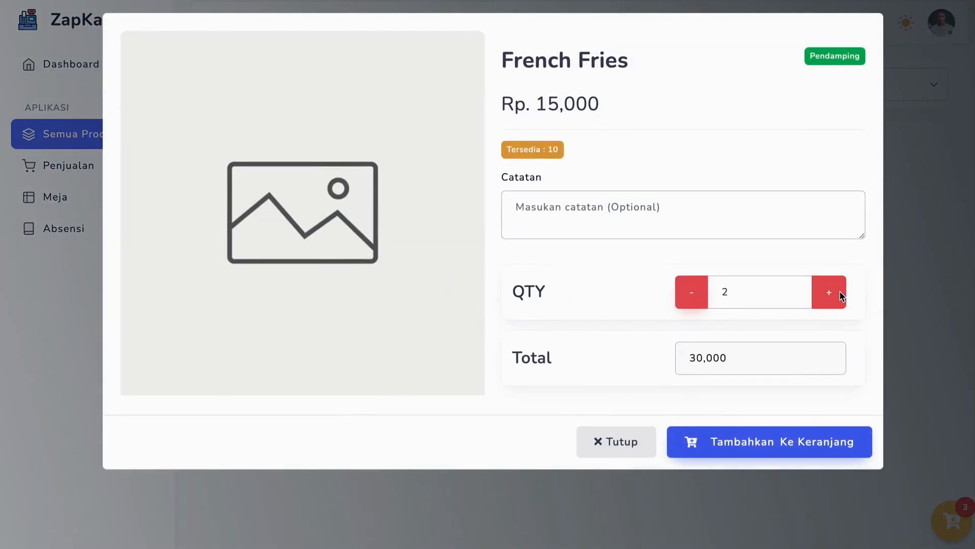
click(777, 436)
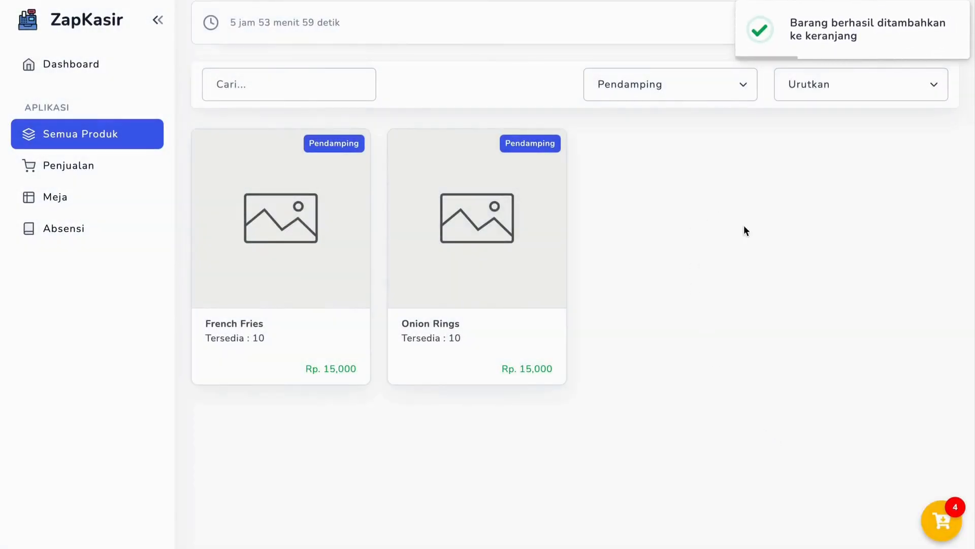
Review the products, quantities and totals in the shopping cart, and proceed to checkout
click(943, 516)
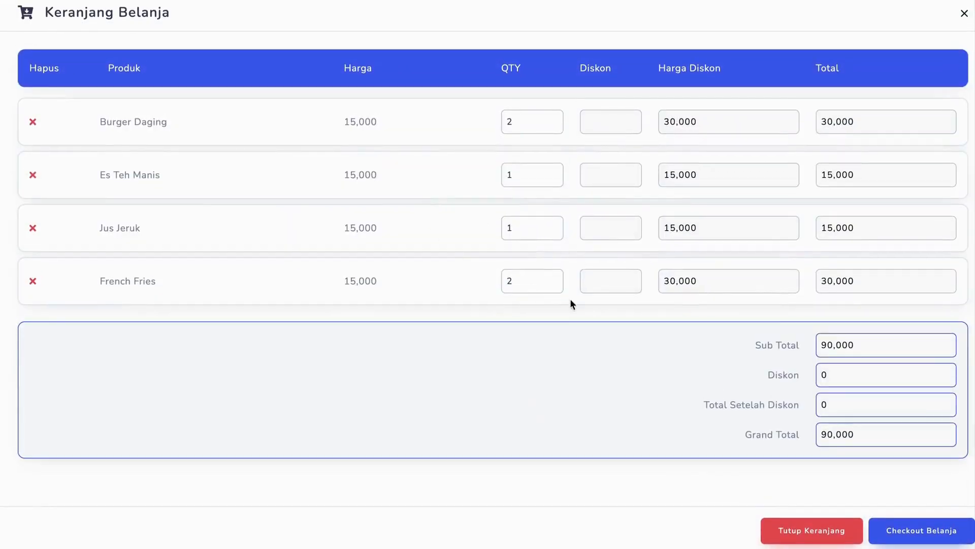
click(964, 13)
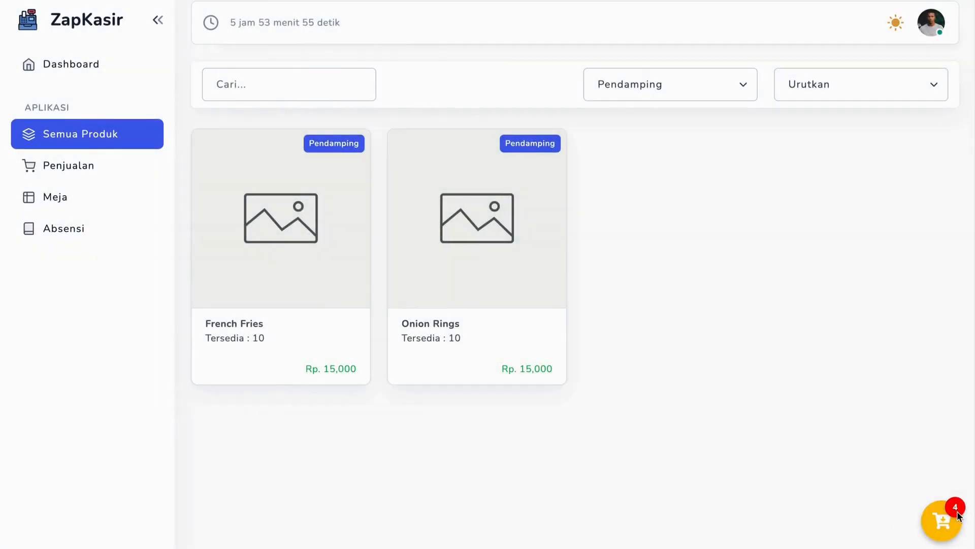
click(932, 518)
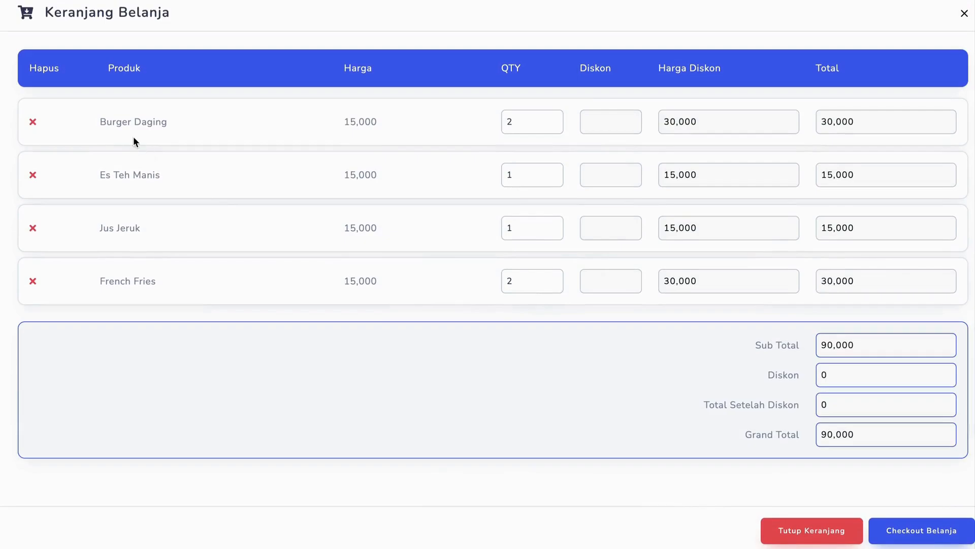
drag(106, 121, 214, 129)
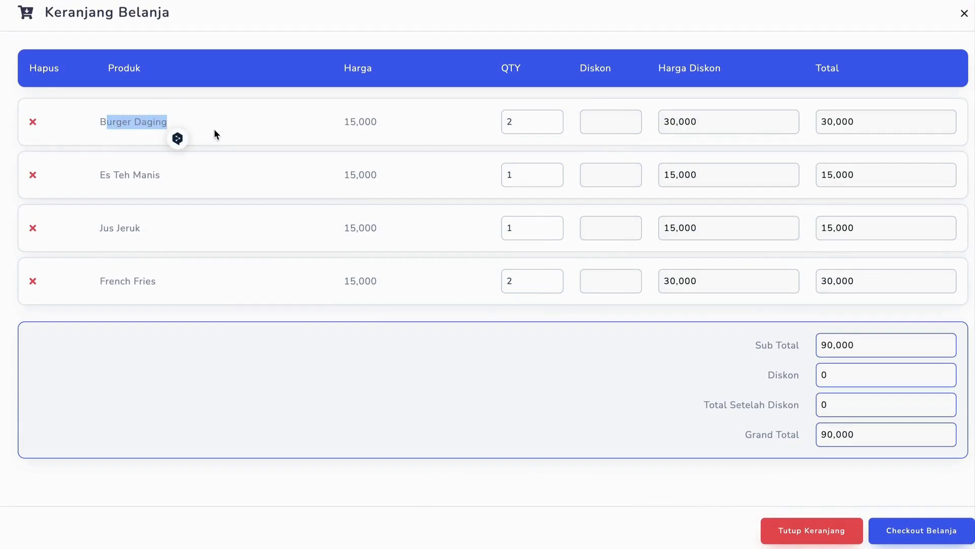
click(222, 131)
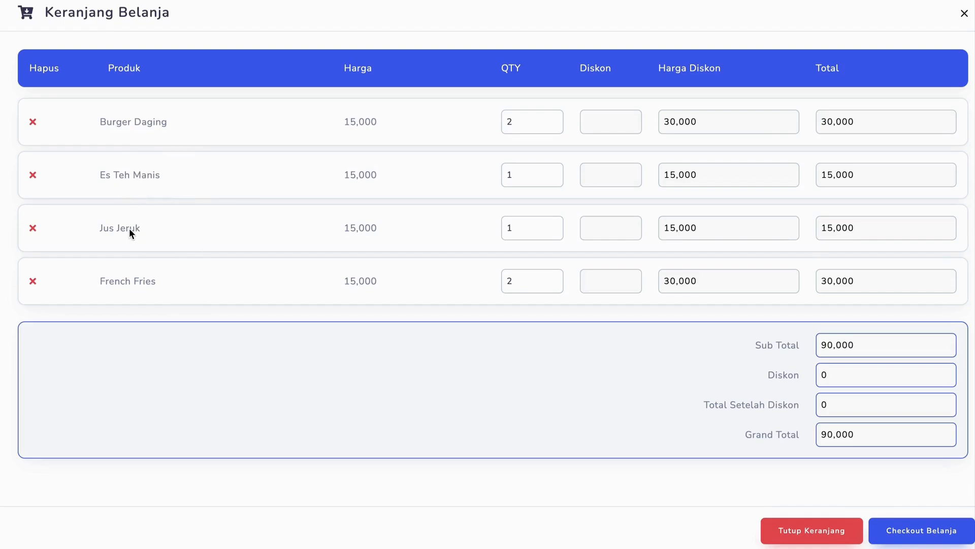
drag(129, 228, 169, 227)
click(906, 534)
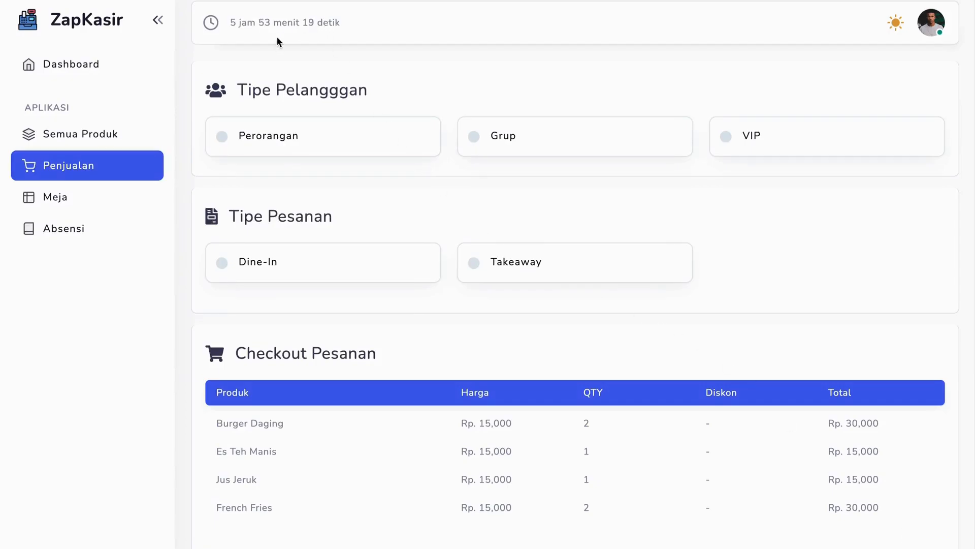
Examine the customer type, order type and ordered products with their totals on the sales checkout page
scroll(275, 114, down, 5)
scroll(275, 113, up, 5)
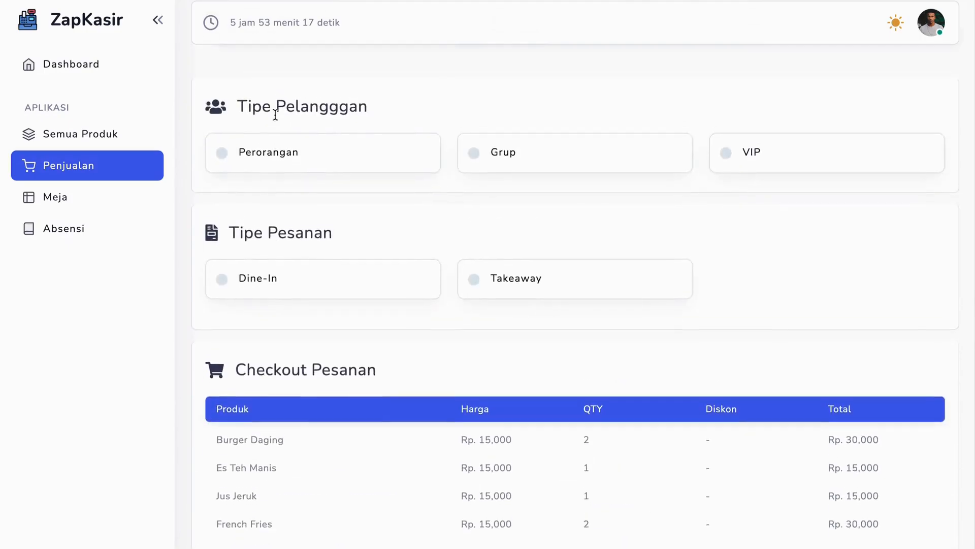
scroll(275, 115, down, 1)
scroll(275, 115, down, 3)
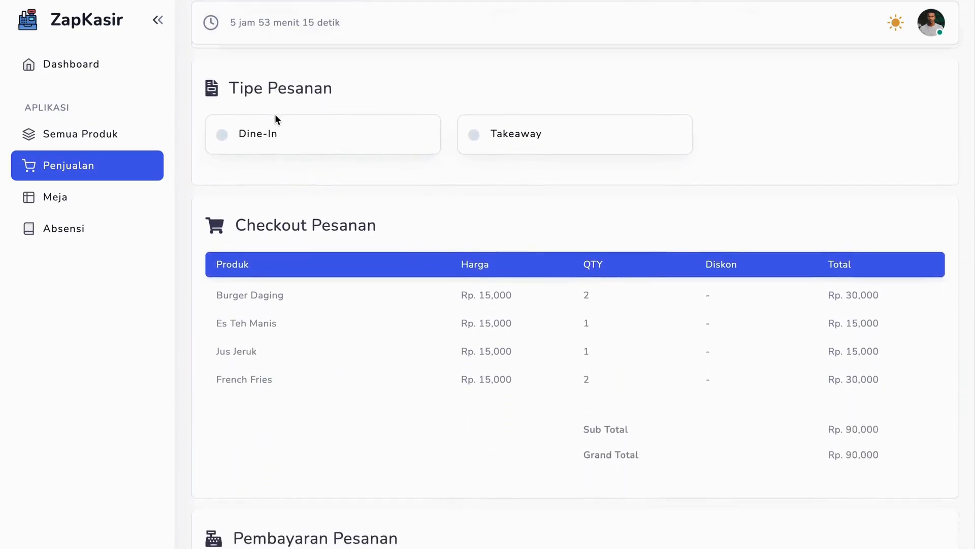
scroll(300, 254, up, 1)
drag(222, 297, 869, 478)
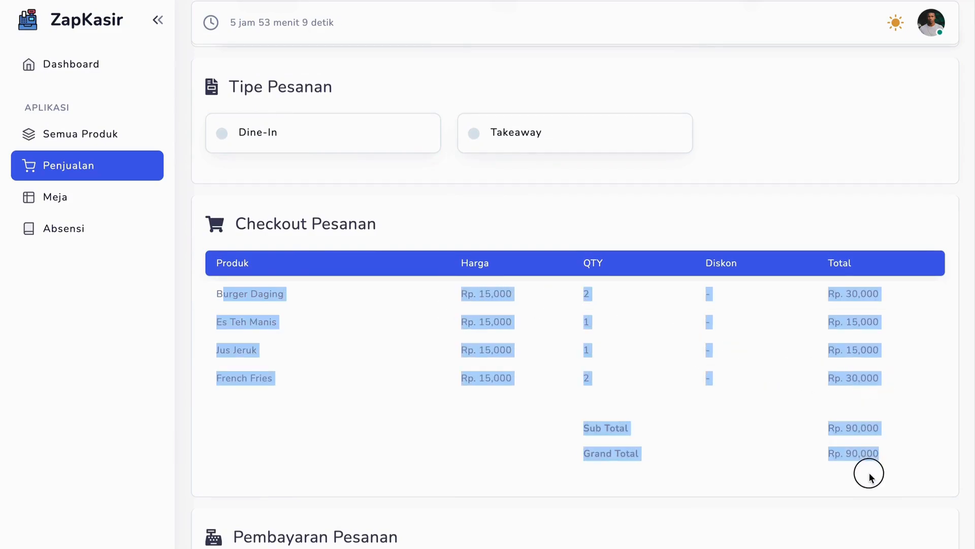
click(621, 411)
scroll(626, 457, down, 5)
scroll(628, 471, up, 1)
scroll(626, 471, up, 6)
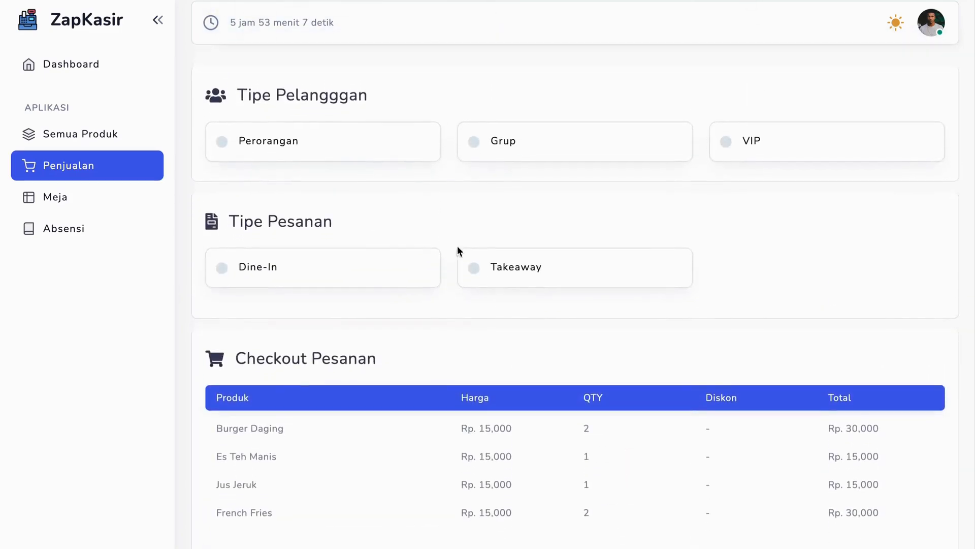
Set the customer type to Perorangan and the order type to Dine-In at table 001
click(239, 136)
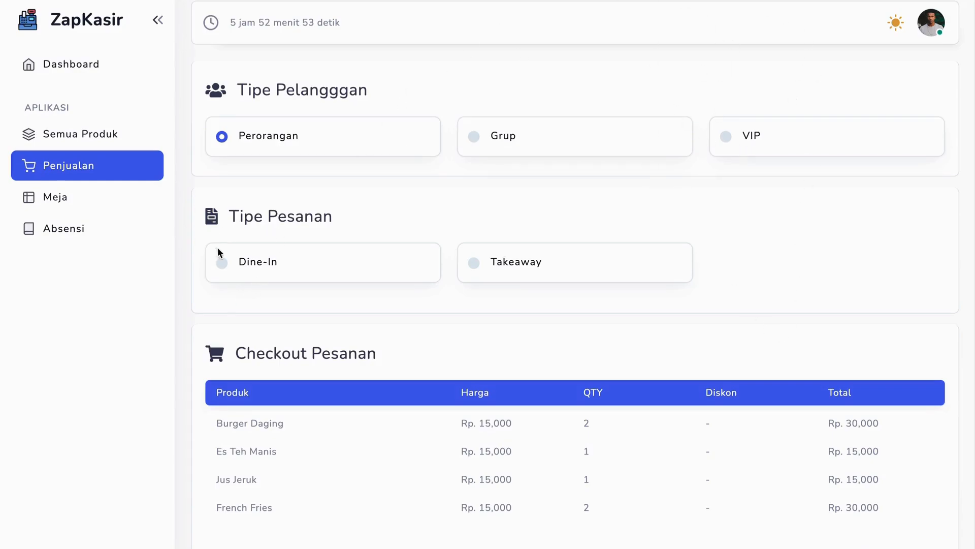
click(224, 264)
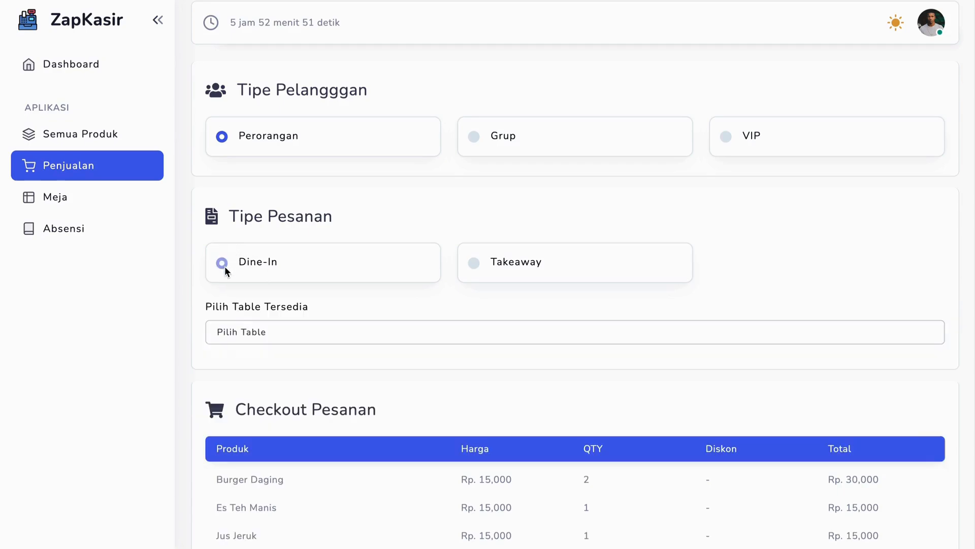
click(252, 332)
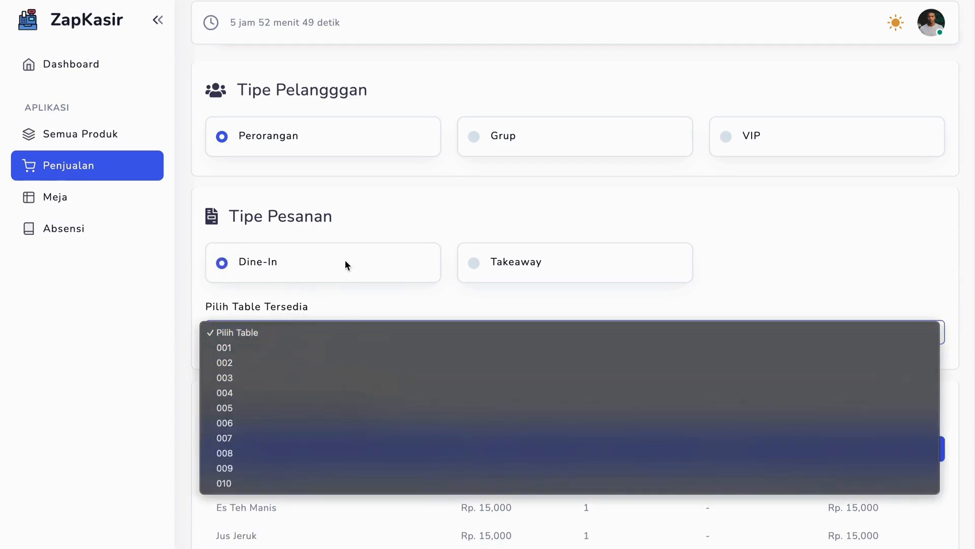
click(260, 351)
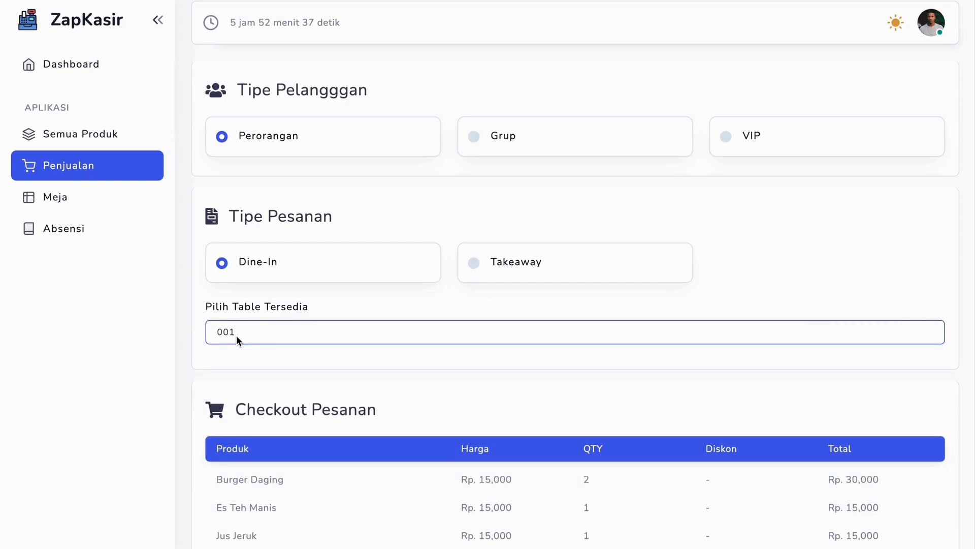
Choose Cash as the order's payment method and enter the customer's name
scroll(236, 335, down, 5)
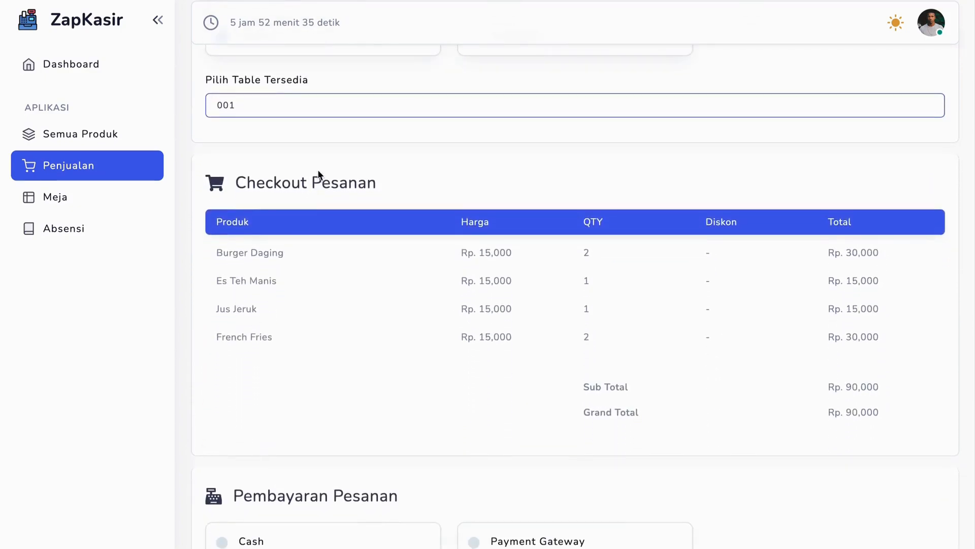
scroll(318, 345, down, 4)
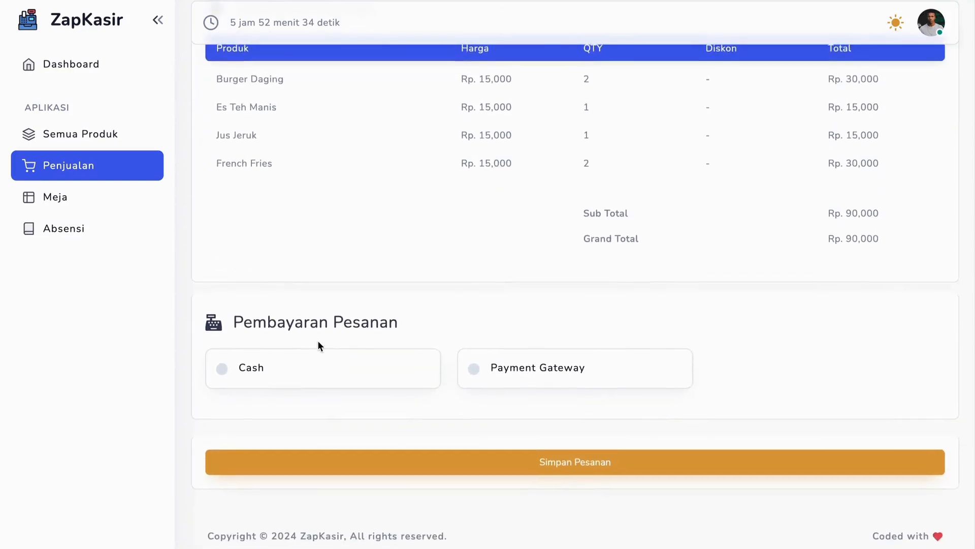
click(222, 373)
click(297, 461)
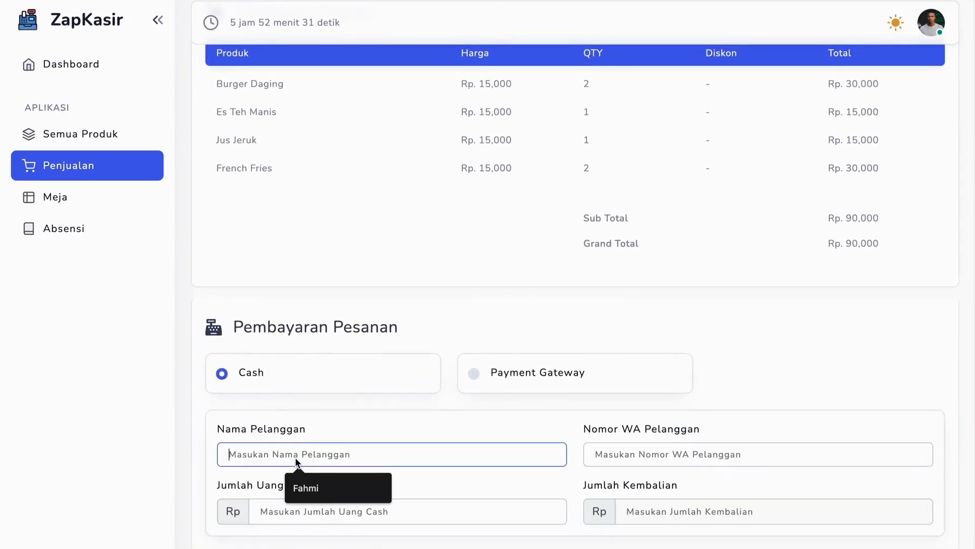
click(327, 487)
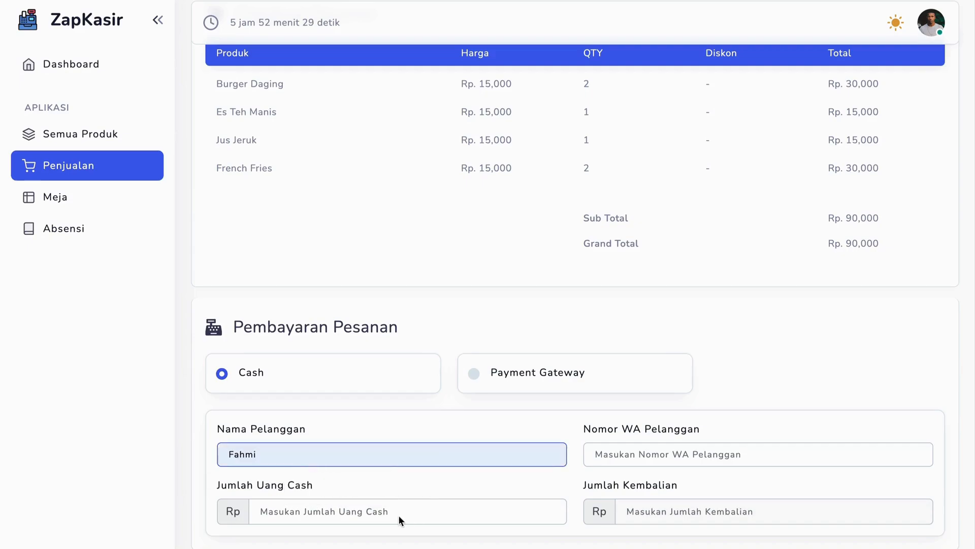
Set the cash amount received to Rp 90,000, then save the order and confirm saving
scroll(635, 435, down, 3)
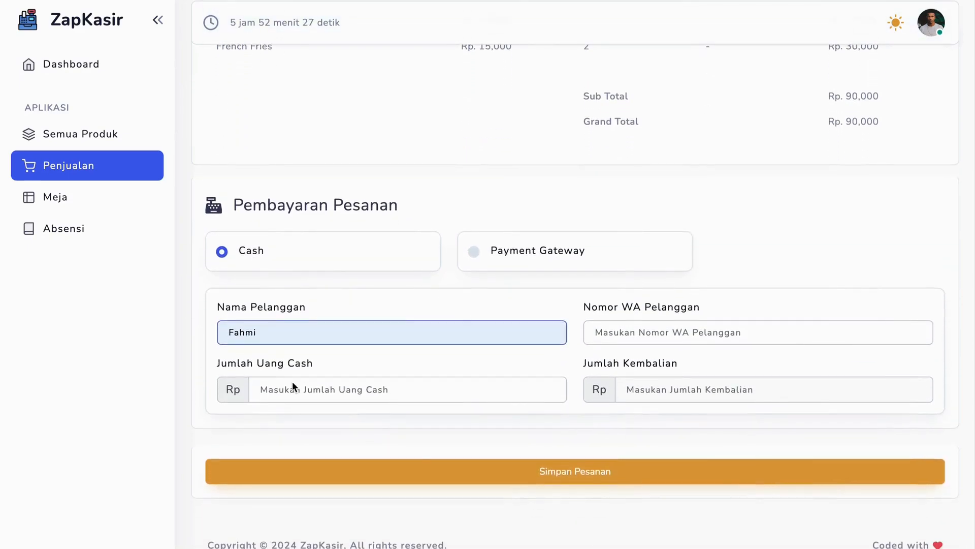
click(292, 385)
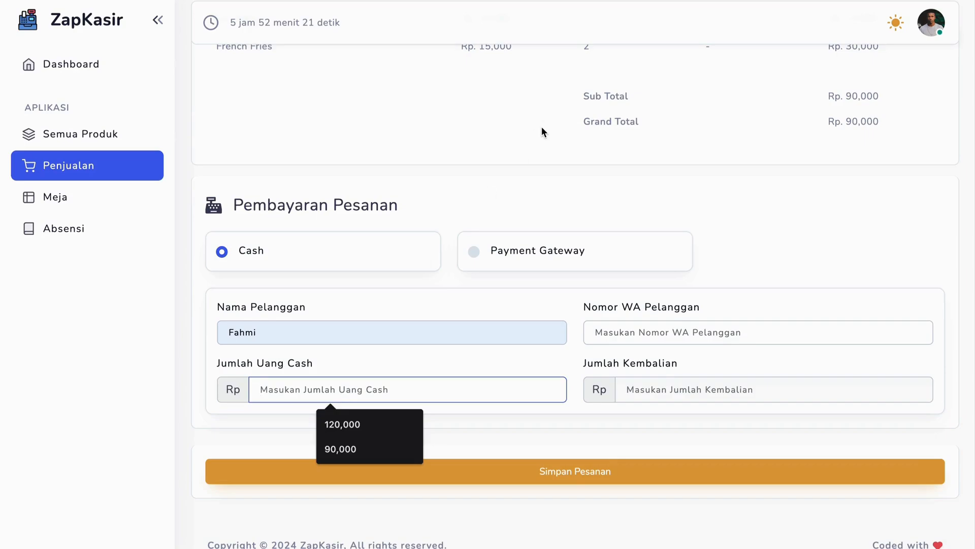
text(900000)
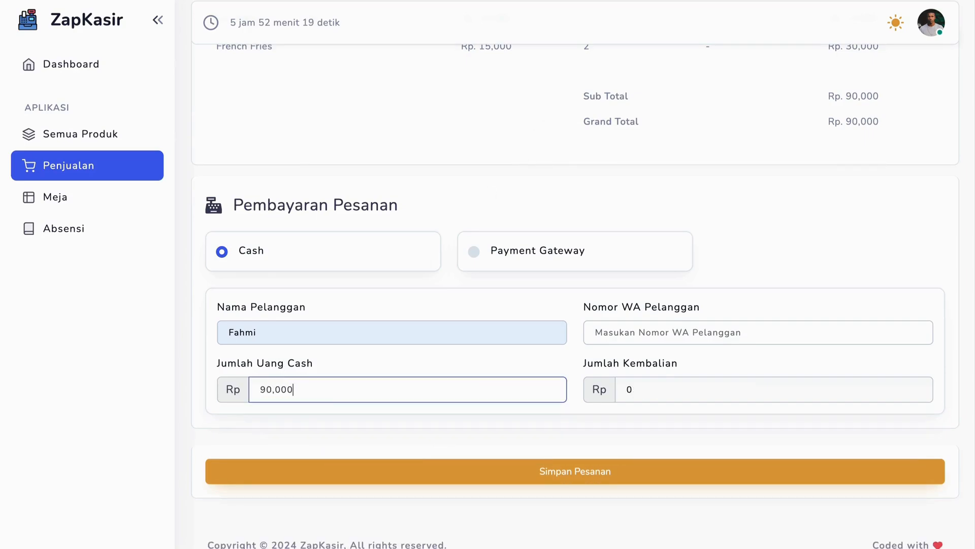
click(592, 469)
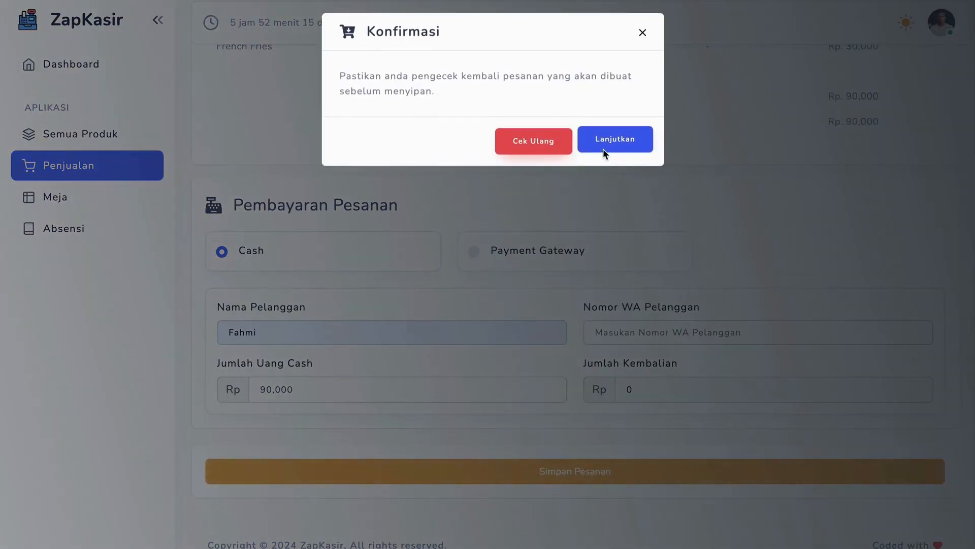
click(603, 149)
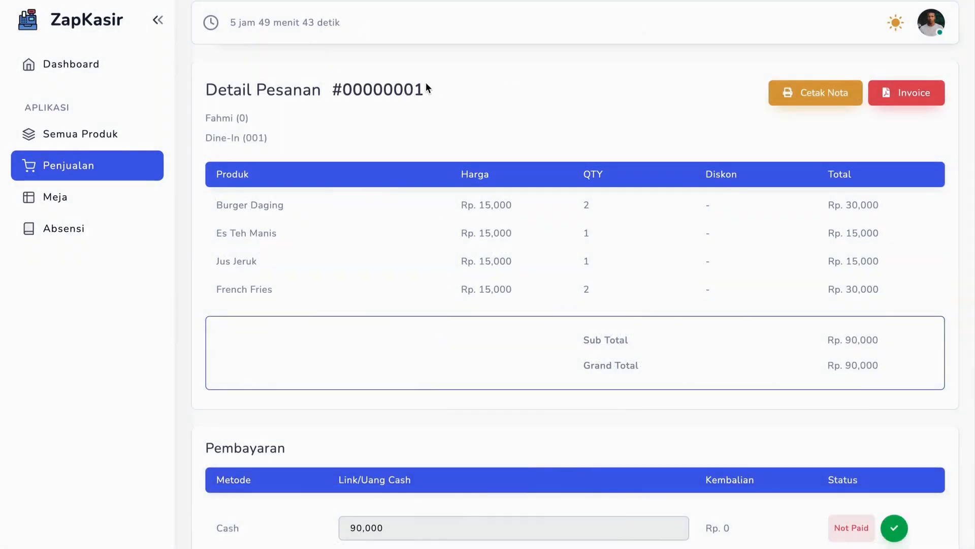
Examine the order number, order type and table number on the order detail page
triple_click(235, 91)
drag(441, 96, 328, 94)
click(414, 174)
triple_click(223, 139)
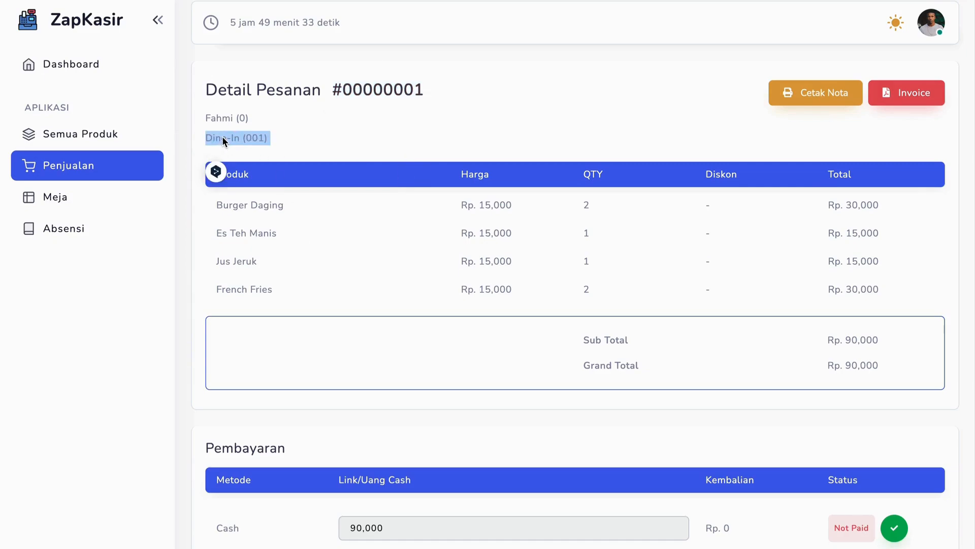
double_click(254, 138)
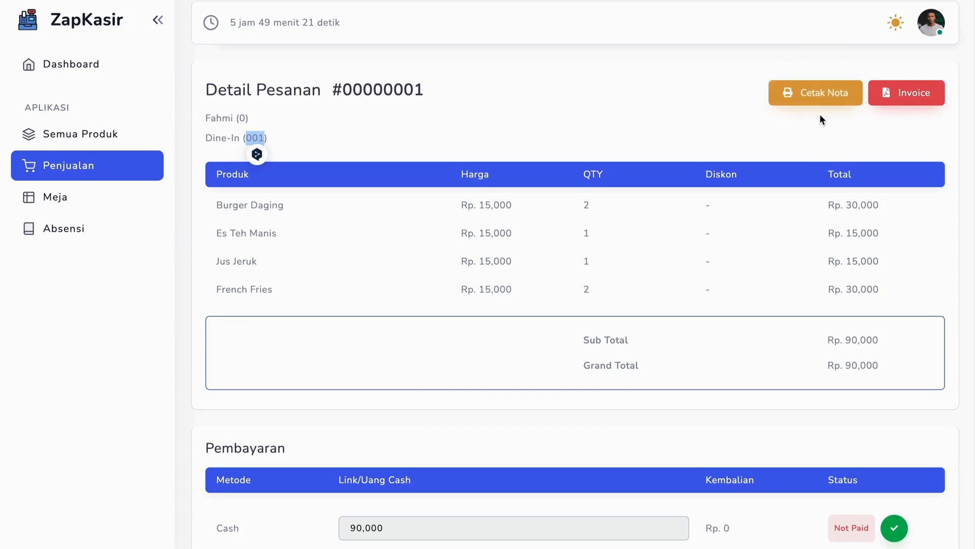
Download the order's invoice and save it as Invoice in the Downloads folder
click(901, 84)
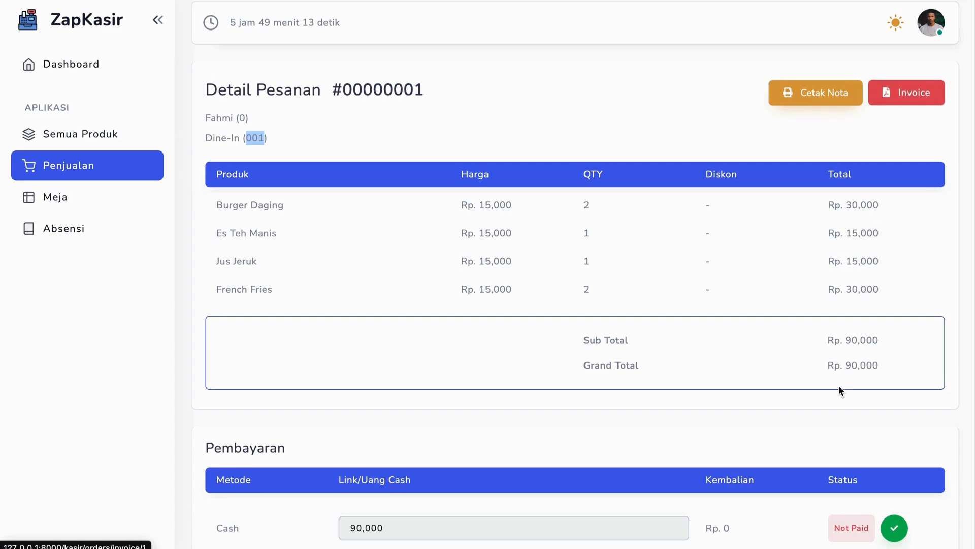
scroll(839, 386, down, 2)
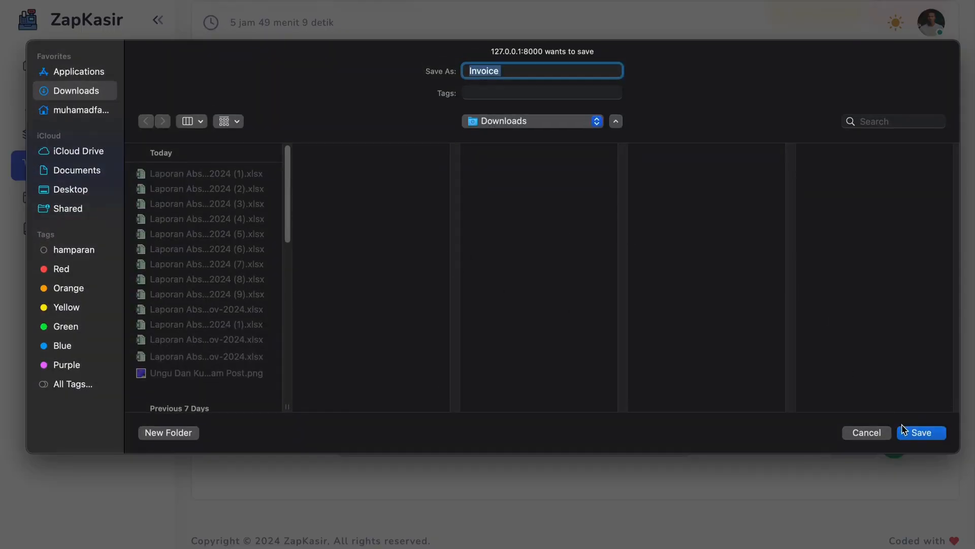
click(920, 433)
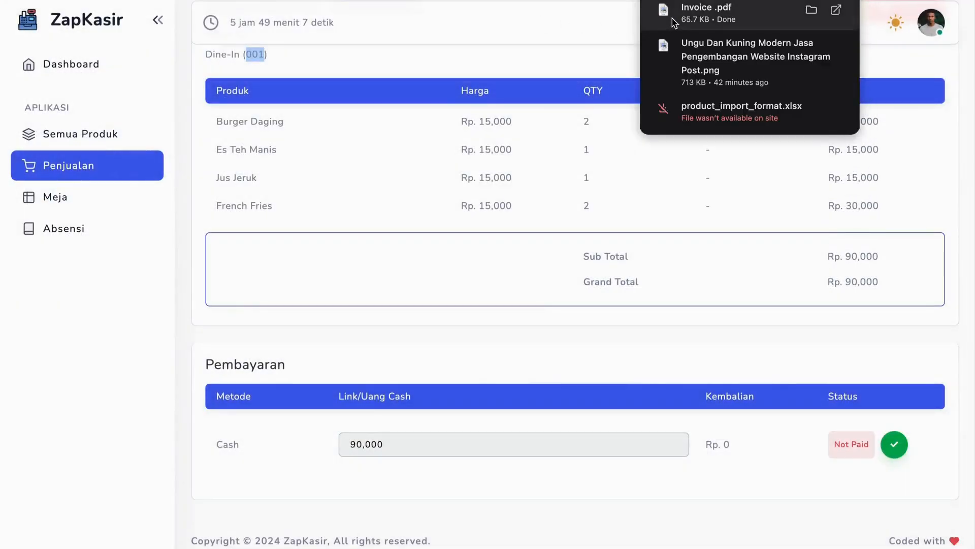
Open the downloaded invoice PDF, examine its items, totals and payment status, and return to the order detail page
drag(672, 18, 539, 4)
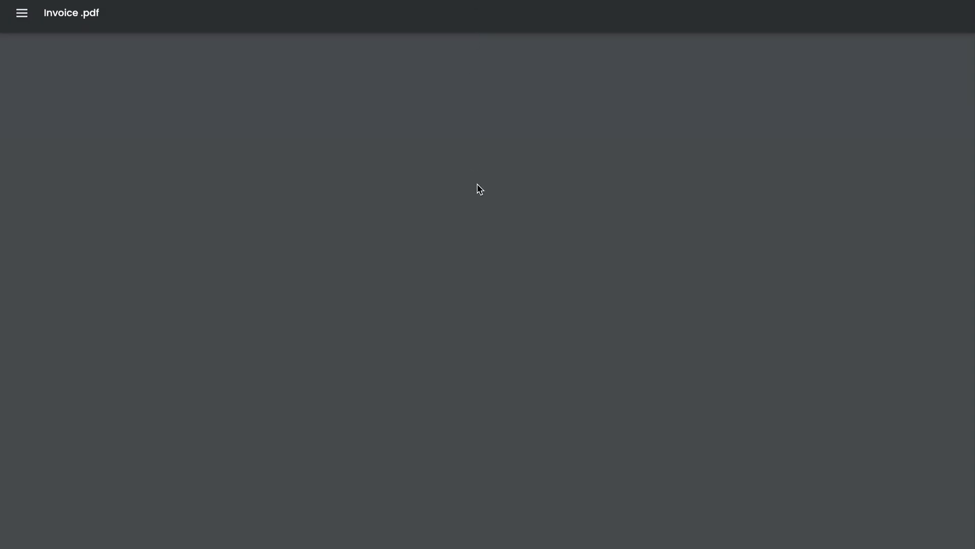
scroll(478, 189, down, 5)
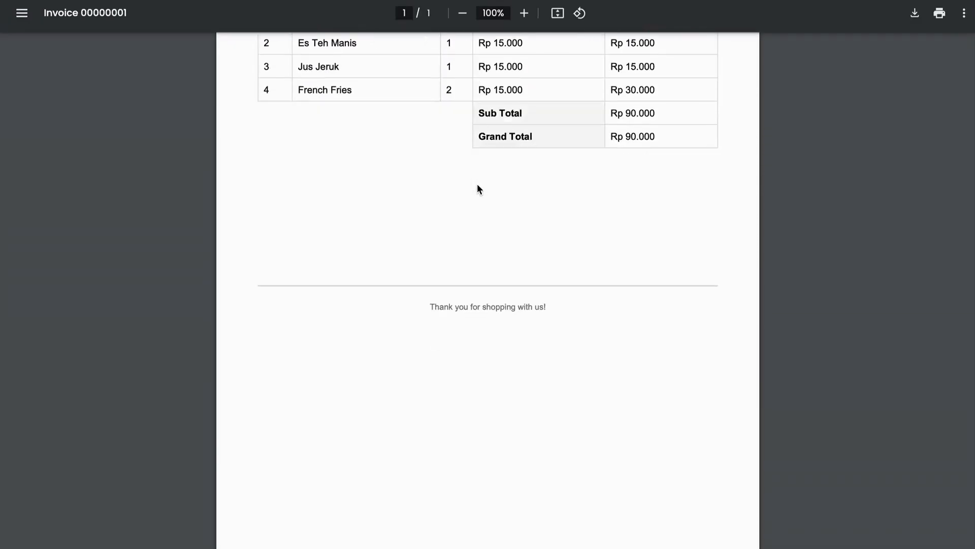
scroll(478, 189, up, 5)
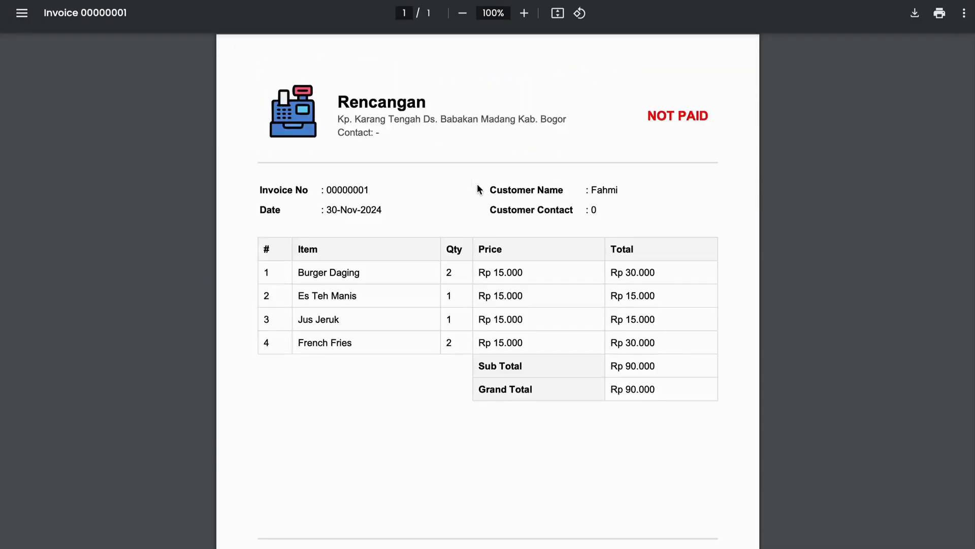
click(661, 119)
double_click(662, 118)
click(305, 1)
click(544, 352)
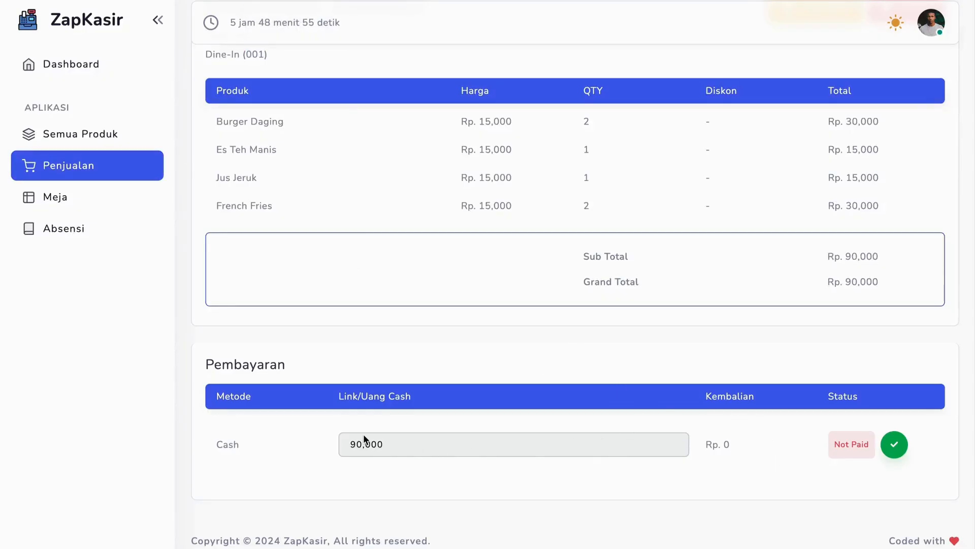
Mark the order's cash payment as paid and confirm the payment
click(895, 444)
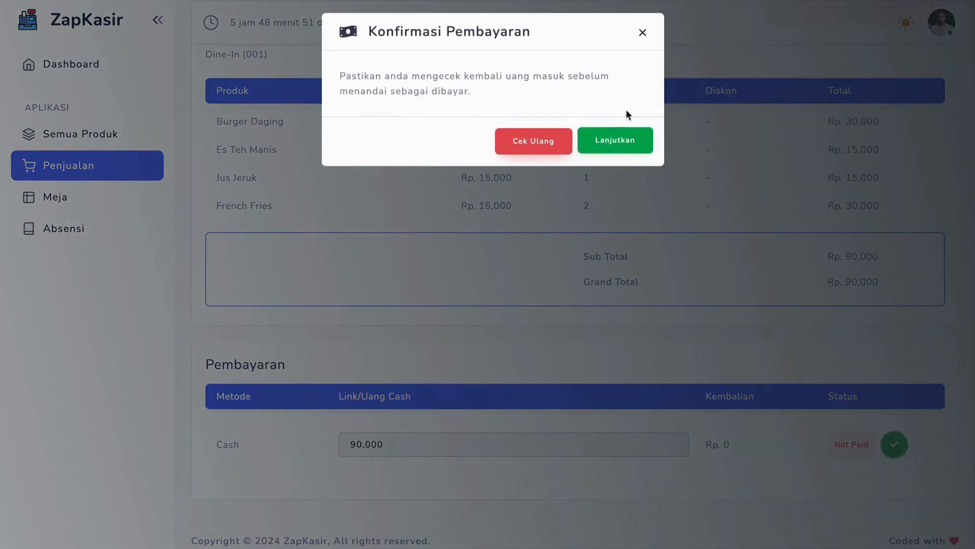
click(625, 140)
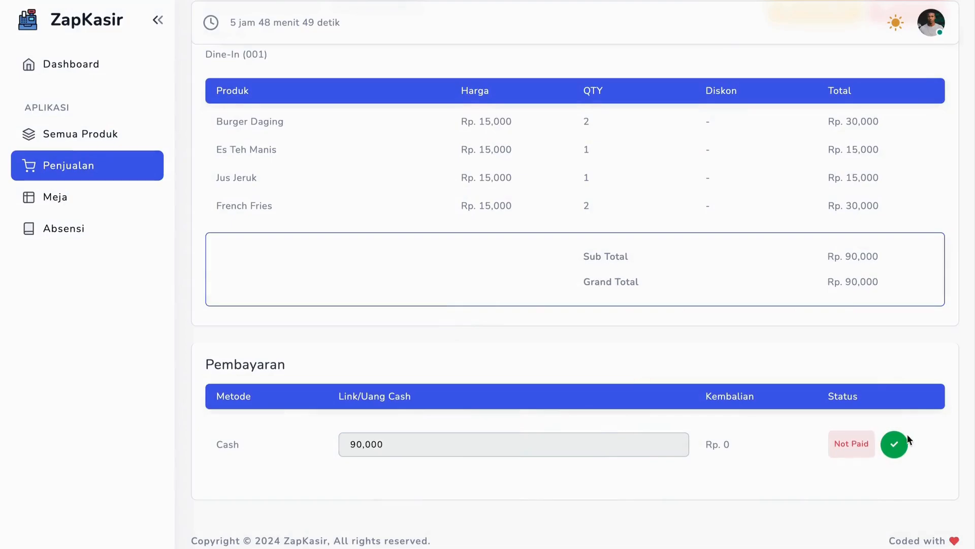
click(902, 443)
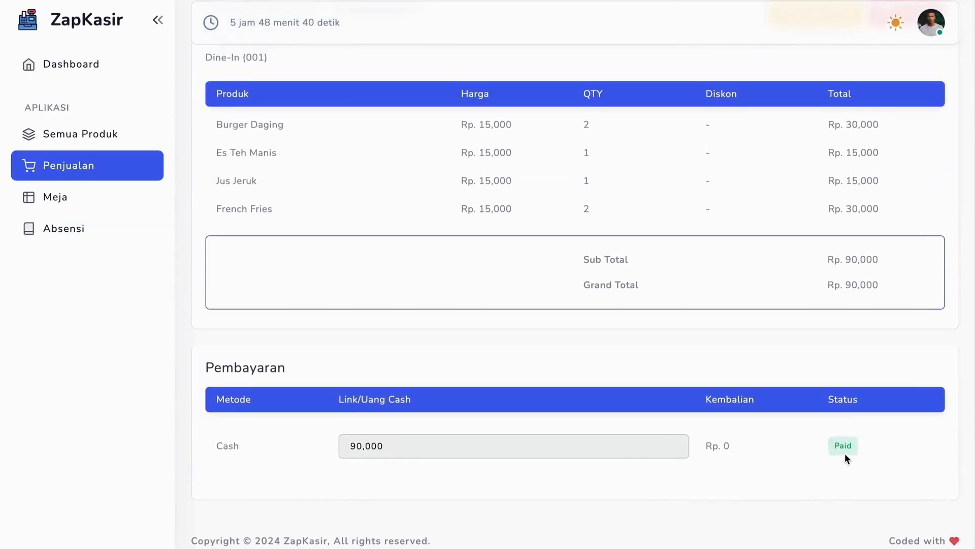
double_click(845, 453)
Open the dashboard and review the total income, customers, products sold and sales trend
scroll(641, 337, up, 2)
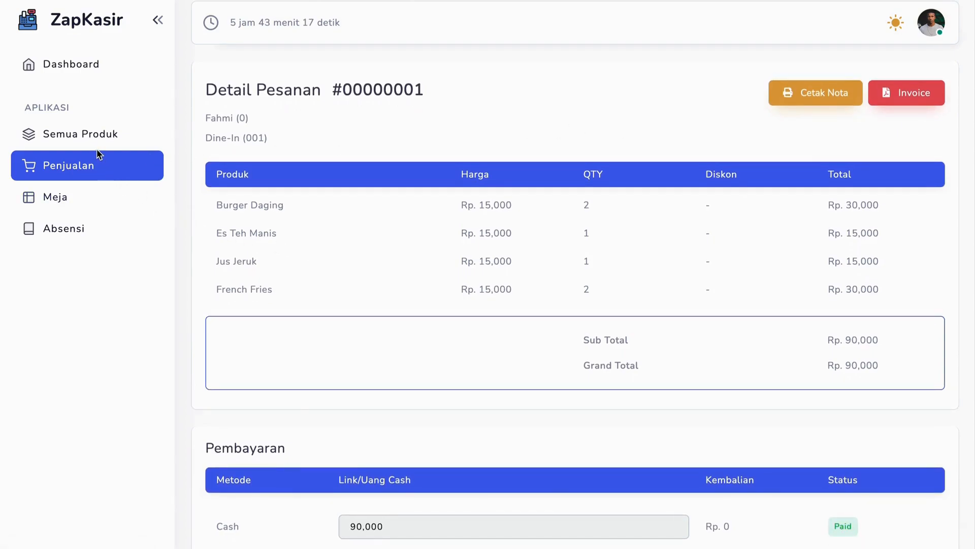
click(72, 133)
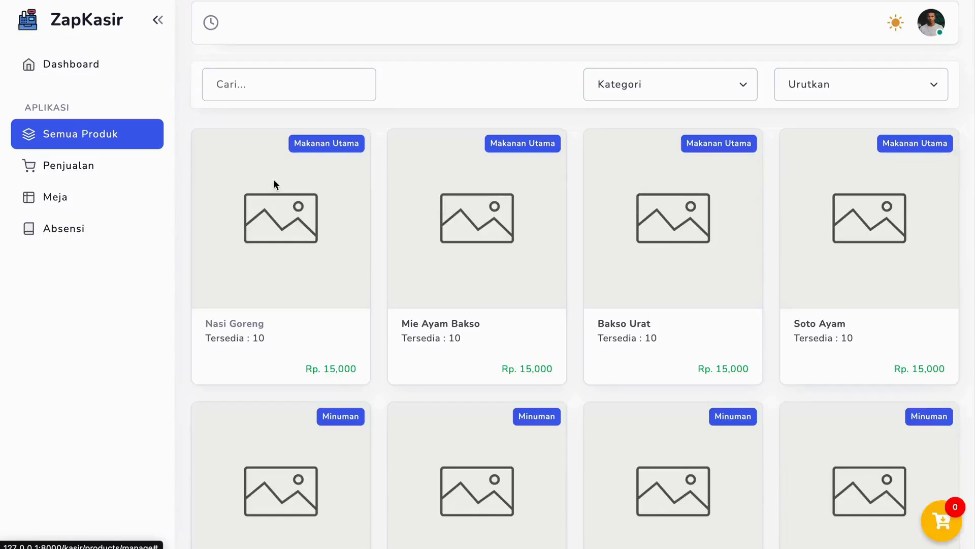
click(84, 68)
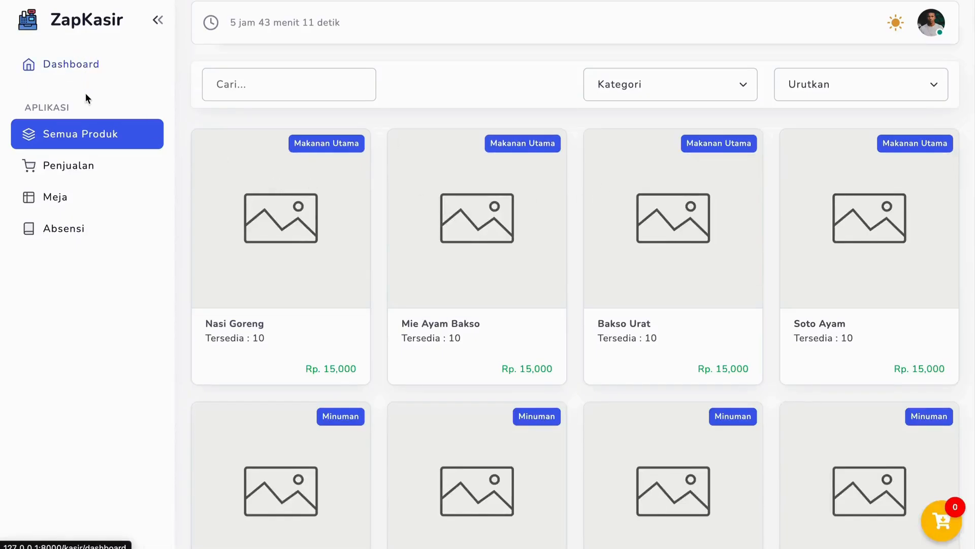
Add 4 Mie Ayam Bakso from the product catalogue to the cart
click(77, 139)
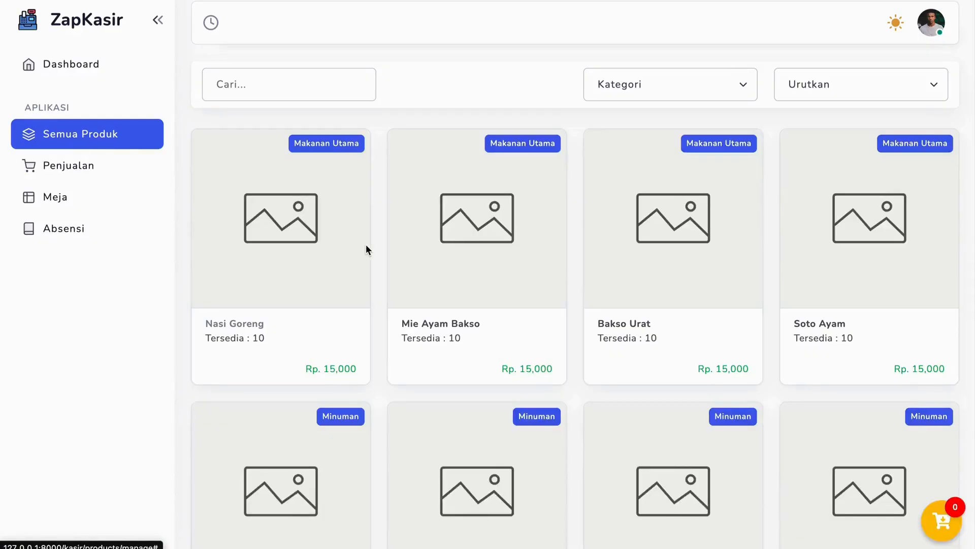
click(459, 285)
click(823, 290)
click(823, 290)
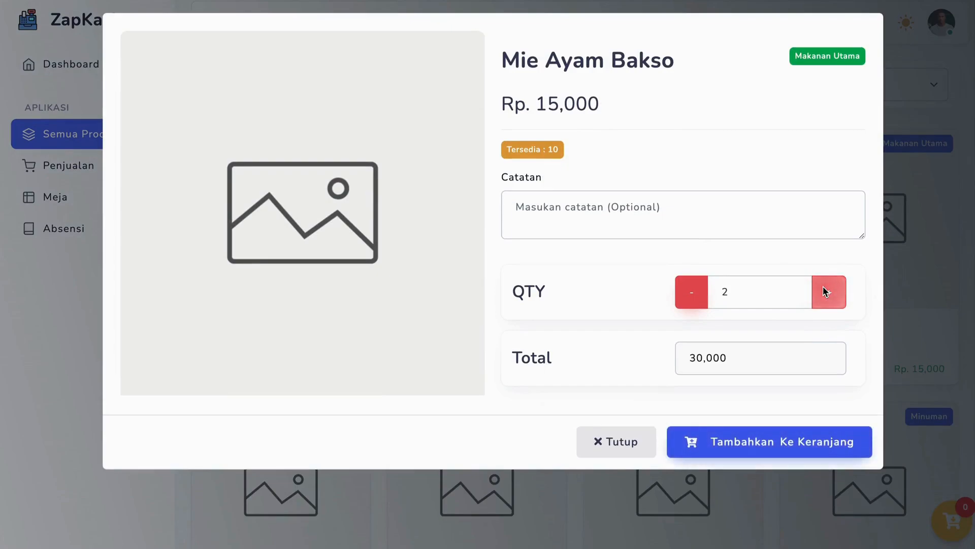
click(826, 295)
right_click(826, 295)
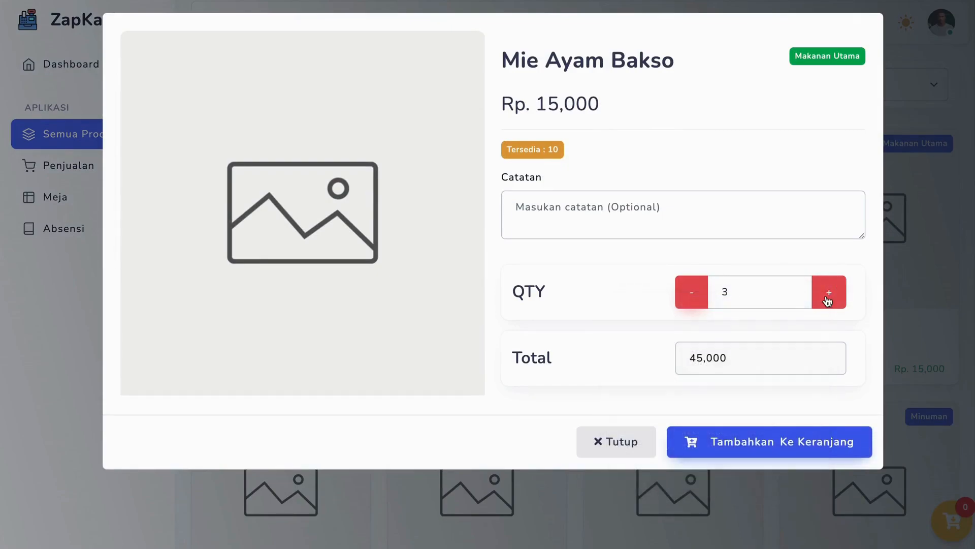
click(826, 297)
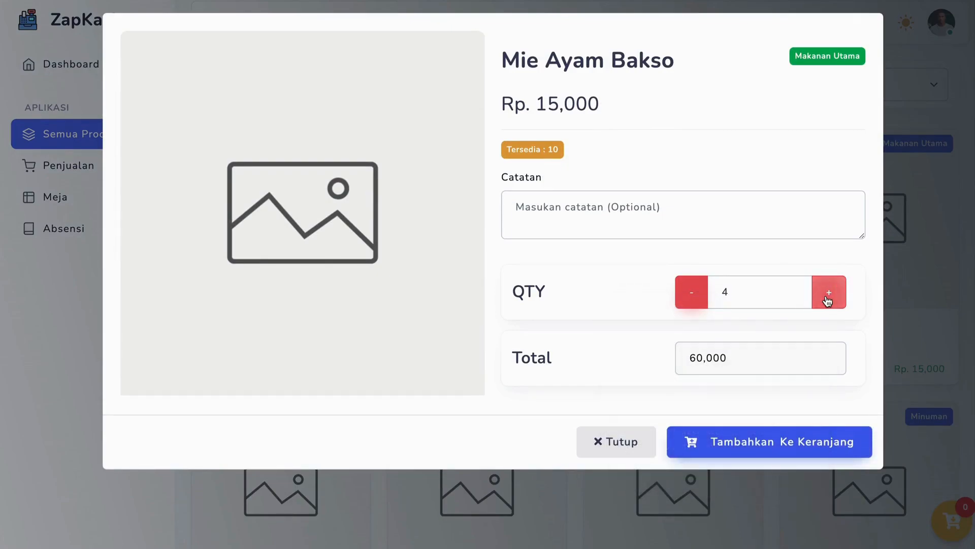
click(763, 443)
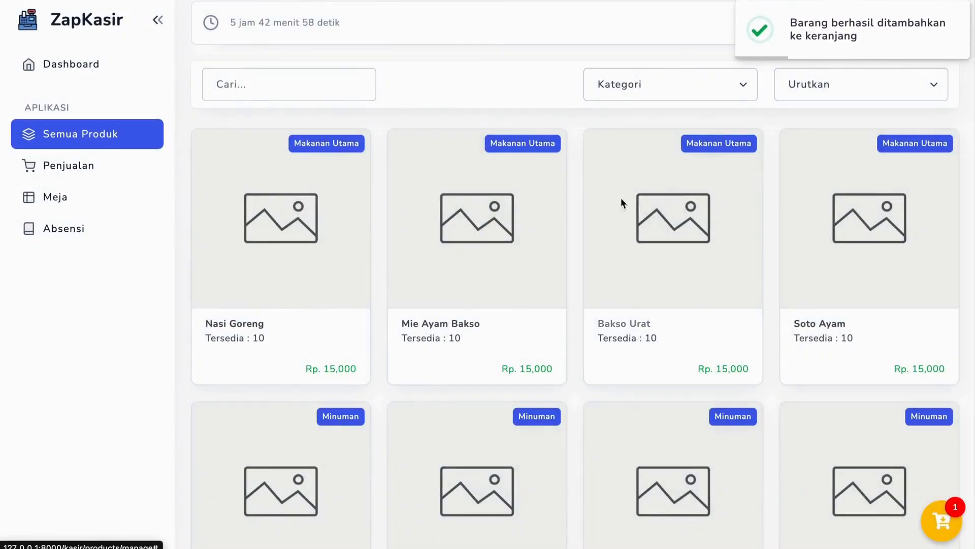
Filter the product catalogue by the Minuman category and add 4 Es Teh Manis to the cart
click(643, 86)
click(625, 154)
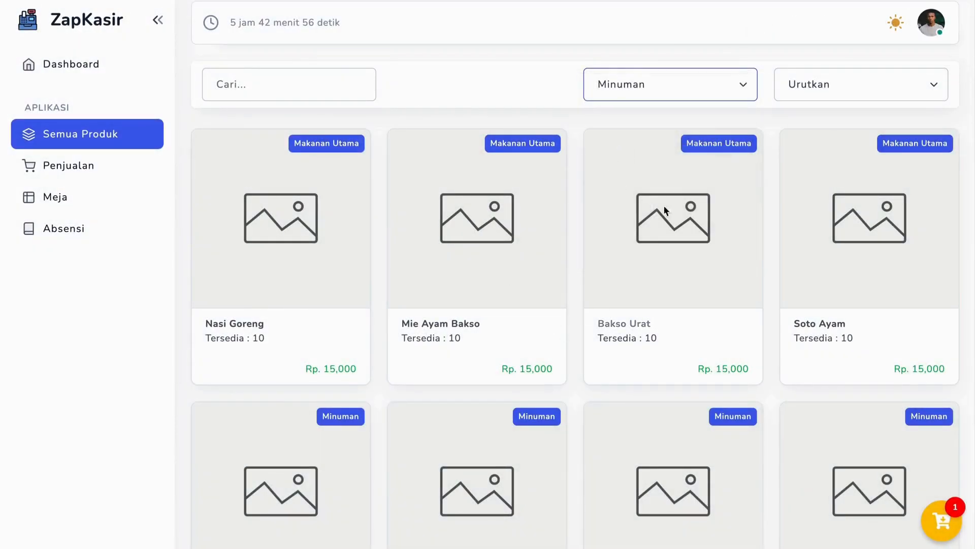
click(812, 252)
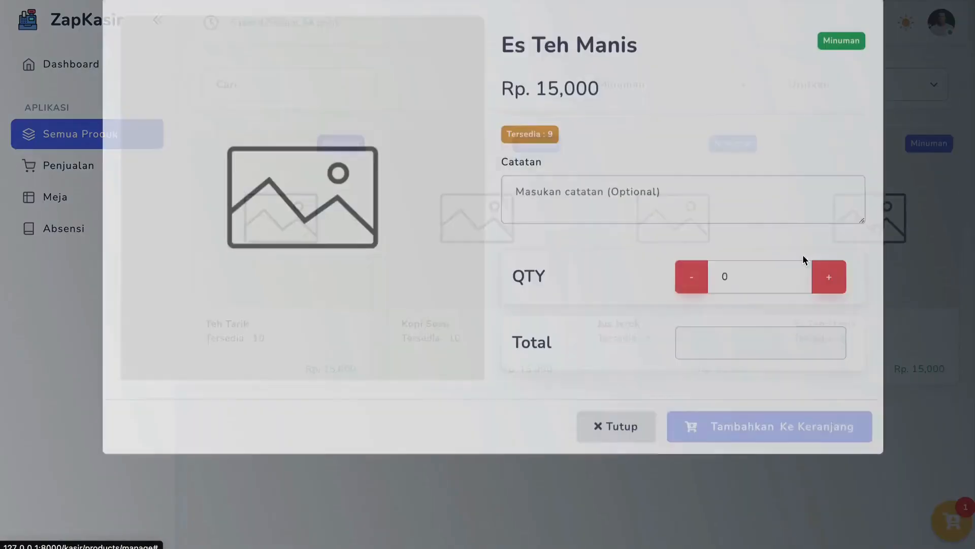
click(838, 297)
click(838, 297)
click(839, 294)
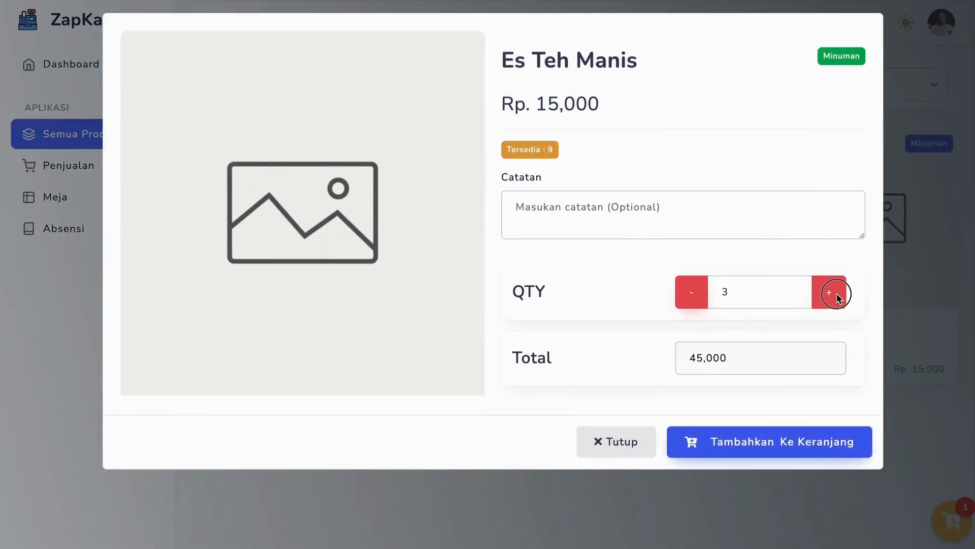
click(839, 294)
click(782, 441)
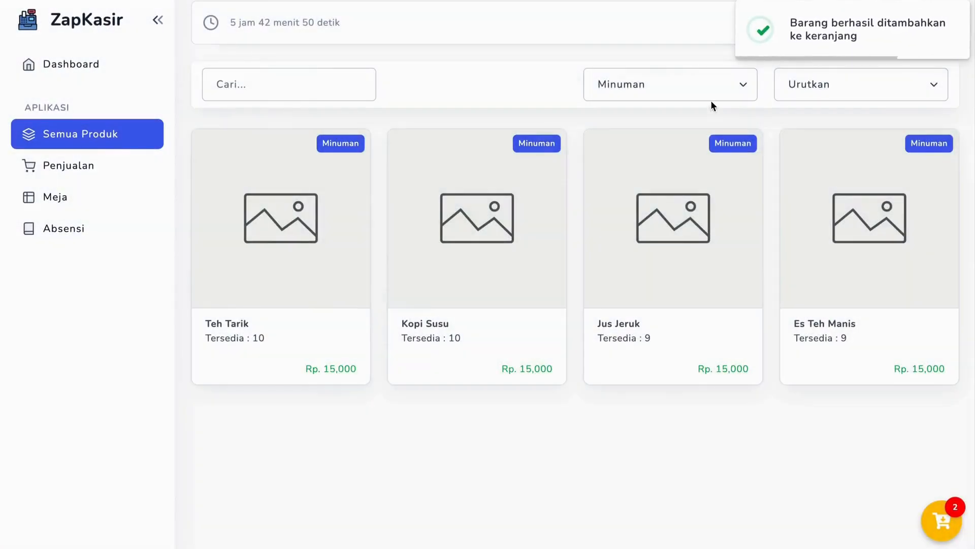
Filter the product catalogue by the Snack category and add 2 Roti Bakar to the cart
click(704, 95)
click(642, 189)
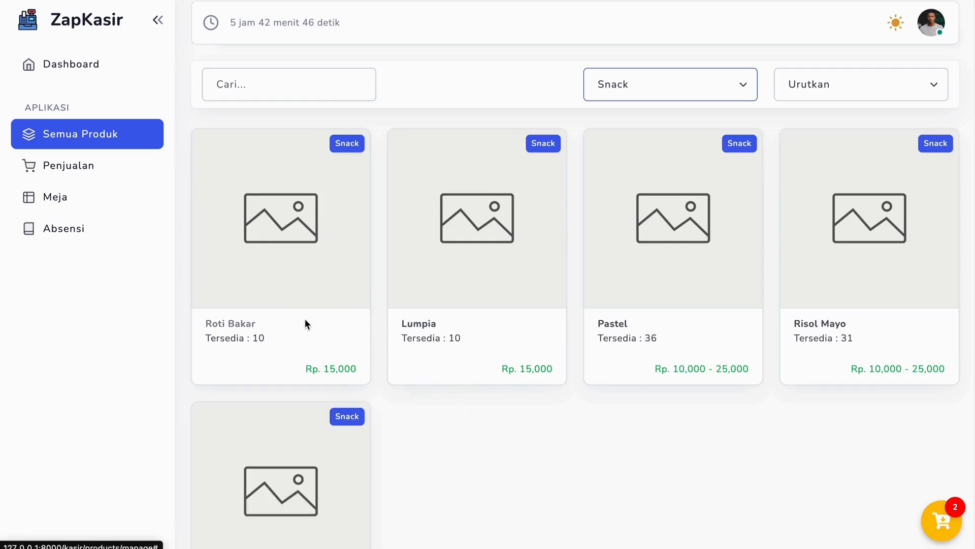
click(305, 322)
click(822, 291)
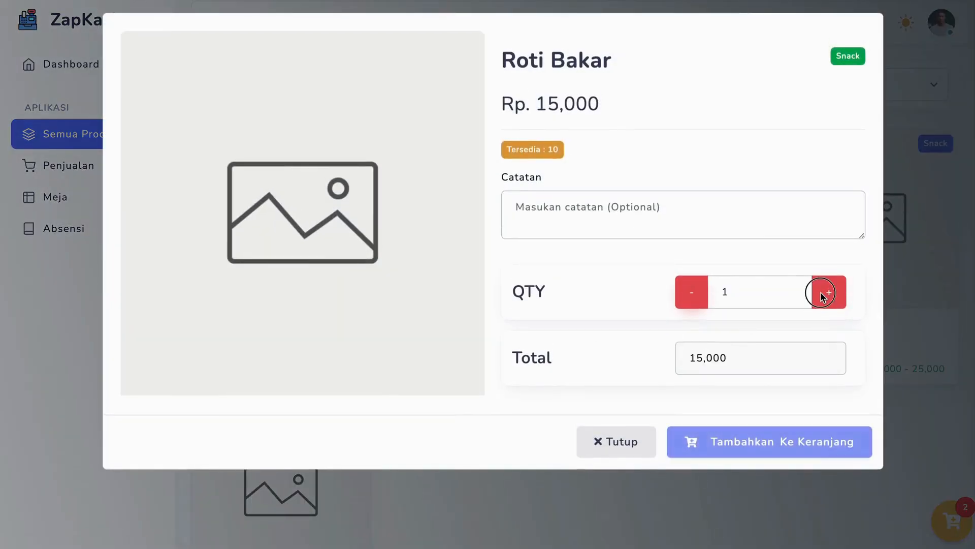
click(821, 292)
click(754, 452)
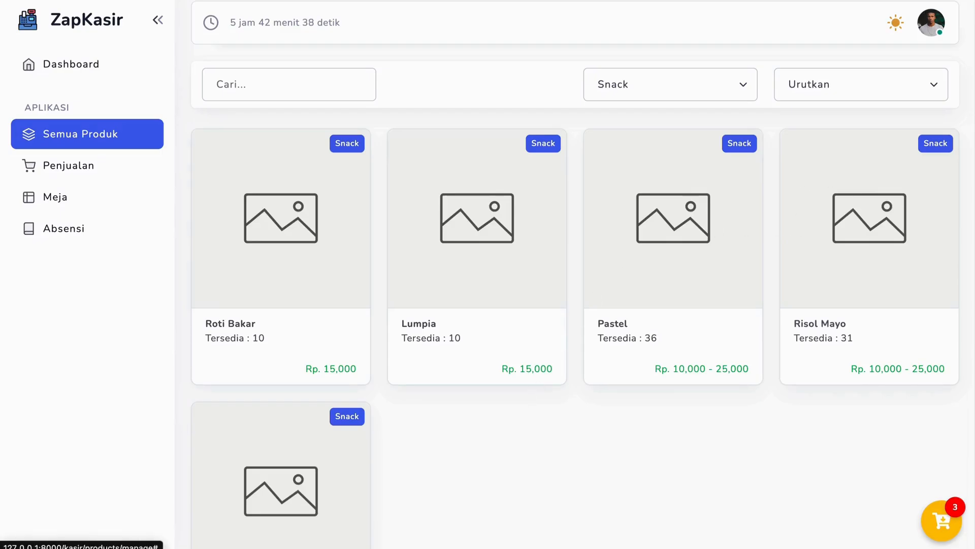
Add 1 Lumpia from the snack products to the cart
click(540, 265)
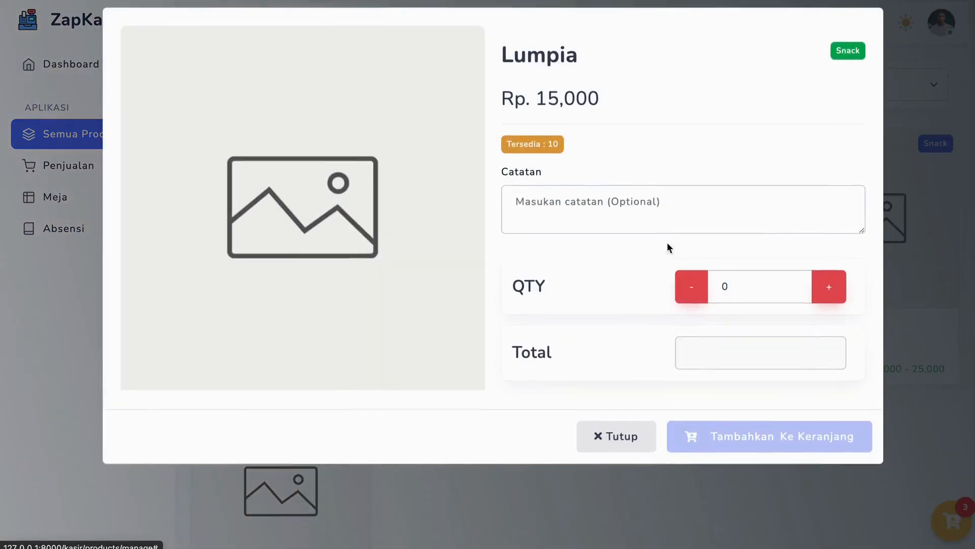
click(827, 292)
click(778, 443)
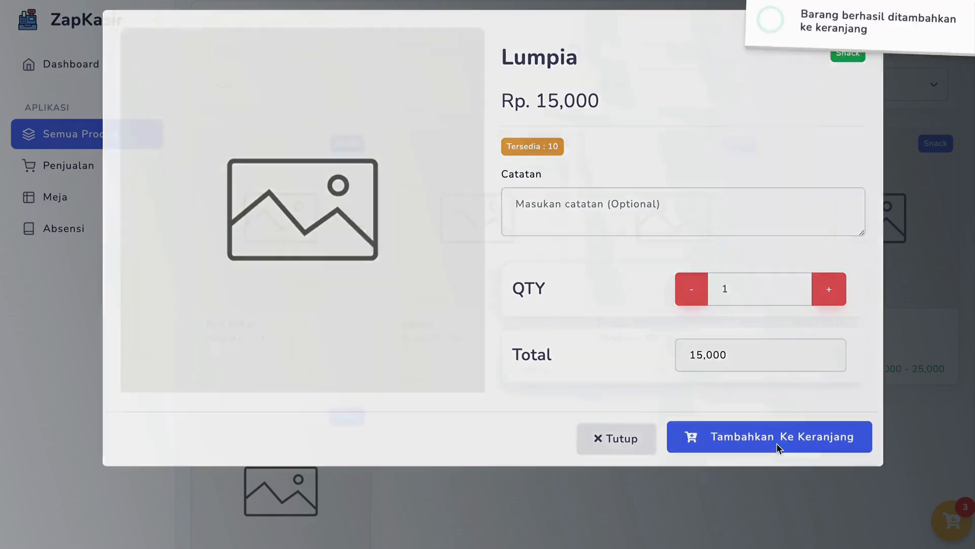
Open the shopping cart, review its products and quantities, and proceed to checkout
click(941, 520)
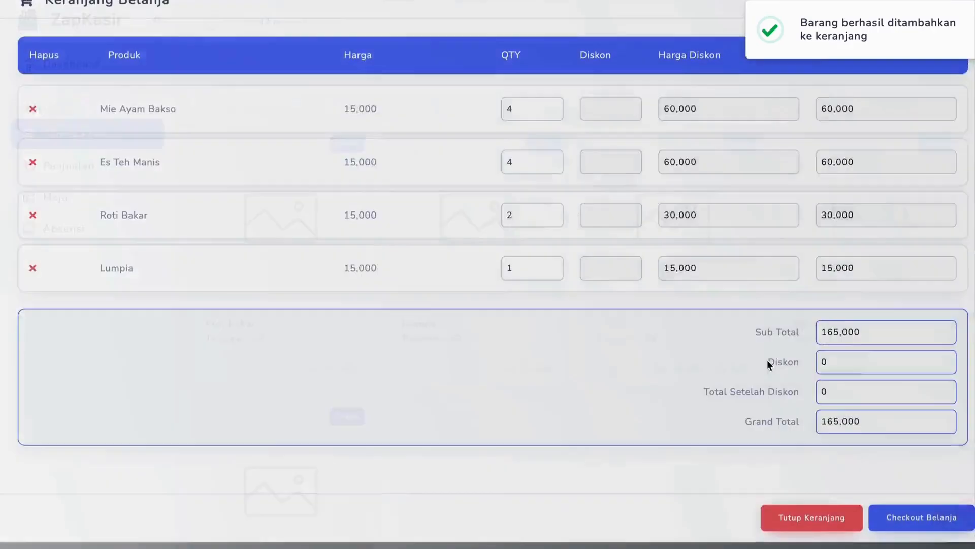
drag(98, 120, 182, 181)
click(197, 167)
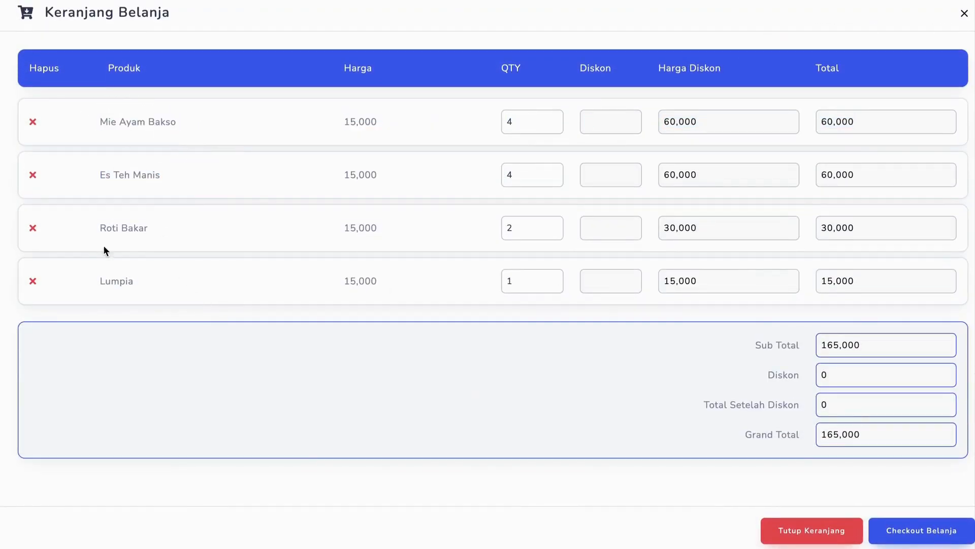
click(523, 127)
click(906, 530)
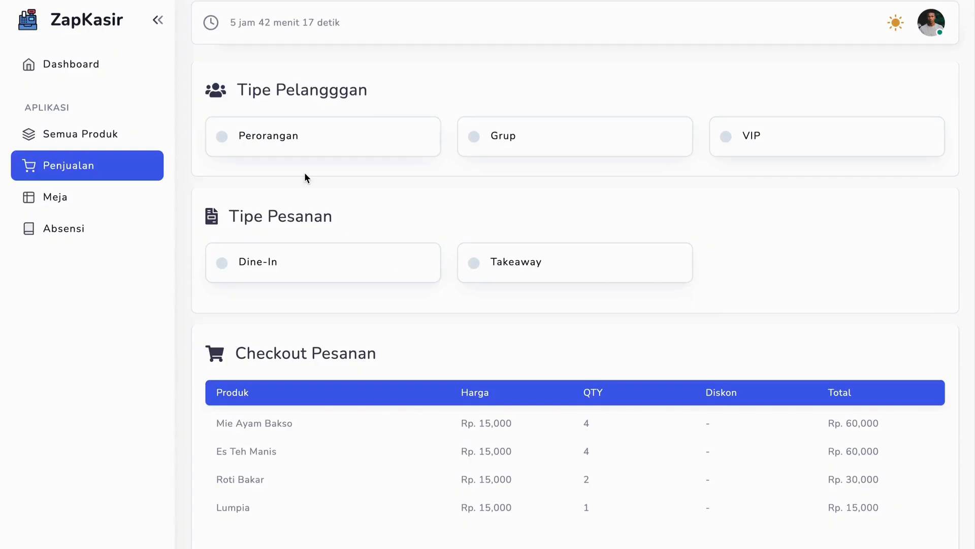
Set the customer type to Perorangan and the order type to Dine-In at table 002
click(221, 136)
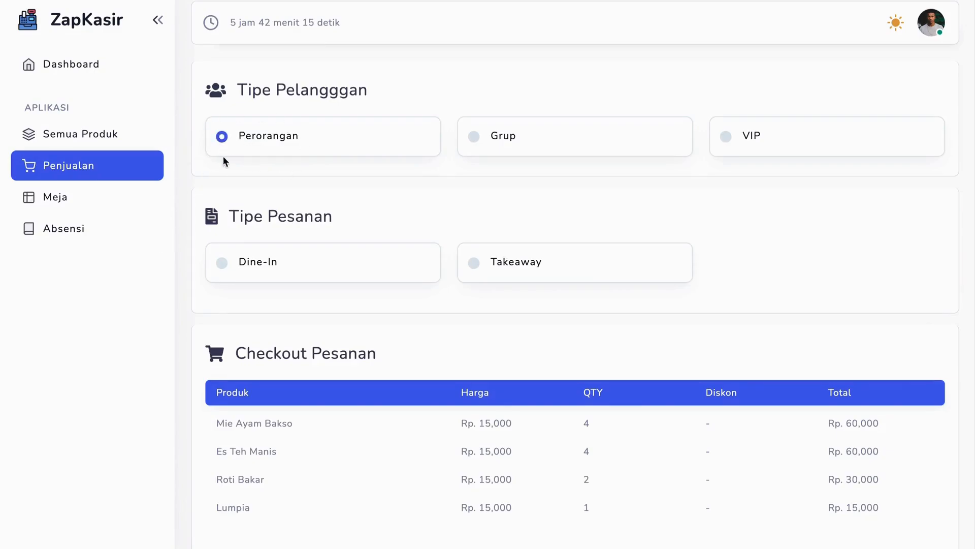
click(224, 262)
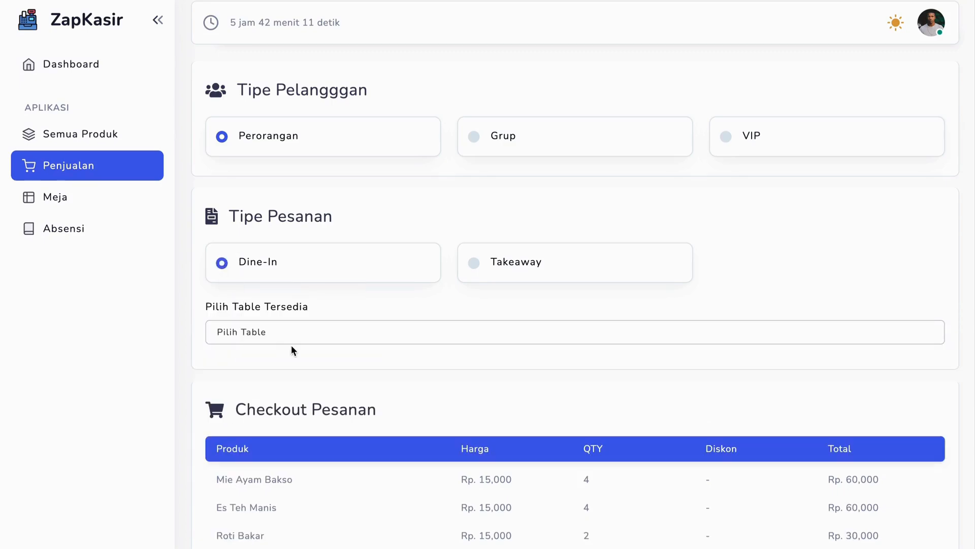
click(268, 333)
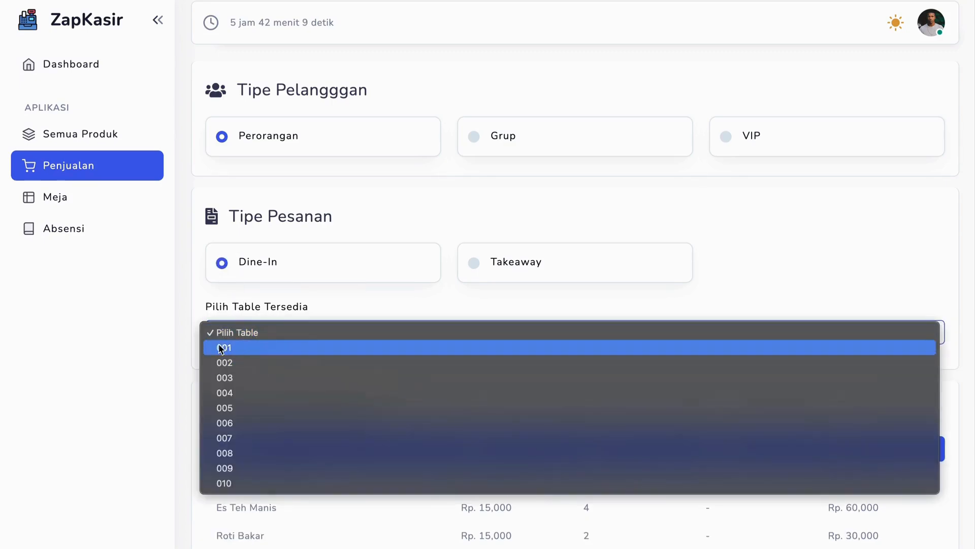
click(234, 363)
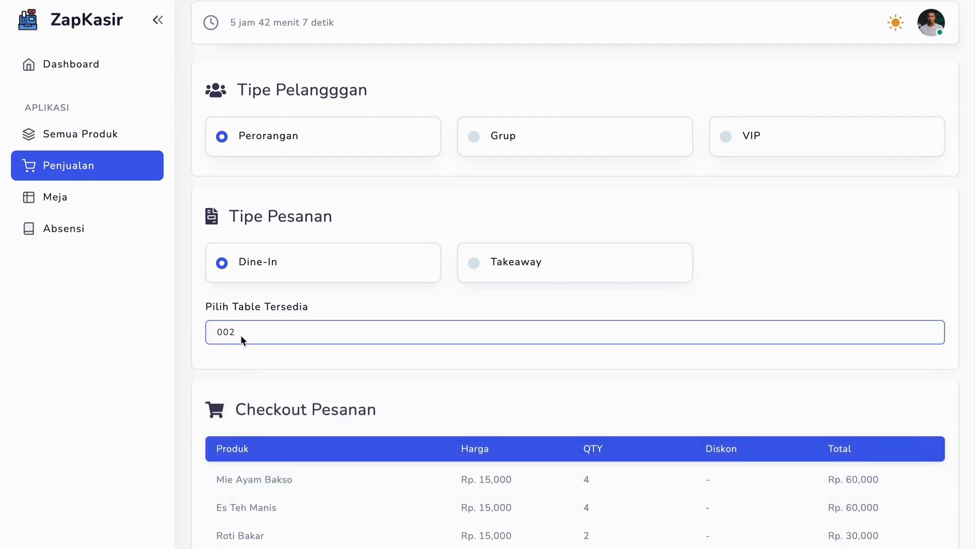
Review the checkout items, choose Payment Gateway as the payment method, and enter the customer's name and WhatsApp number
scroll(251, 413, down, 8)
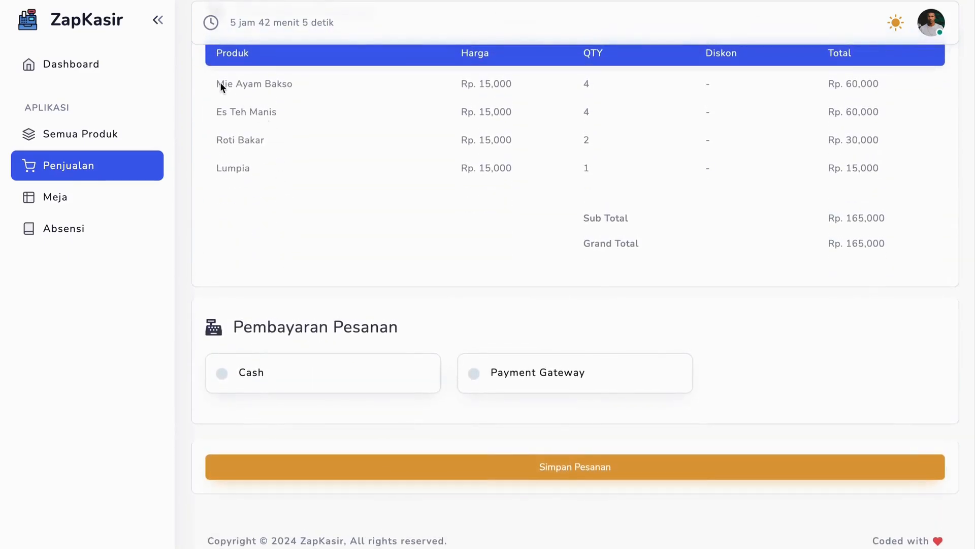
drag(221, 85, 897, 235)
click(900, 241)
click(473, 374)
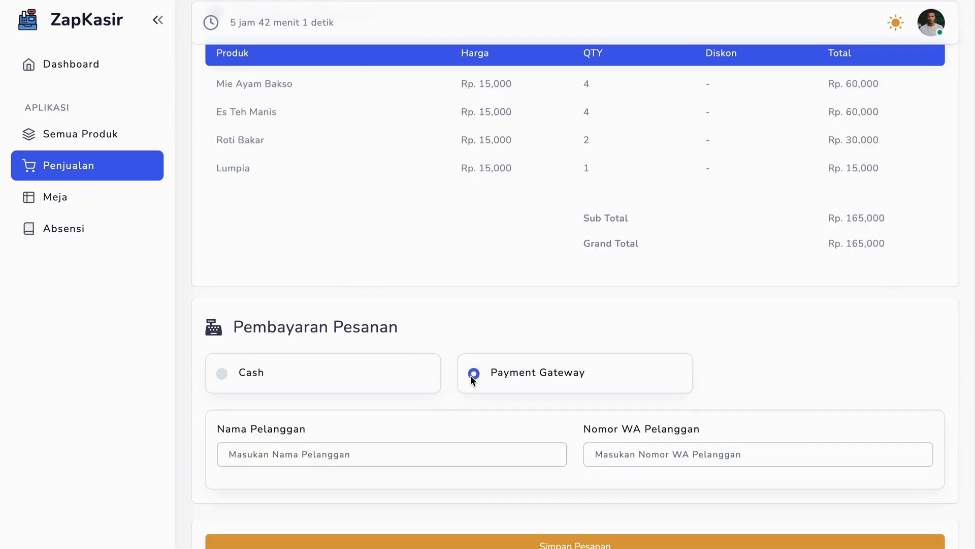
scroll(457, 378, down, 2)
click(372, 366)
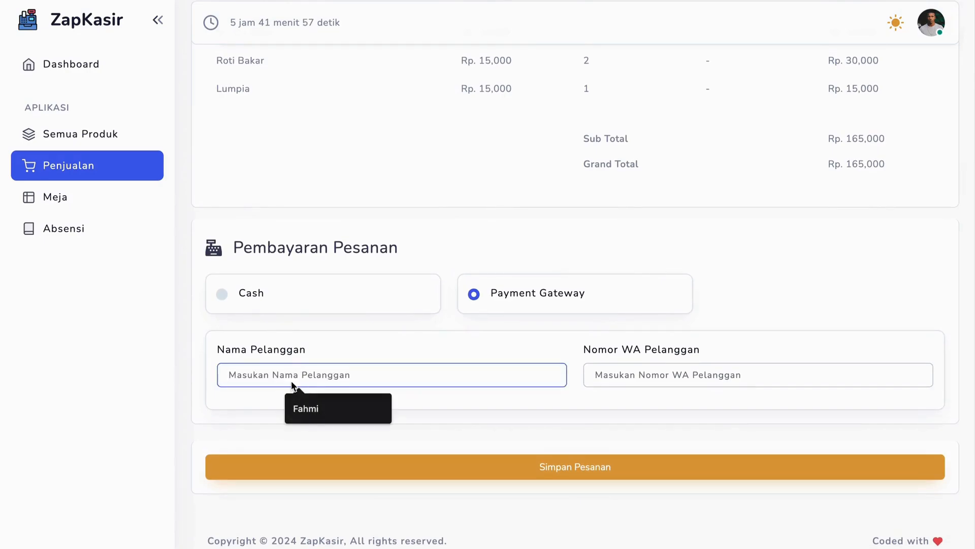
text(Andi)
click(614, 377)
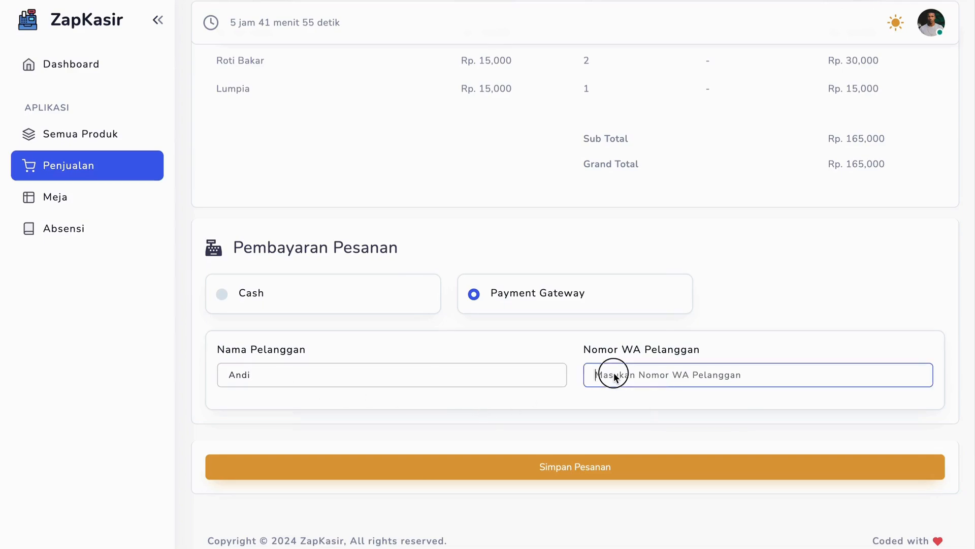
click(672, 400)
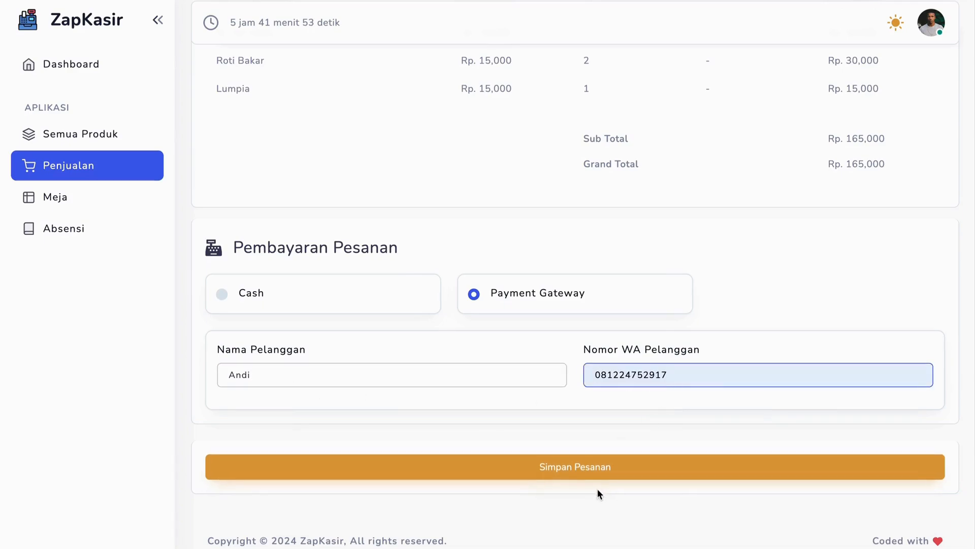
Save the order, confirm it, and review the items and payment section on its detail page
click(543, 463)
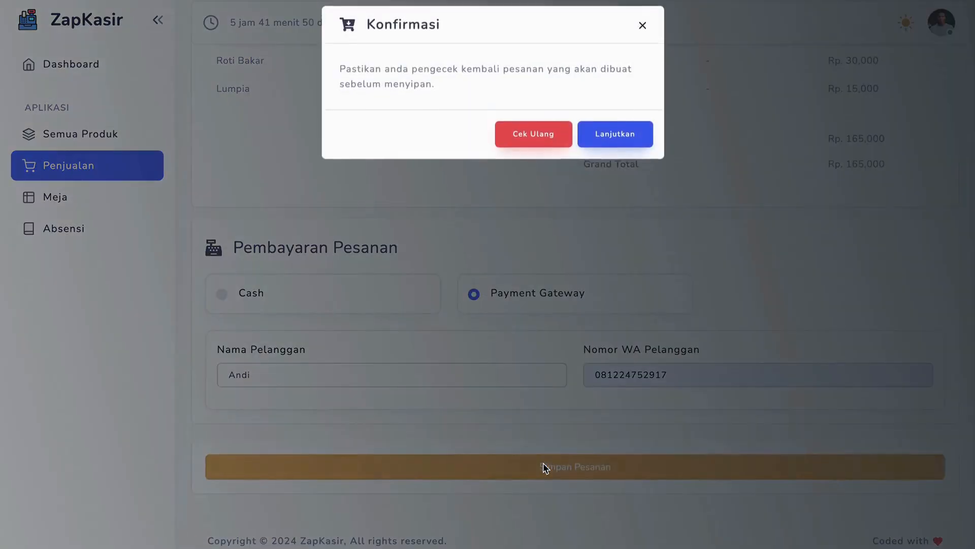
click(628, 146)
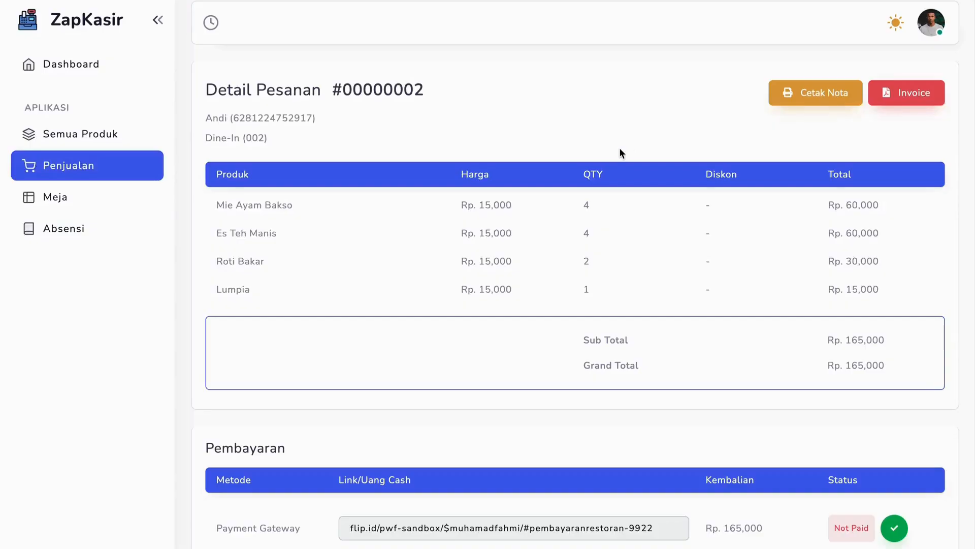
scroll(483, 335, down, 2)
scroll(435, 369, up, 2)
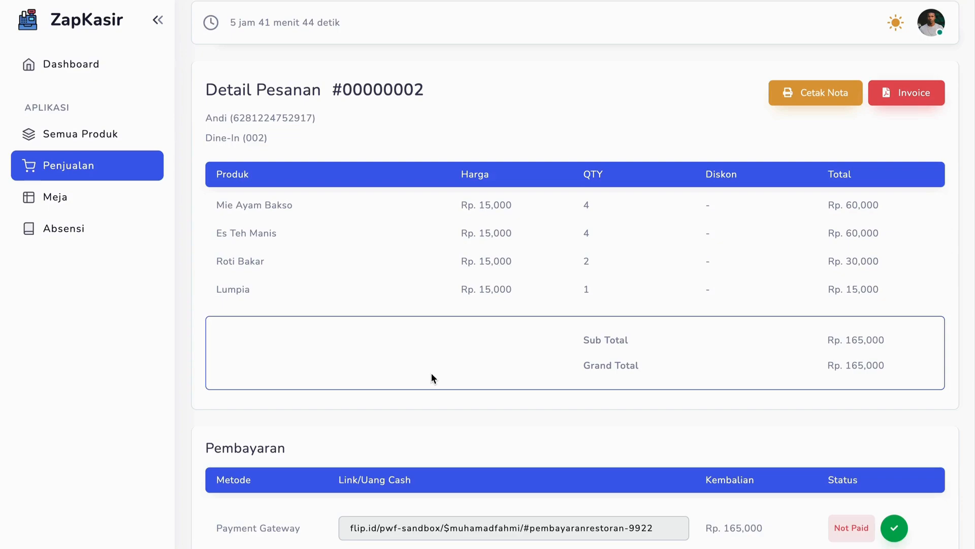
scroll(431, 378, down, 2)
Copy the order's payment gateway link and open it in another browser tab
click(414, 446)
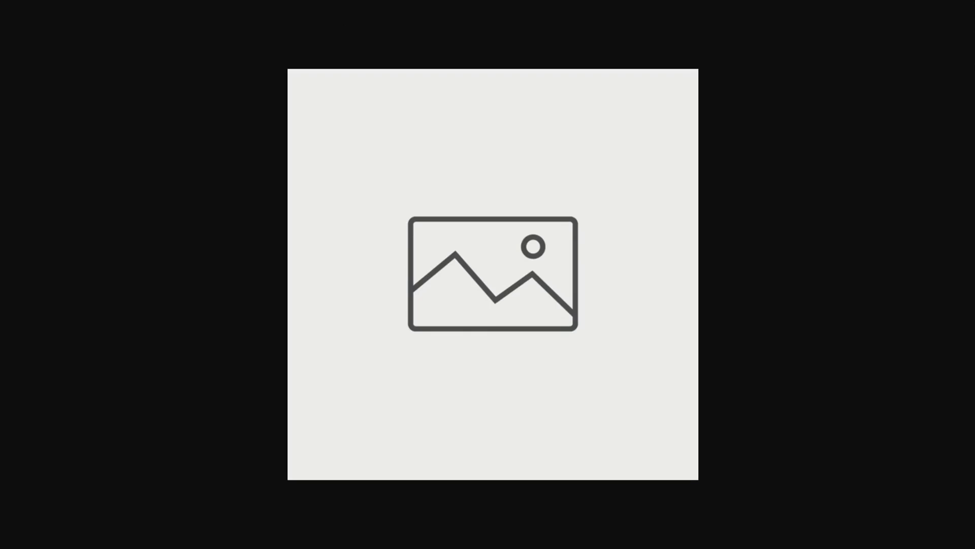
text(flip.id/pwf-sandbox/$muhamadfahmi/#pembayaranrestoran-9922)
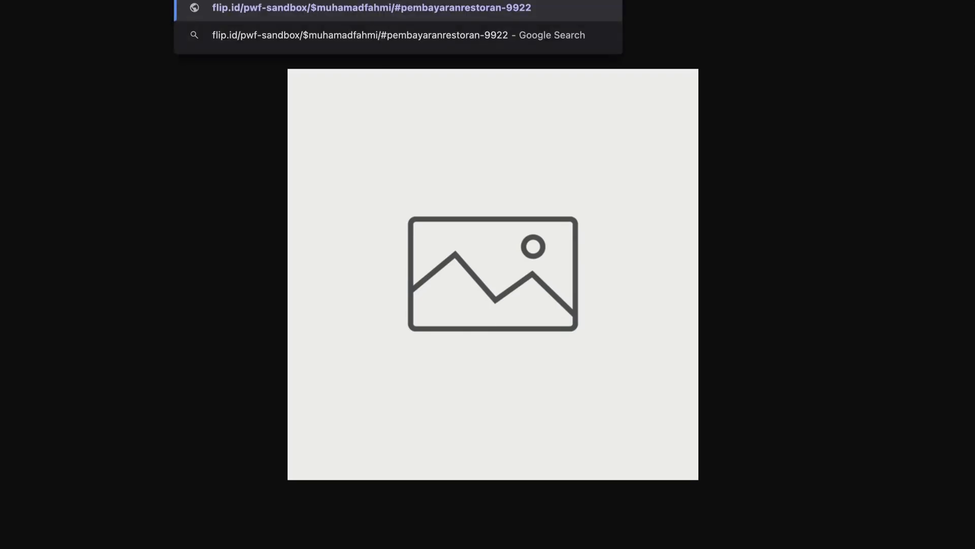
key(Return)
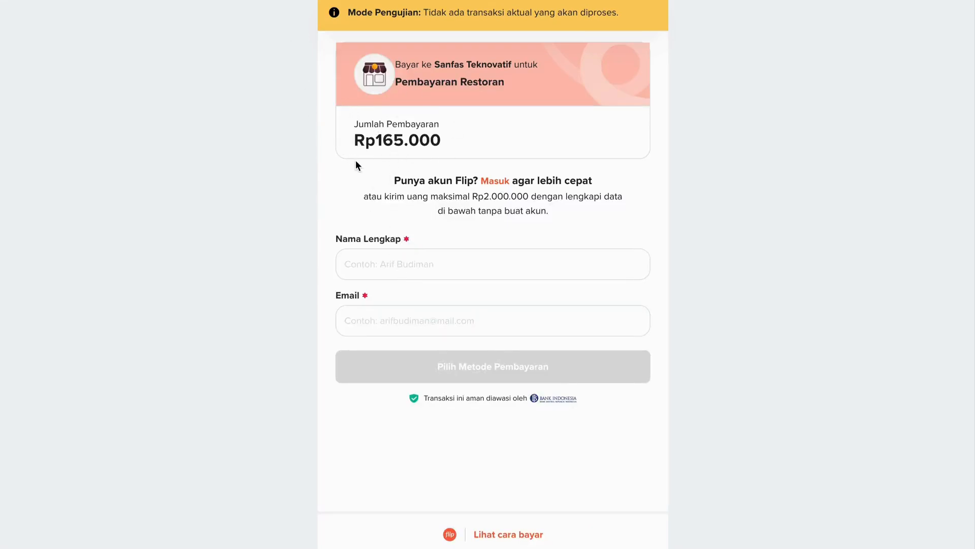
Enter the customer's full name and e-mail on the Flip payment page and continue to the payment method selection
click(369, 257)
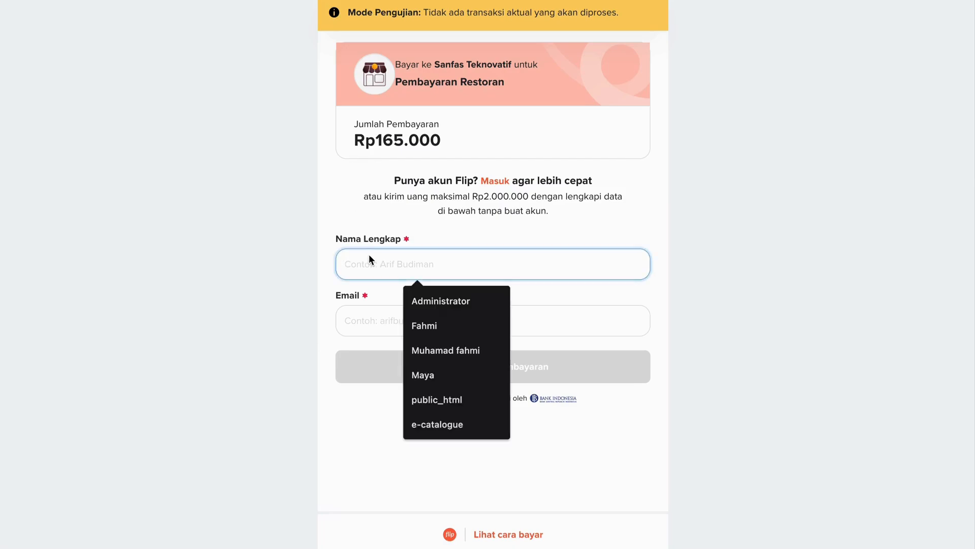
text(F)
key(BackSpace)
text(A)
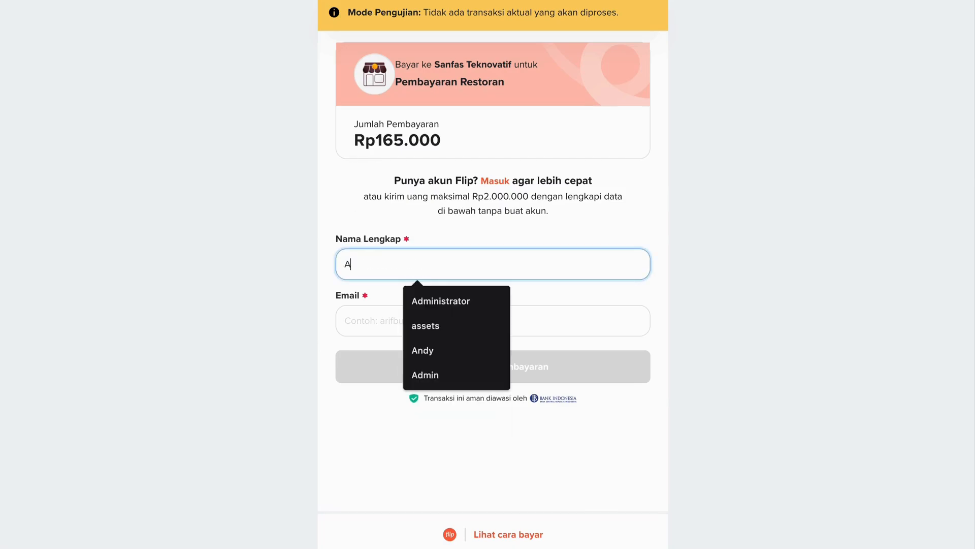
text(ndi)
click(353, 320)
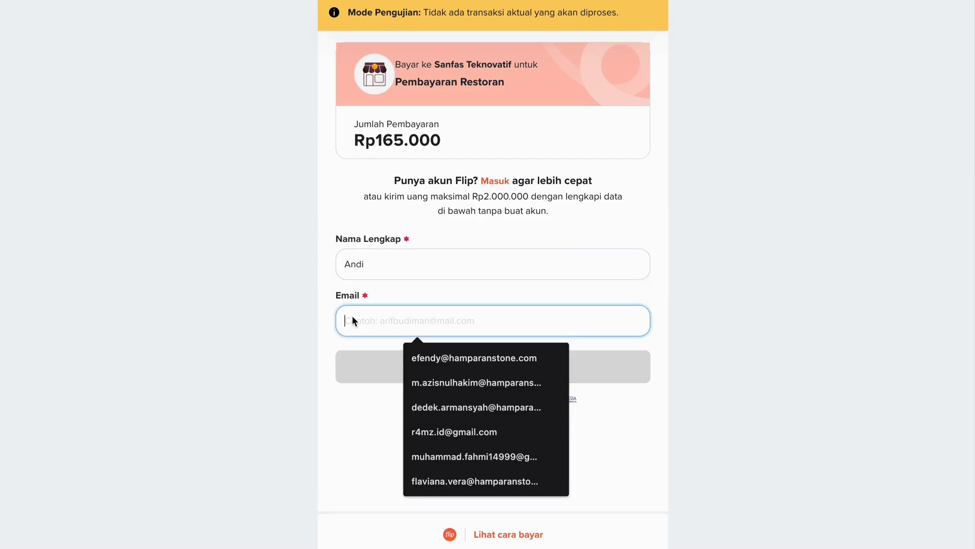
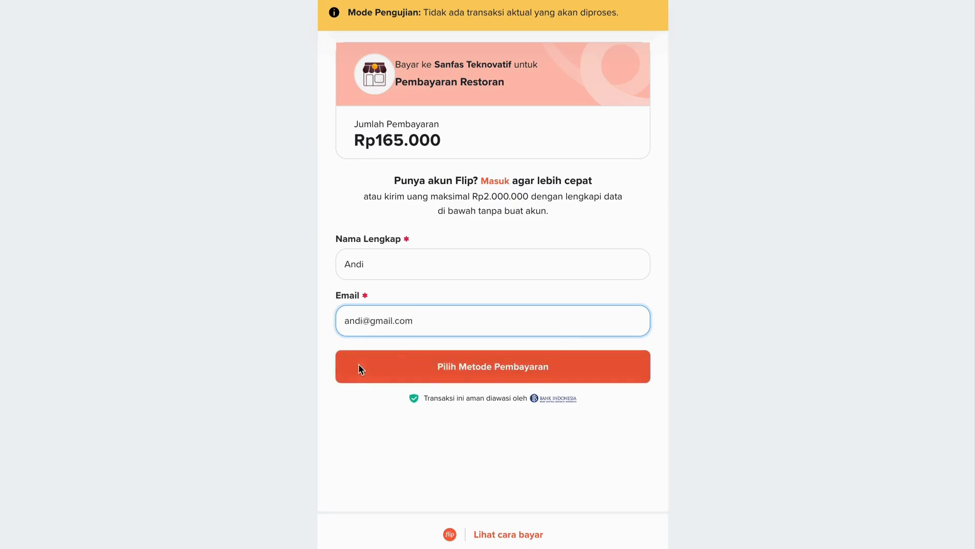
double_click(362, 317)
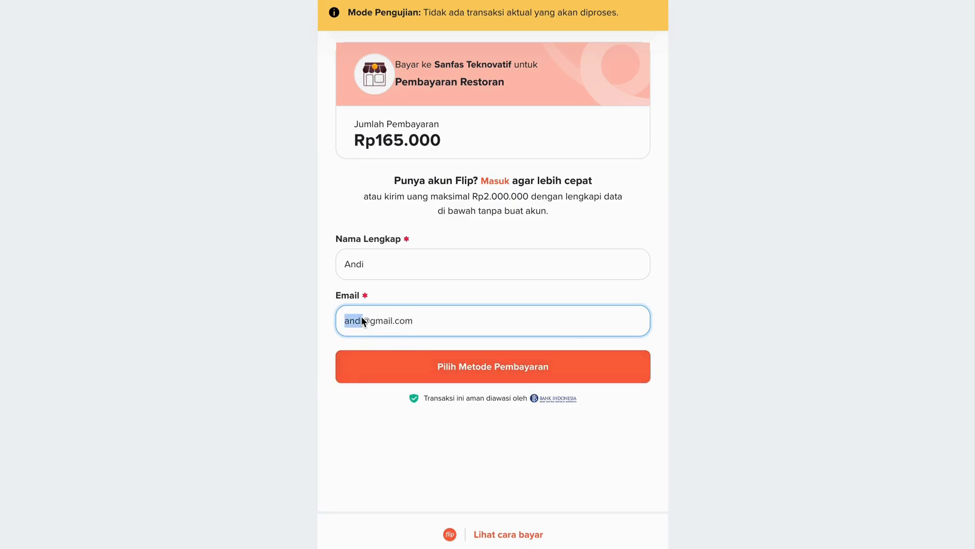
click(368, 371)
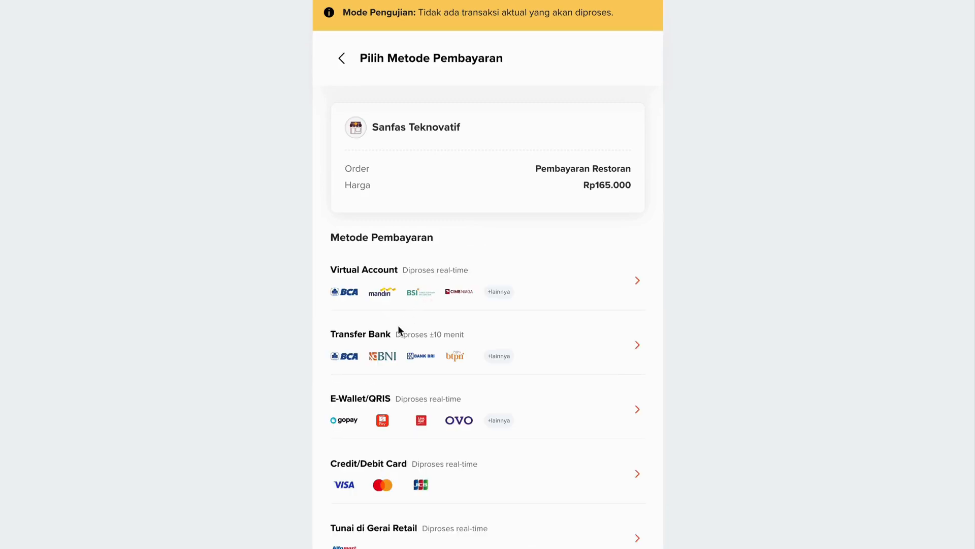
Look through the Virtual Account and bank transfer options offered on the payment method page
click(628, 280)
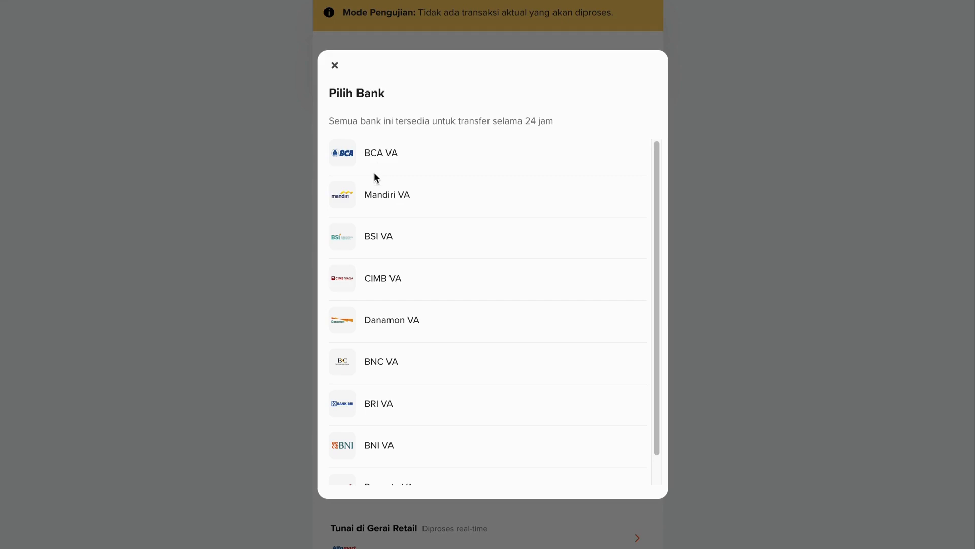
scroll(391, 213, down, 2)
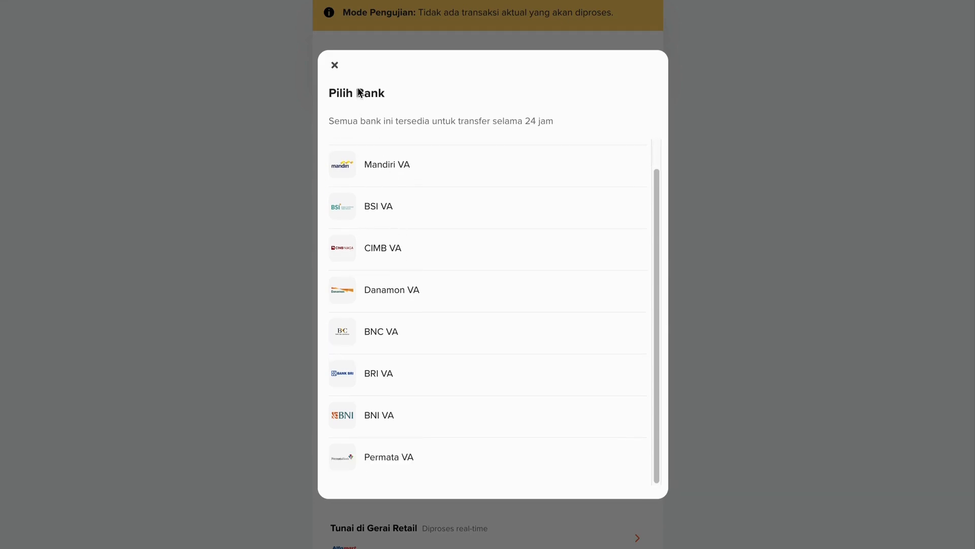
click(334, 65)
scroll(352, 438, down, 2)
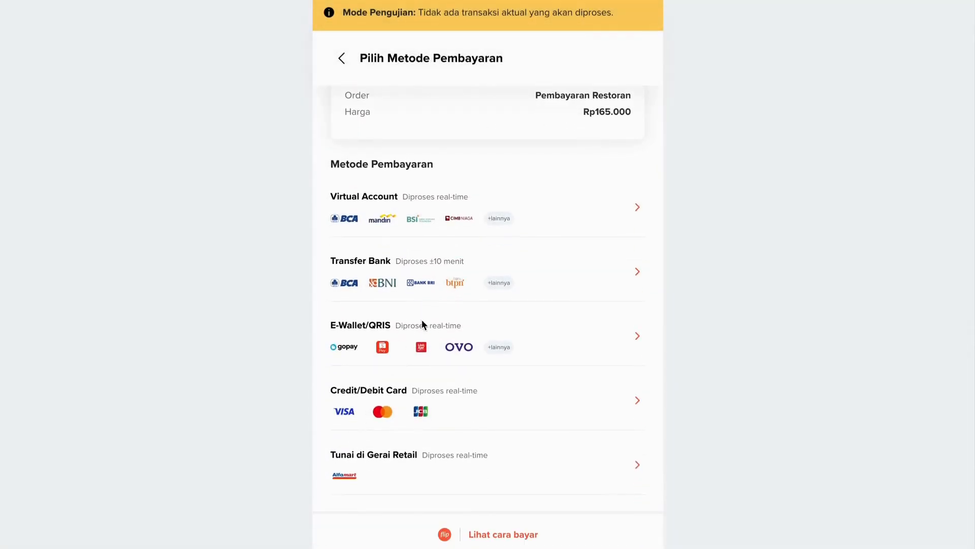
click(486, 293)
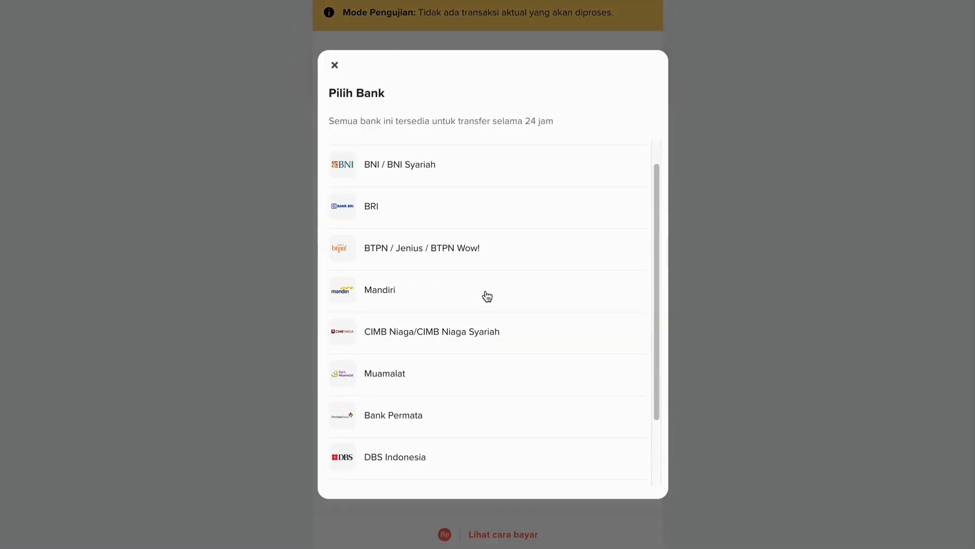
click(267, 315)
Choose QRIS under E-Wallet/QRIS as the payment method, continue to the payment page and review its QR code and payment details
click(541, 349)
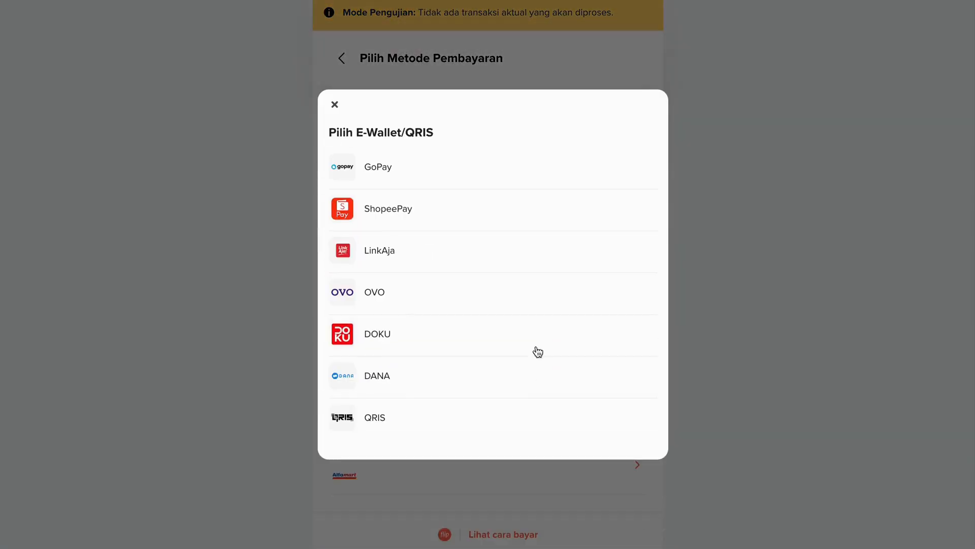
click(349, 416)
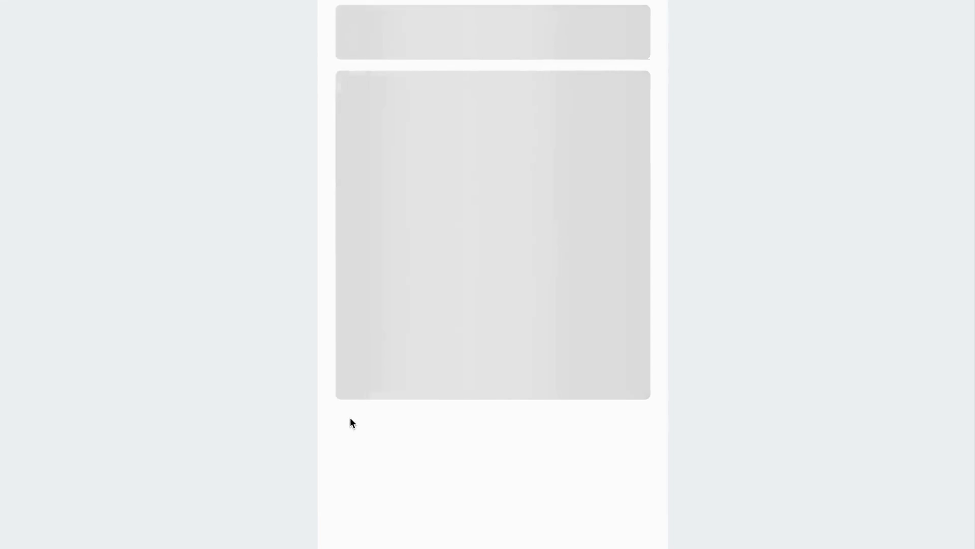
click(416, 470)
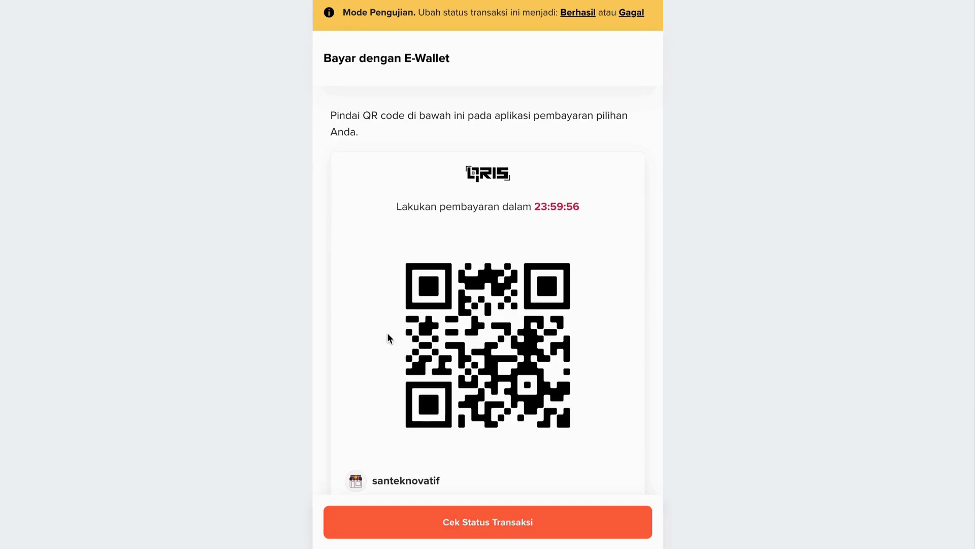
scroll(535, 346, down, 4)
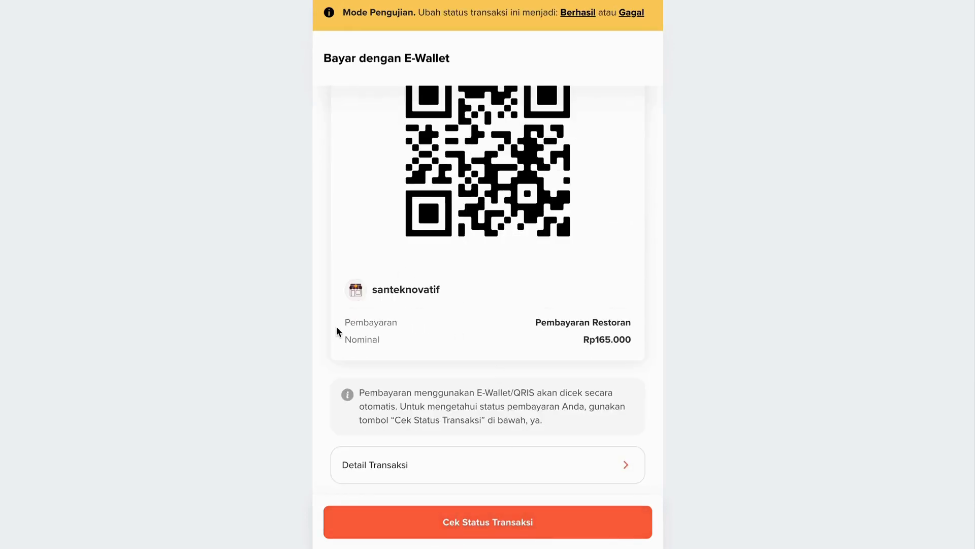
scroll(410, 269, up, 4)
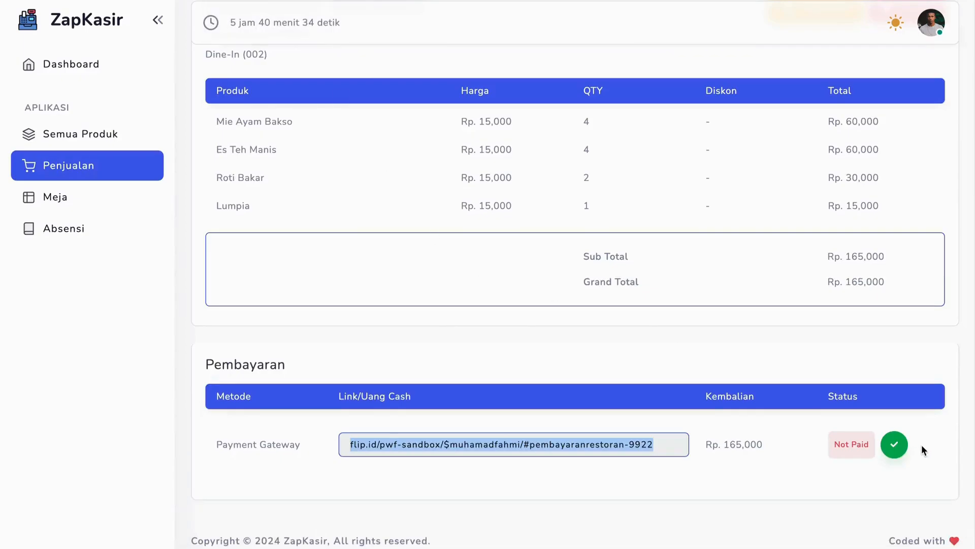
Mark the payment gateway order as paid on its ZapKasir detail page, confirm, and review the order
click(894, 444)
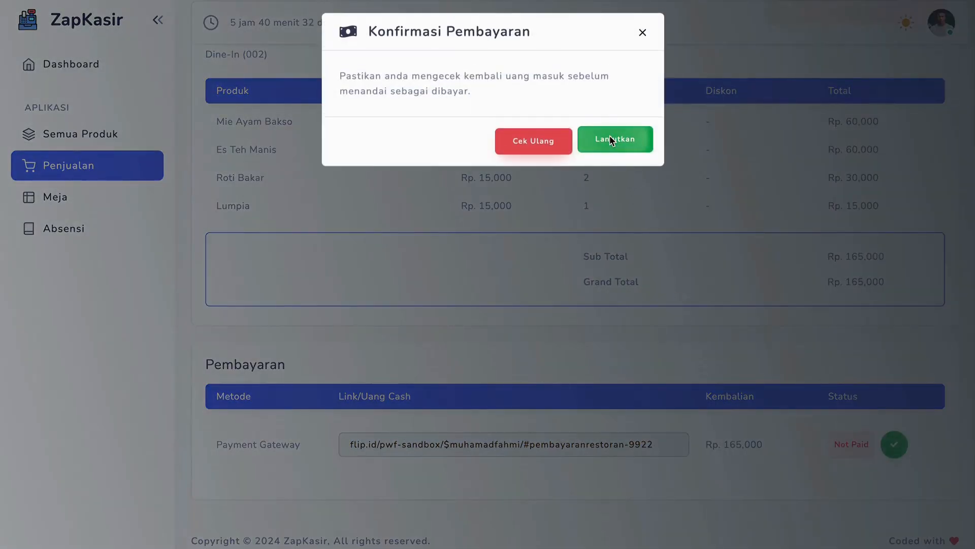
click(610, 135)
scroll(436, 394, down, 2)
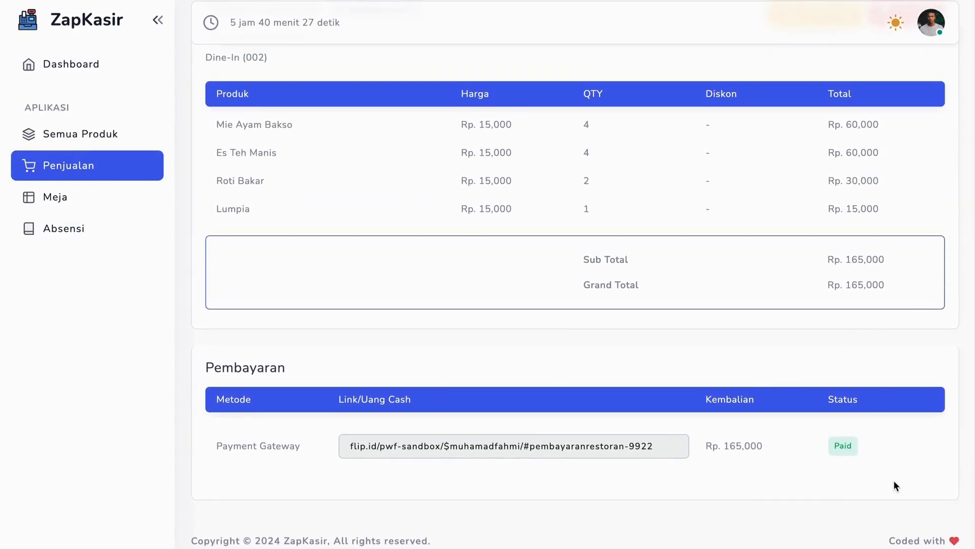
scroll(551, 319, up, 2)
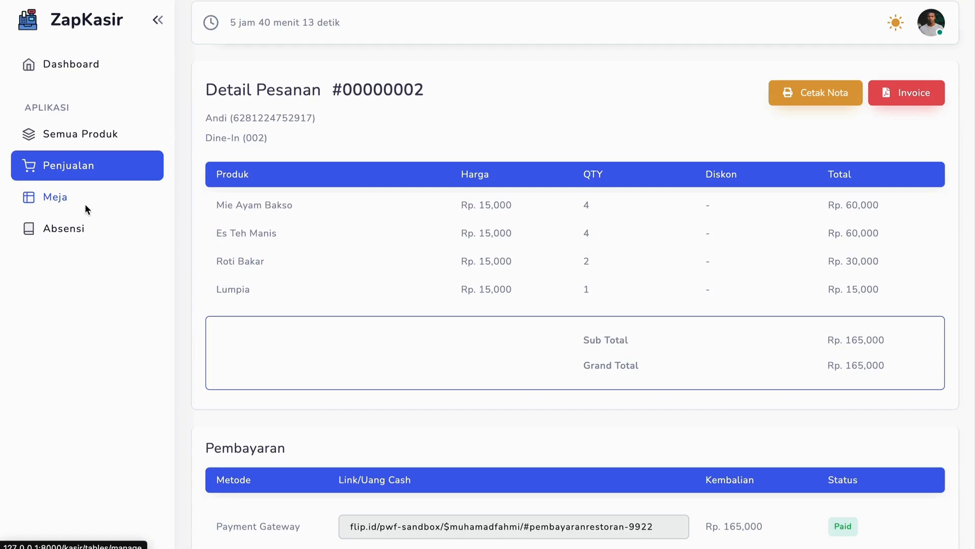
On the tables page, mark table 002's order as served and mark the table as empty, confirming both
click(56, 198)
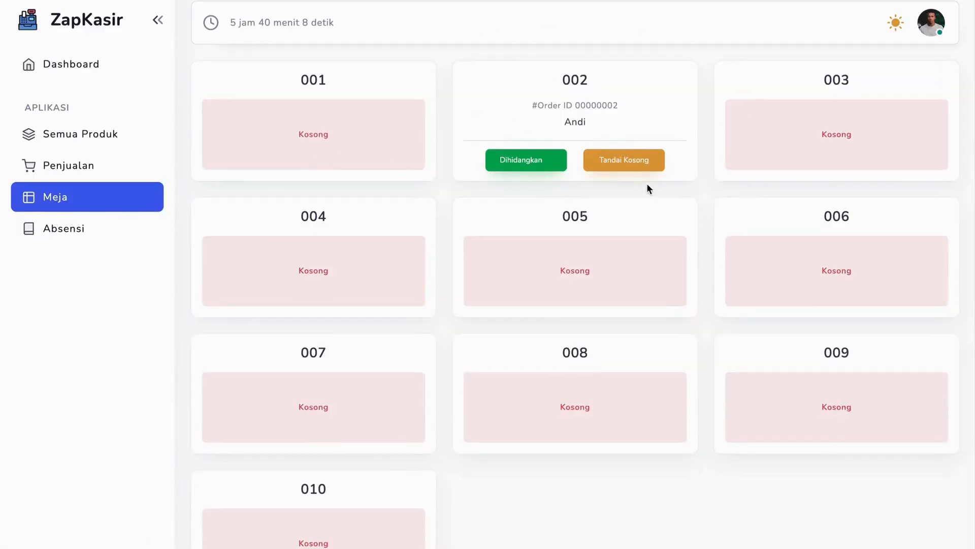
click(532, 162)
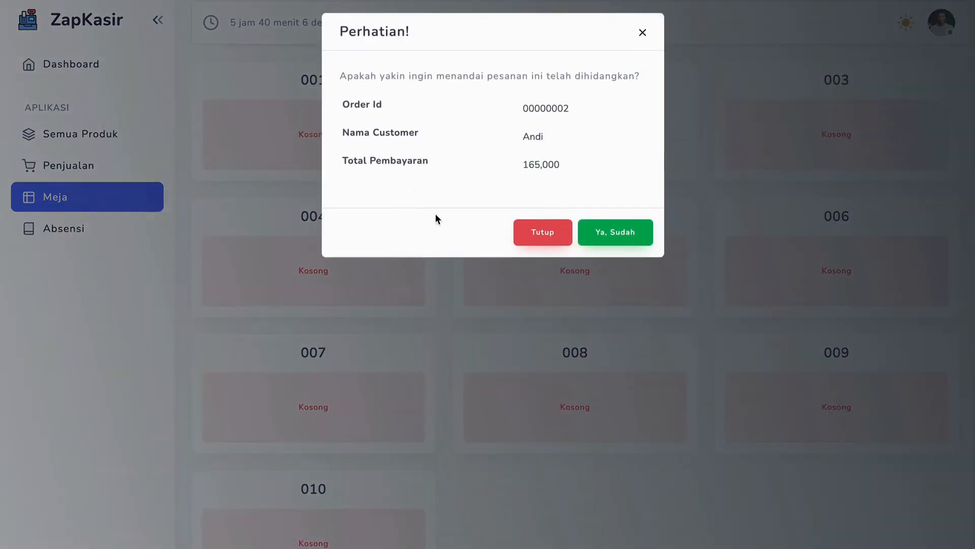
click(622, 229)
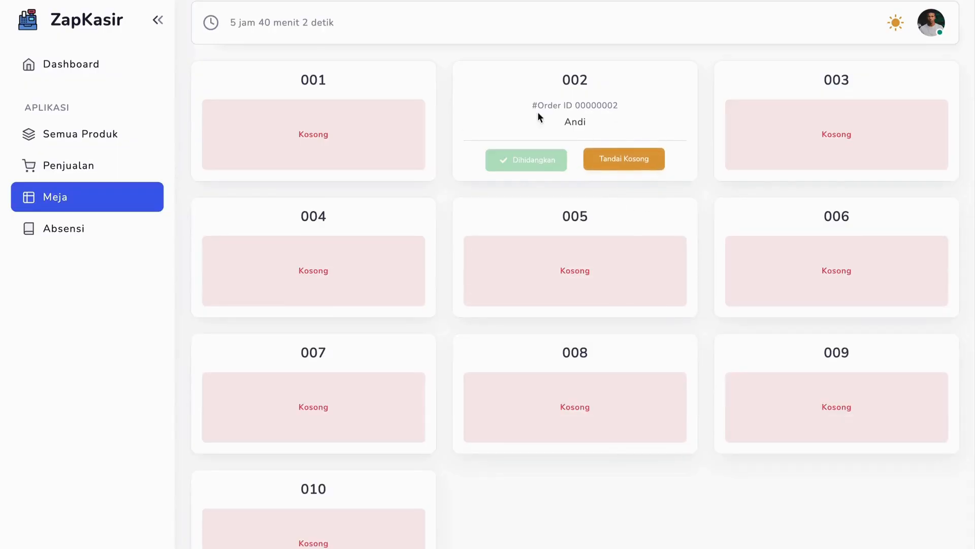
click(629, 155)
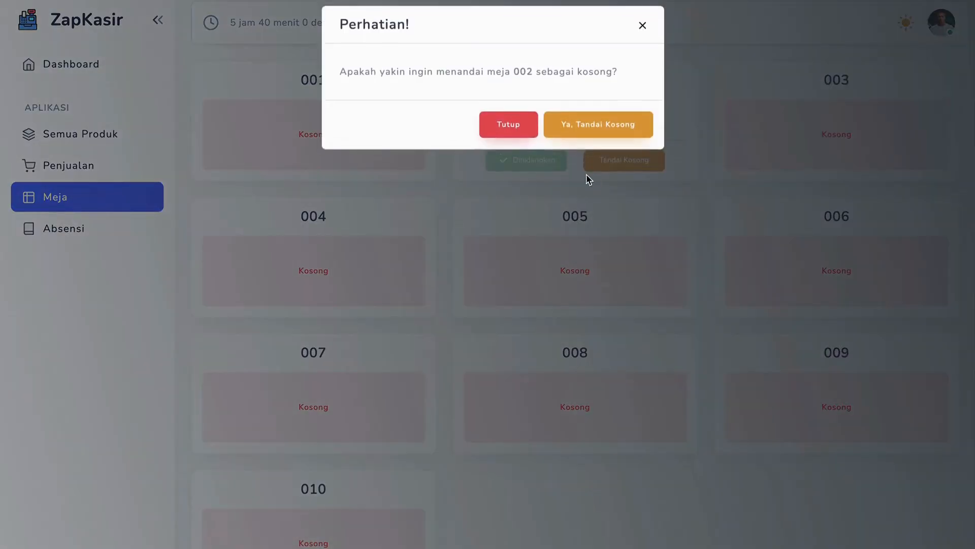
click(616, 122)
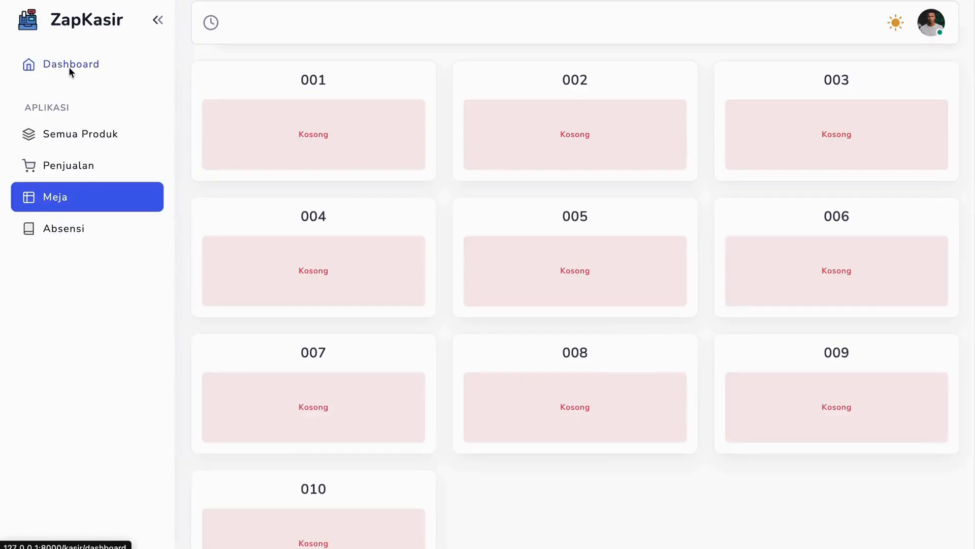
Open the dashboard and review the summary cards, sales trend and category charts
click(69, 66)
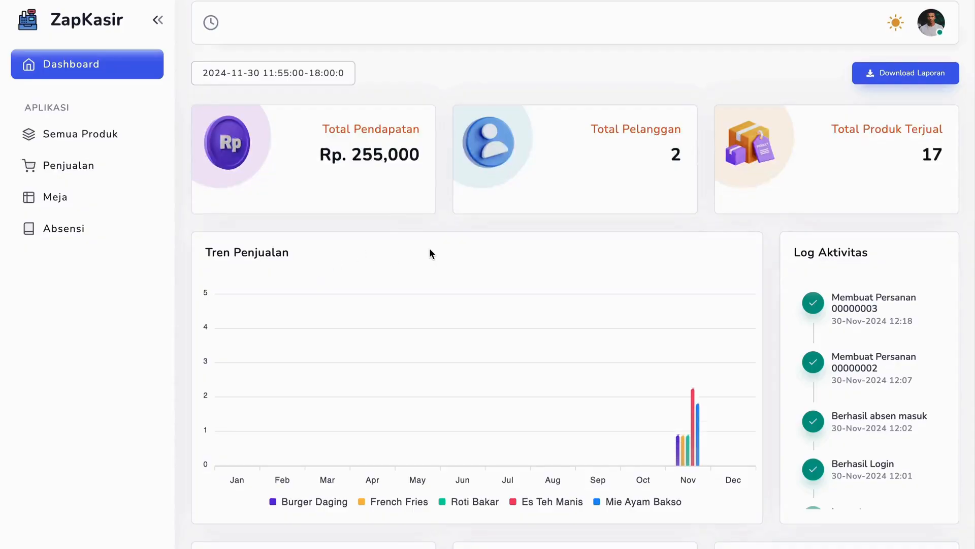
scroll(428, 248, down, 7)
scroll(429, 248, up, 8)
scroll(429, 248, down, 7)
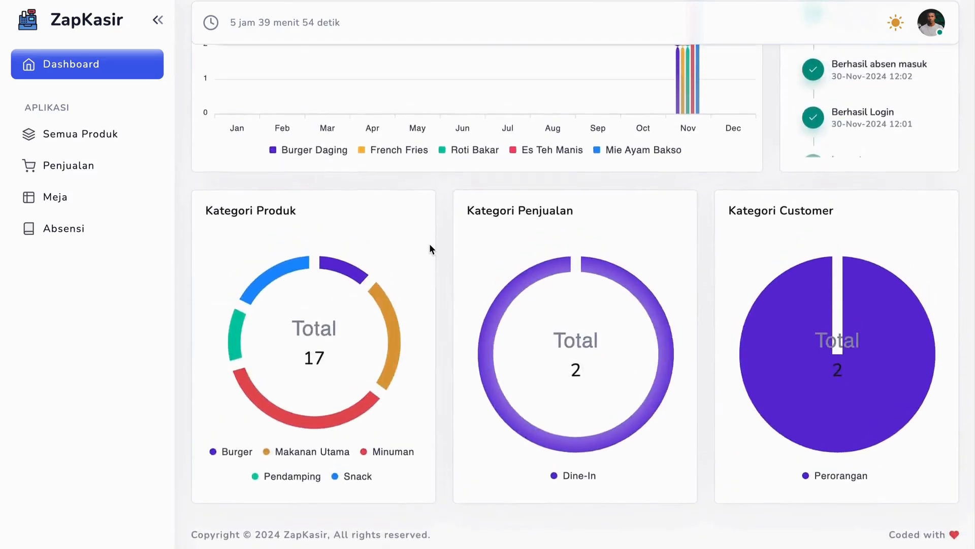
scroll(429, 248, up, 7)
scroll(428, 248, down, 7)
scroll(429, 243, up, 7)
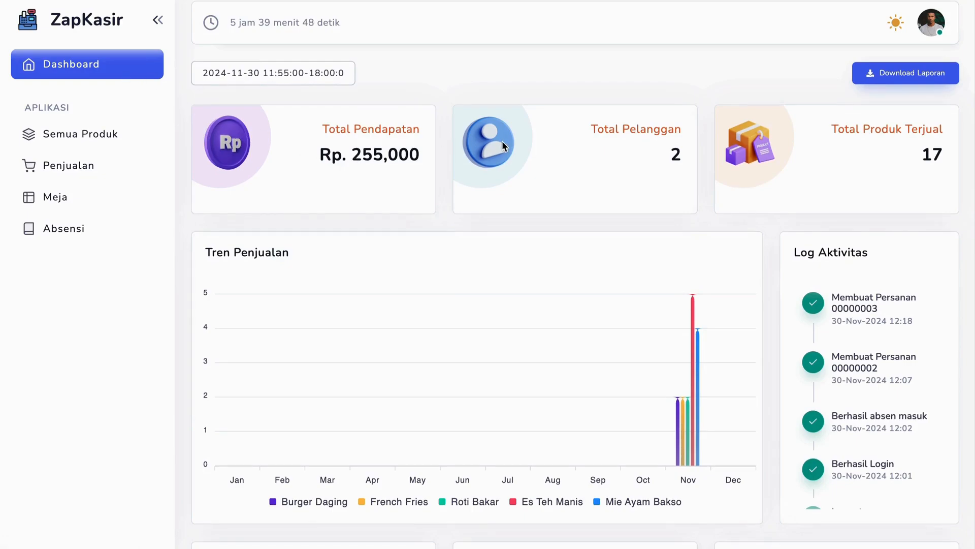
Look at the shift choices available in the dashboard's shift filter and keep the current shift
click(296, 83)
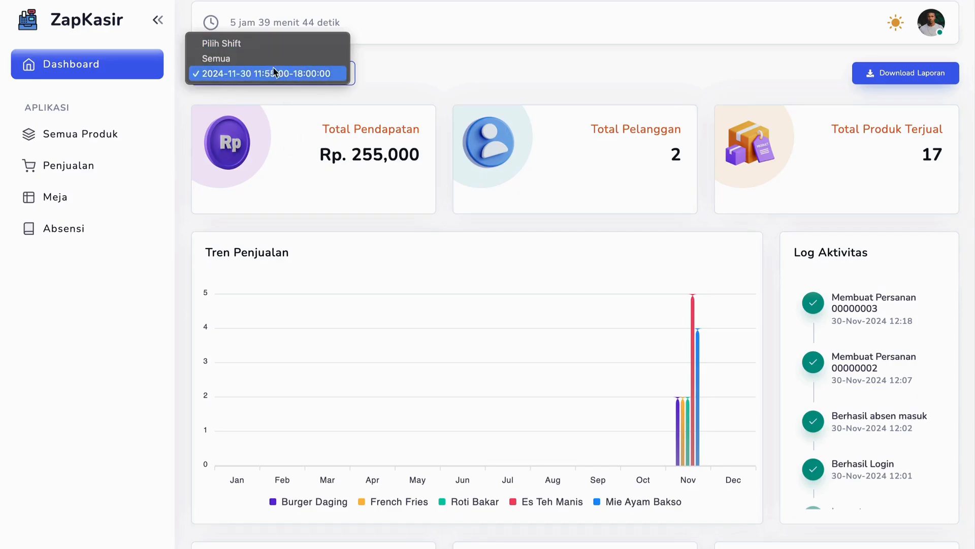
click(378, 62)
click(338, 74)
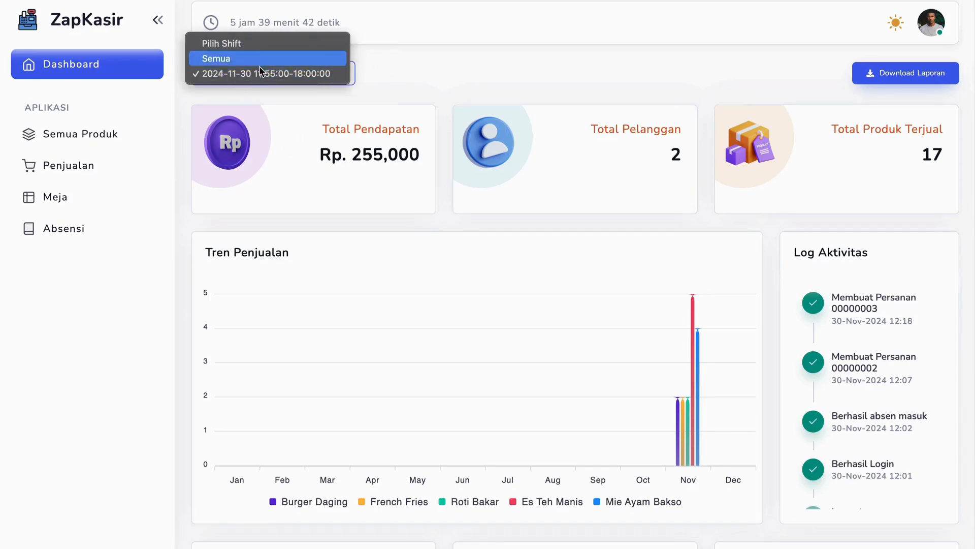
click(414, 120)
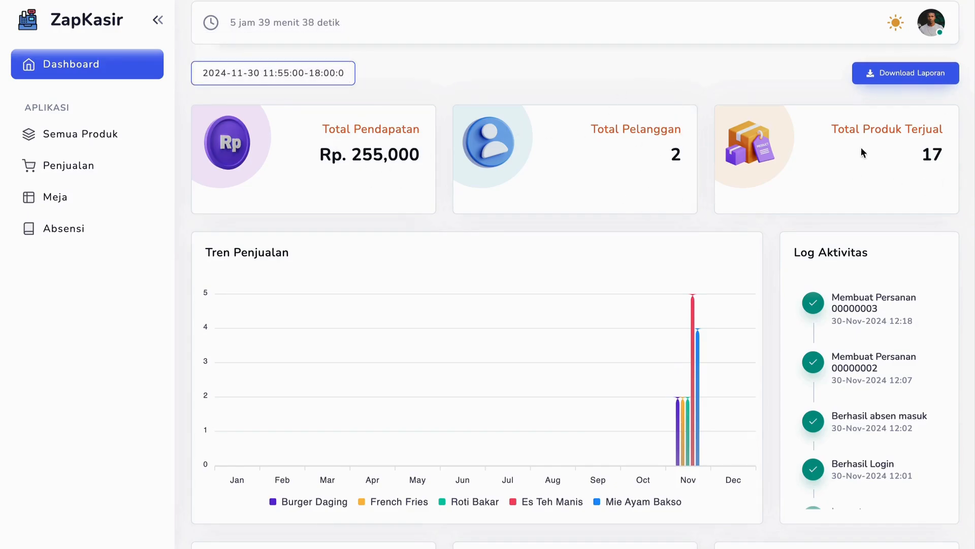
Examine the sold products card, sales trend per product, activity log and the product, sales and customer category charts
click(930, 135)
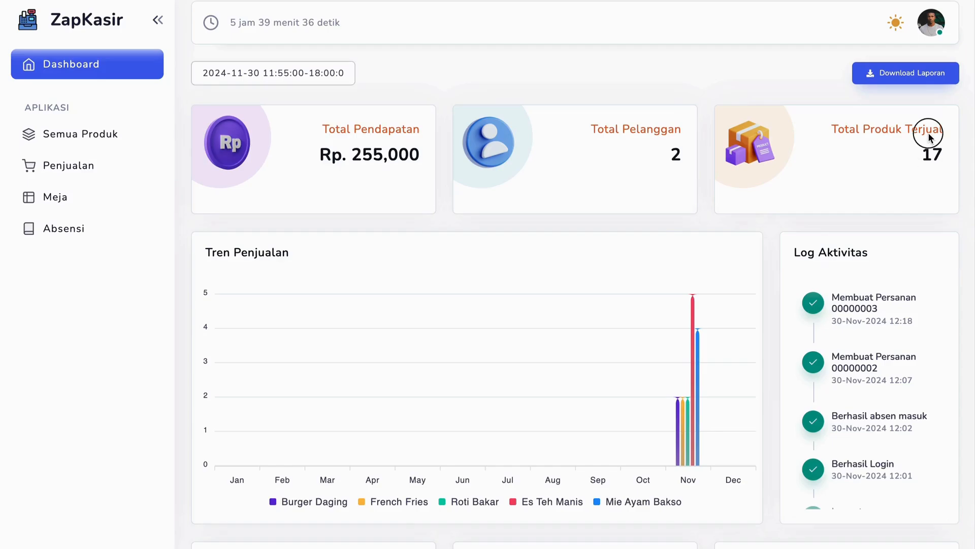
scroll(913, 136, down, 5)
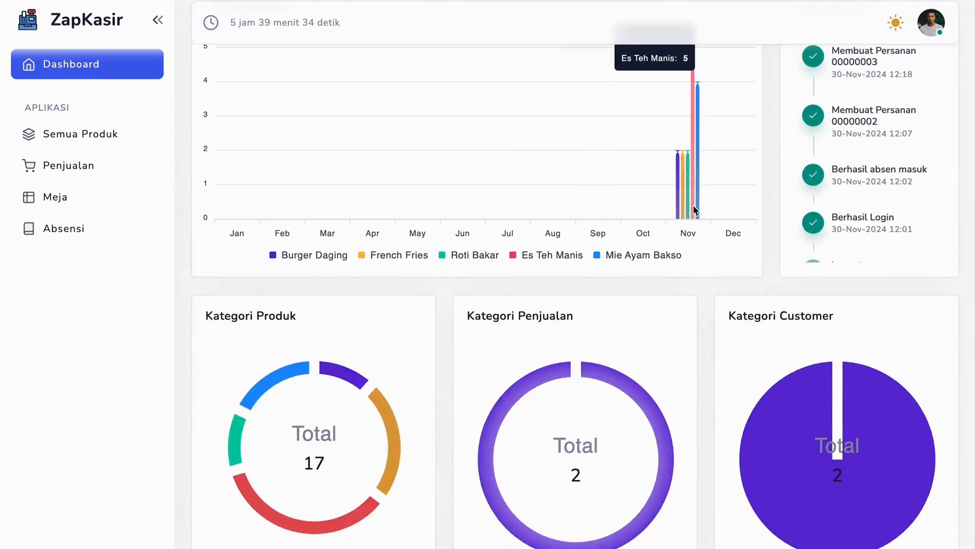
scroll(690, 189, up, 1)
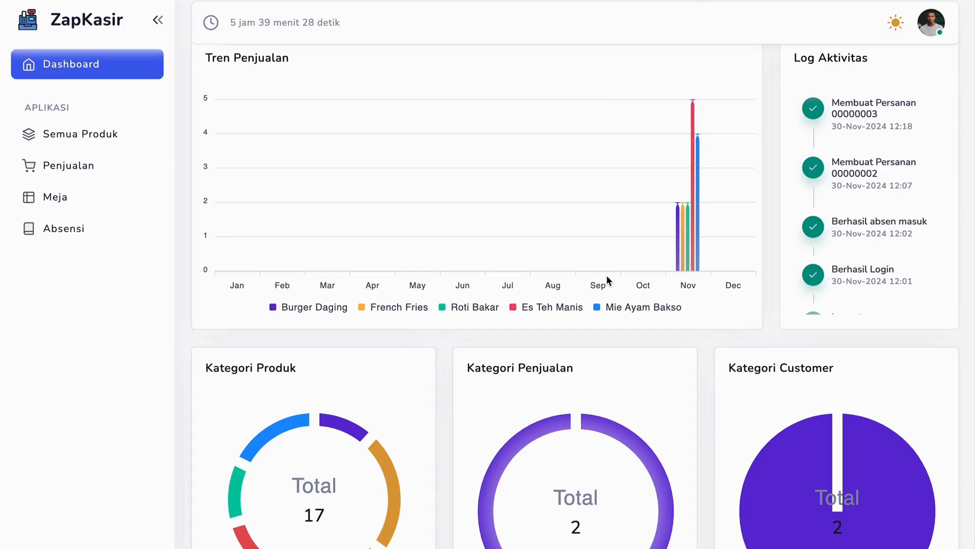
scroll(607, 276, down, 3)
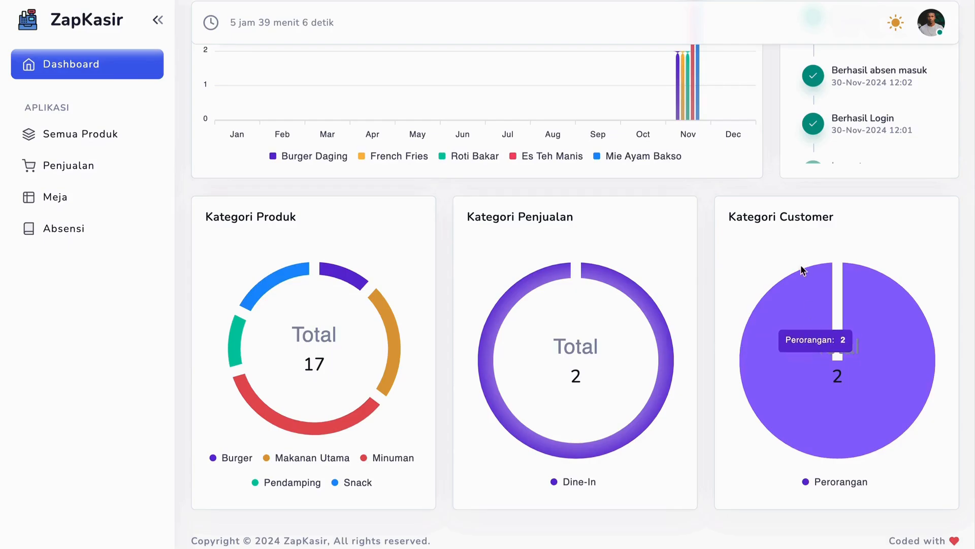
triple_click(781, 222)
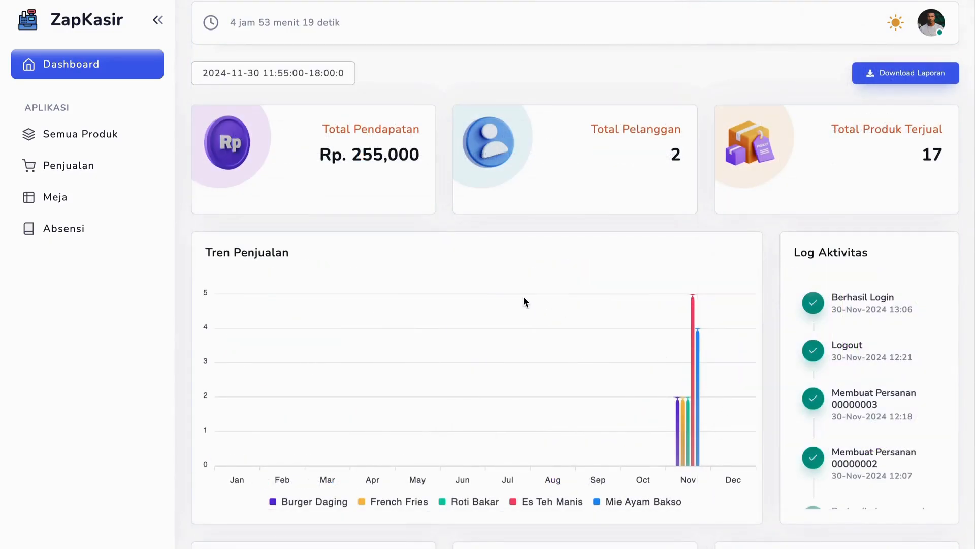
scroll(523, 298, down, 5)
scroll(524, 297, up, 5)
scroll(524, 302, down, 1)
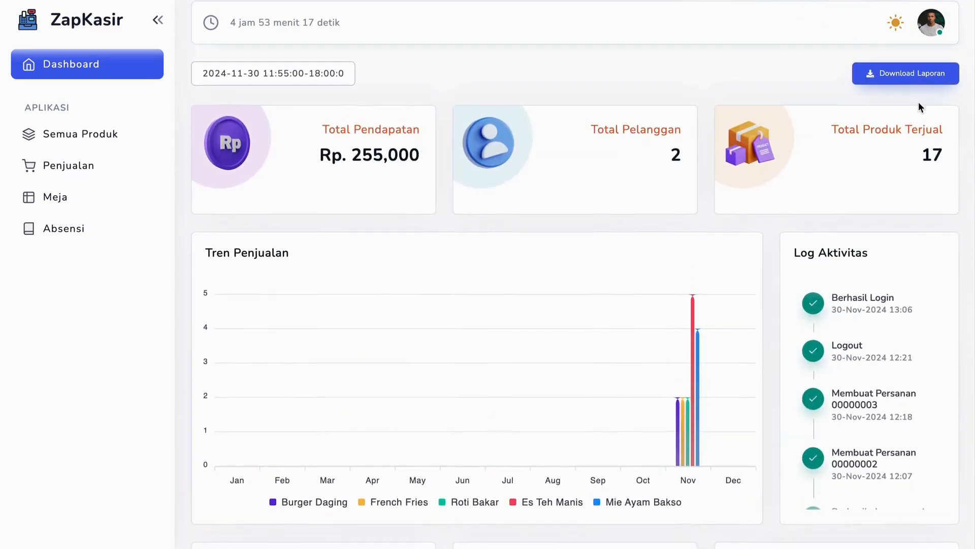
click(894, 74)
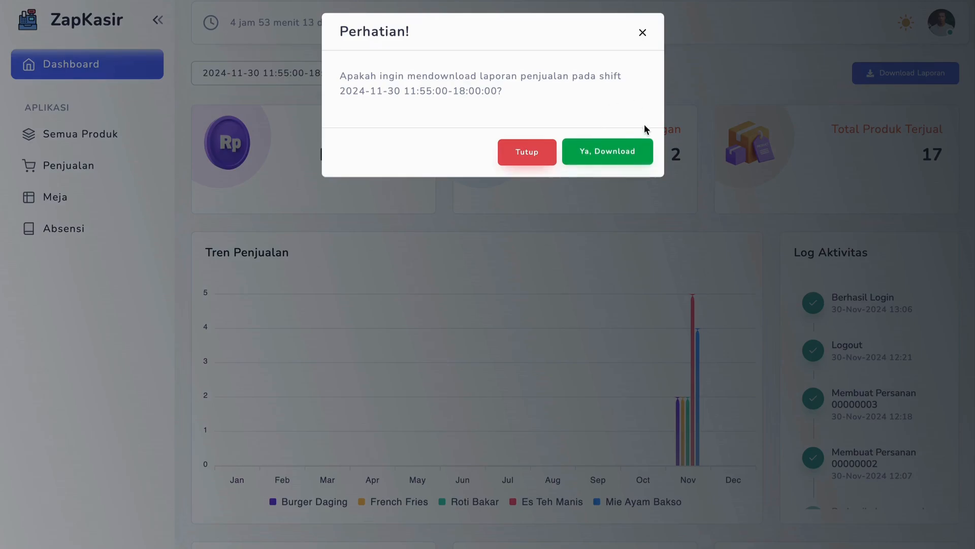
click(611, 152)
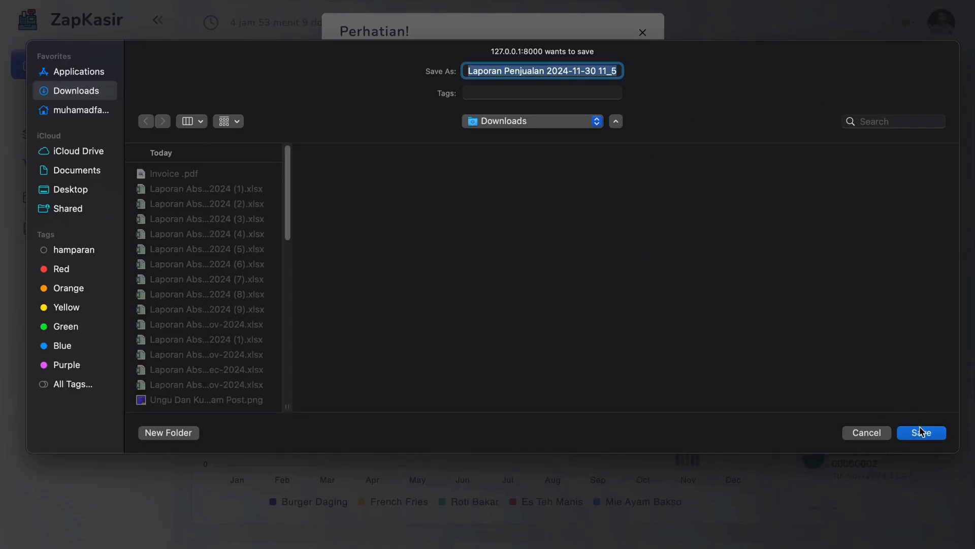
click(921, 432)
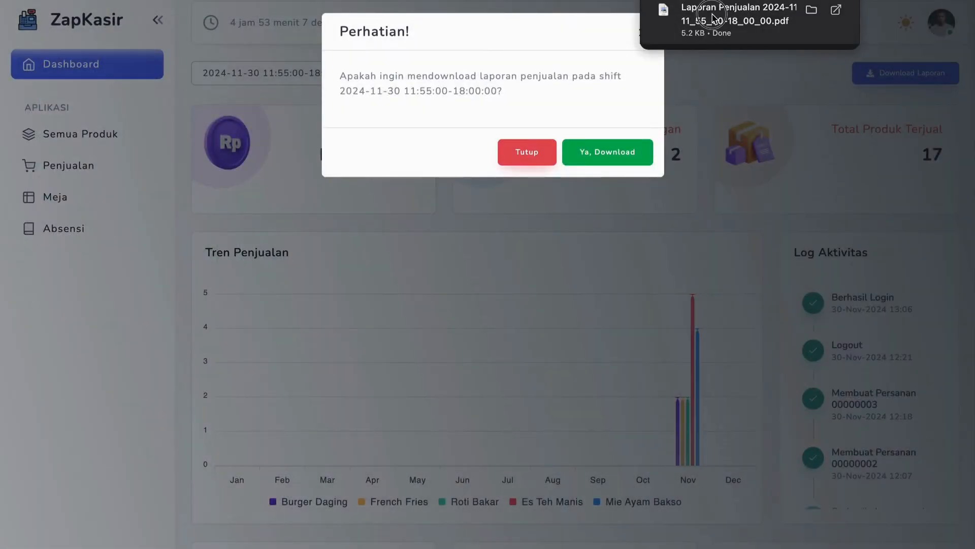
Open the downloaded sales report PDF and review its shift header, sales table and product details
click(712, 14)
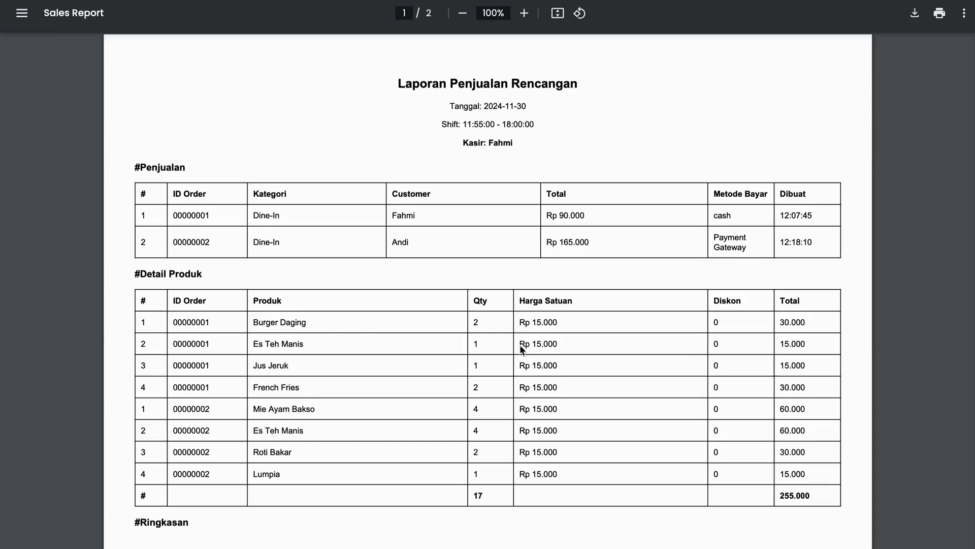
scroll(453, 150, down, 15)
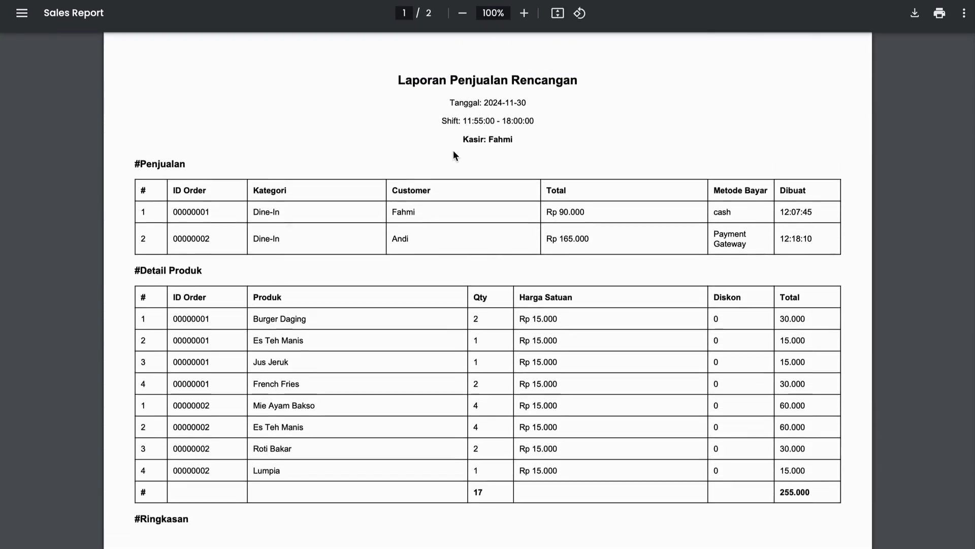
scroll(453, 150, up, 15)
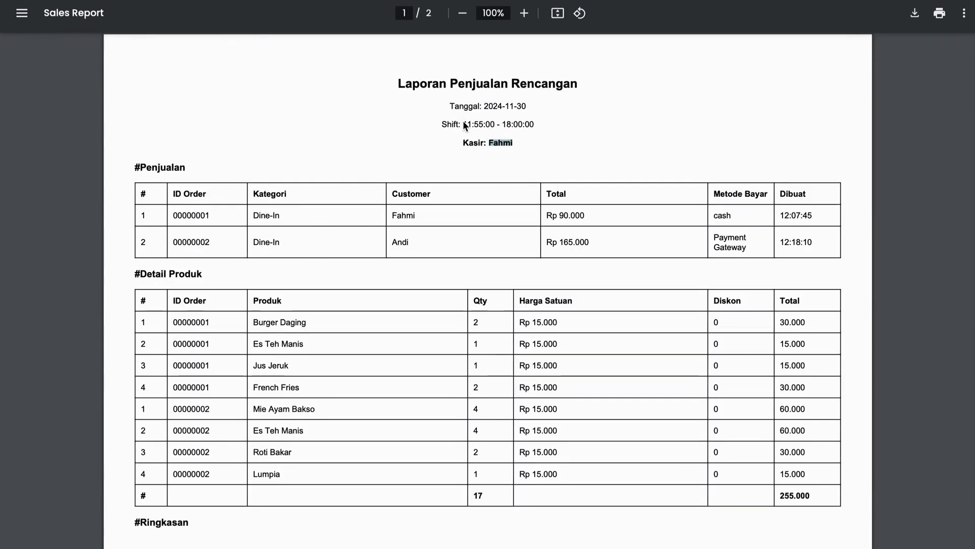
Review the sales report PDF's shift hours, sales table and product details through to the payment method and sold product summaries
drag(463, 124, 573, 127)
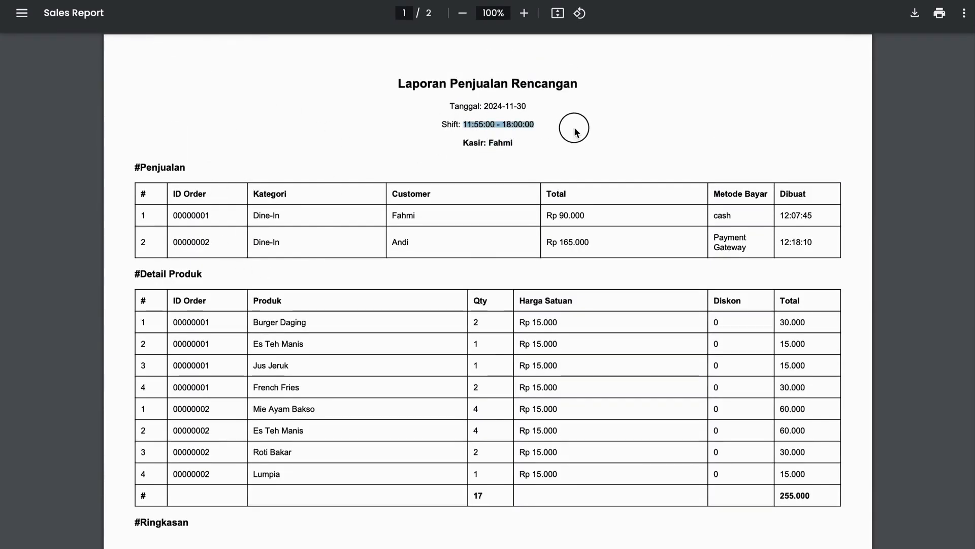
click(531, 104)
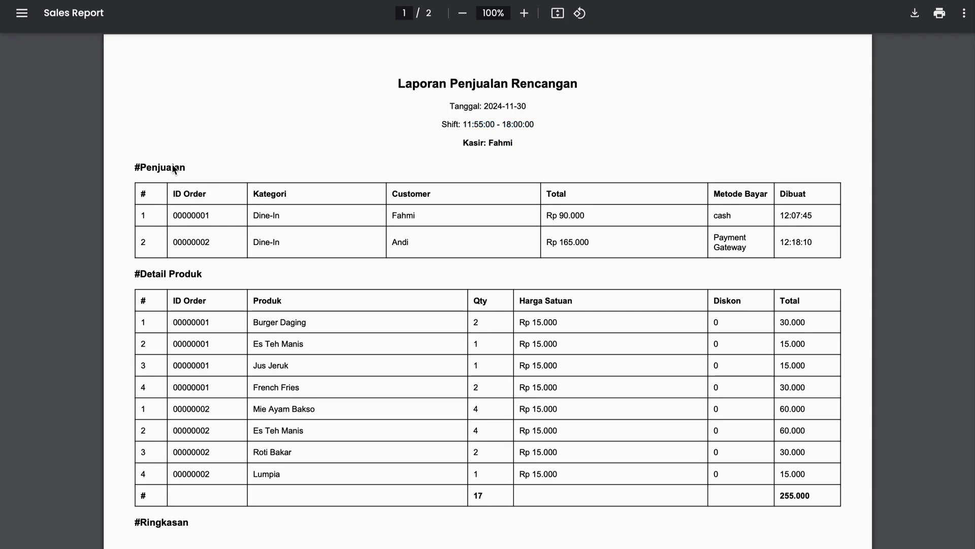
drag(141, 168, 268, 207)
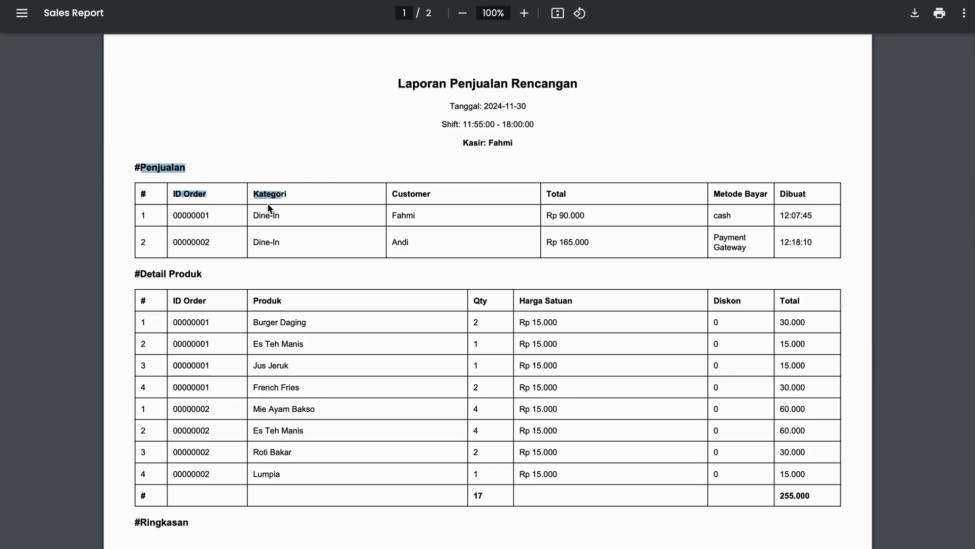
scroll(284, 199, down, 2)
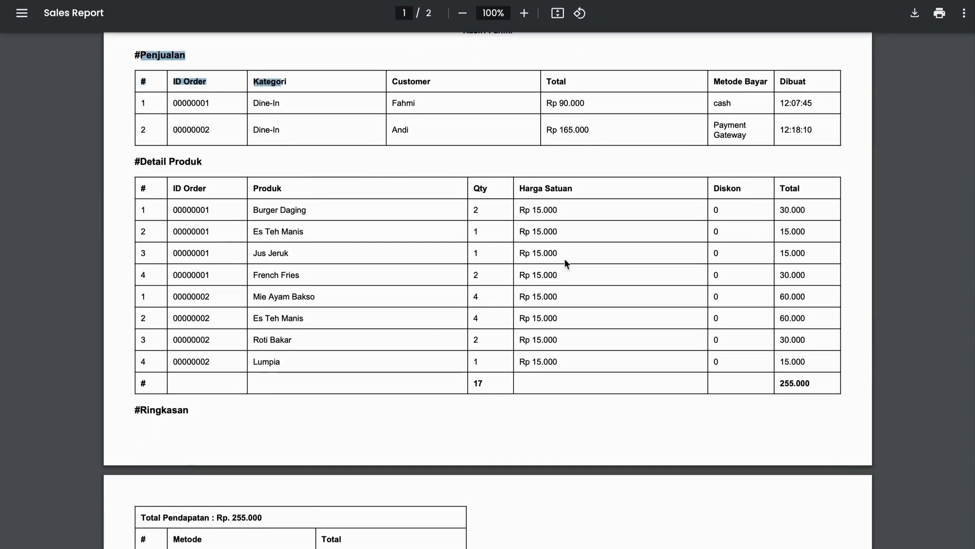
scroll(499, 275, down, 1)
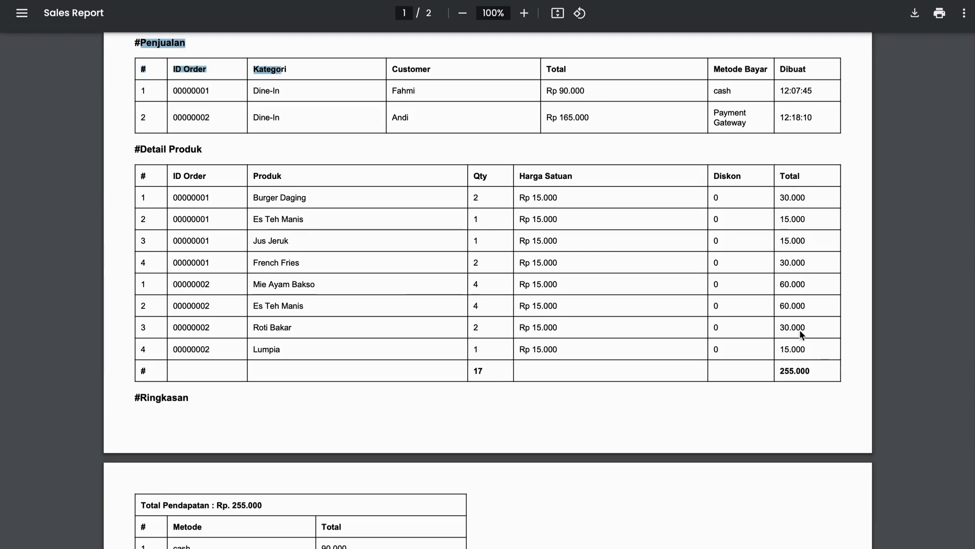
scroll(800, 370, down, 1)
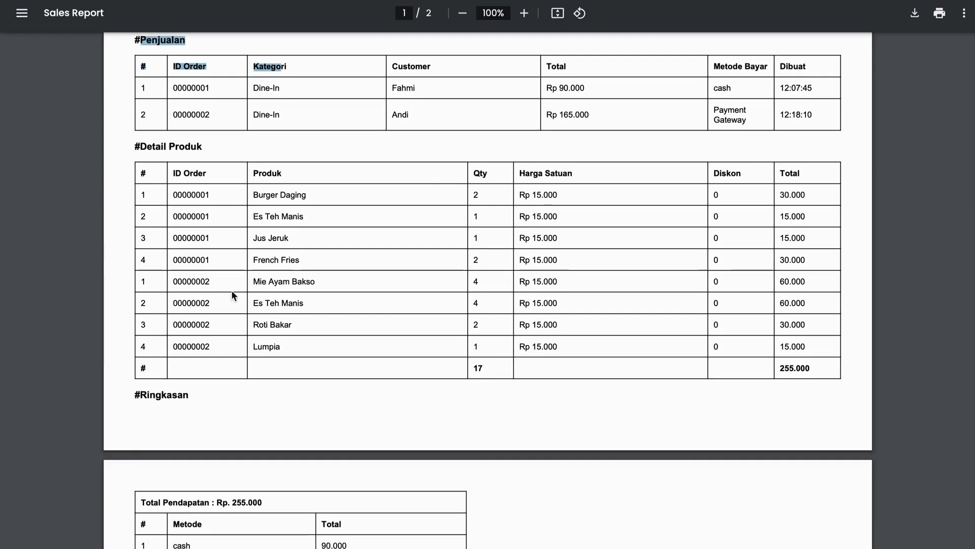
scroll(761, 404, down, 4)
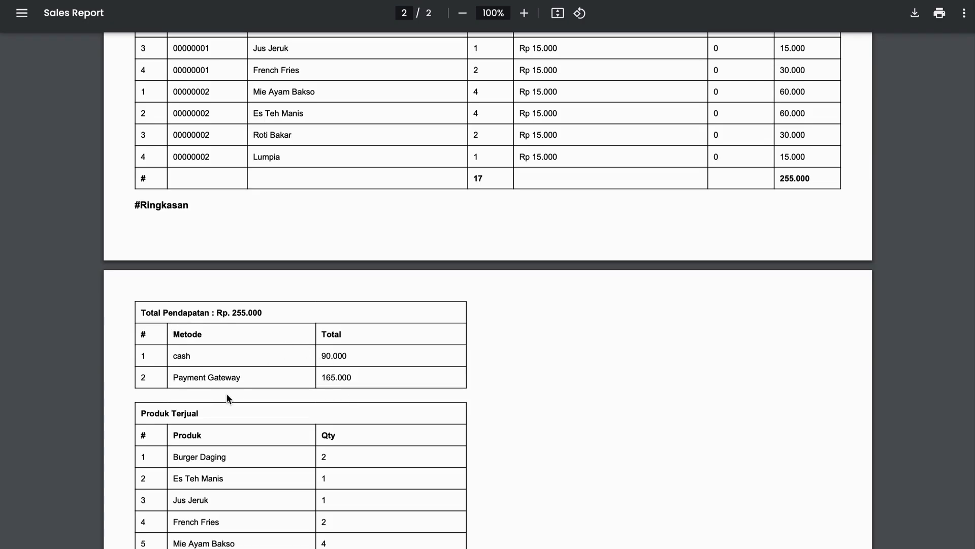
scroll(327, 363, down, 4)
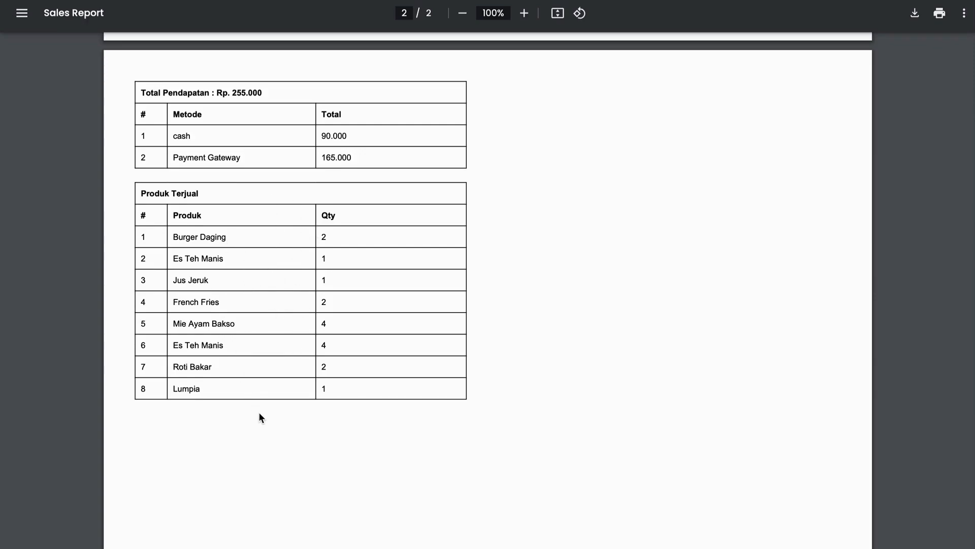
scroll(331, 202, up, 5)
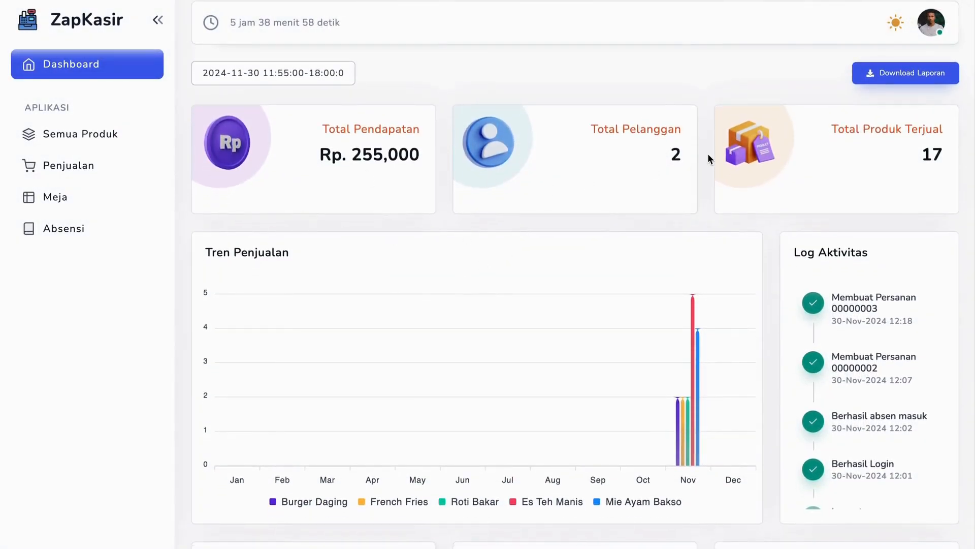
Log out of the cashier account
click(924, 26)
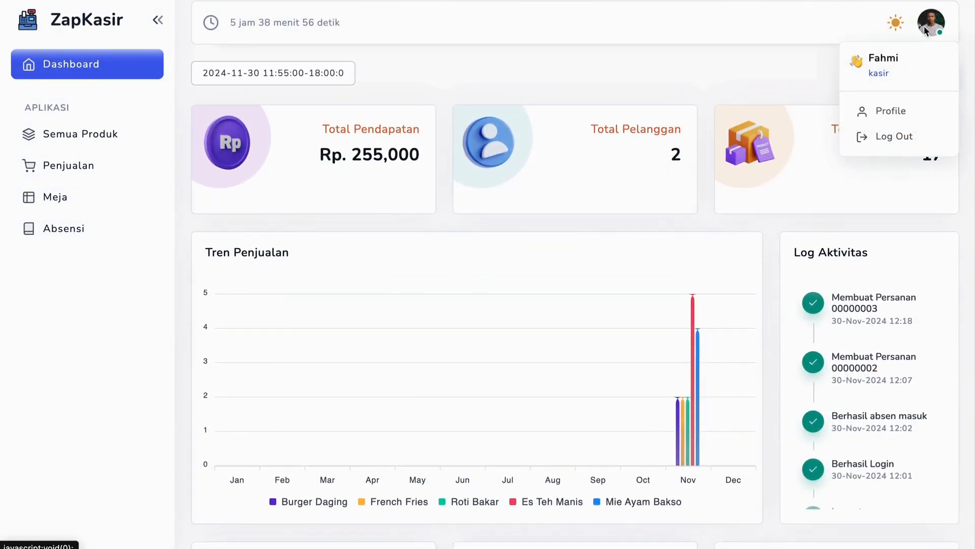
click(867, 136)
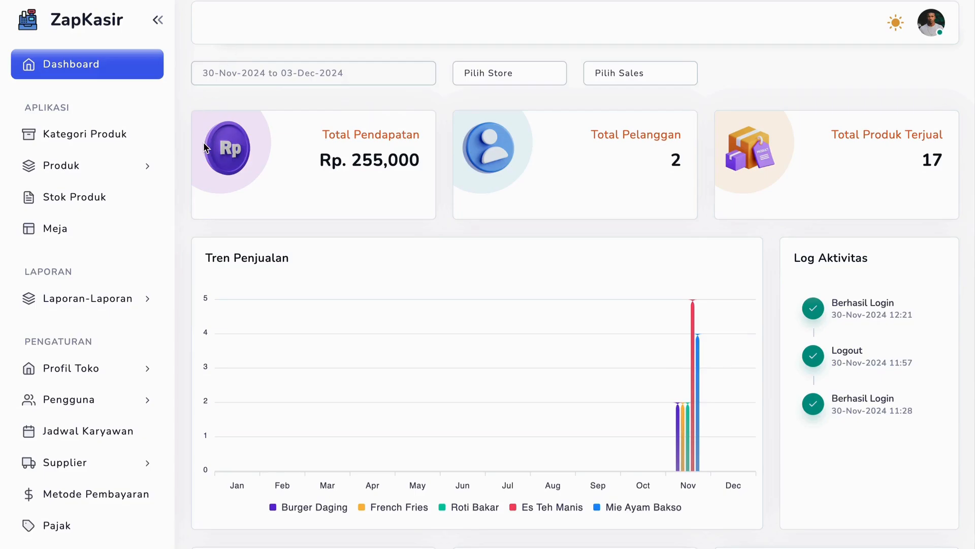
Examine the admin dashboard's income, customer and sold product cards, sales trend, activity log and category charts
scroll(633, 178, down, 7)
scroll(697, 187, up, 7)
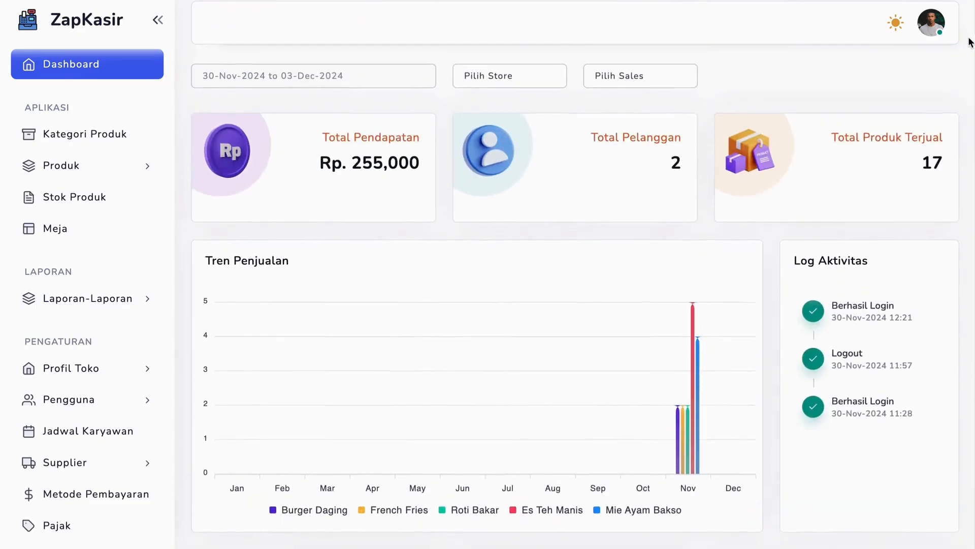
click(937, 23)
click(293, 118)
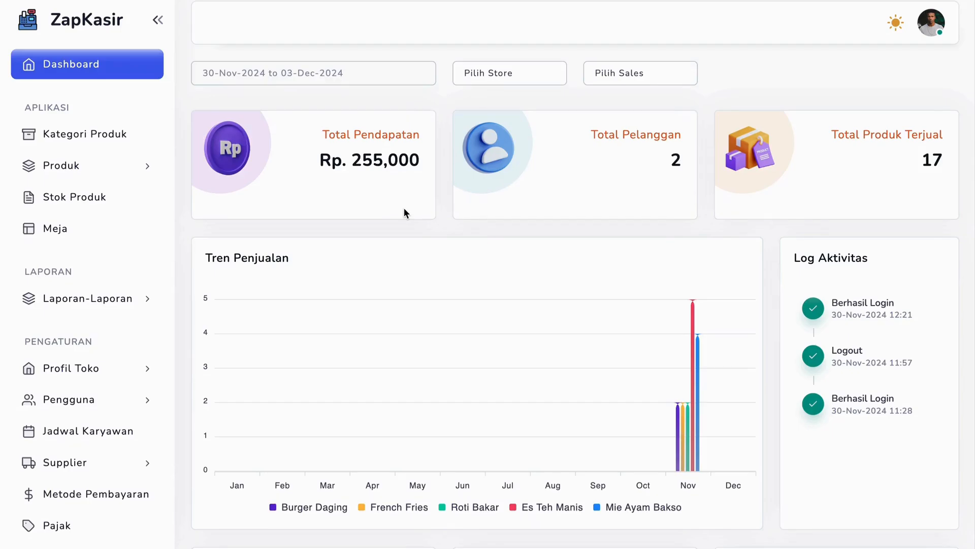
scroll(404, 208, down, 8)
scroll(403, 208, up, 4)
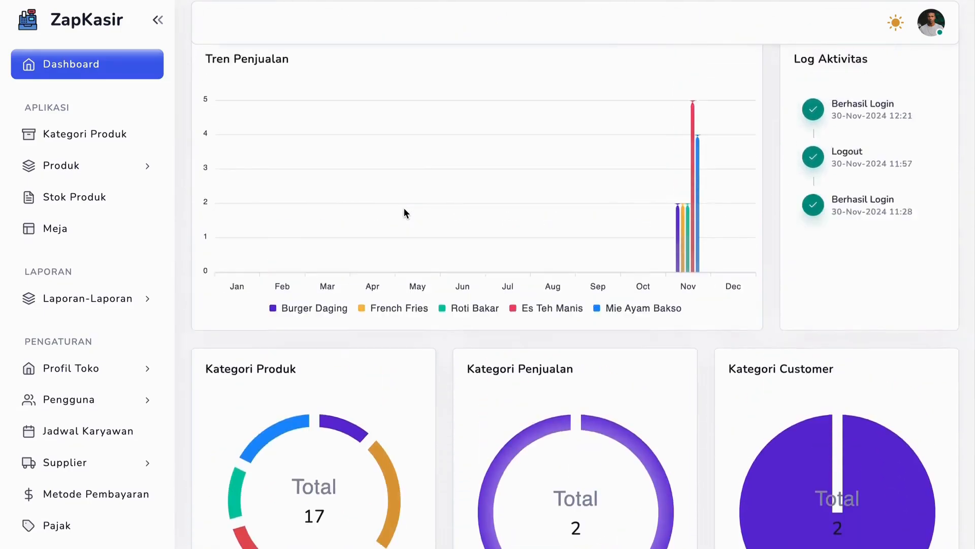
scroll(404, 208, up, 4)
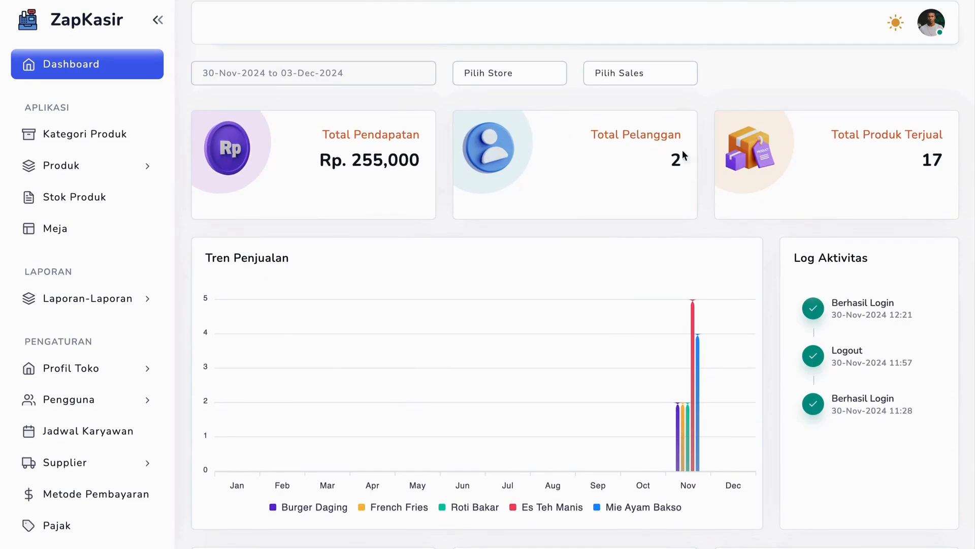
double_click(927, 161)
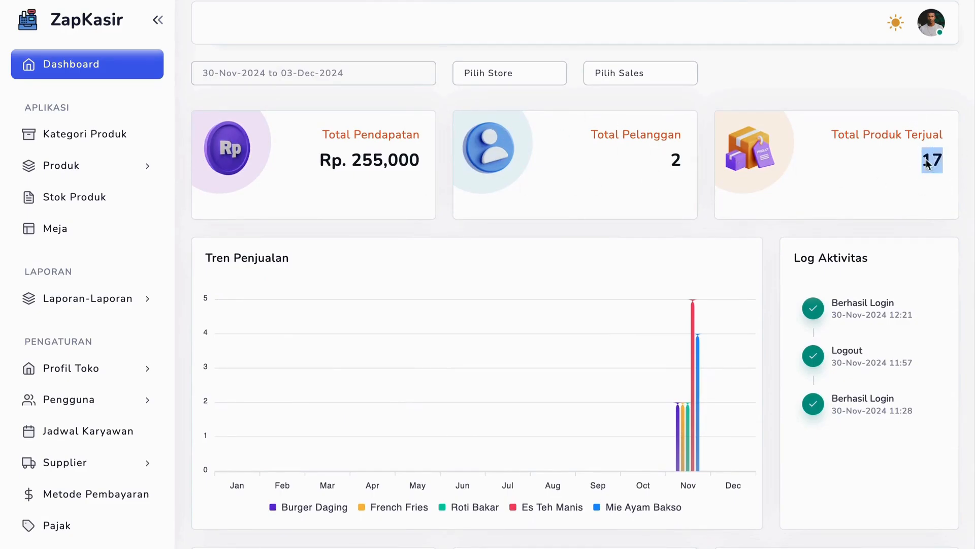
click(781, 203)
scroll(699, 404, down, 3)
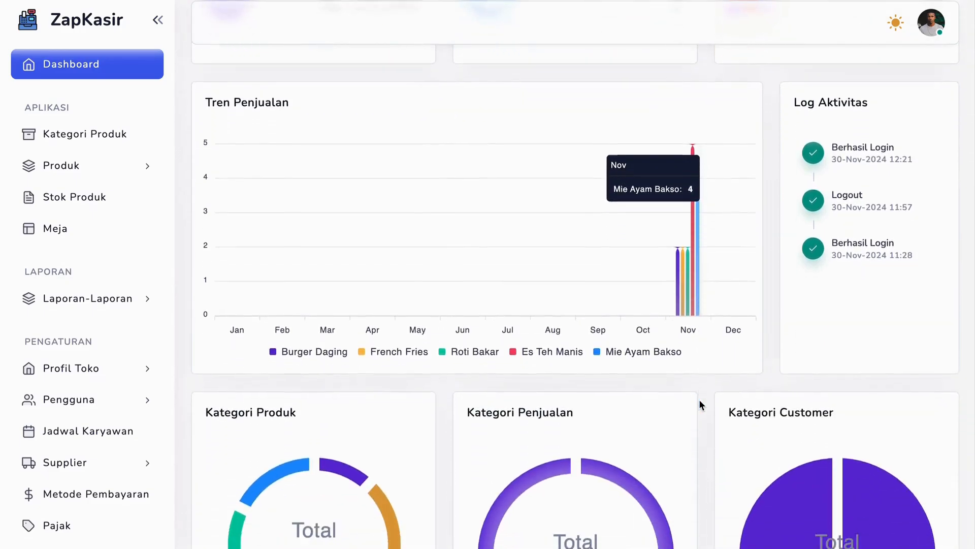
scroll(699, 401, up, 3)
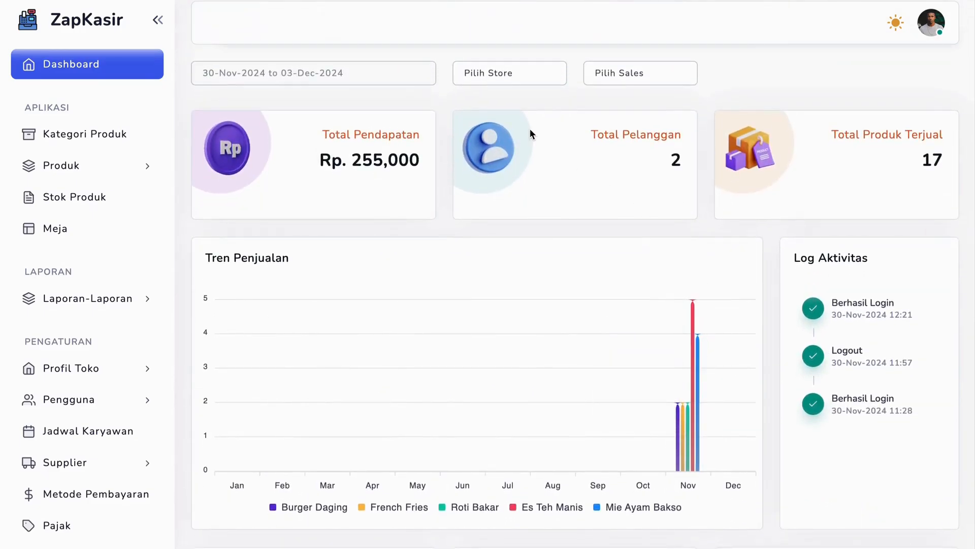
Filter the admin dashboard to the date range 06-Nov-2024 to 09-Nov-2024 and check its statistics
click(380, 71)
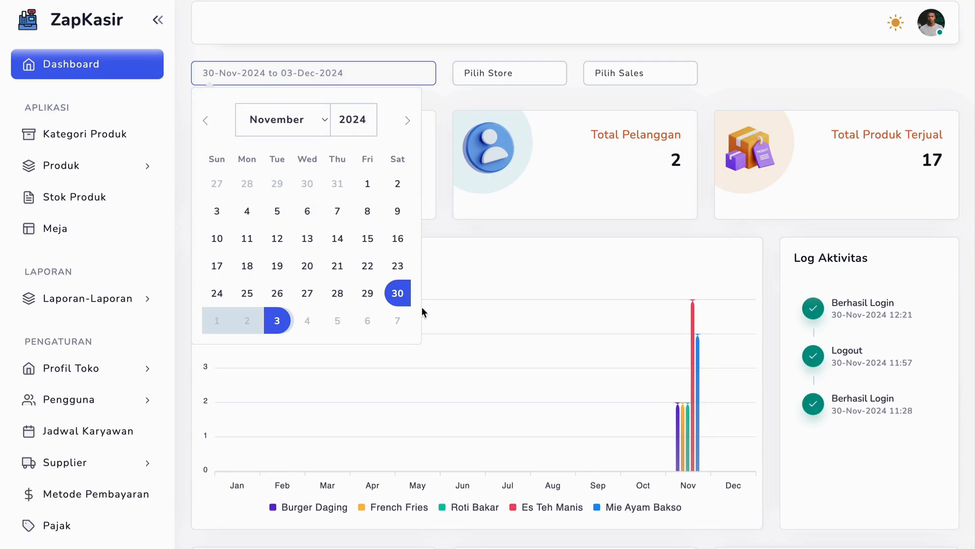
click(312, 215)
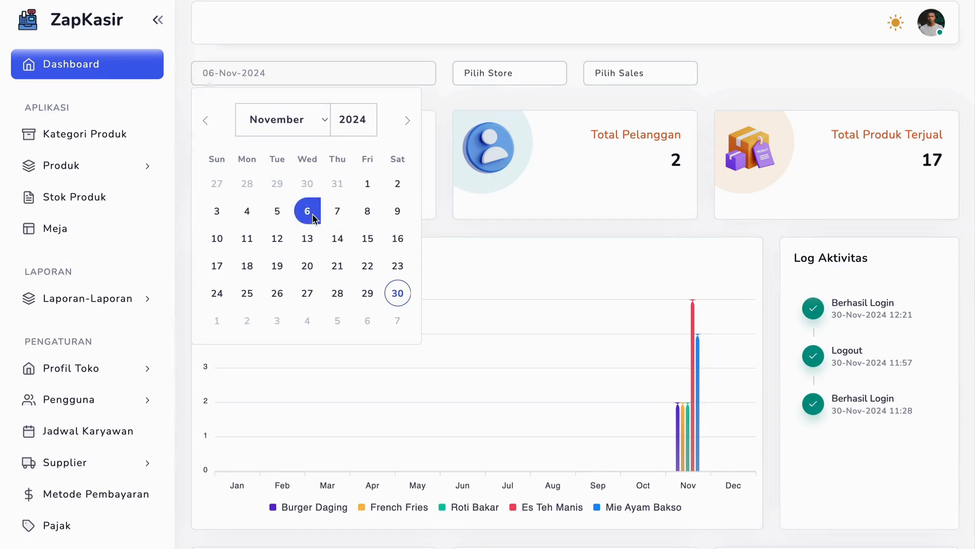
click(397, 214)
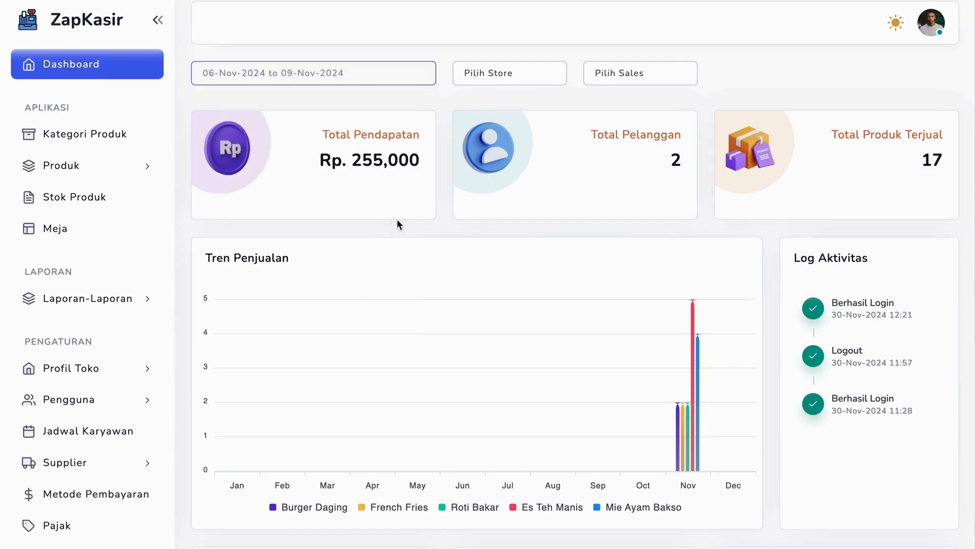
click(270, 75)
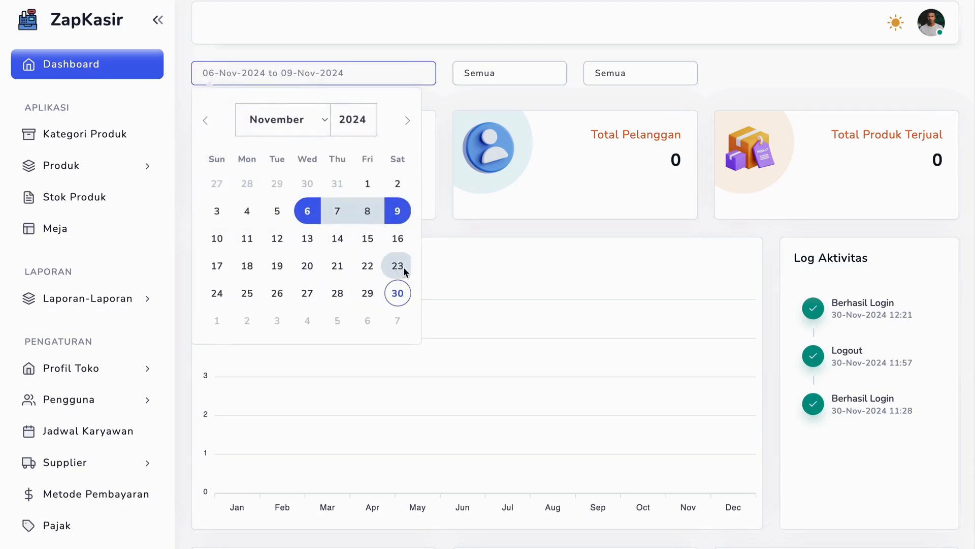
click(431, 235)
scroll(431, 239, down, 8)
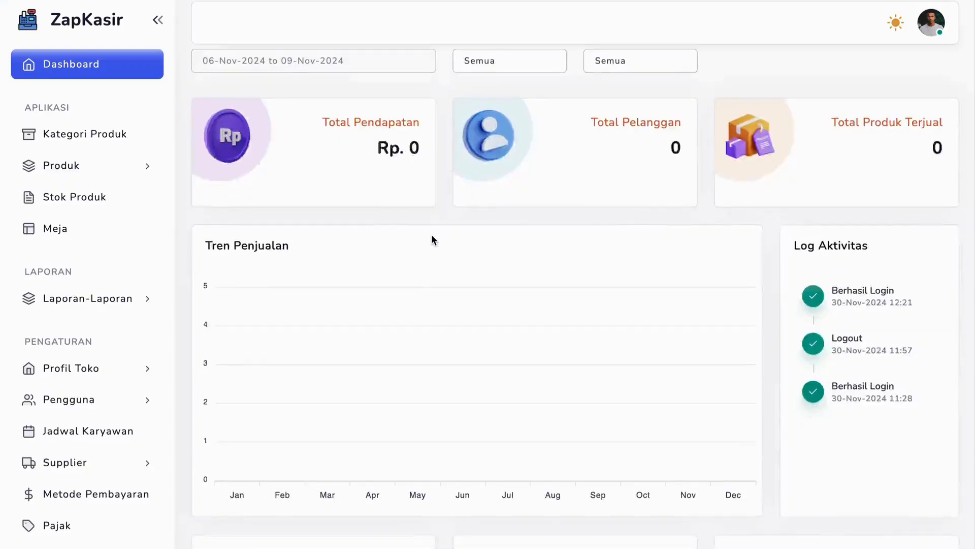
scroll(431, 239, up, 8)
Set the dashboard's date range to 29-Nov-2024 to 30-Nov-2024 and check the income, customer and sales trend figures
click(345, 75)
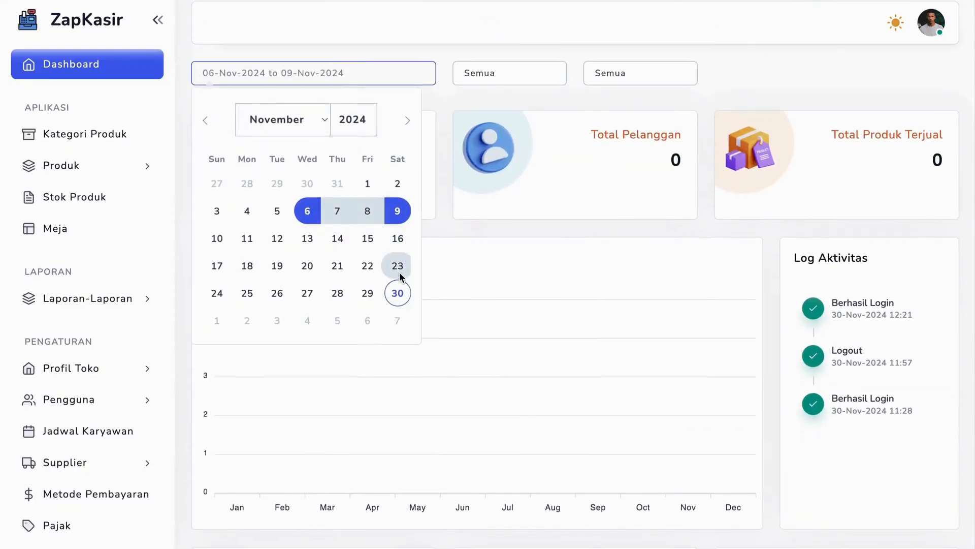
click(397, 292)
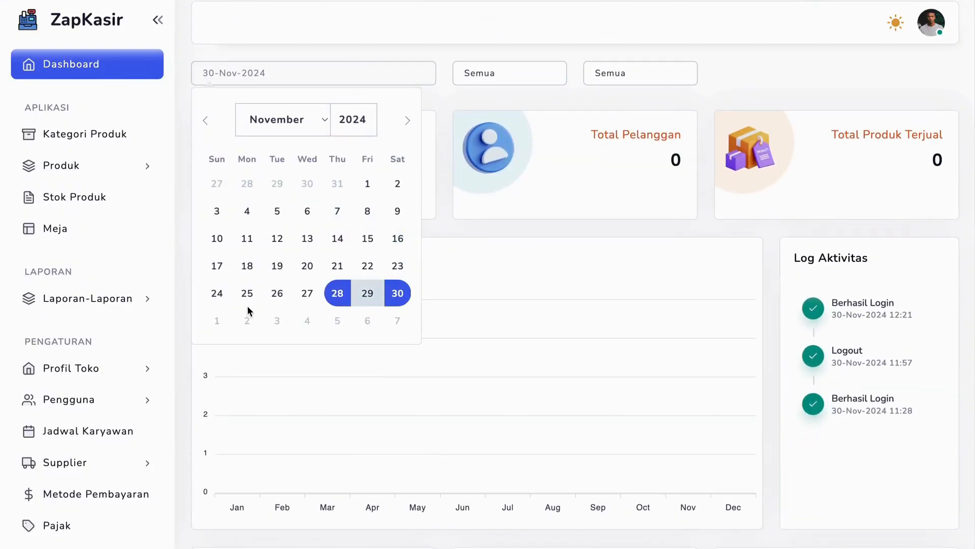
click(367, 293)
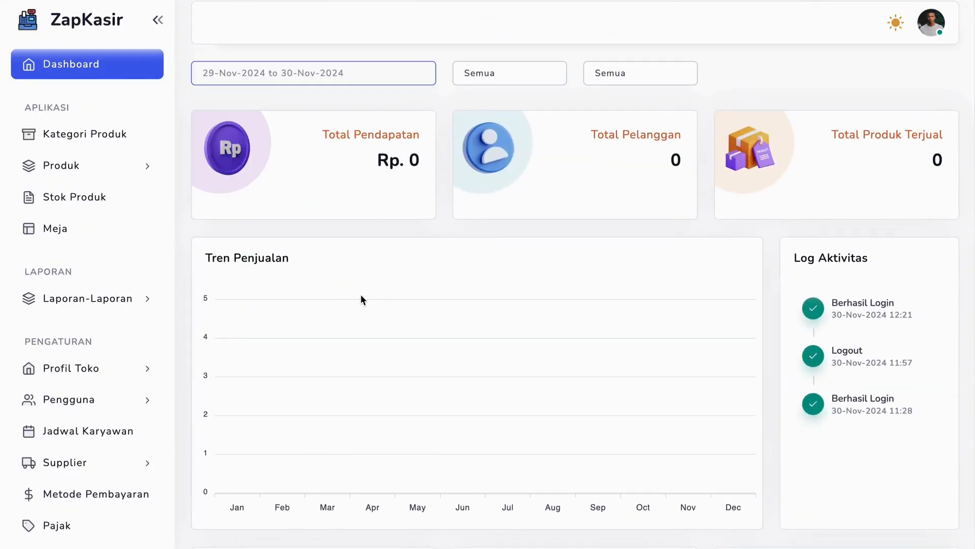
click(353, 167)
triple_click(353, 167)
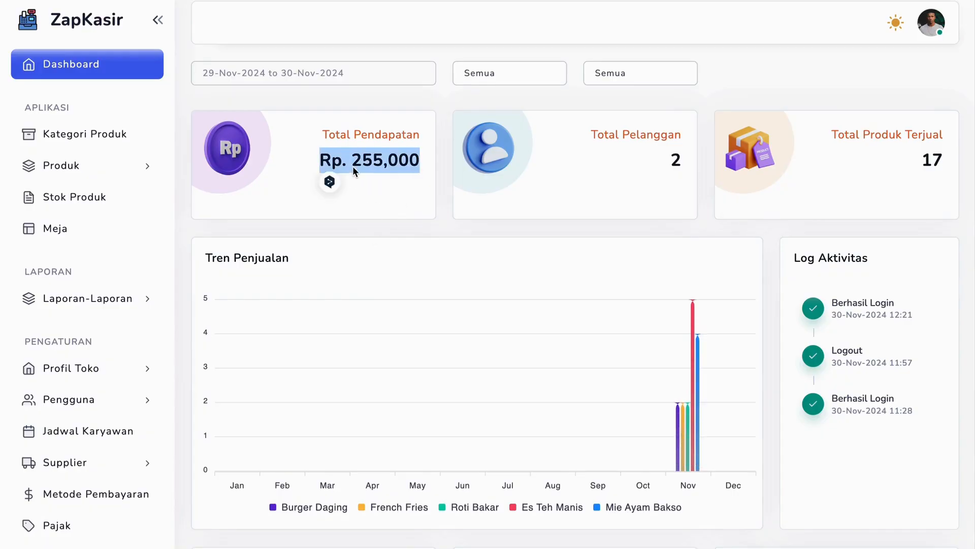
click(689, 158)
scroll(711, 244, down, 6)
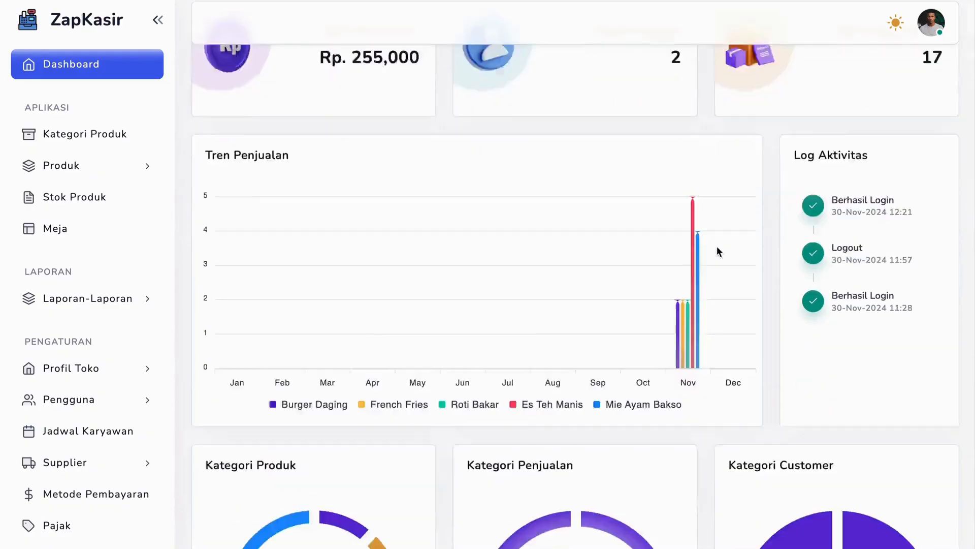
scroll(249, 315, up, 6)
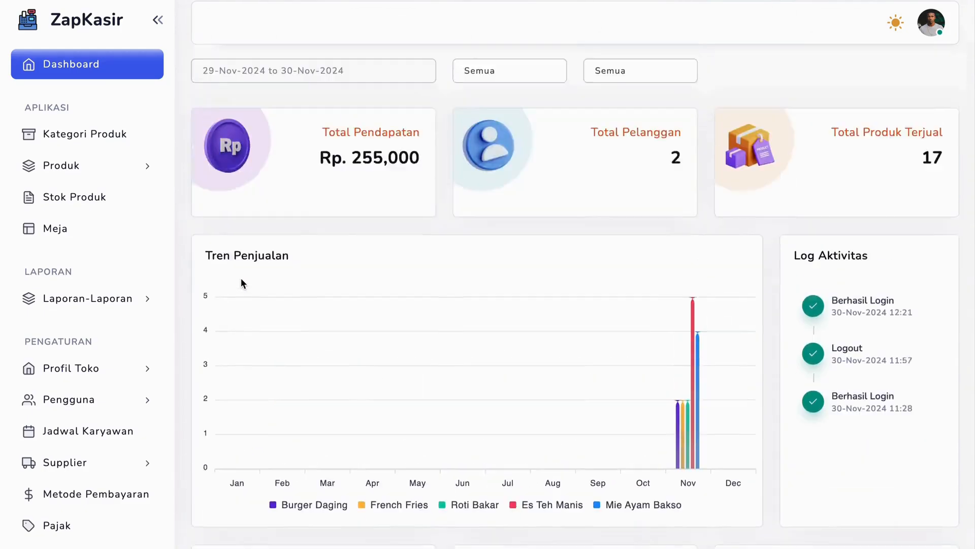
Open the employee attendance report (Absensi Karyawan), download it and save the file in the Downloads folder
click(108, 304)
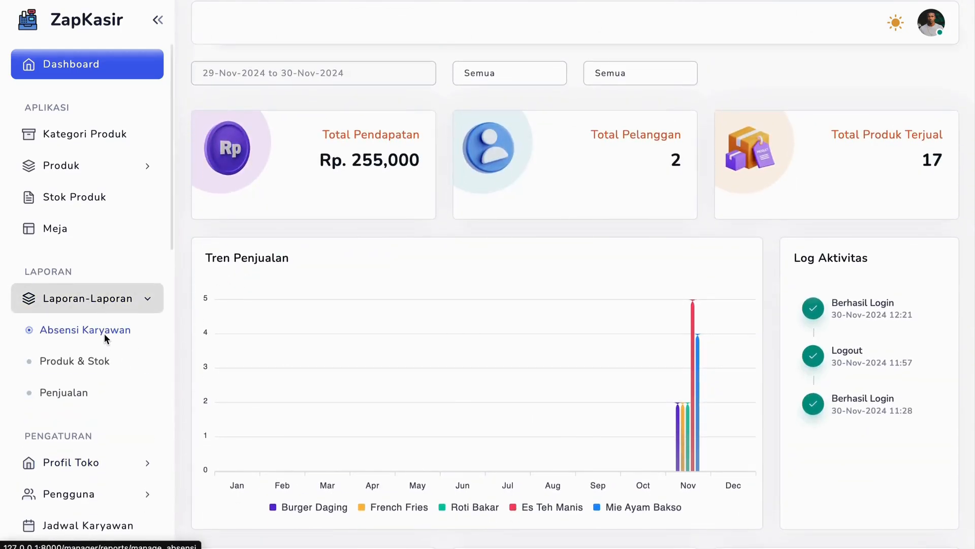
click(105, 333)
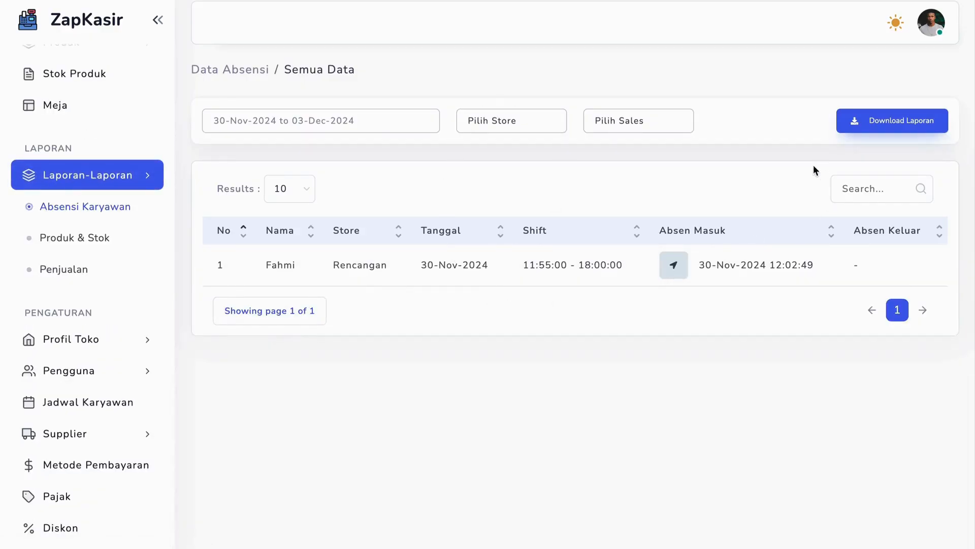
click(846, 127)
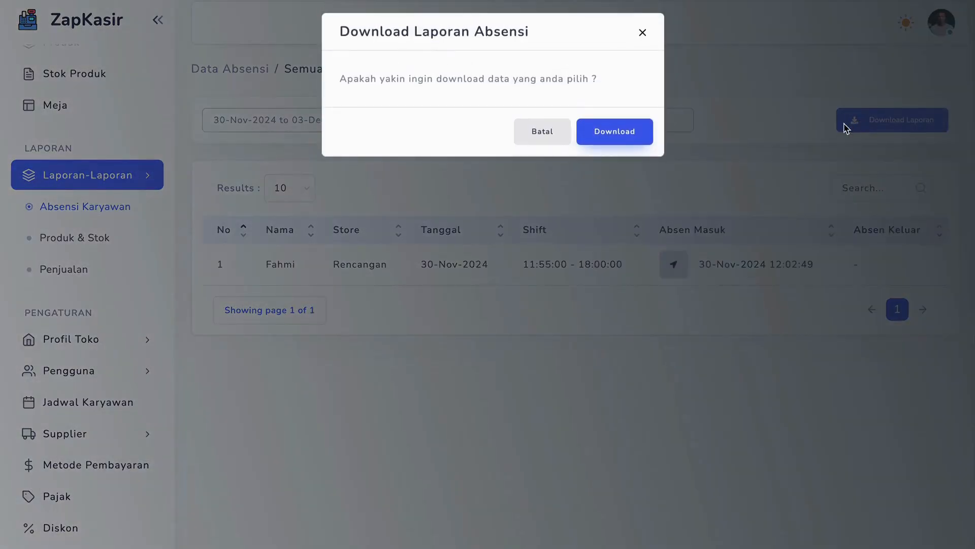
click(625, 132)
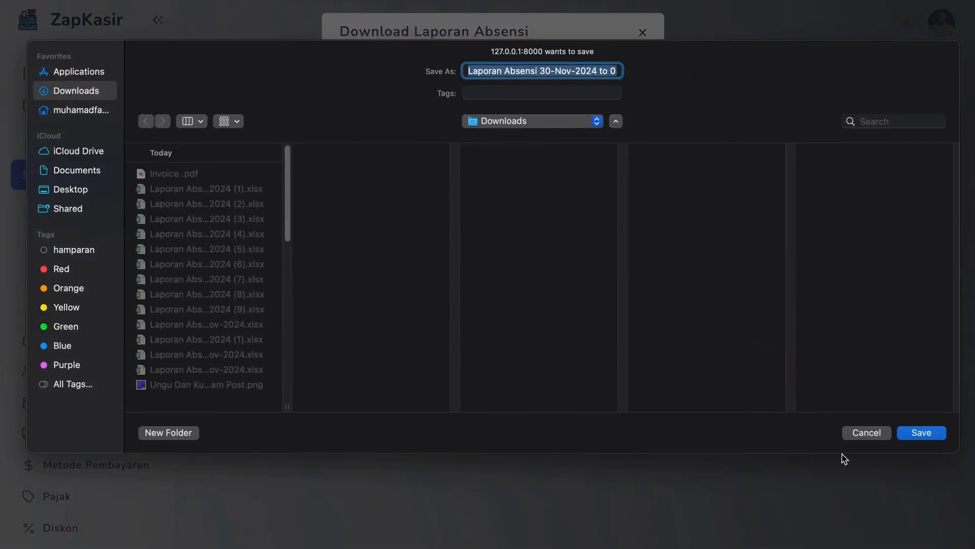
click(919, 440)
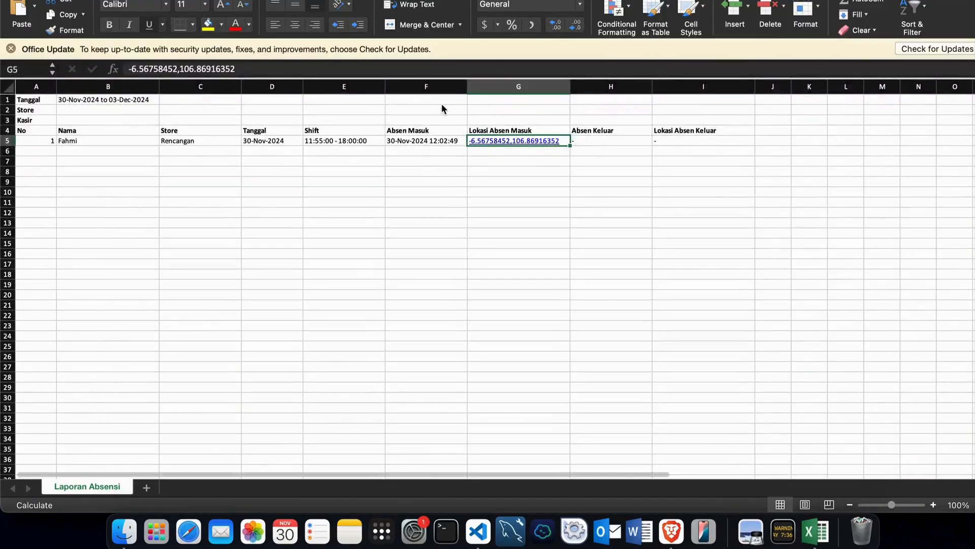
Review the downloaded attendance spreadsheet's employee row: name, store, date, shift, check-in time and check-out columns
click(370, 179)
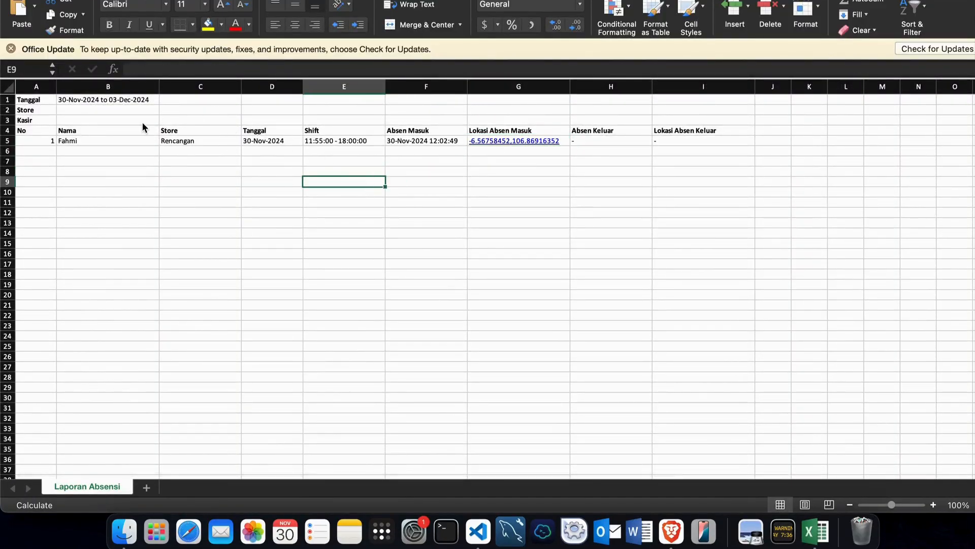
click(59, 141)
click(148, 150)
click(193, 144)
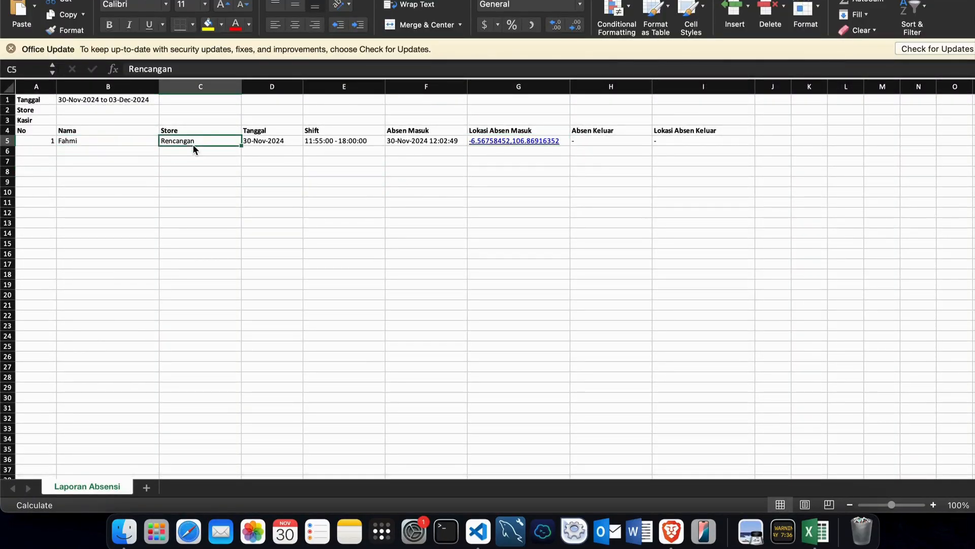
click(297, 145)
click(345, 142)
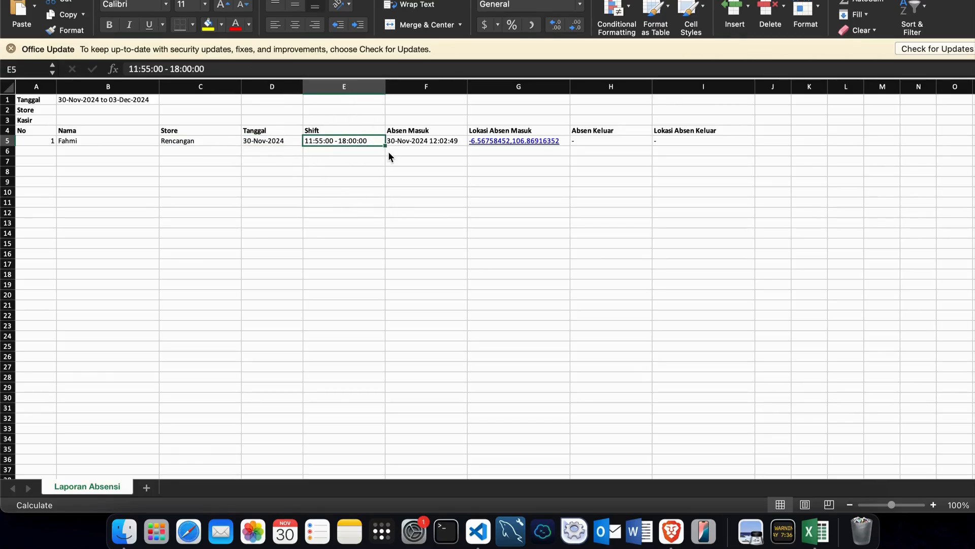
click(425, 143)
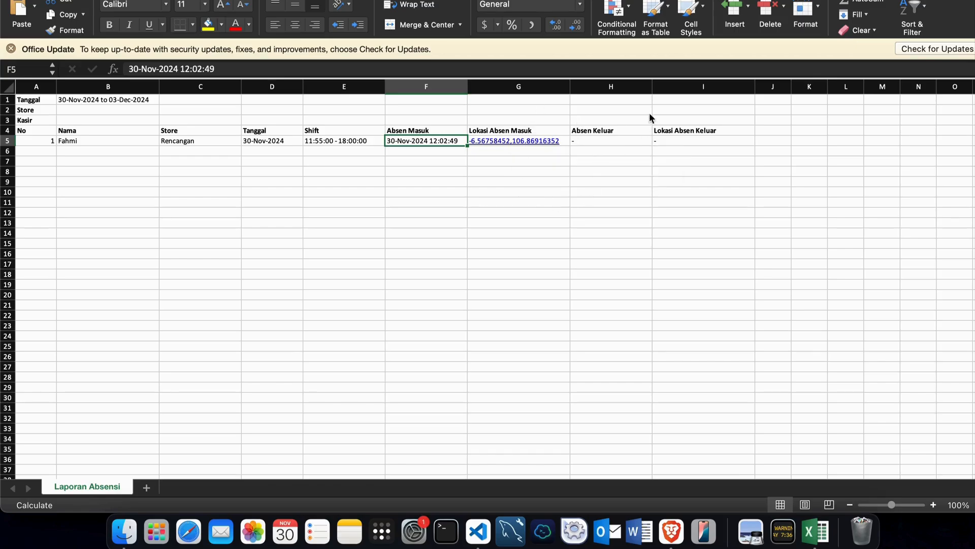
drag(589, 138, 686, 148)
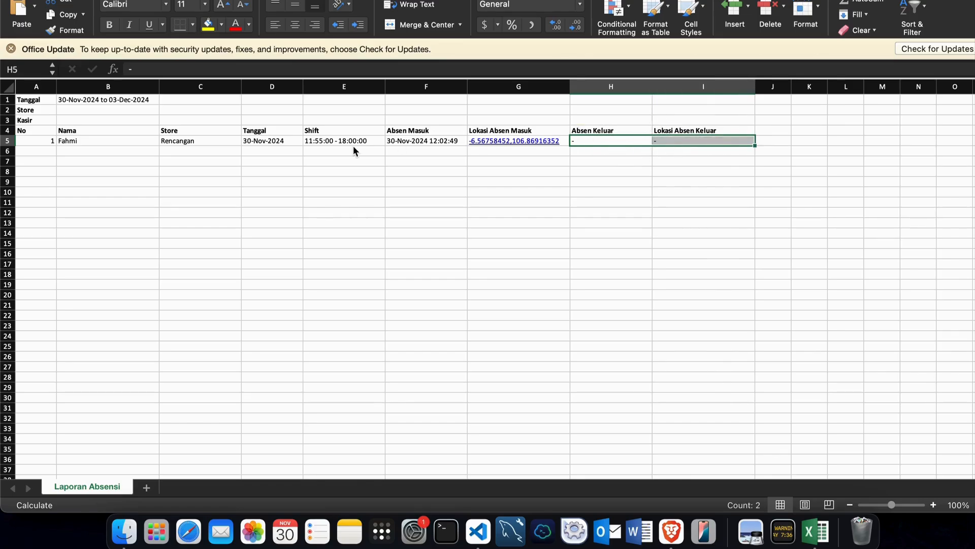